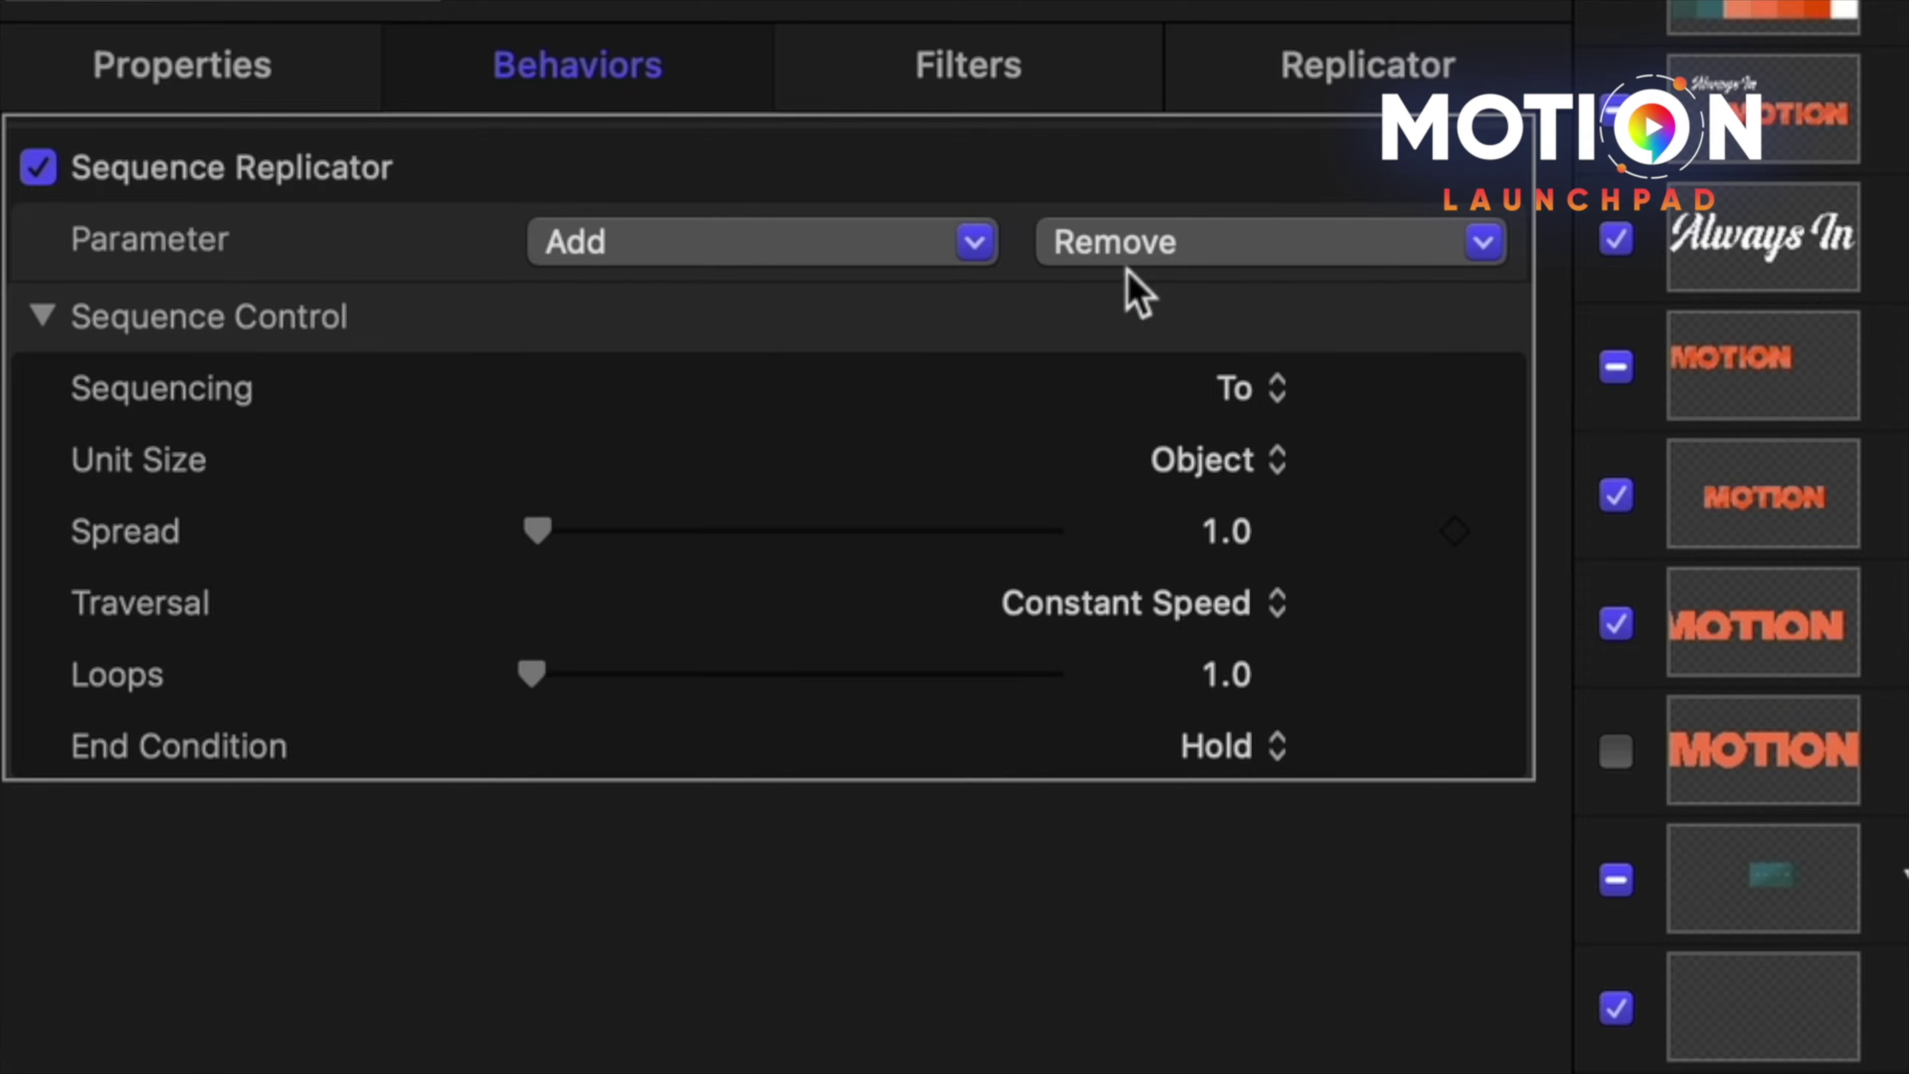
# Add rotation, scale and position parameters to the demo project's sequence animation.
pyautogui.click(932, 242)
pyautogui.click(929, 312)
pyautogui.click(971, 323)
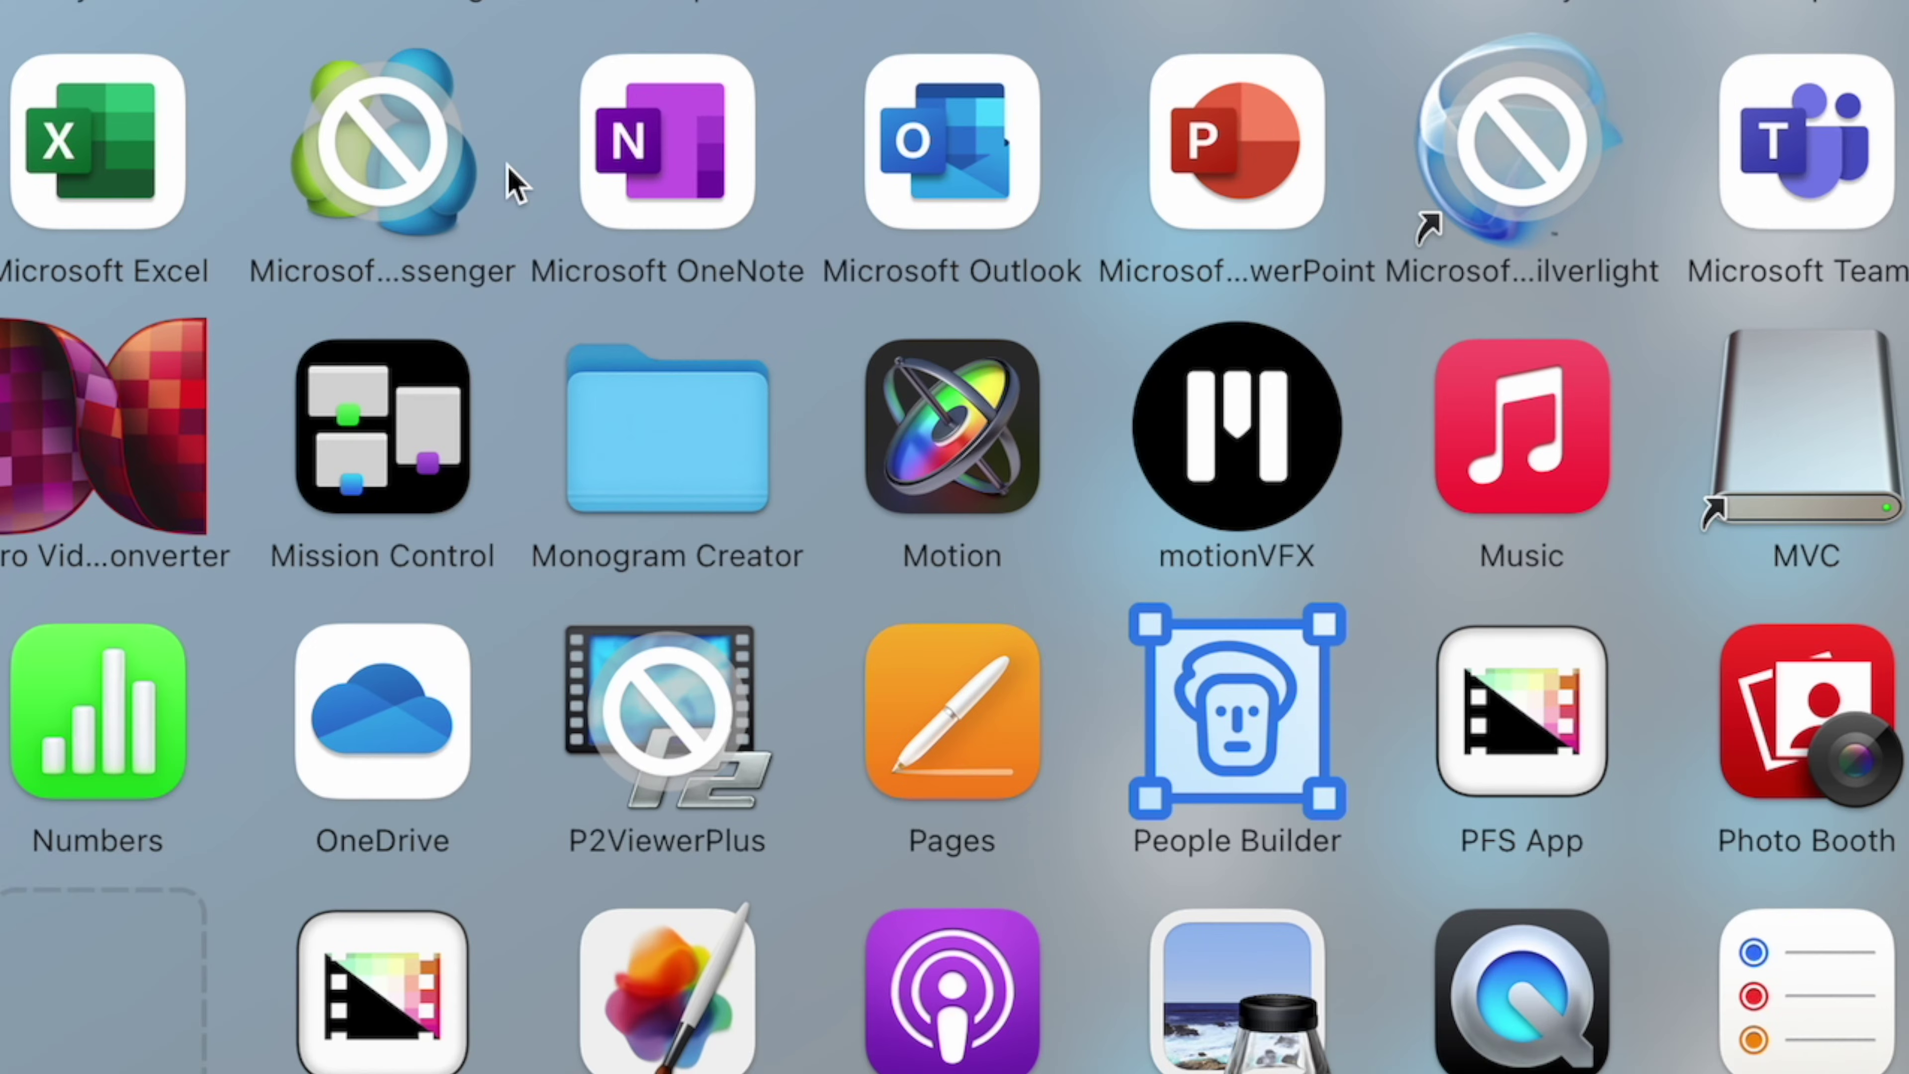
# Launch Apple Motion from the Applications folder.
pyautogui.click(952, 448)
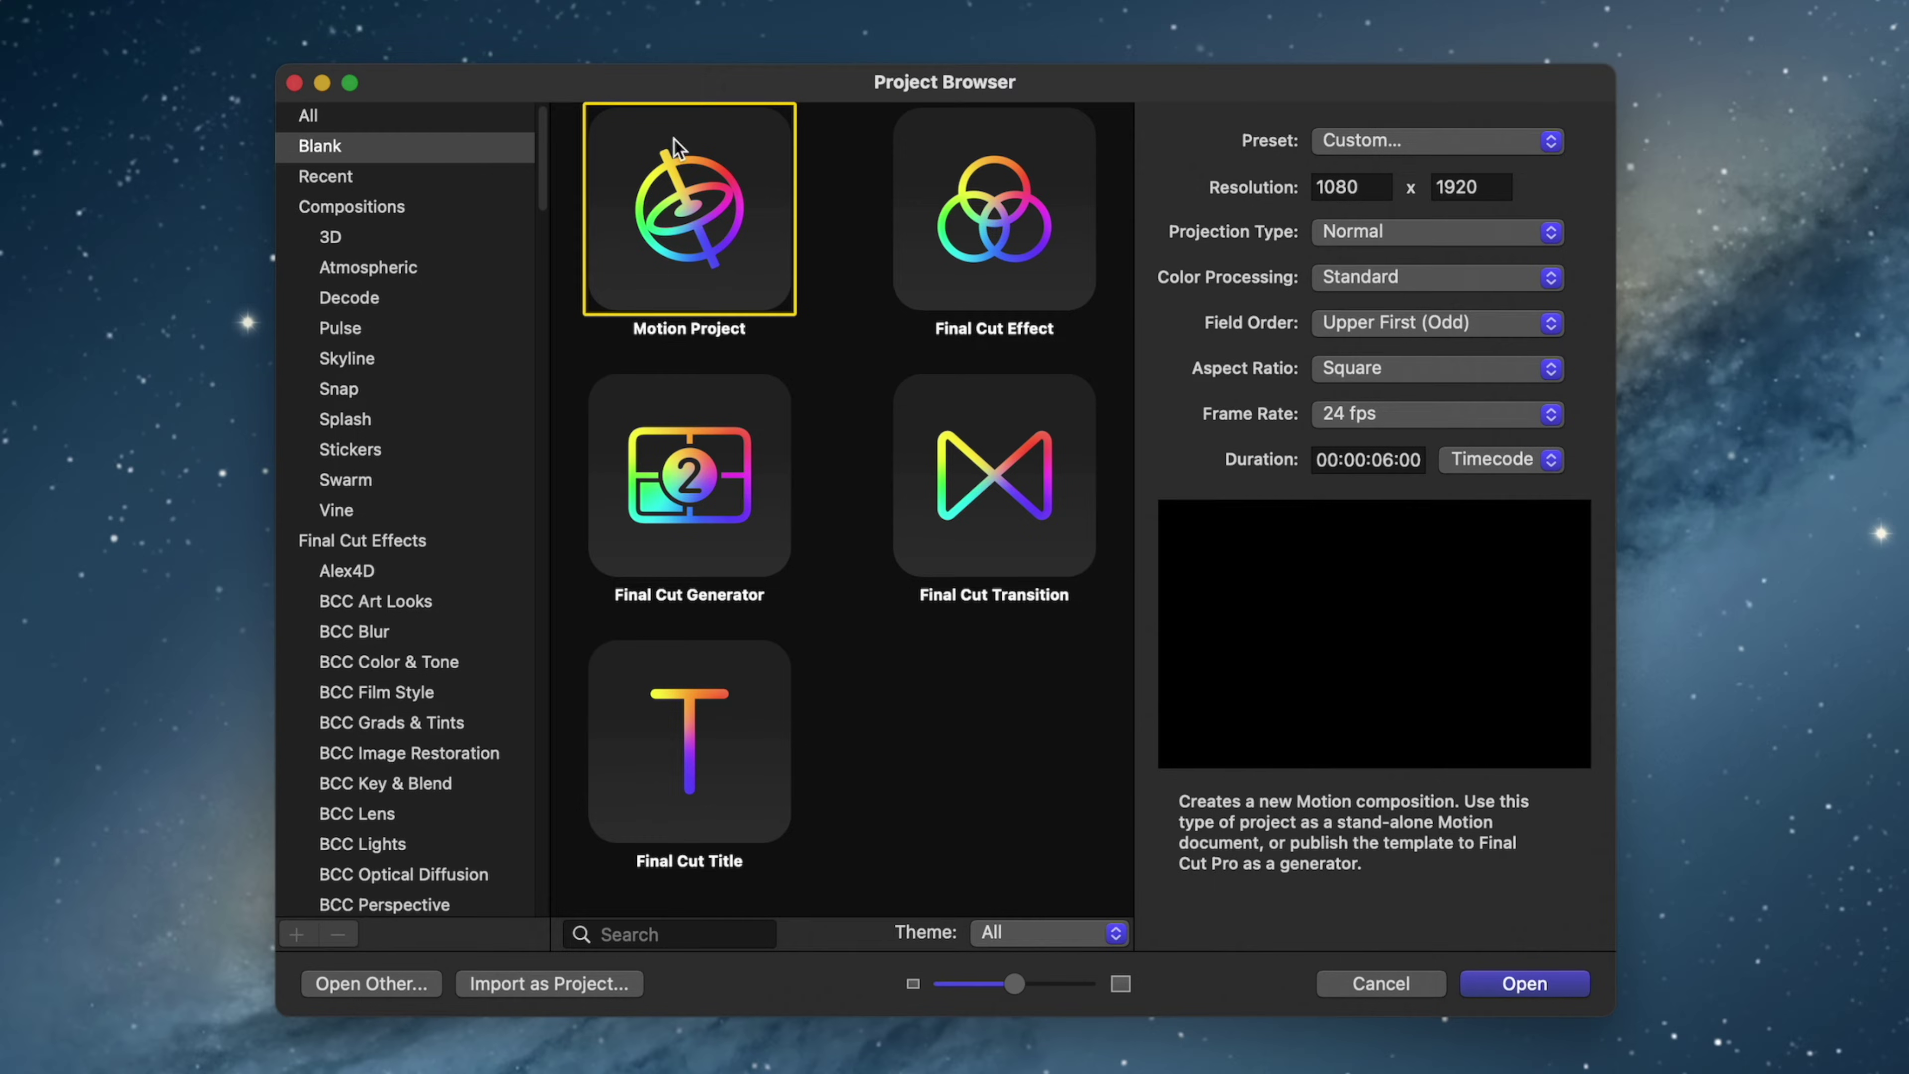
# Create a new Motion Project using the 4K - 24fps preset with a 10-second duration.
pyautogui.click(1544, 151)
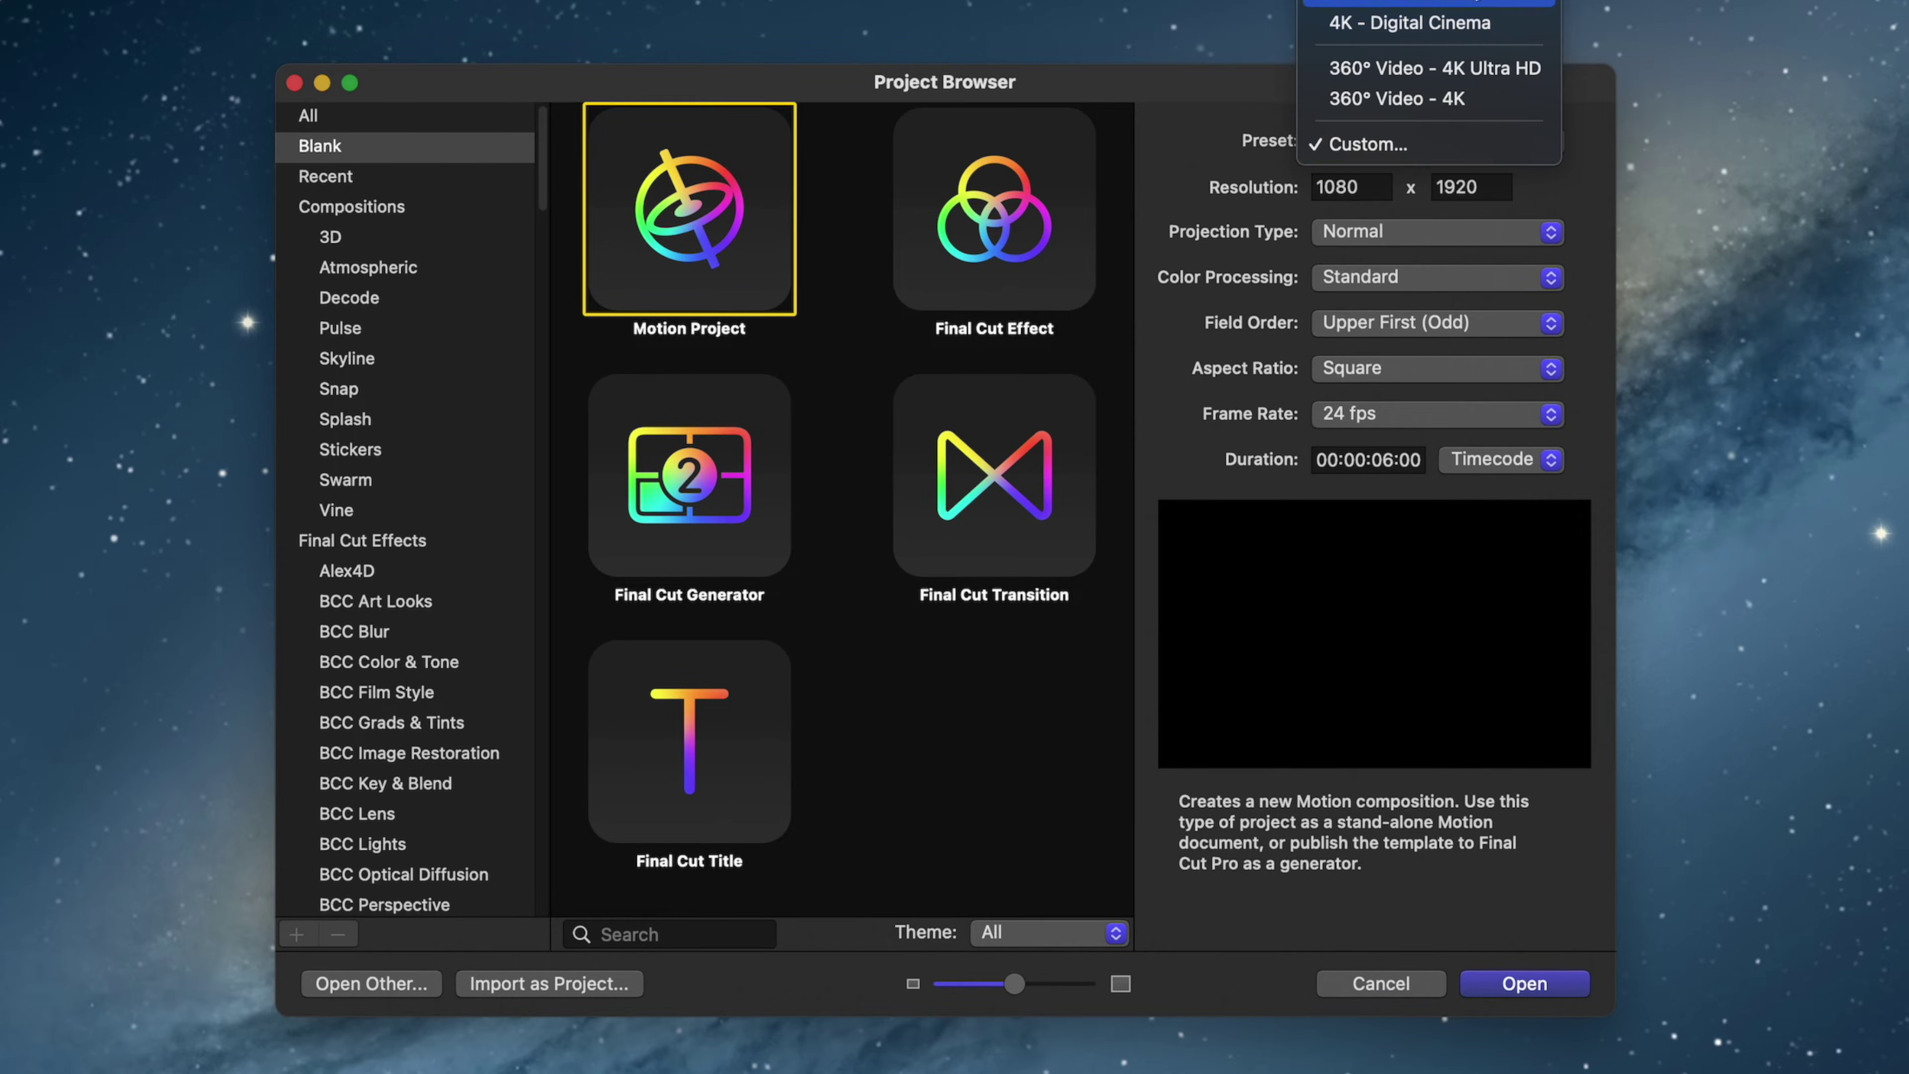
pyautogui.click(1410, 22)
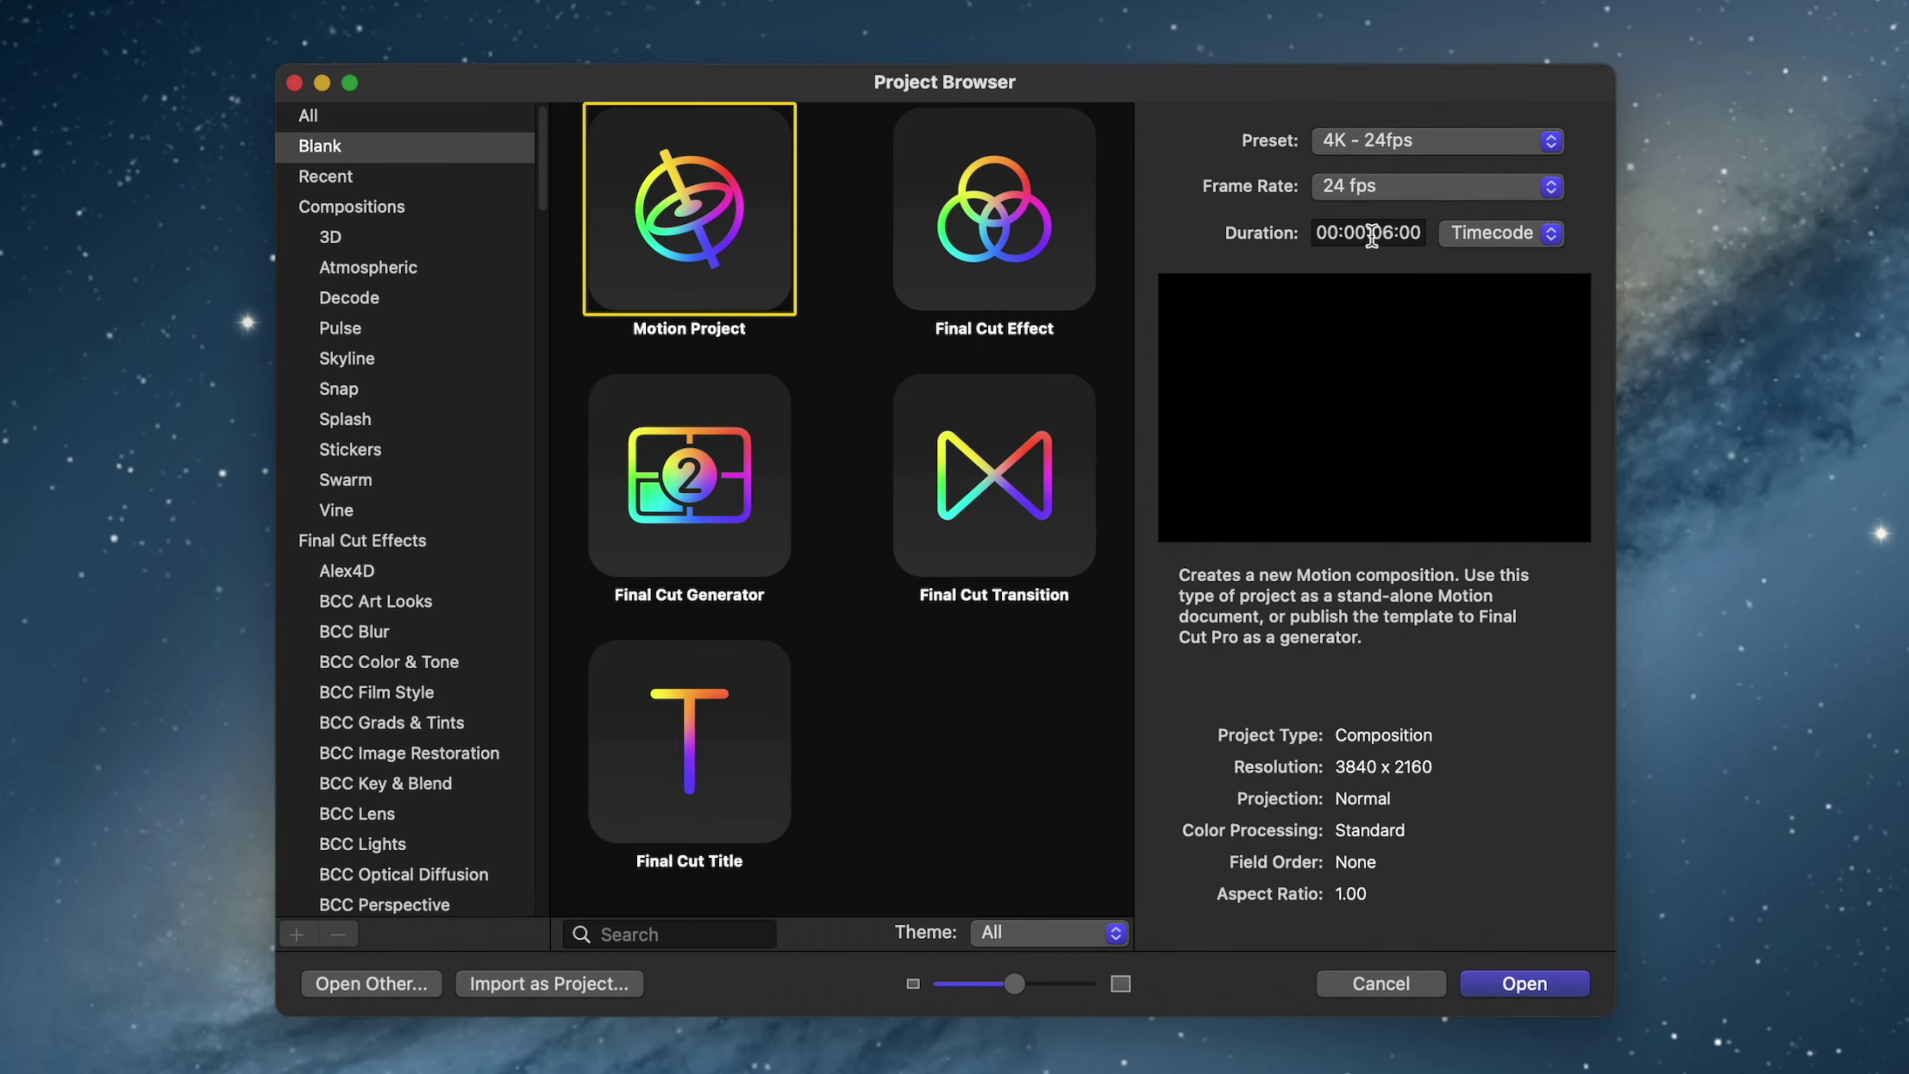
pyautogui.doubleClick(1396, 243)
pyautogui.write('10')
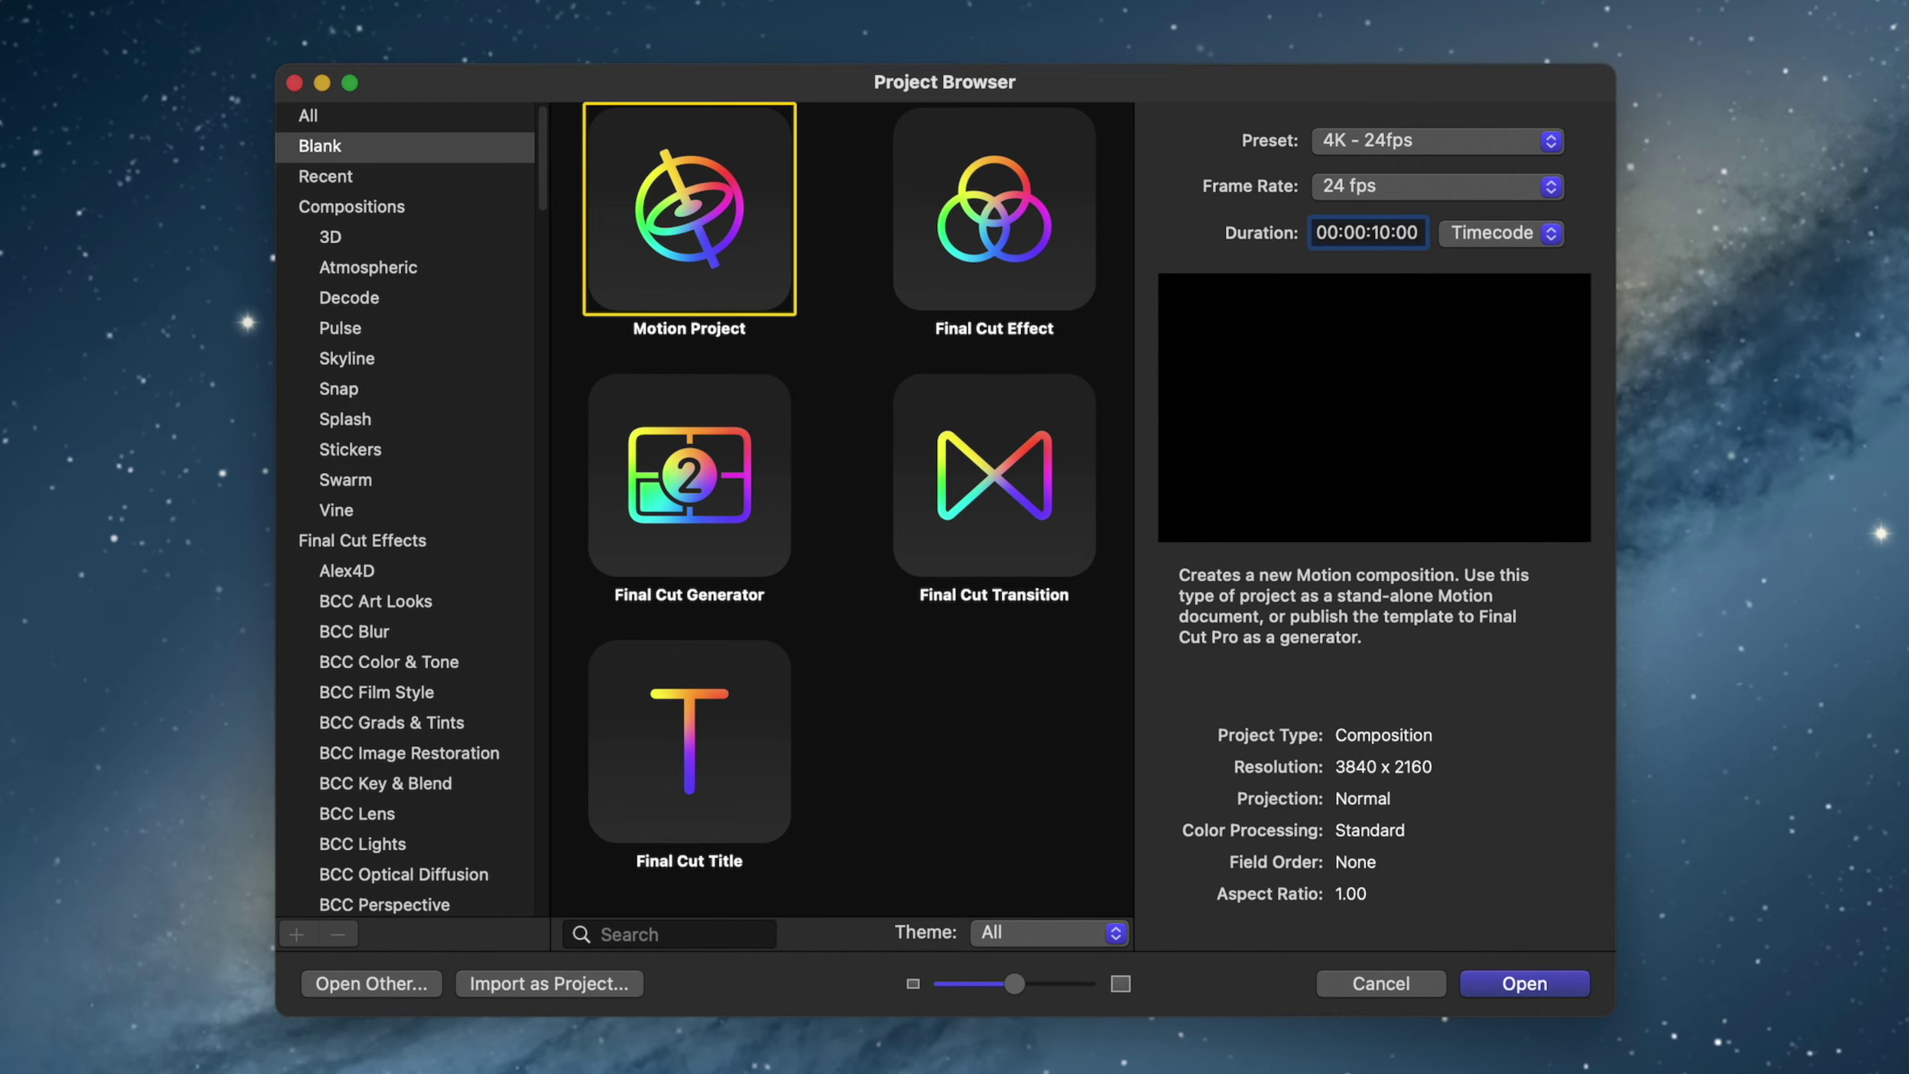
pyautogui.press('Return')
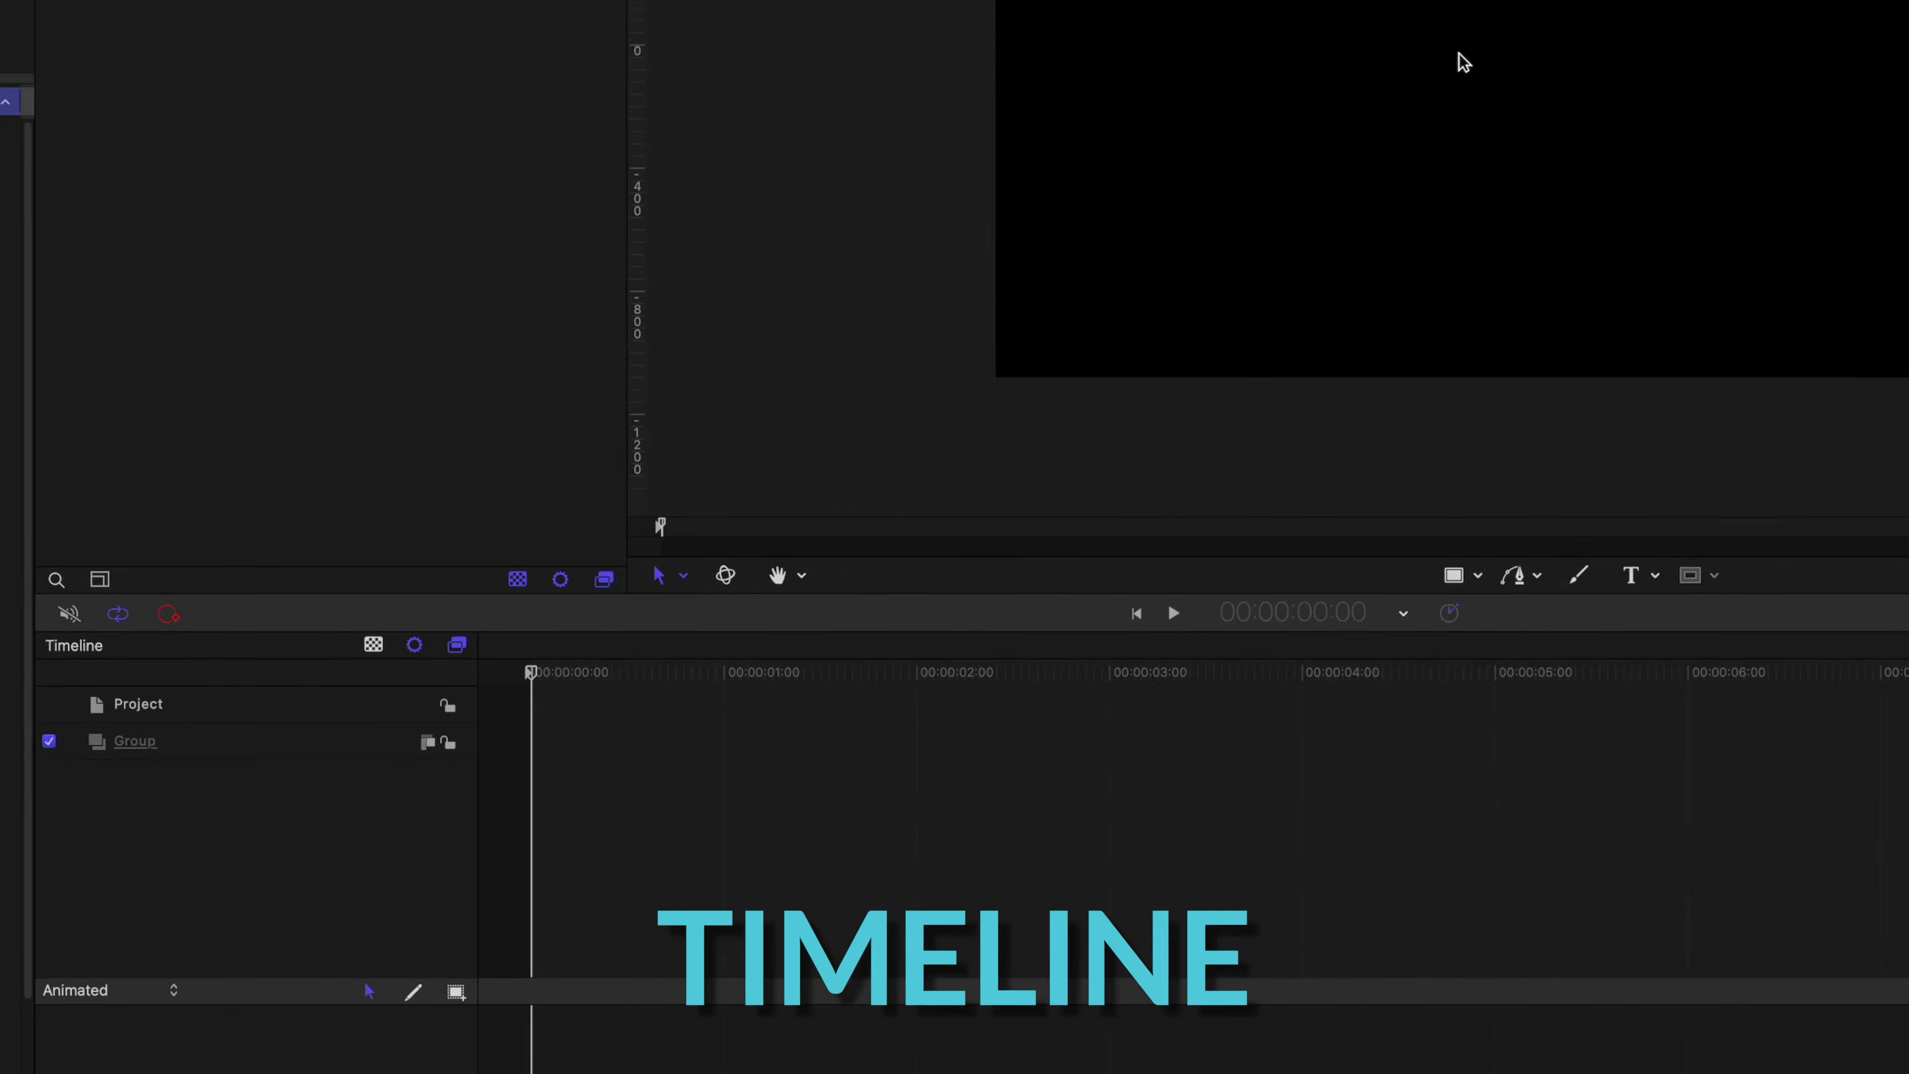
# Scrub the empty timeline to about 4 seconds and back, then show the Inspector.
pyautogui.moveTo(360, 556); pyautogui.dragTo(1711, 670)
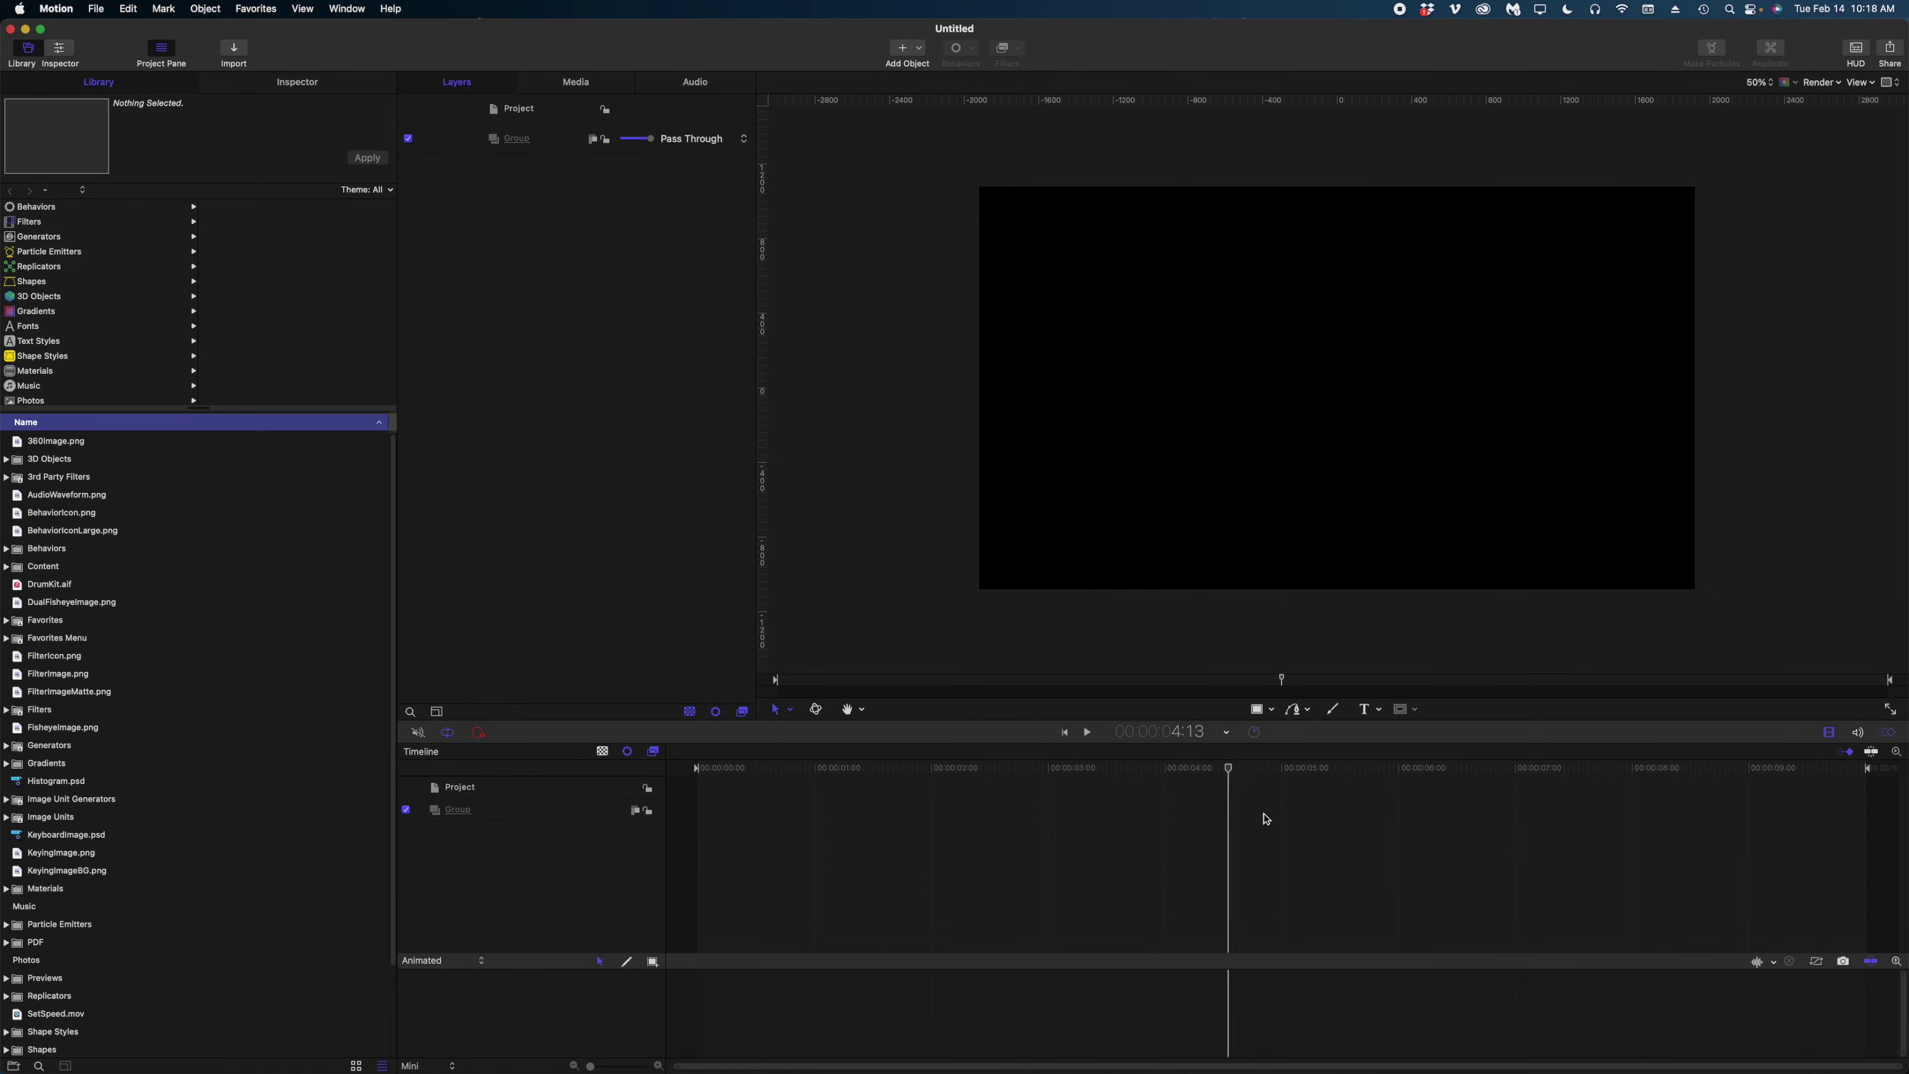
pyautogui.moveTo(1266, 818); pyautogui.dragTo(694, 818)
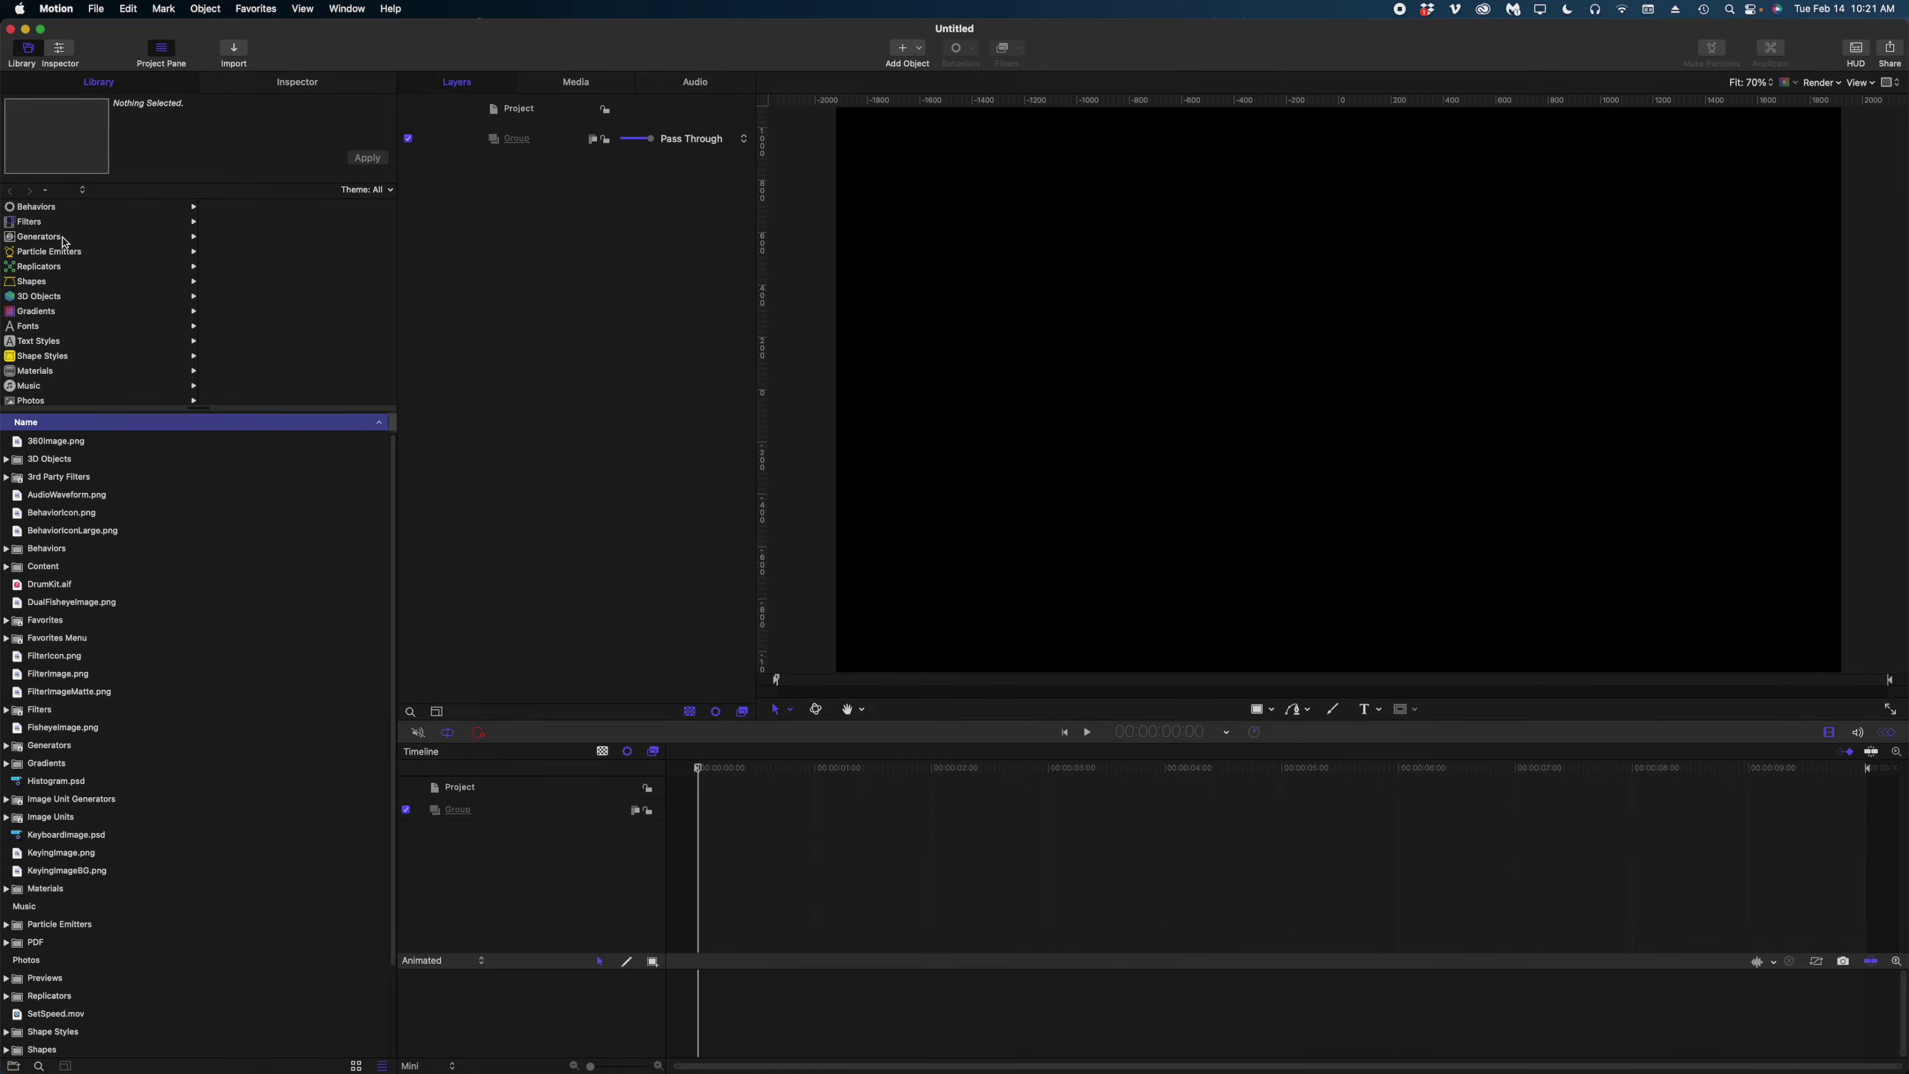
pyautogui.click(275, 87)
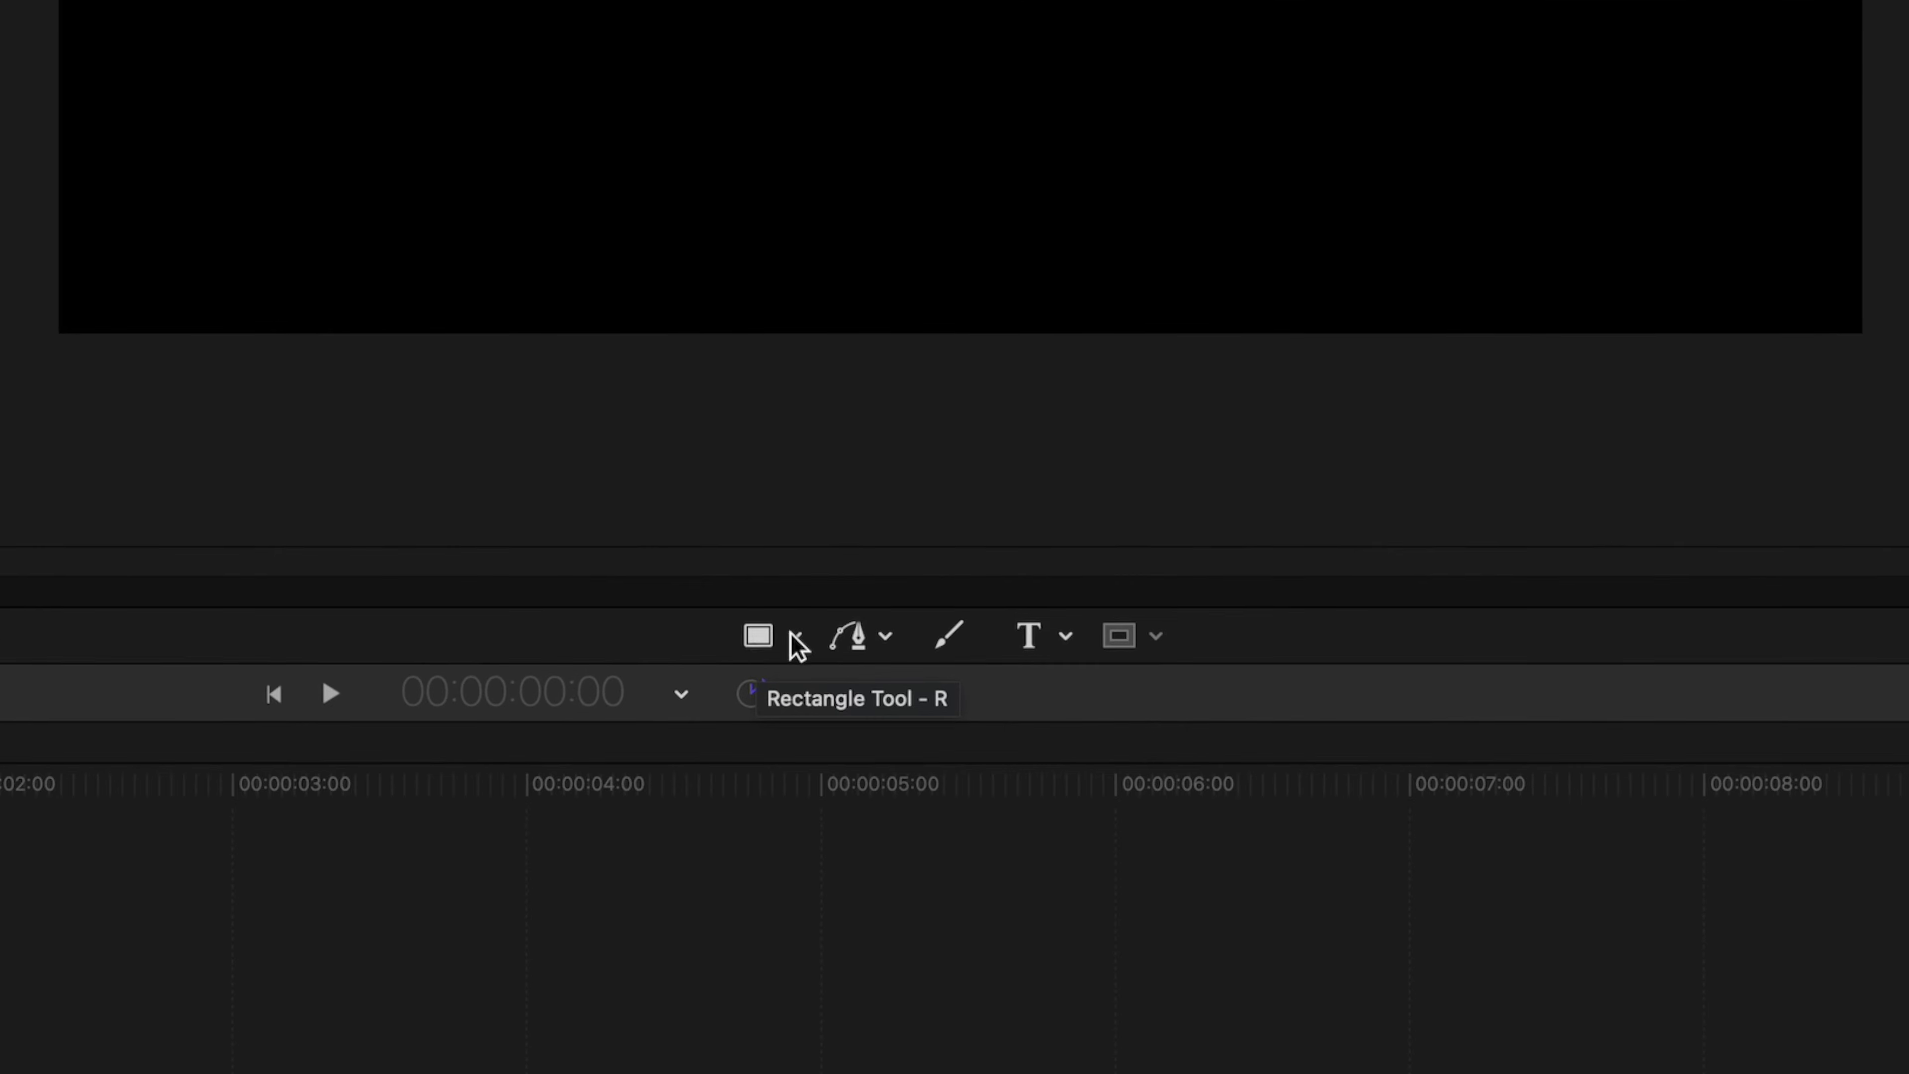
# Draw a square with the Rectangle tool and scrub the playhead to check it.
pyautogui.click(795, 638)
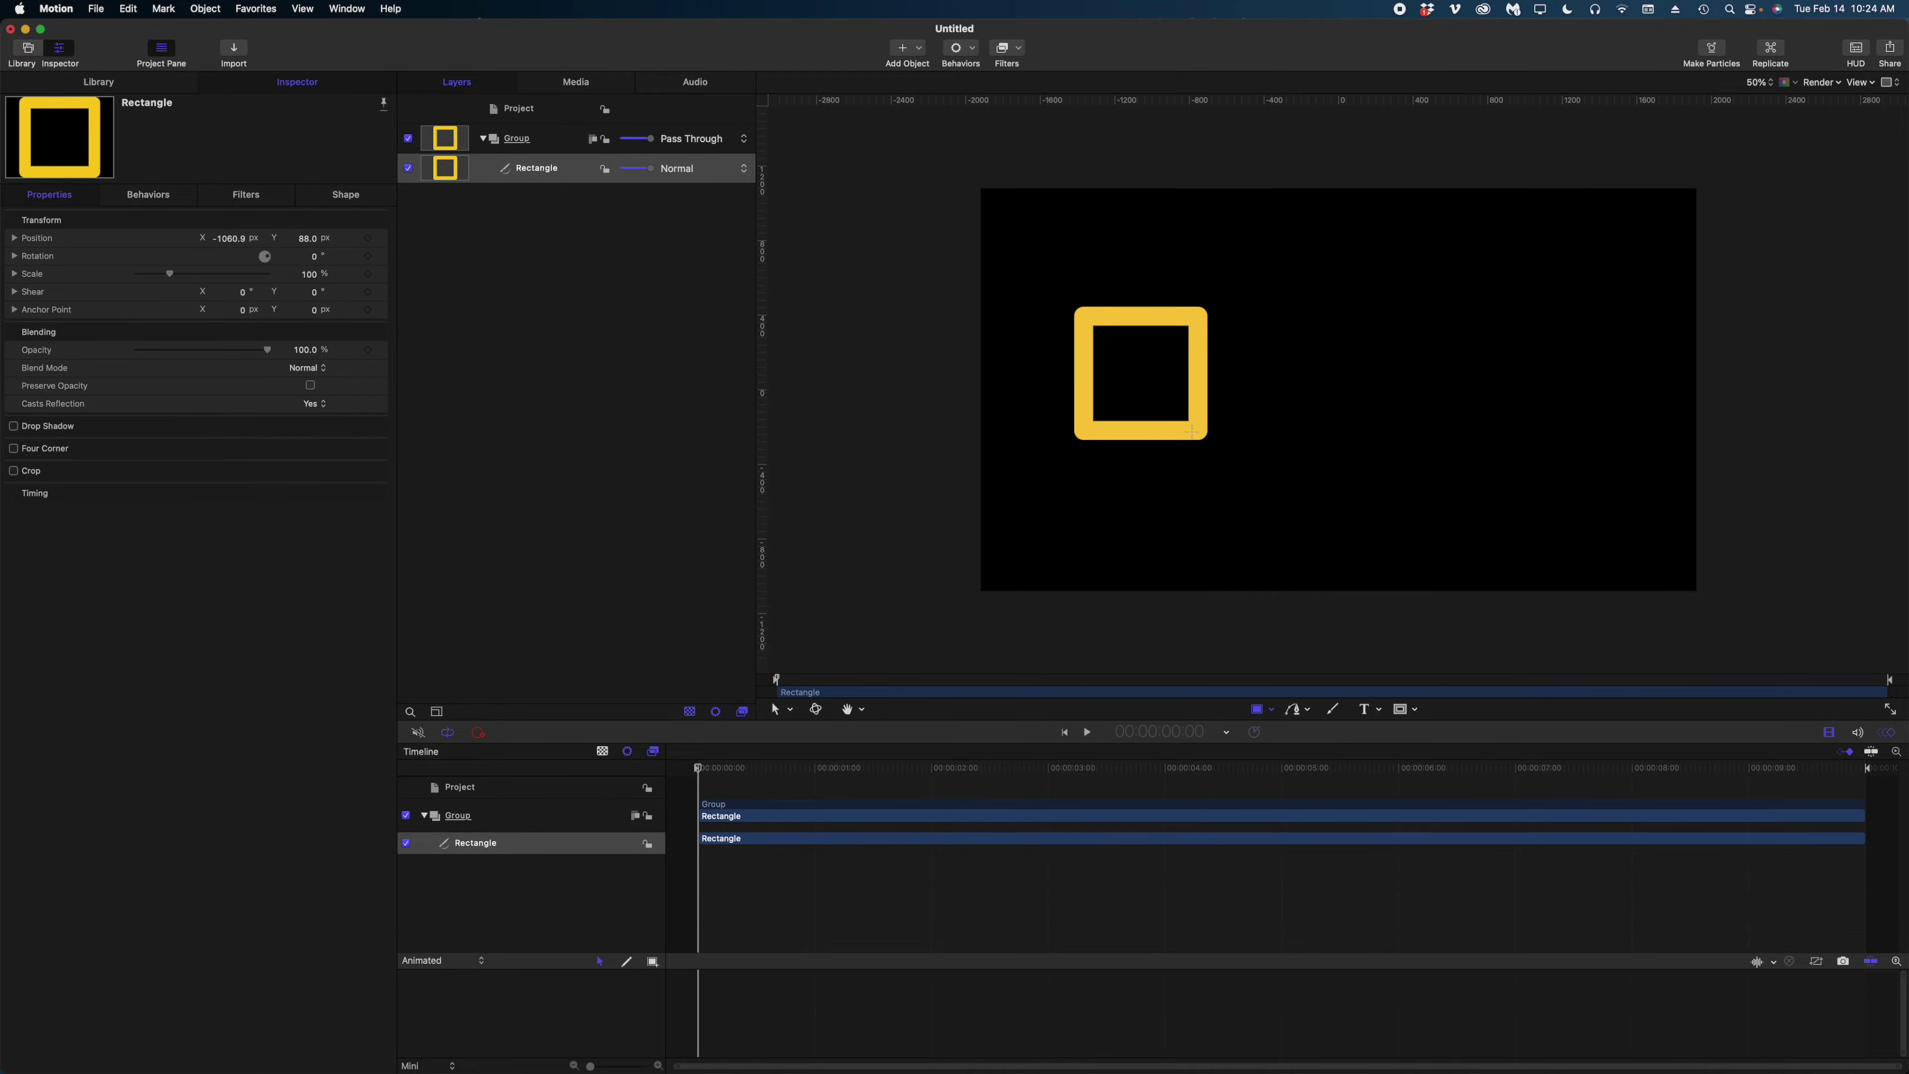
pyautogui.moveTo(801, 766); pyautogui.dragTo(1679, 765)
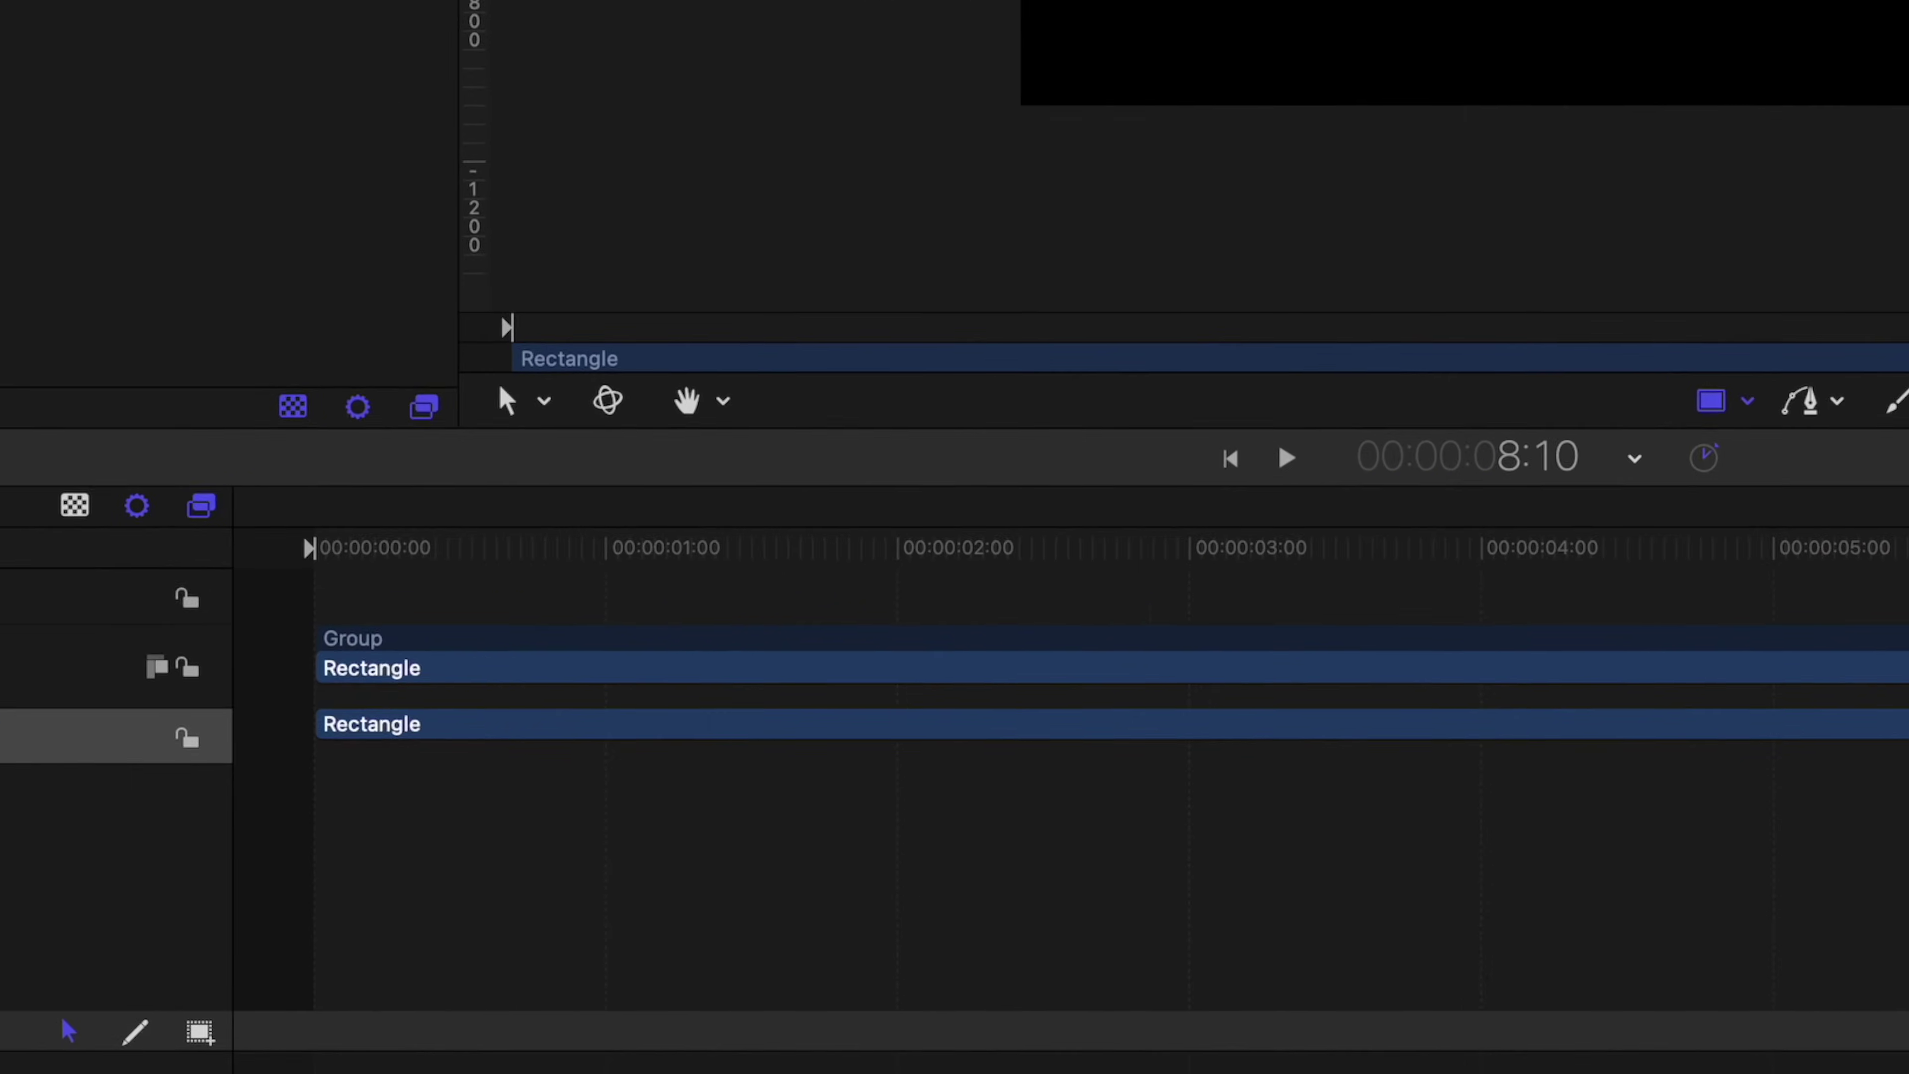
pyautogui.moveTo(1908, 547); pyautogui.dragTo(417, 538)
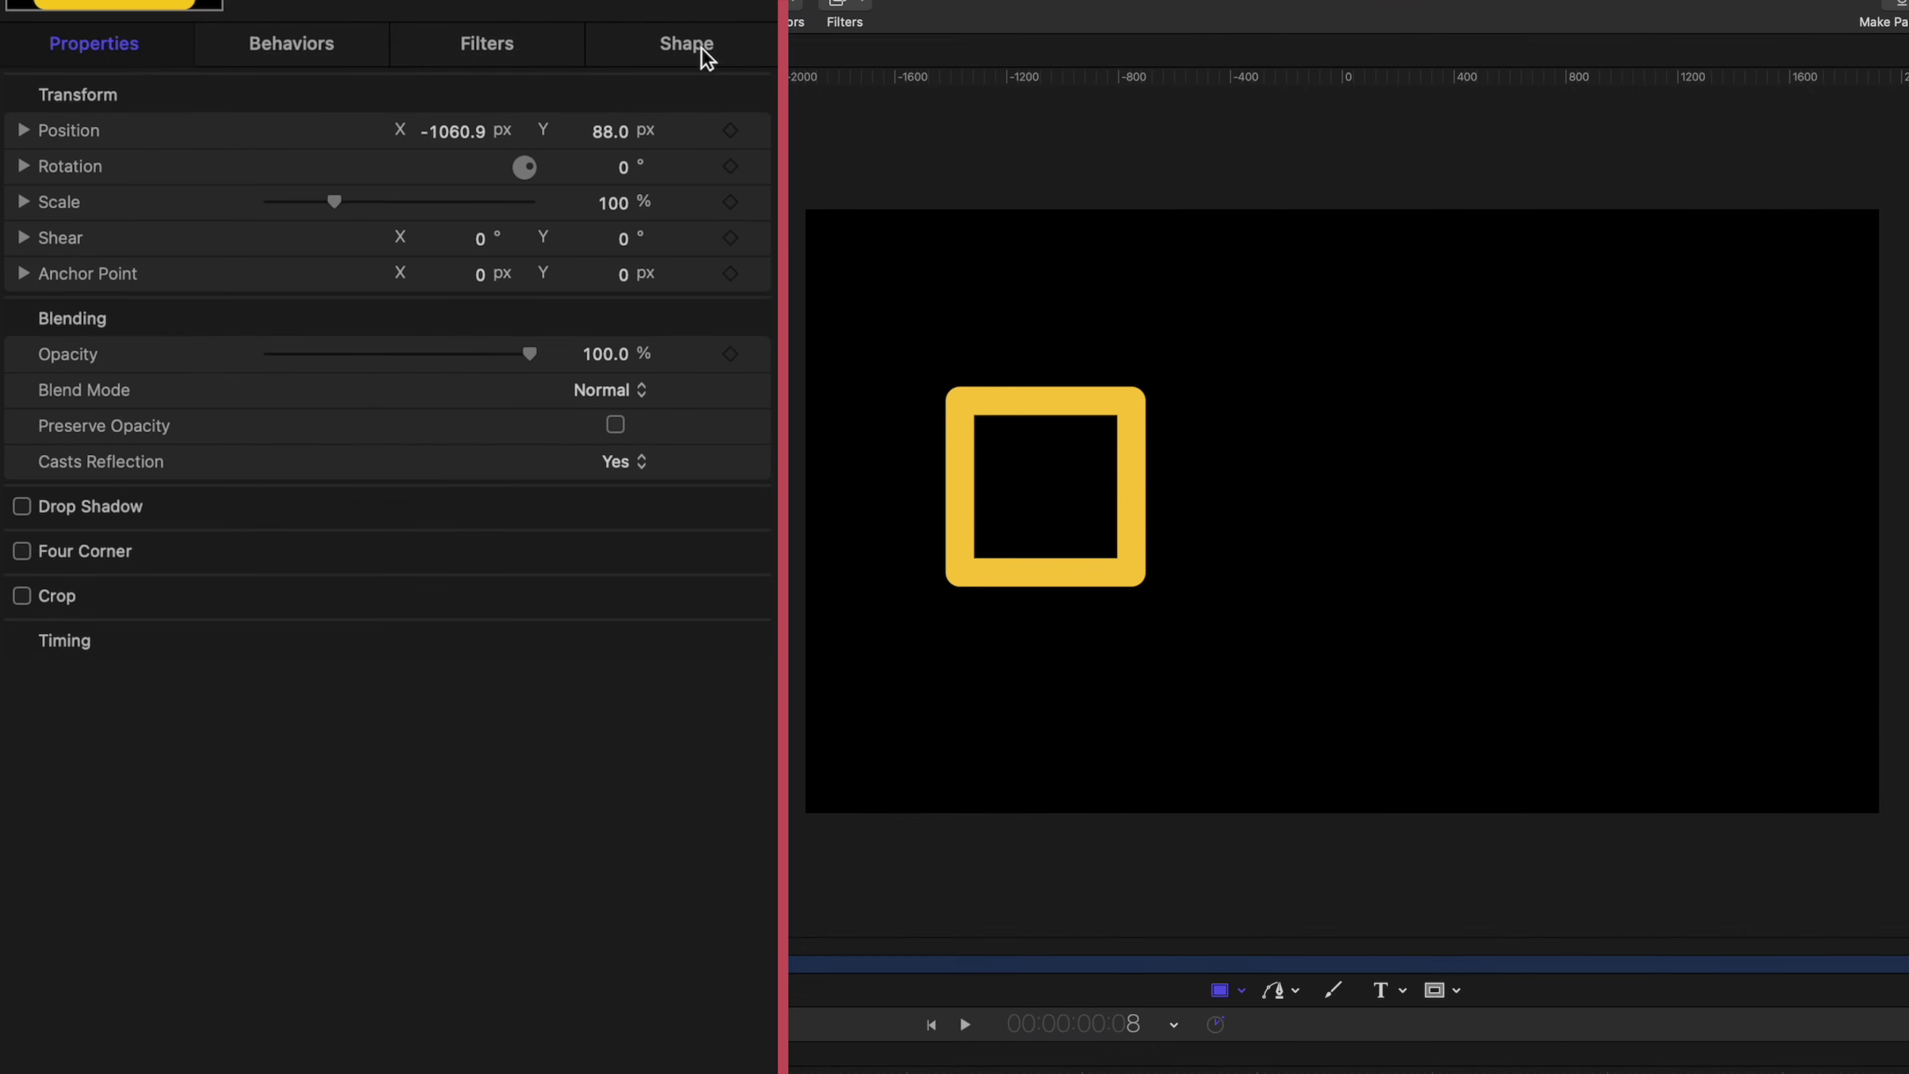
# Turn on the rectangle's fill, remove its yellow outline and set Fill Mode to Gradient.
pyautogui.click(687, 44)
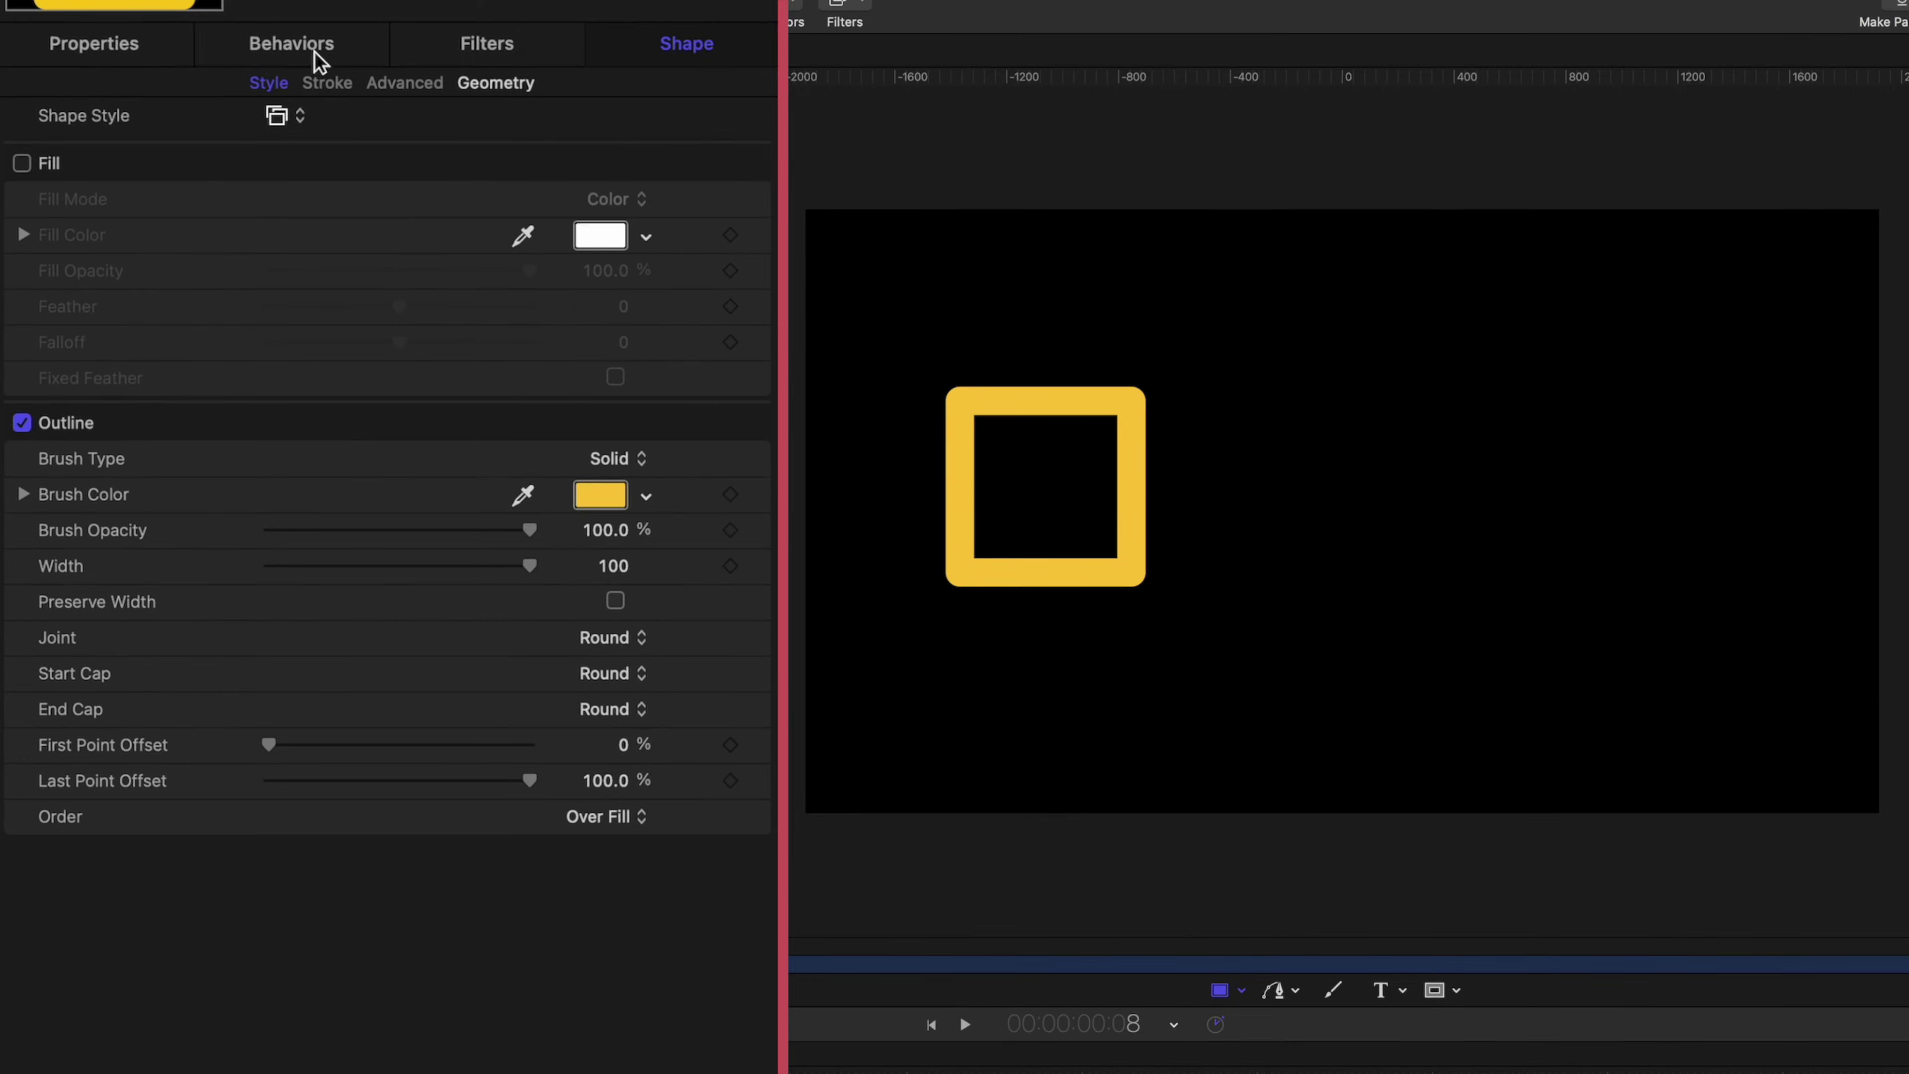
pyautogui.click(22, 163)
pyautogui.click(22, 422)
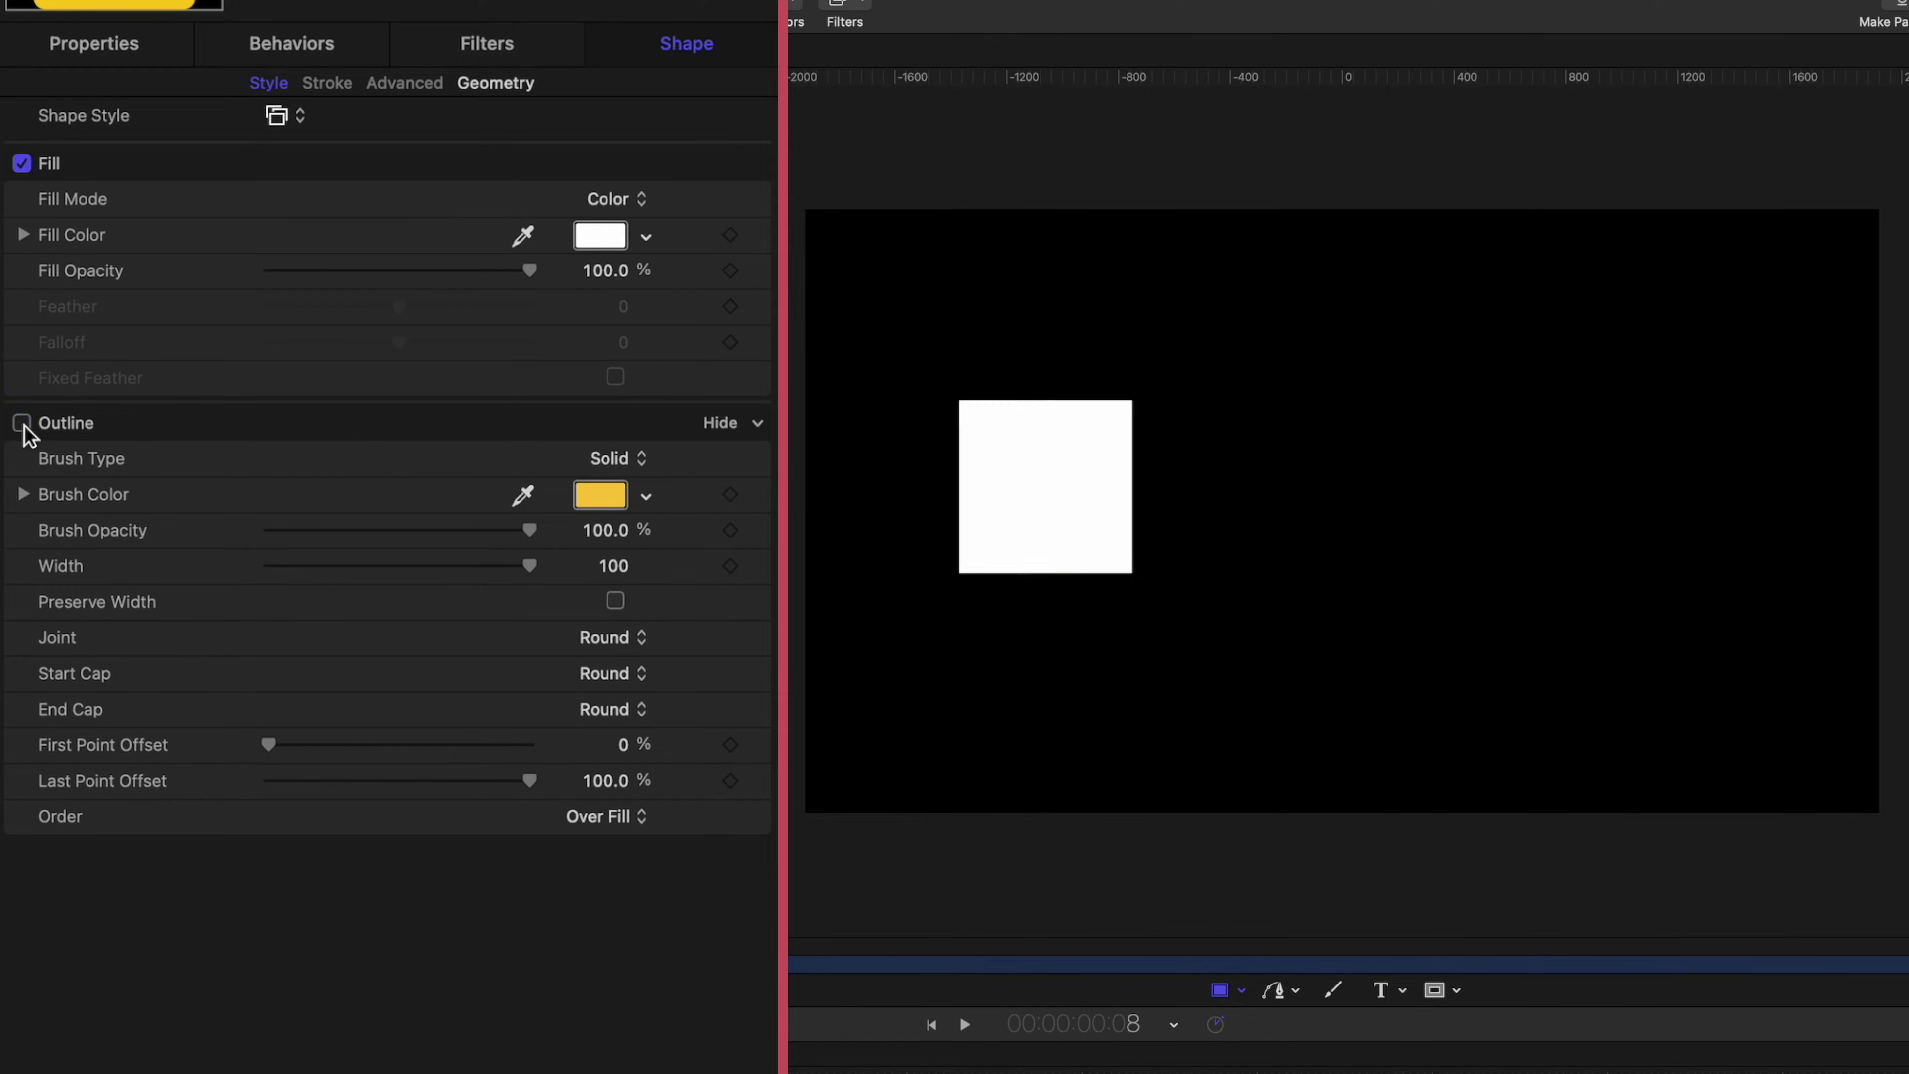
pyautogui.click(610, 200)
pyautogui.click(612, 237)
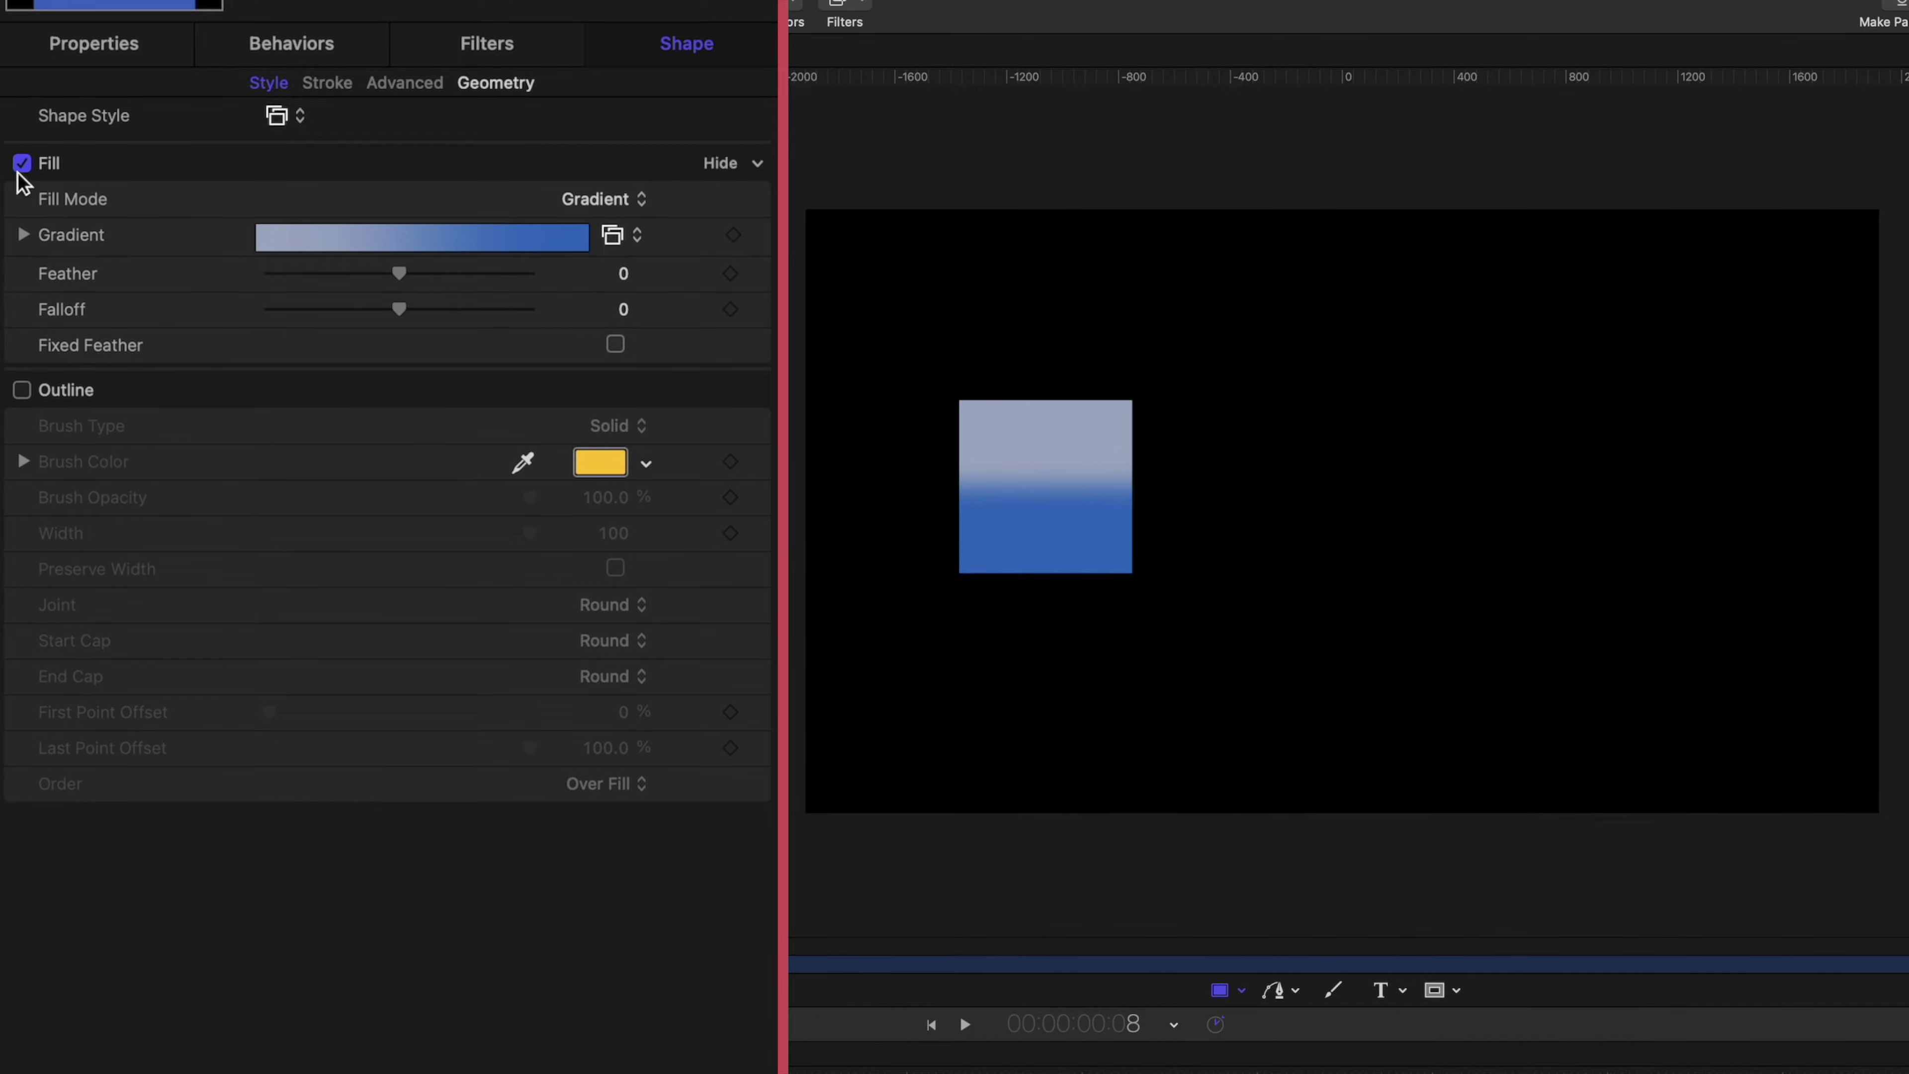
# Set the gradient colours to magenta at the top and green below.
pyautogui.click(23, 234)
pyautogui.click(21, 371)
pyautogui.click(600, 401)
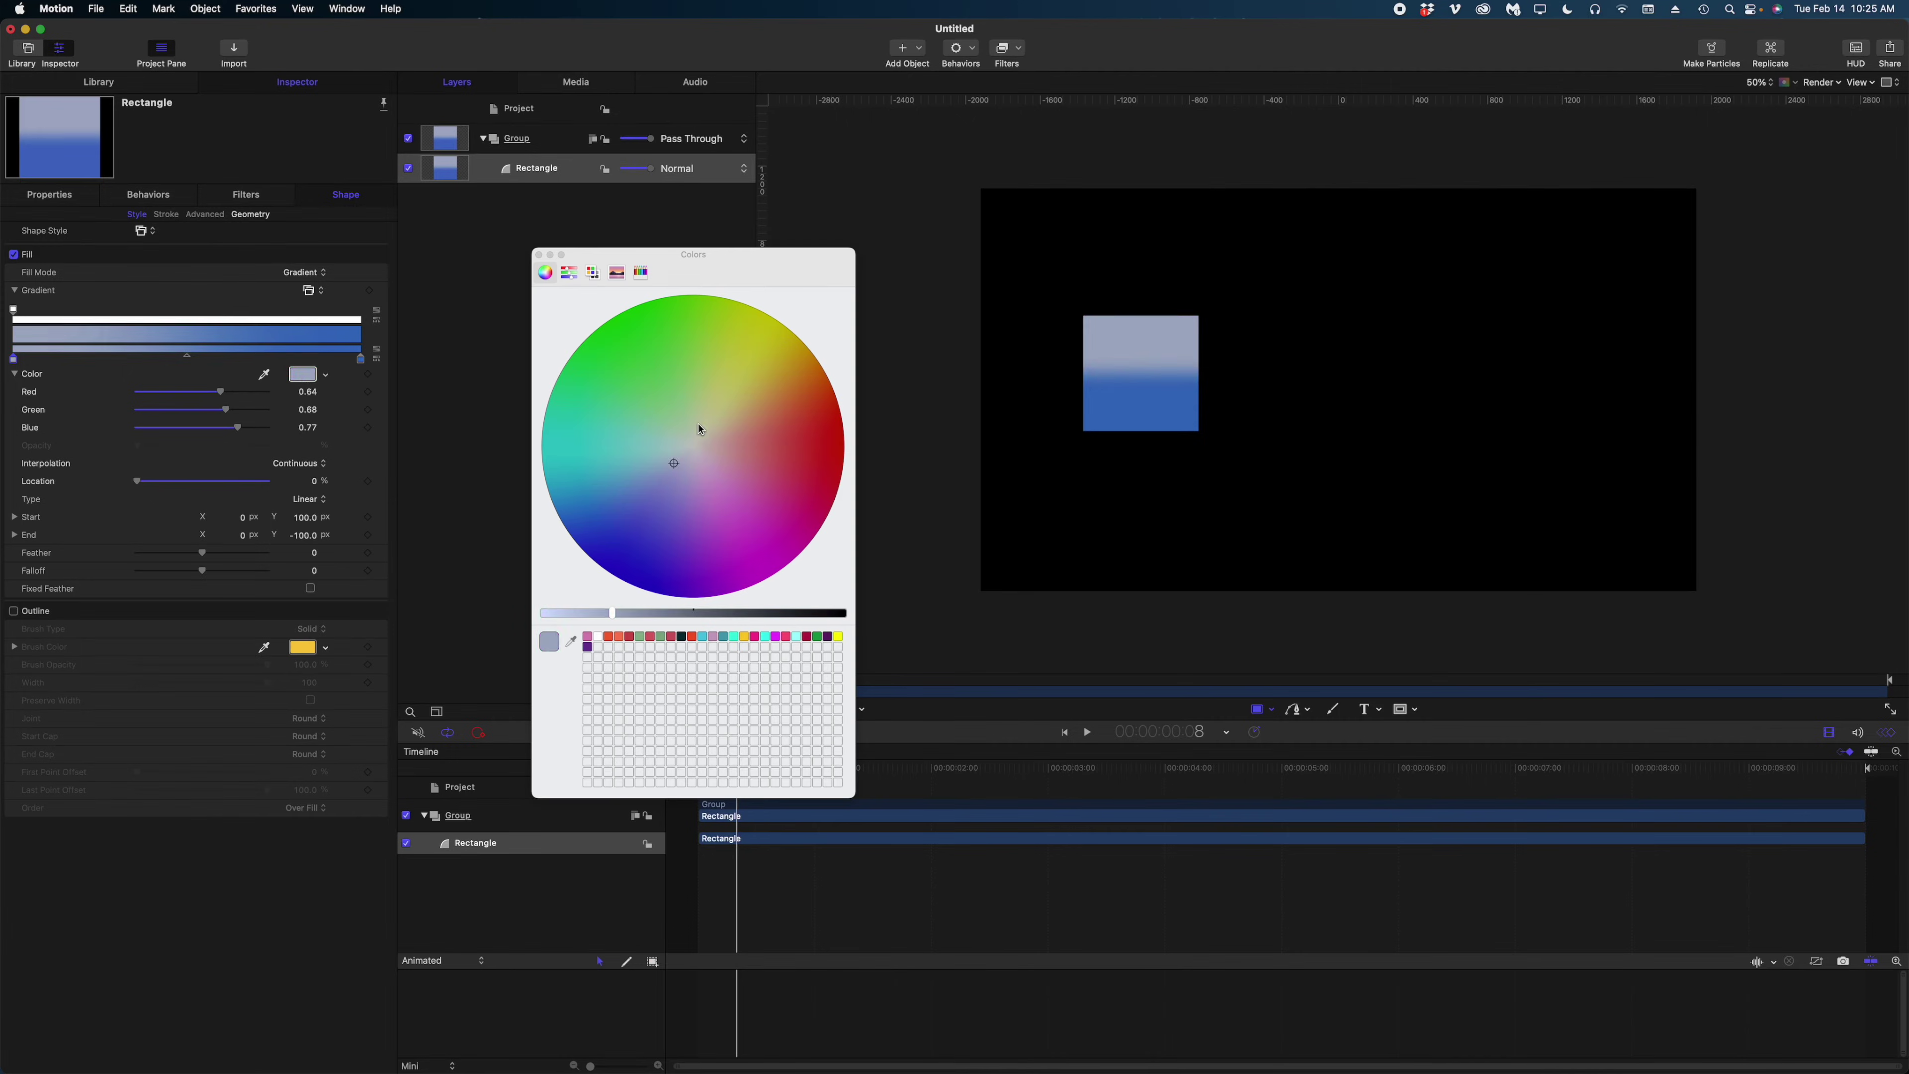
pyautogui.click(740, 531)
pyautogui.click(615, 337)
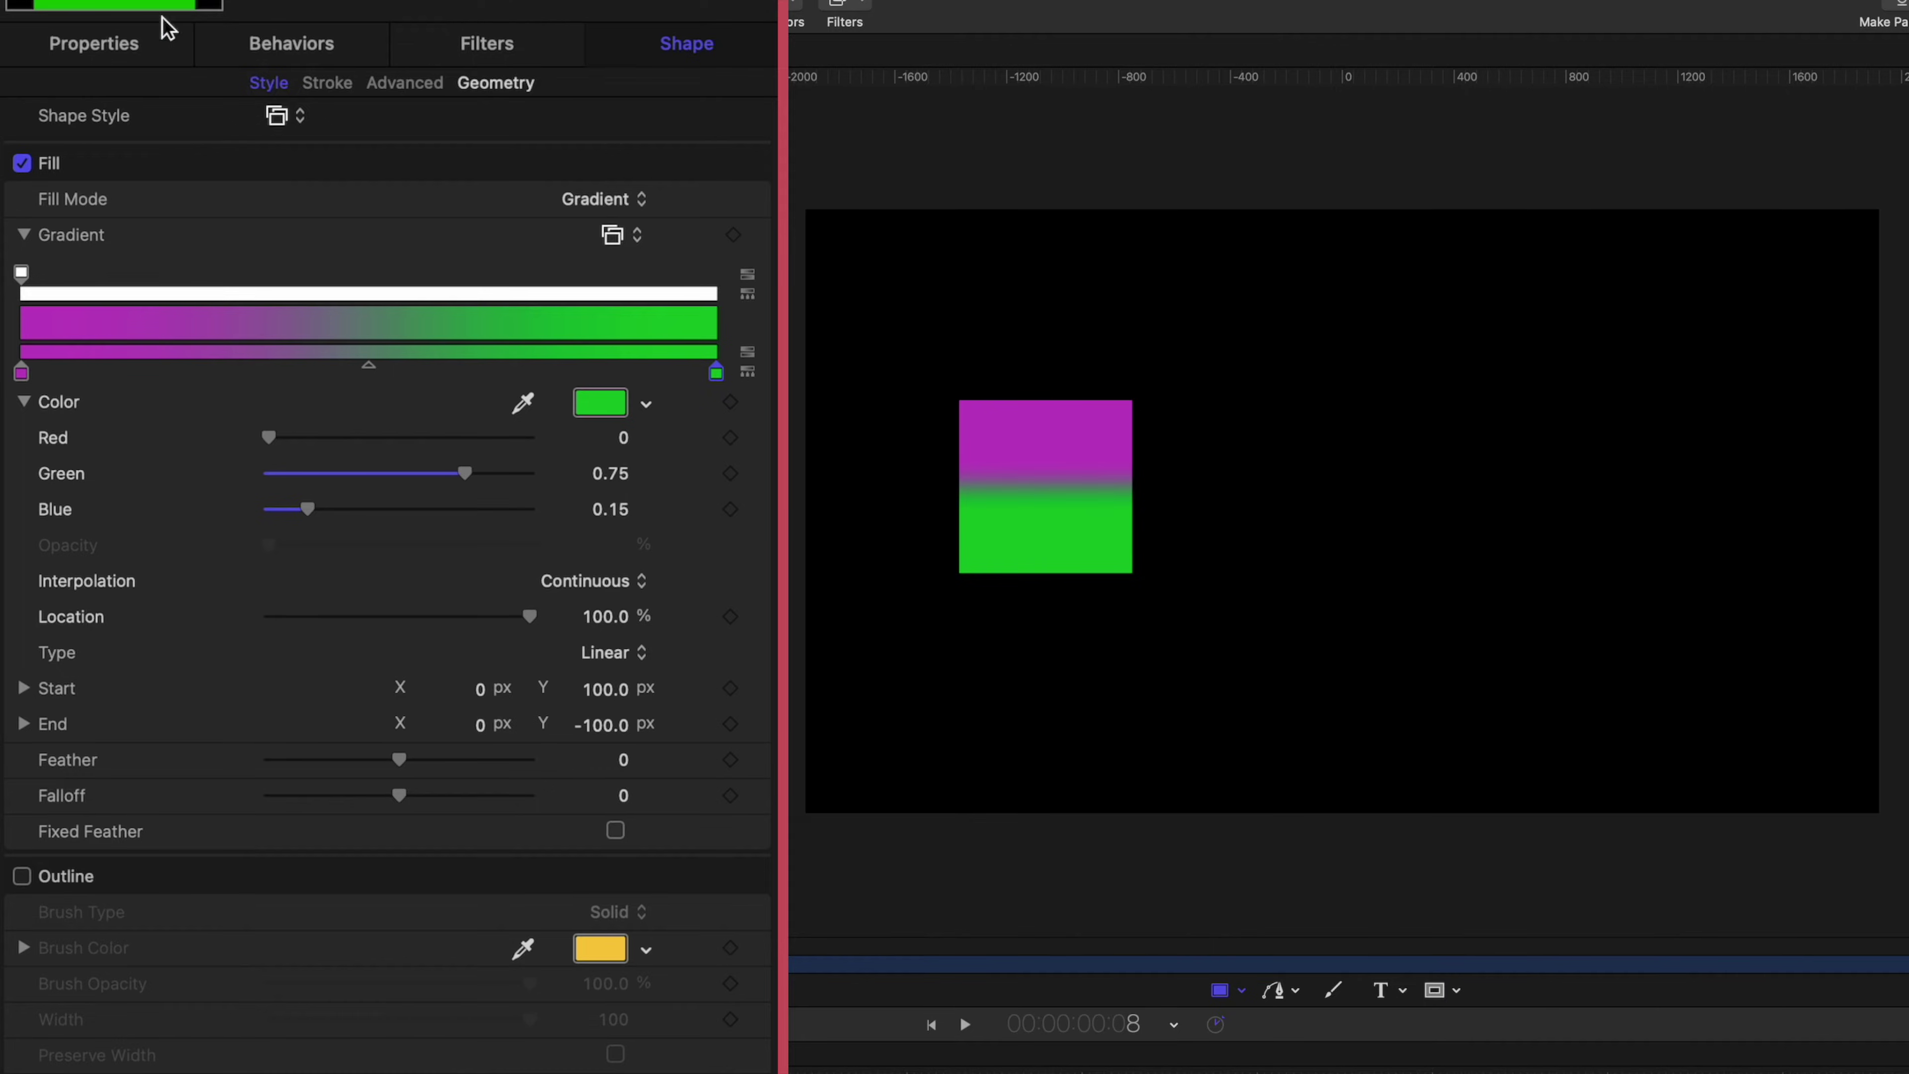
pyautogui.click(141, 43)
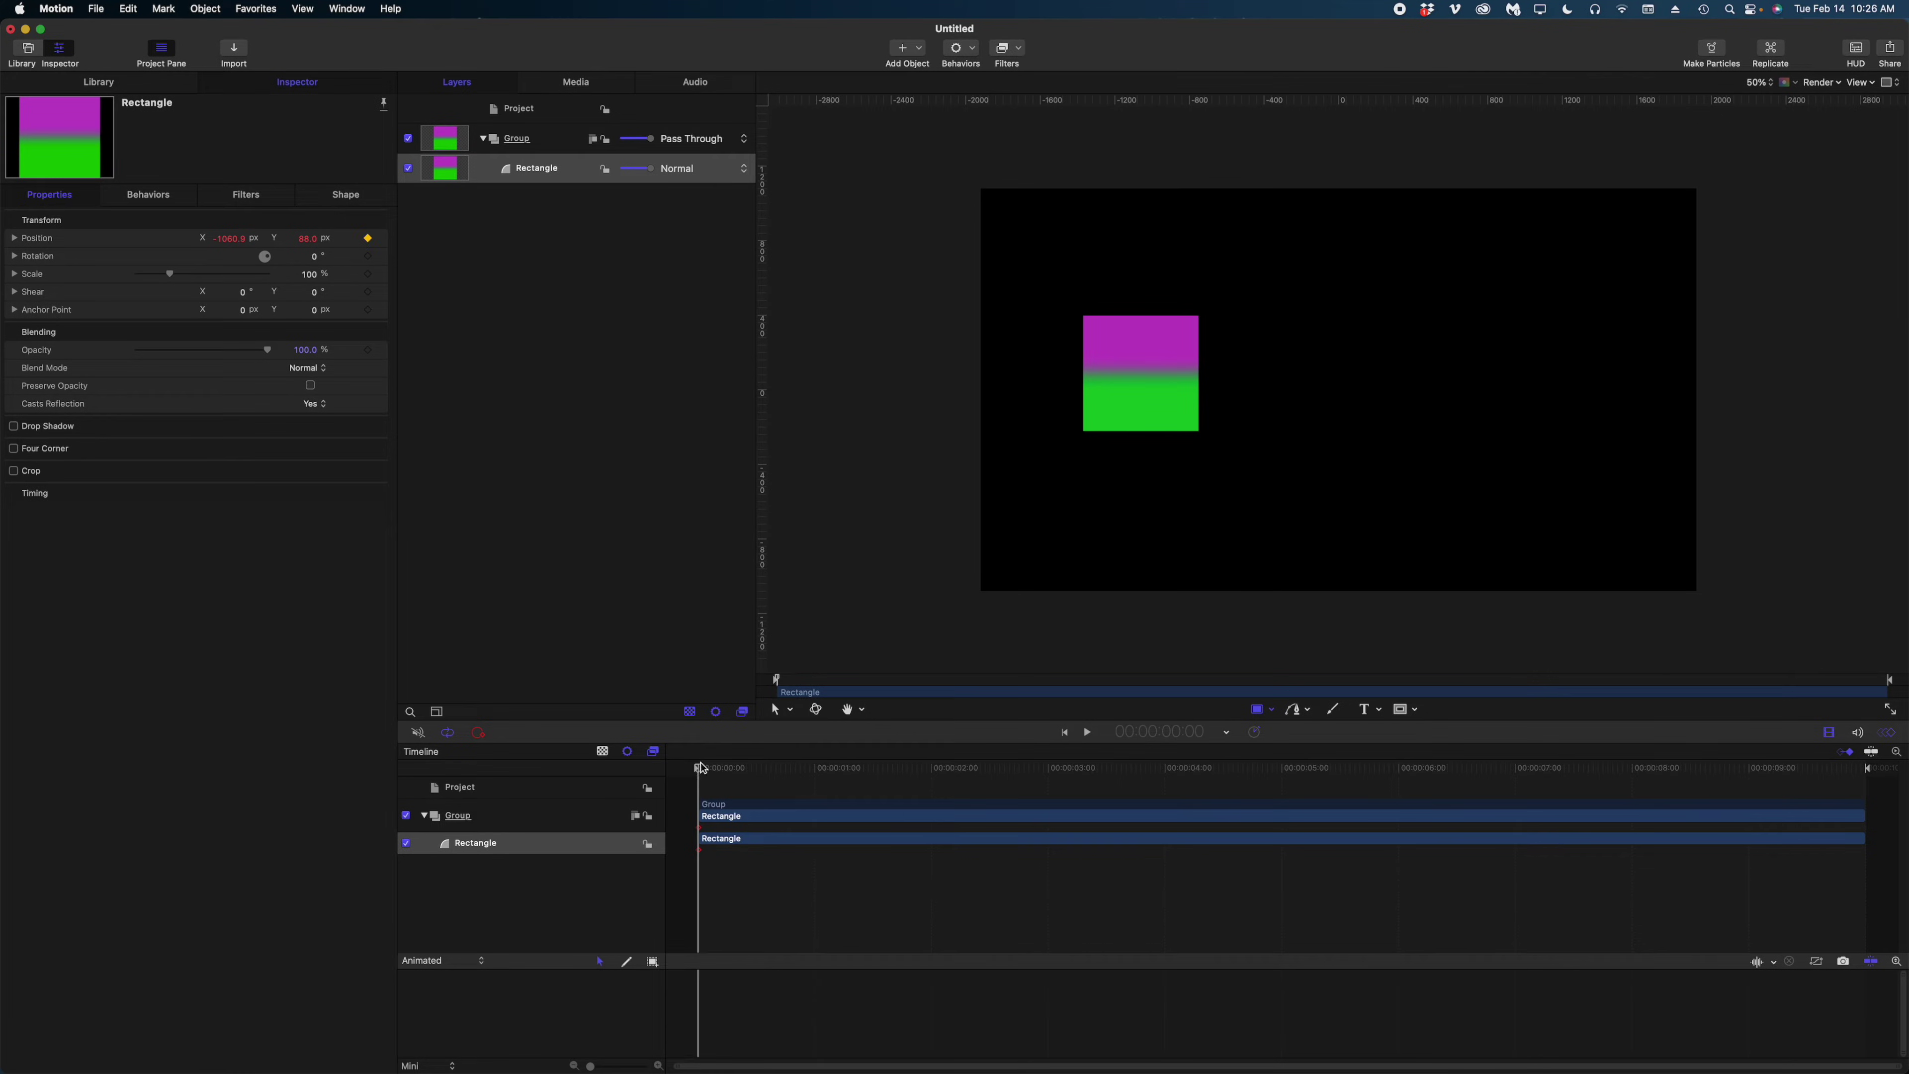
# Keyframe the rectangle's Position to X 918.1 at 1:20 and play back the move.
pyautogui.moveTo(702, 767); pyautogui.dragTo(912, 768)
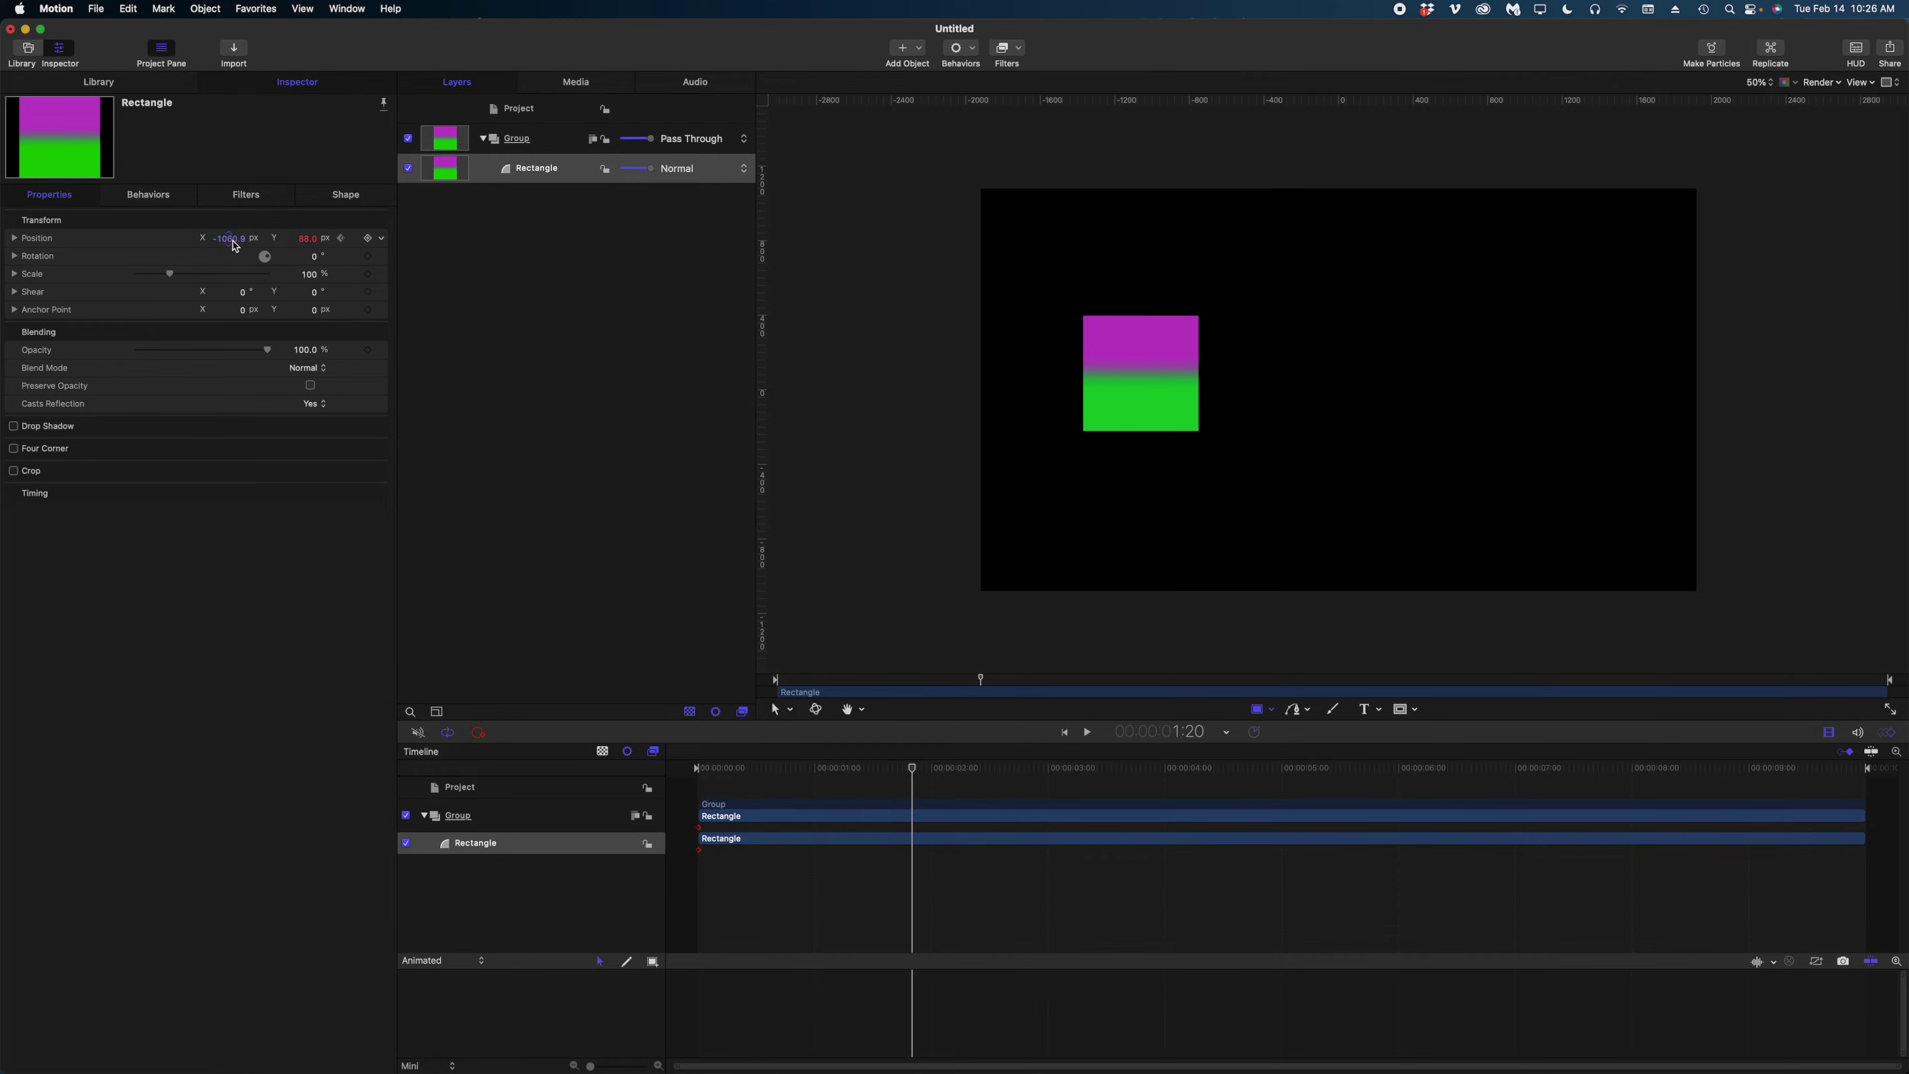
pyautogui.moveTo(235, 246); pyautogui.dragTo(294, 246)
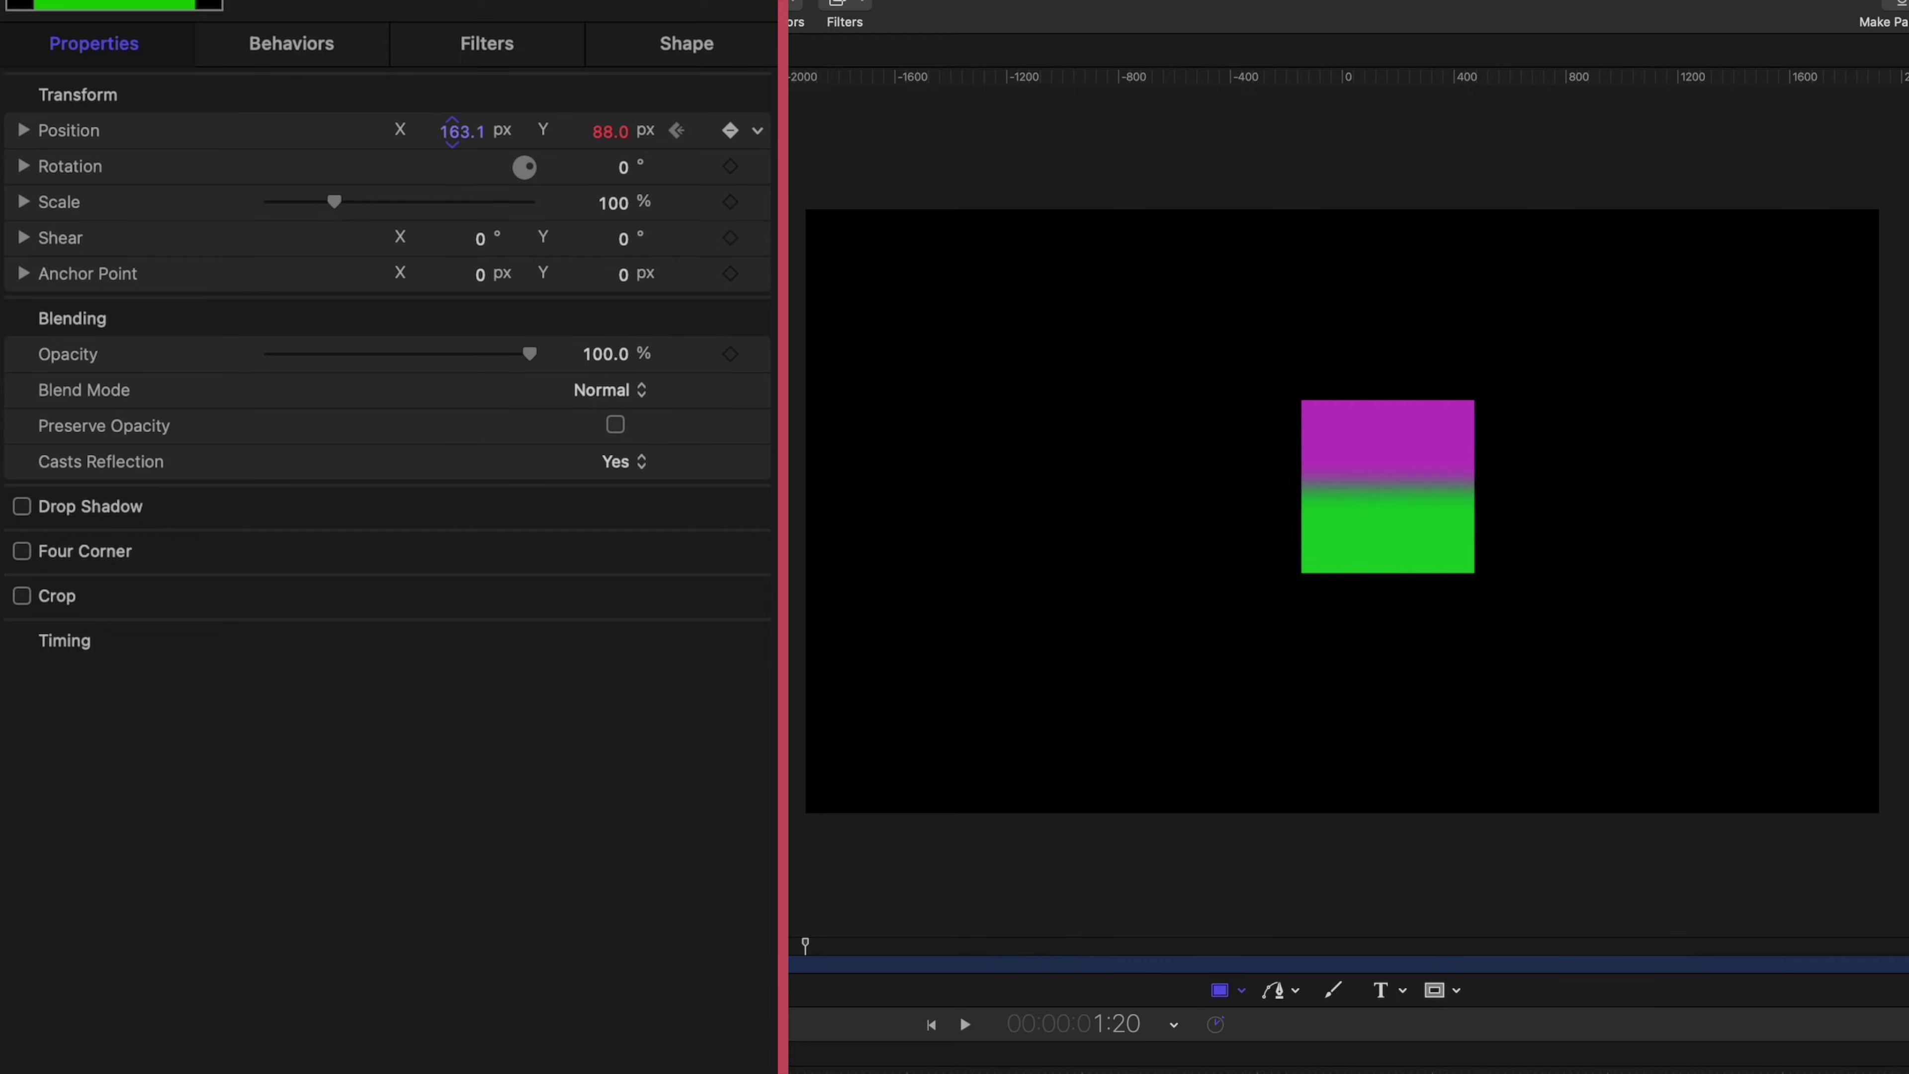
pyautogui.moveTo(452, 132); pyautogui.dragTo(499, 131)
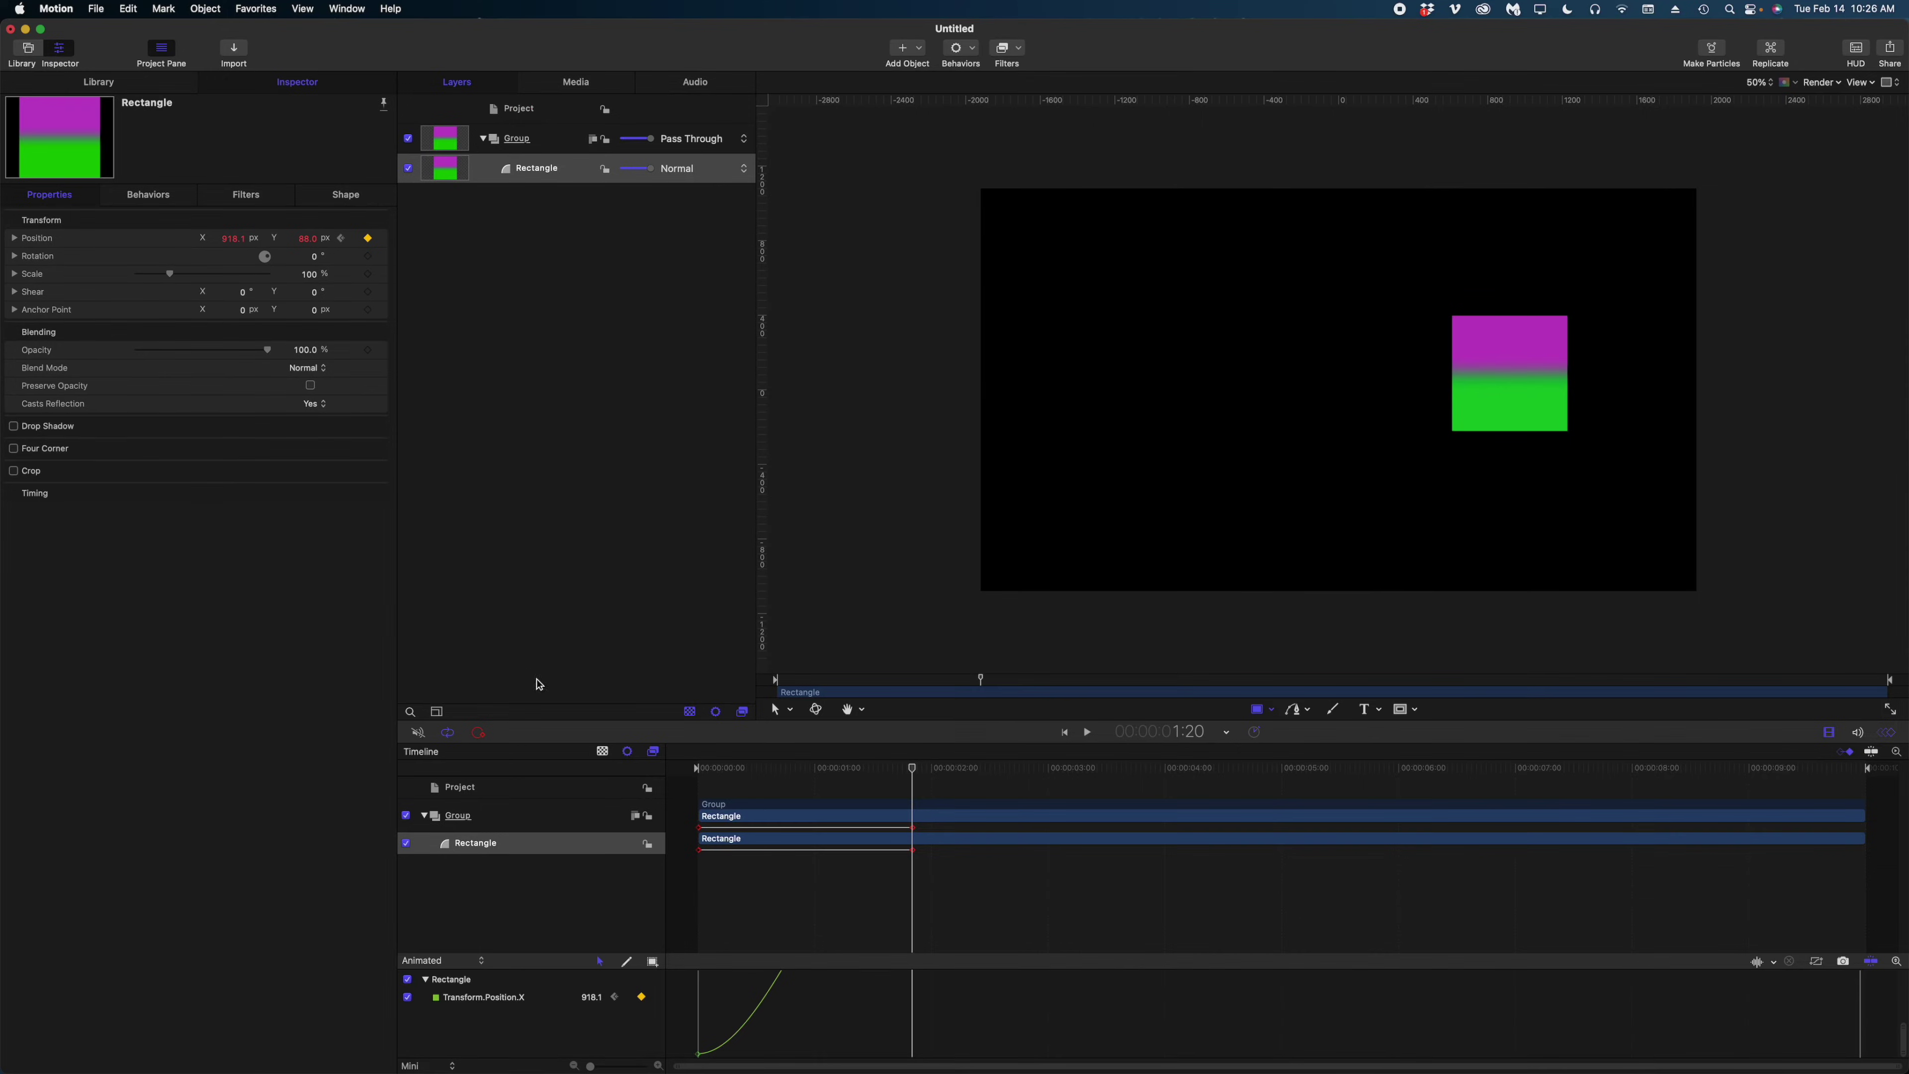
pyautogui.press('Home')
pyautogui.press('space')
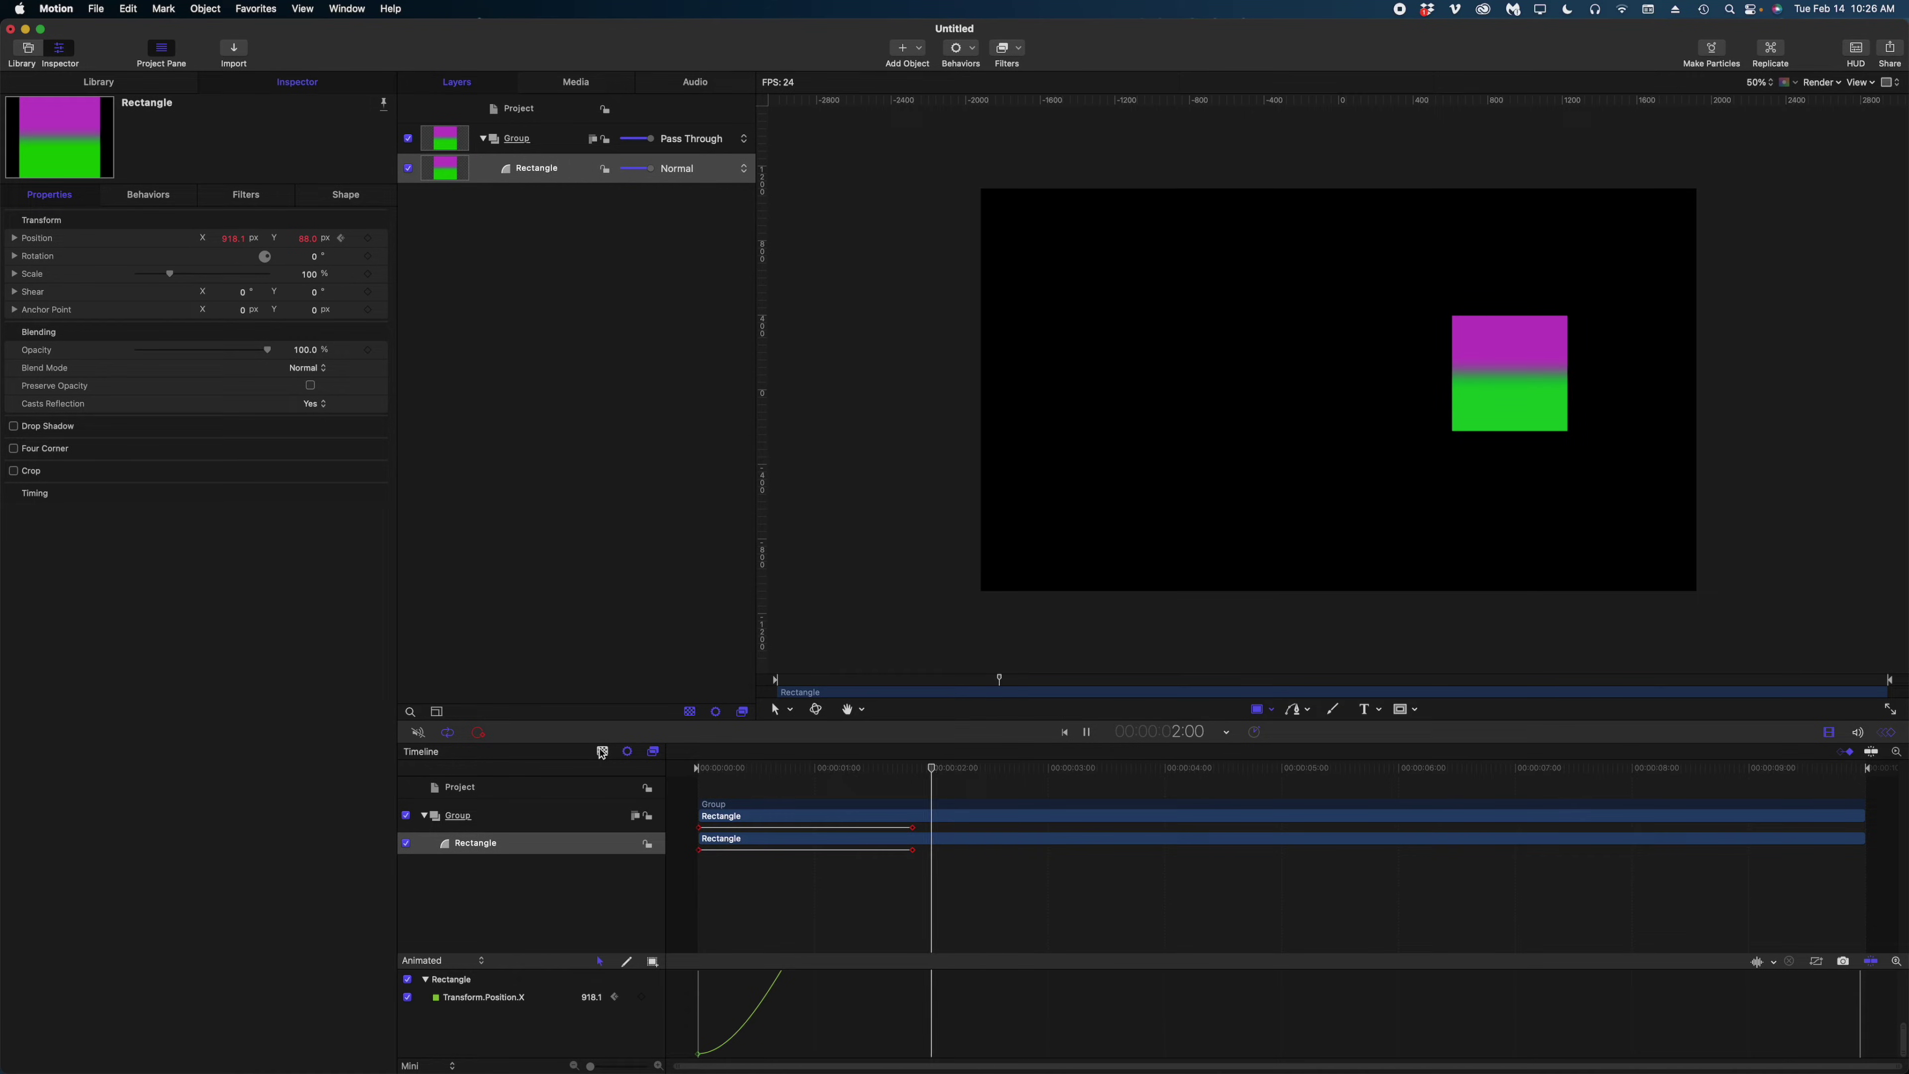
pyautogui.press('space')
pyautogui.click(758, 776)
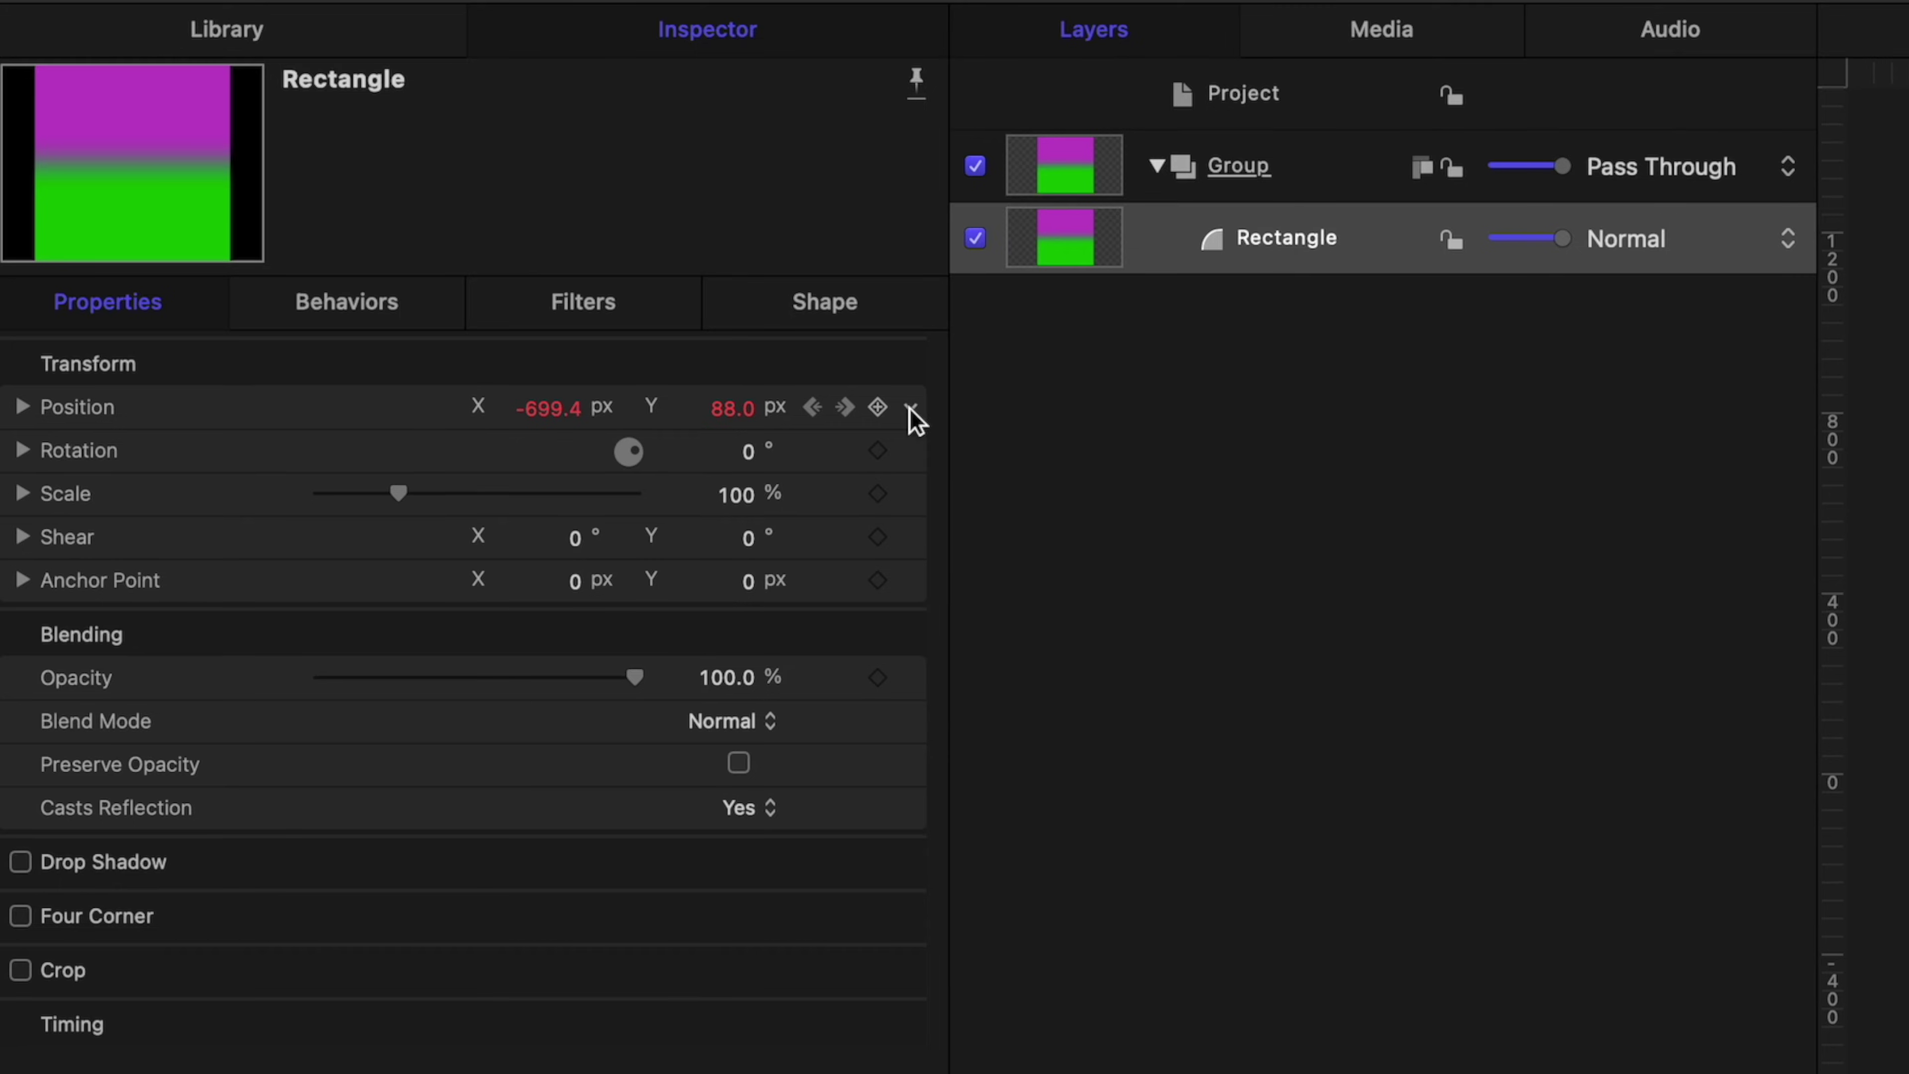
# Reset the Position parameter and move the rectangle to the left of the frame.
pyautogui.click(911, 408)
pyautogui.click(935, 430)
pyautogui.moveTo(1270, 375); pyautogui.dragTo(1054, 392)
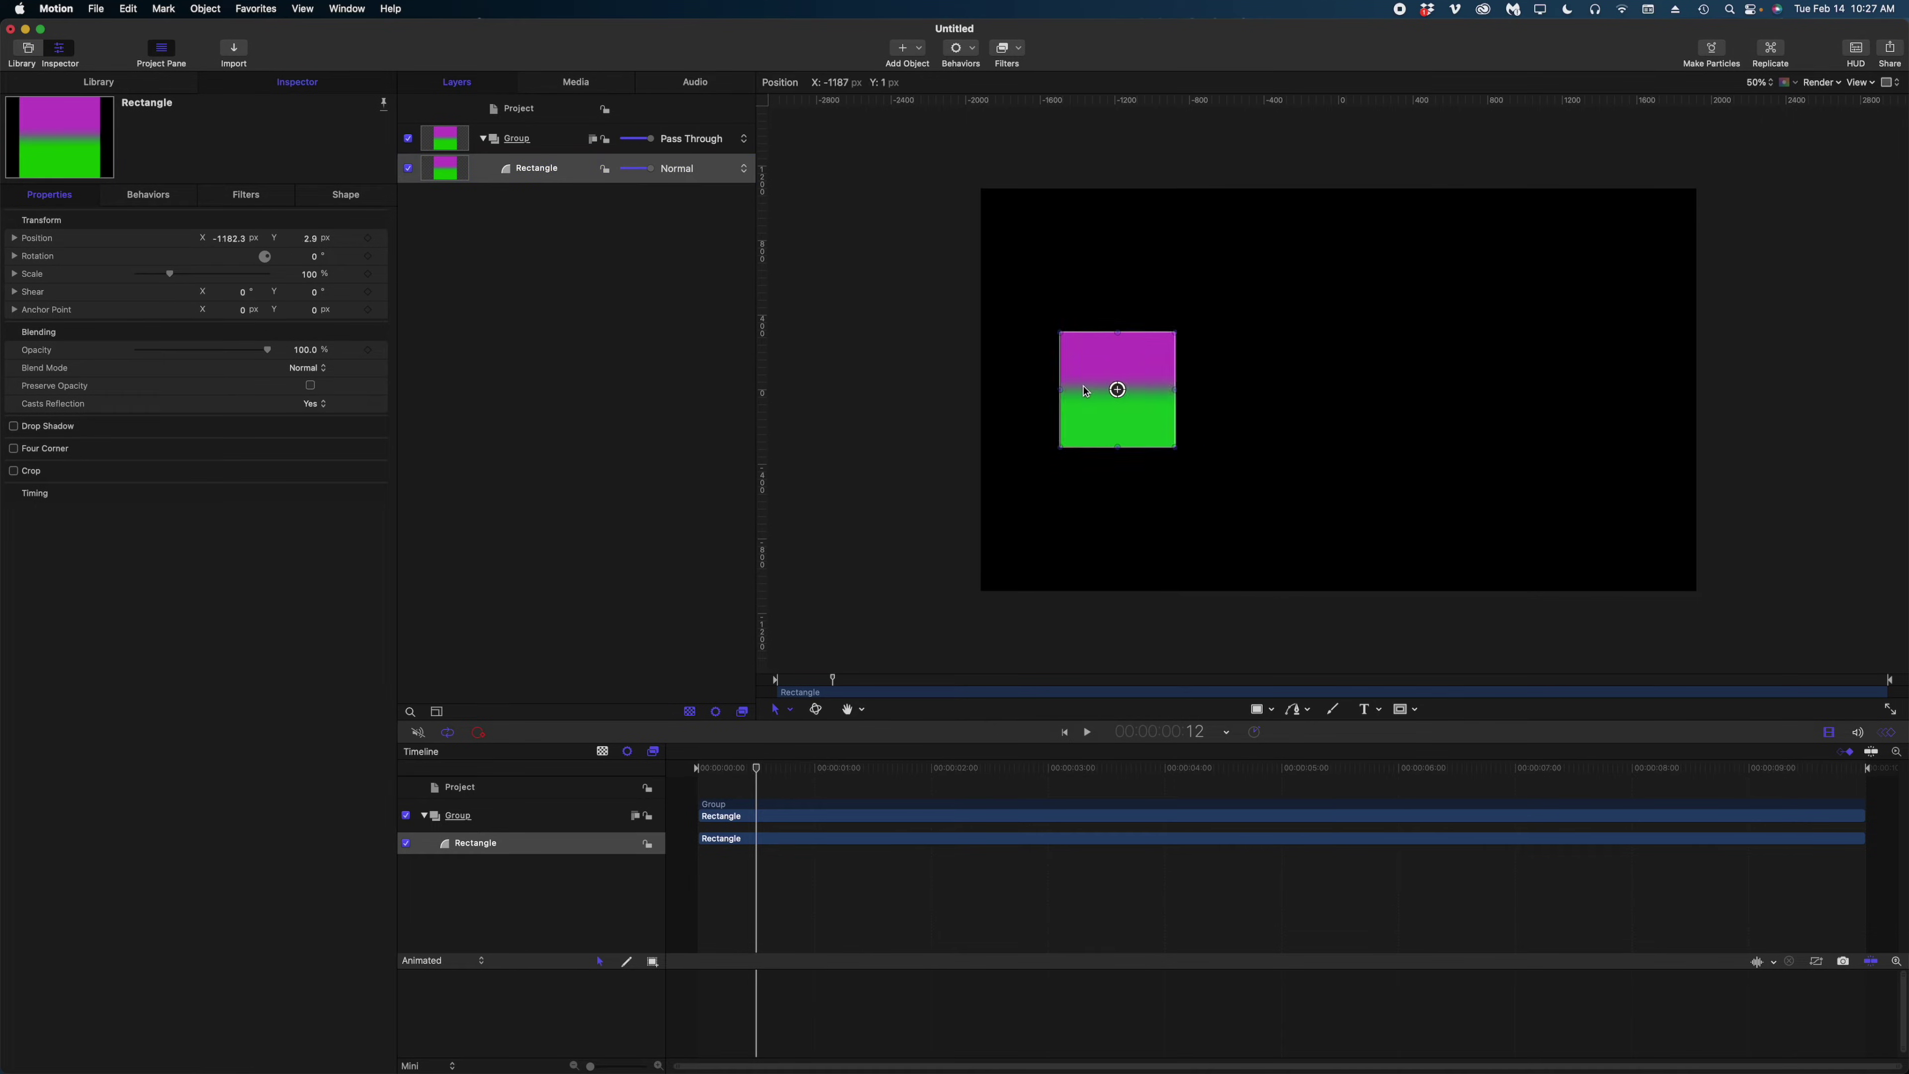
pyautogui.click(505, 173)
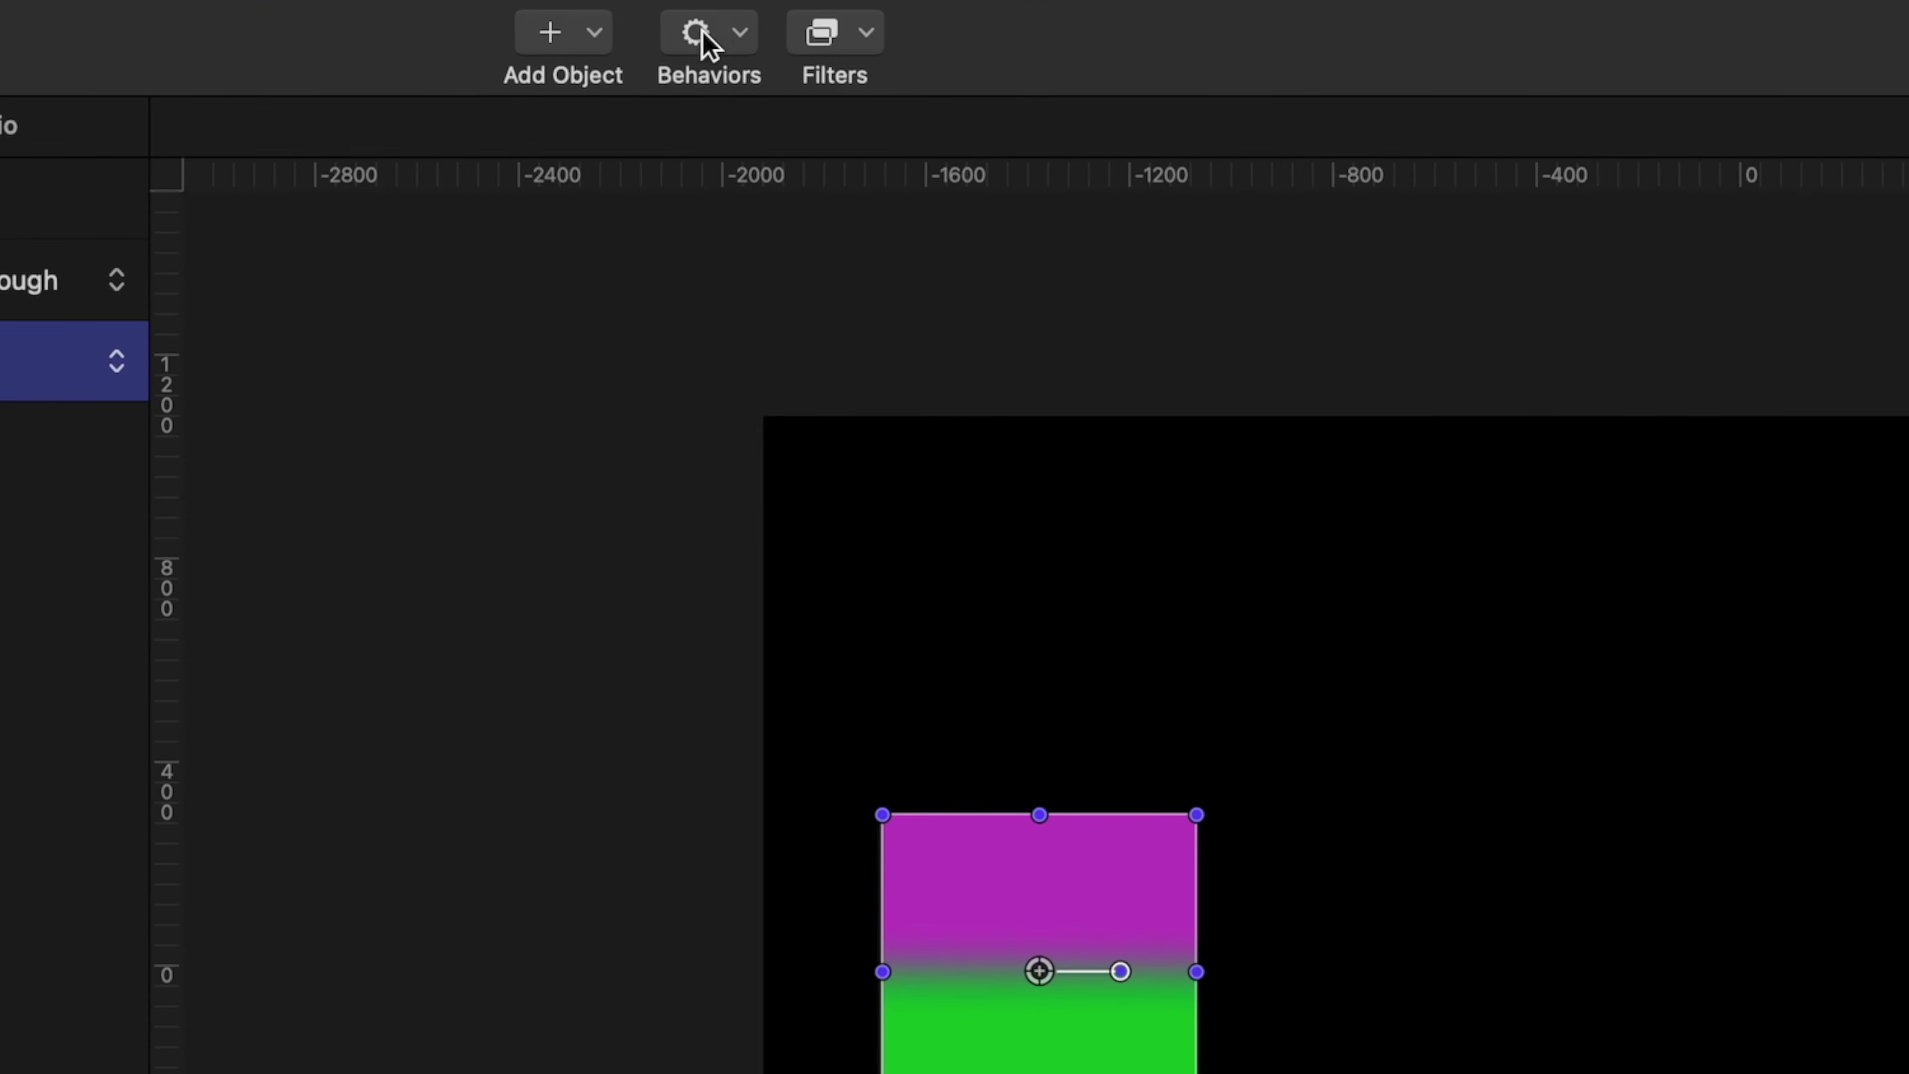
# Add a Motion Path behaviour, trim it to about 1:04 and play the slide across the frame.
pyautogui.click(743, 38)
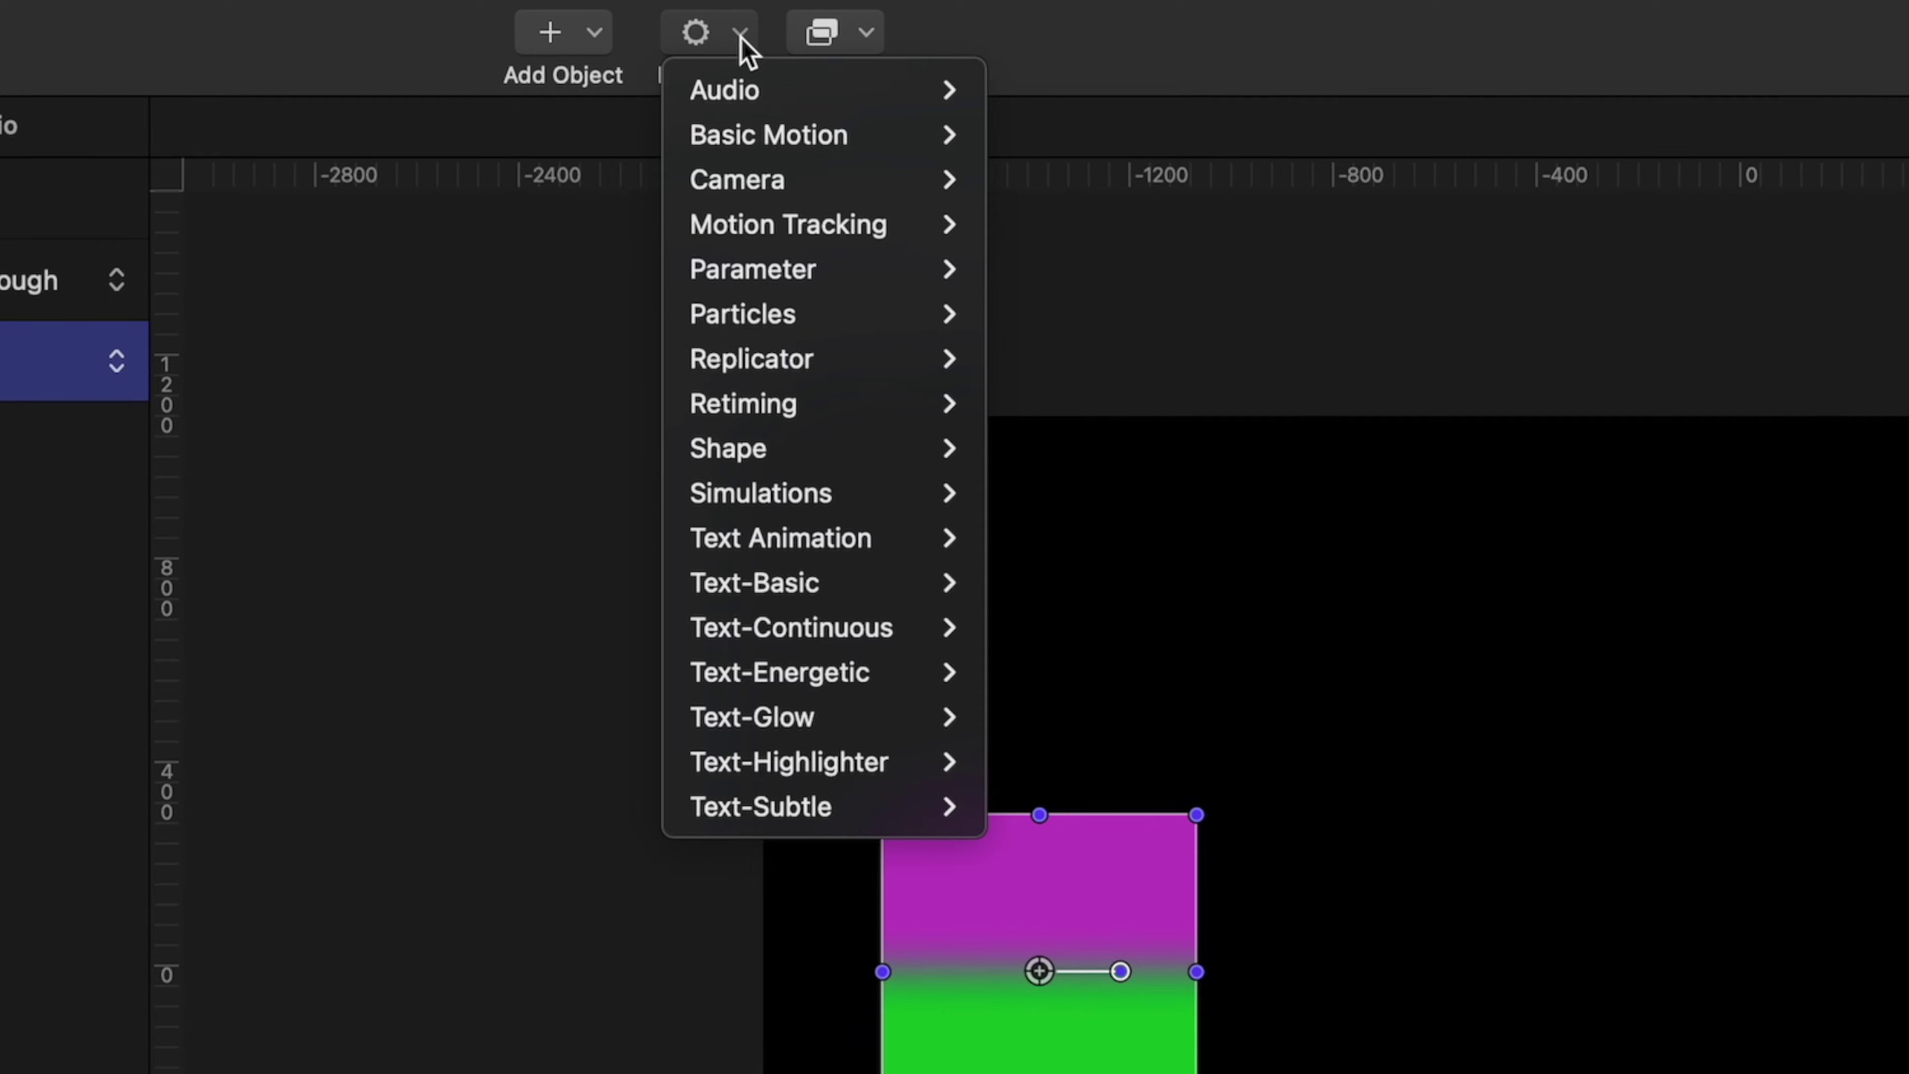
pyautogui.moveTo(745, 133)
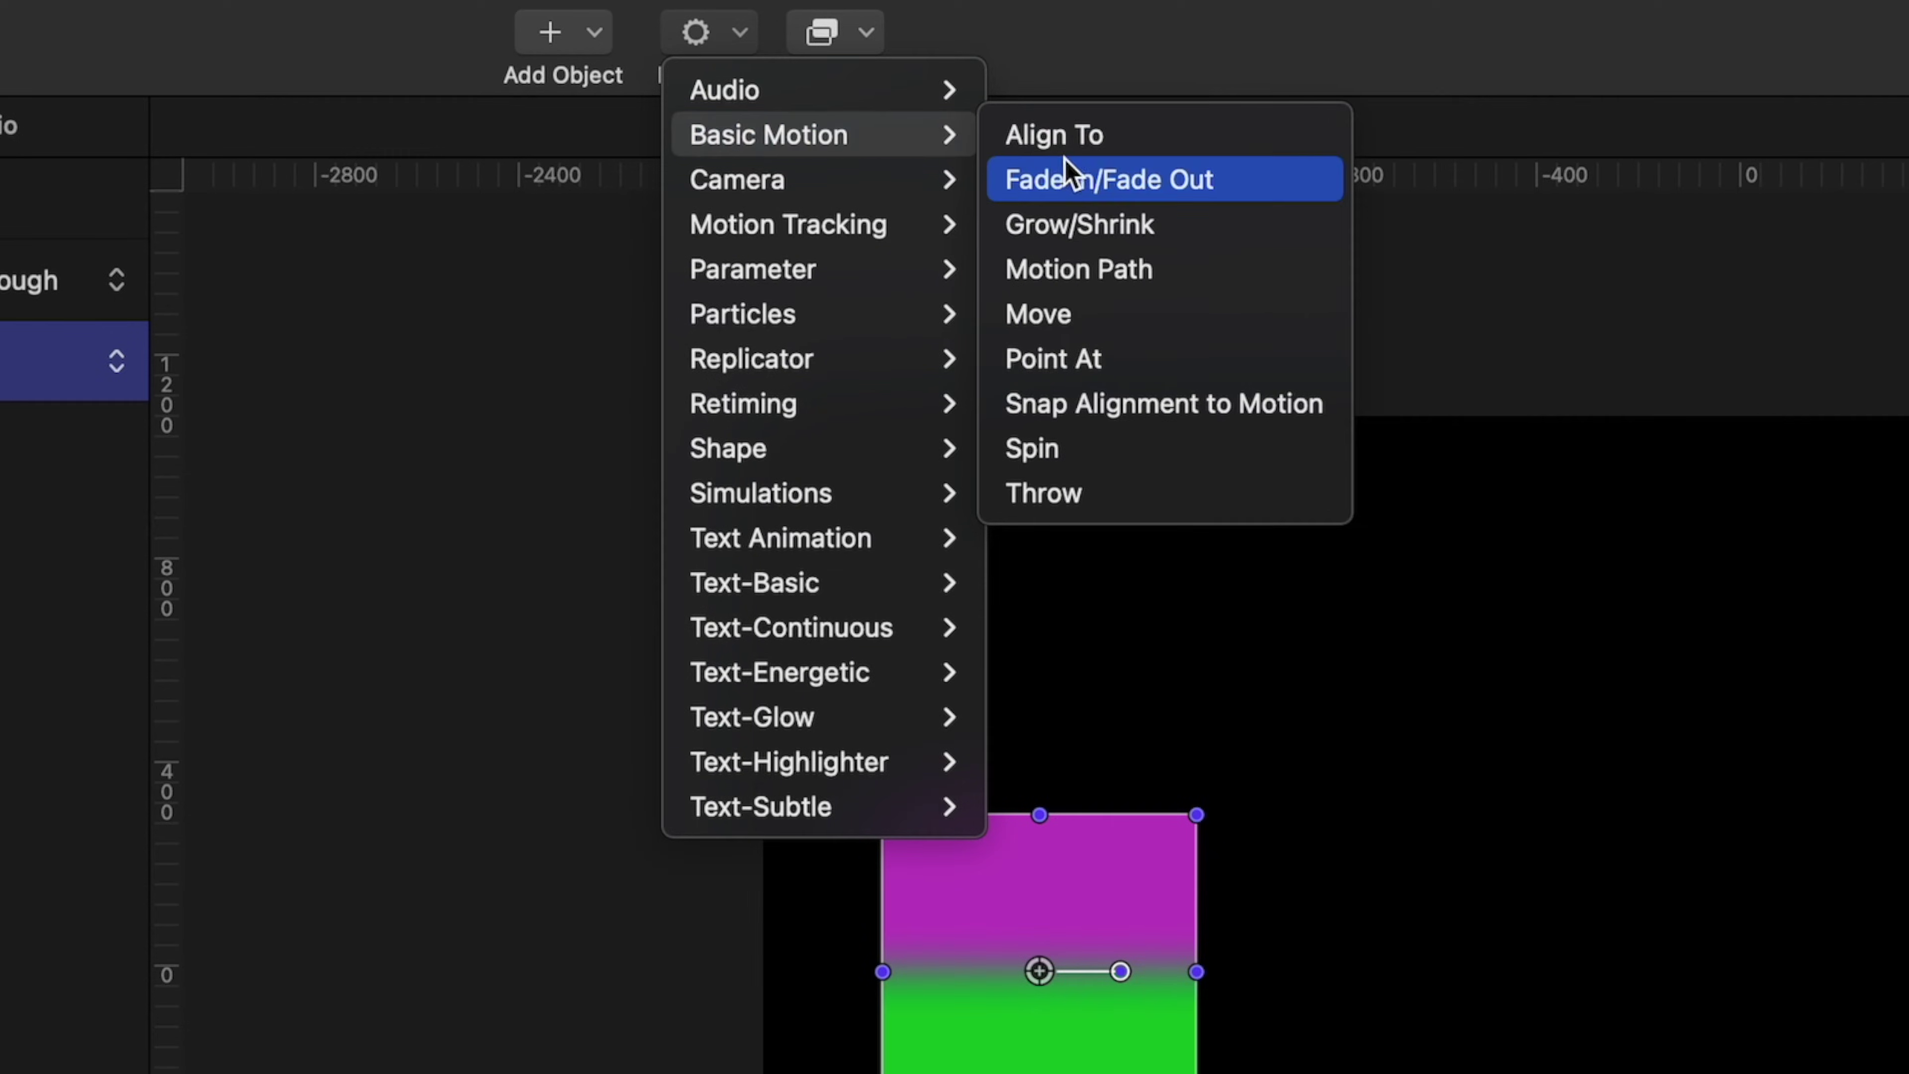
pyautogui.click(1065, 273)
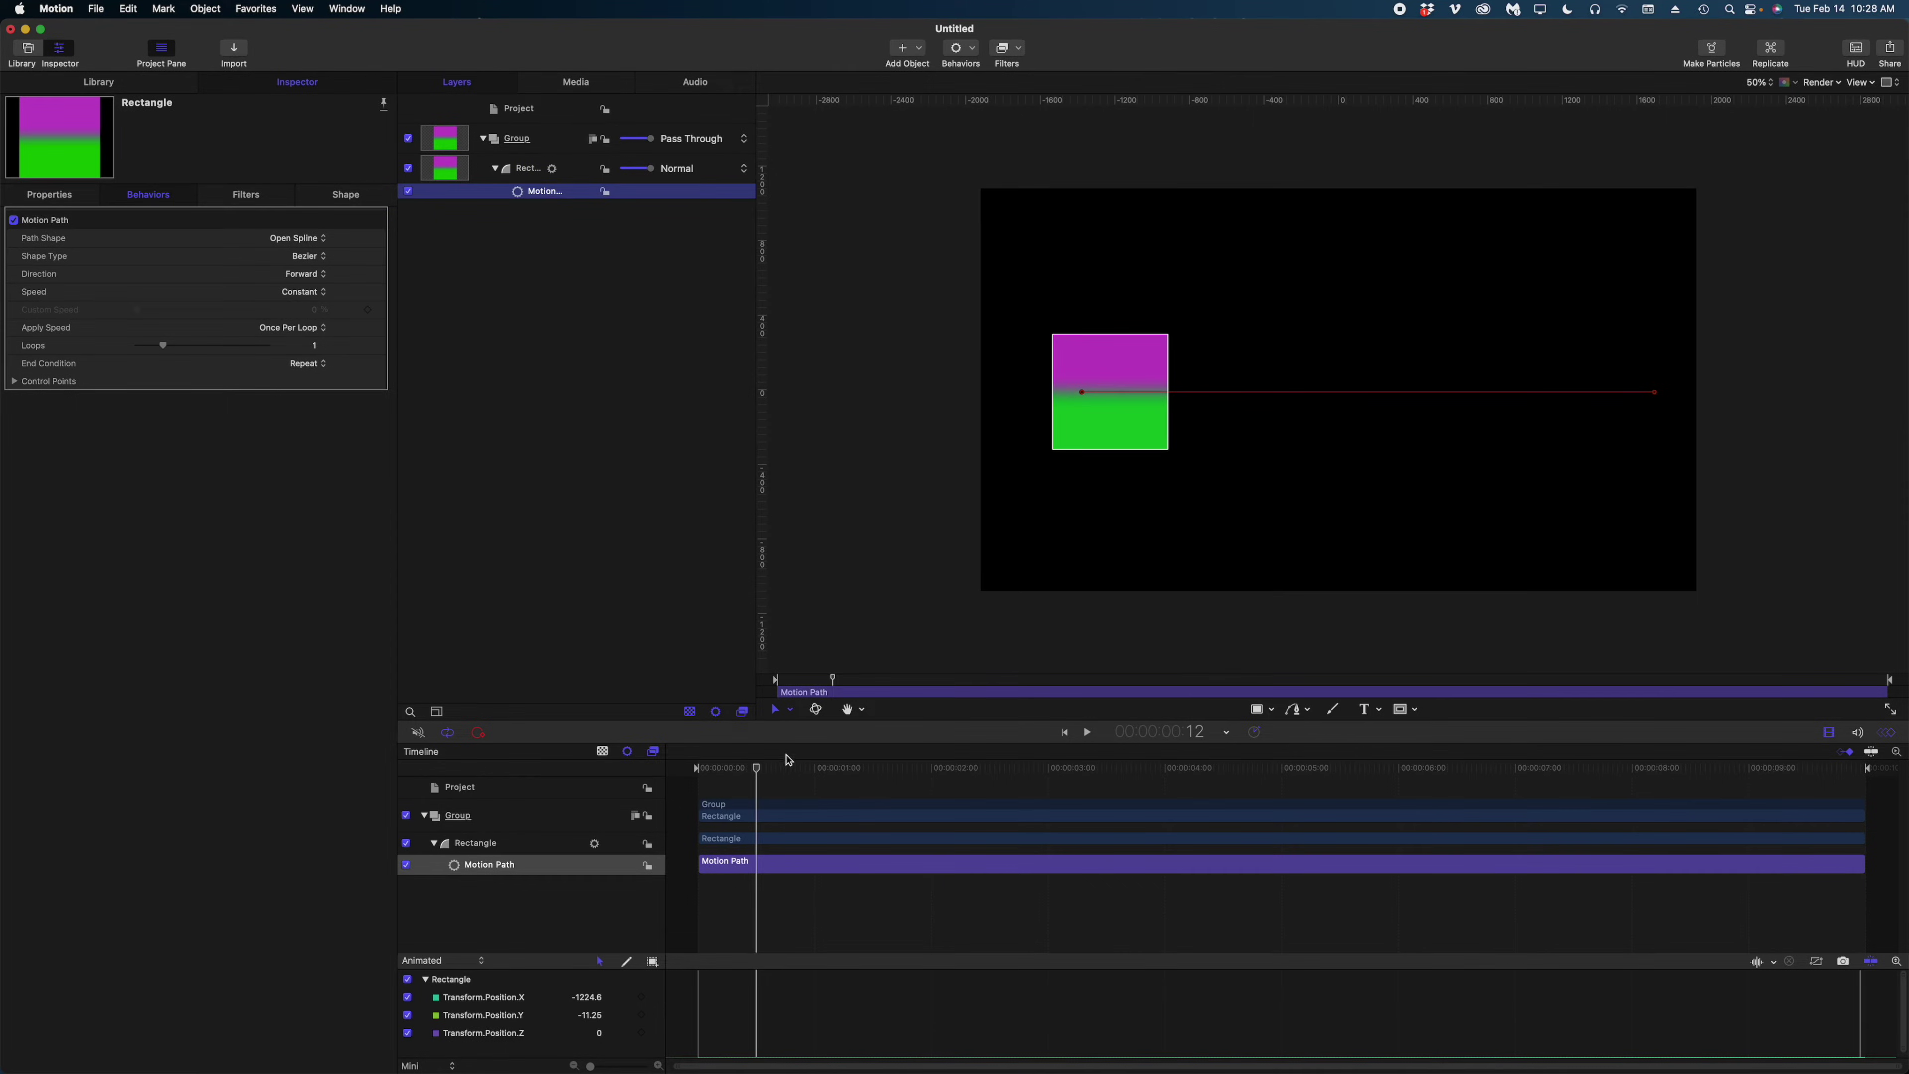
pyautogui.moveTo(789, 760); pyautogui.dragTo(489, 737)
pyautogui.press('space')
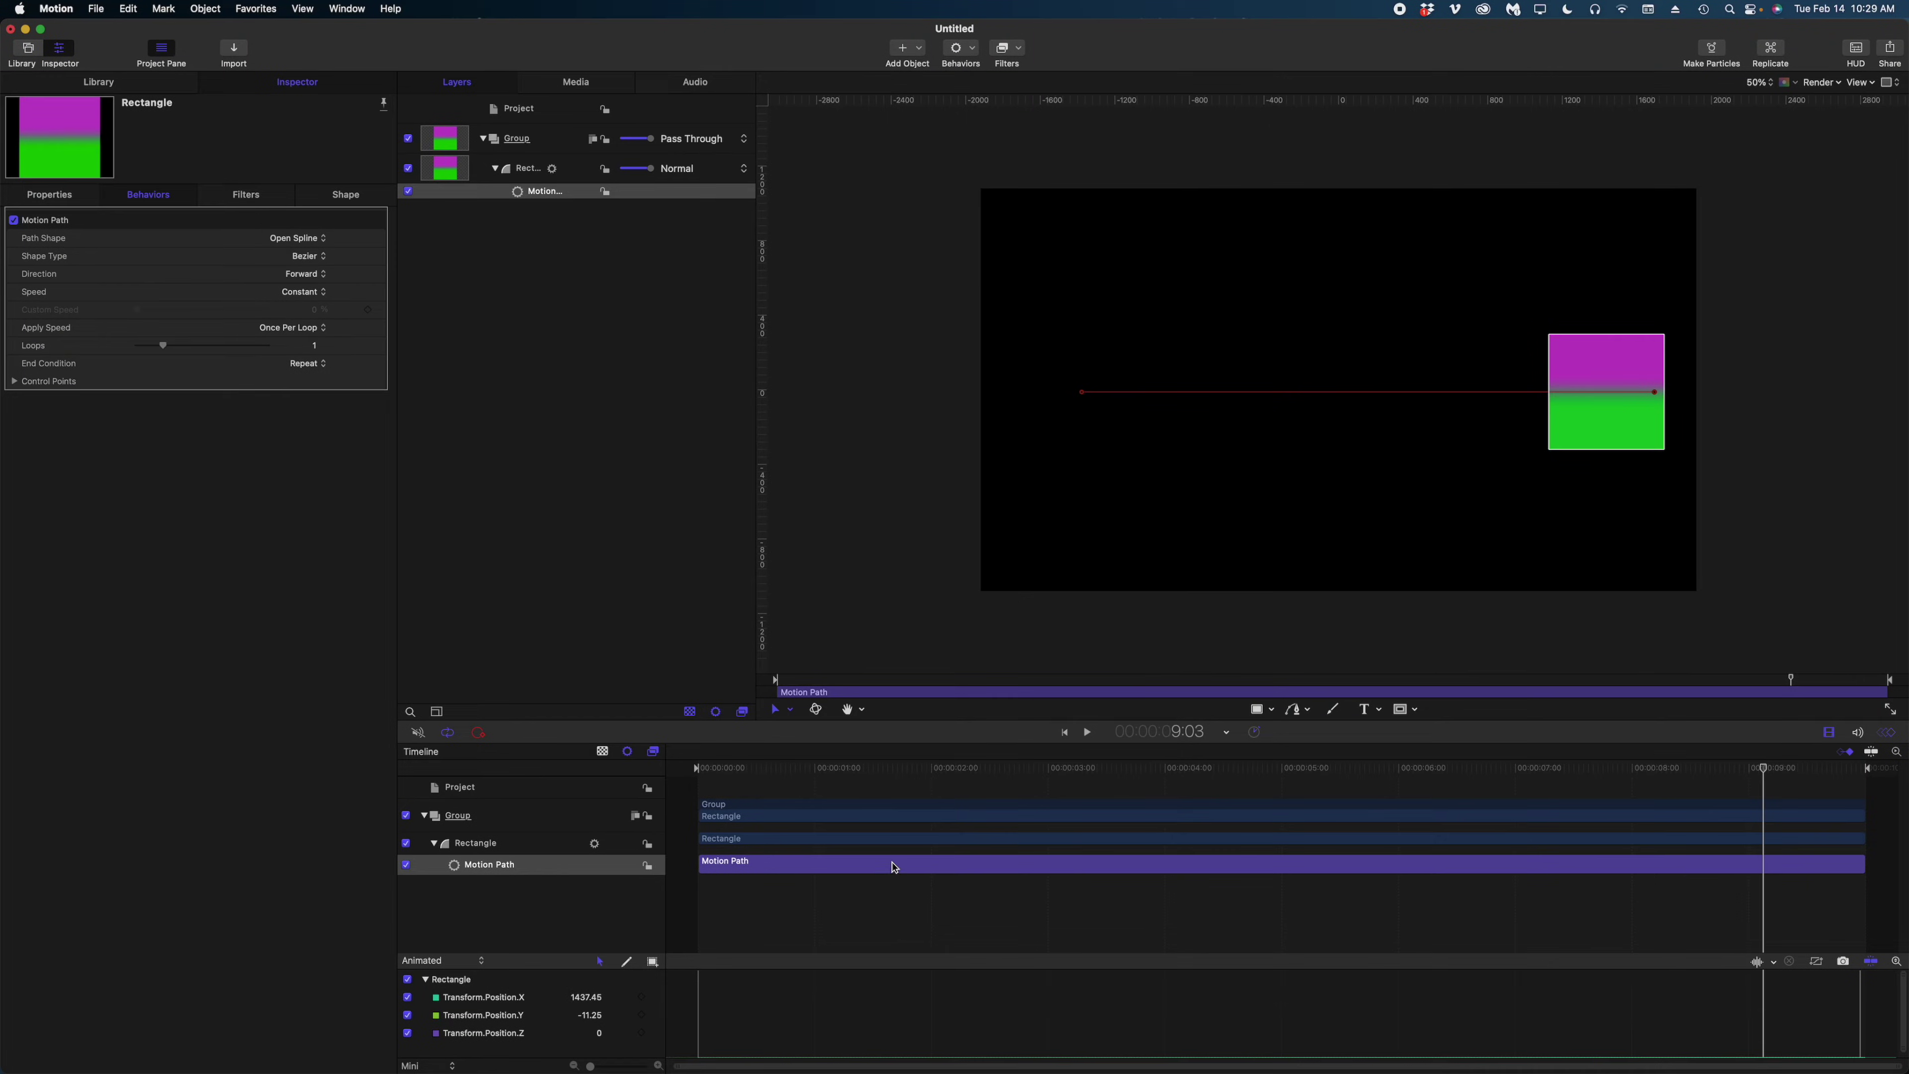
pyautogui.moveTo(1862, 864); pyautogui.dragTo(801, 864)
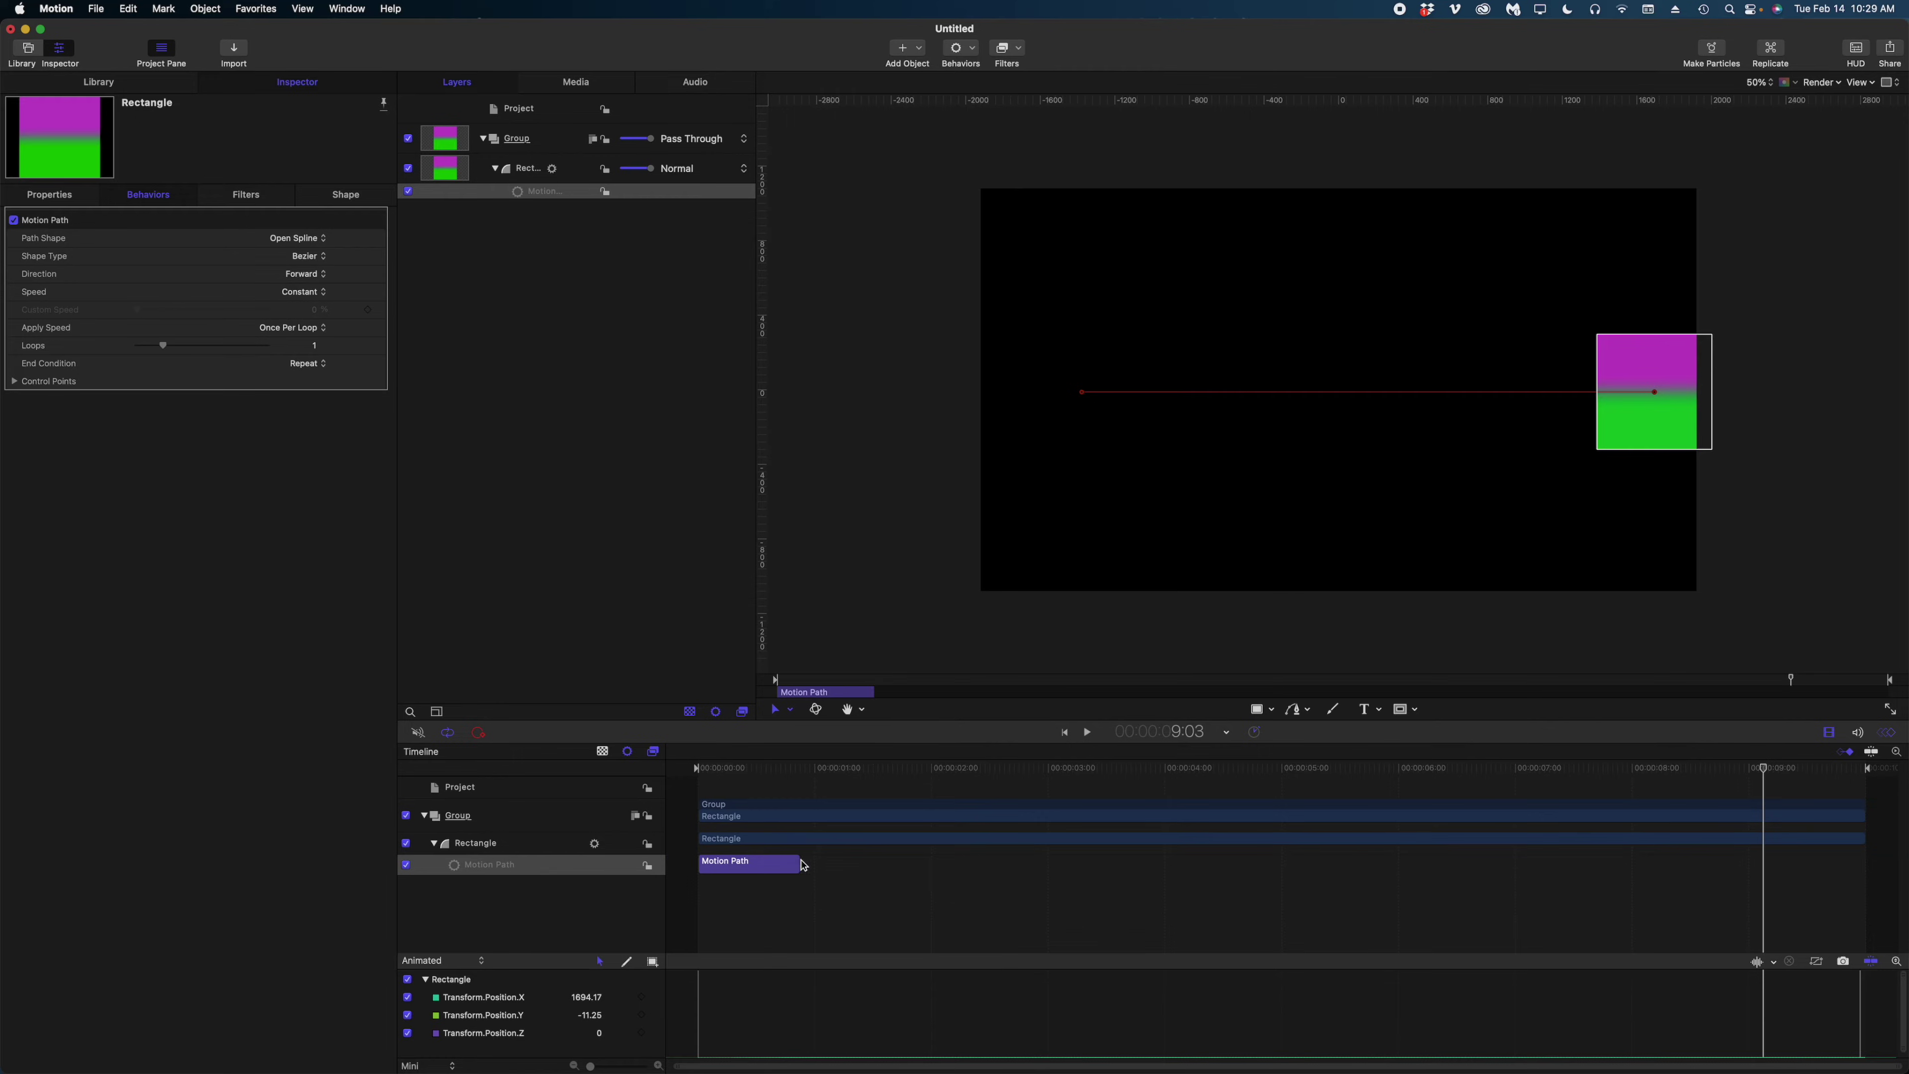
pyautogui.press('space')
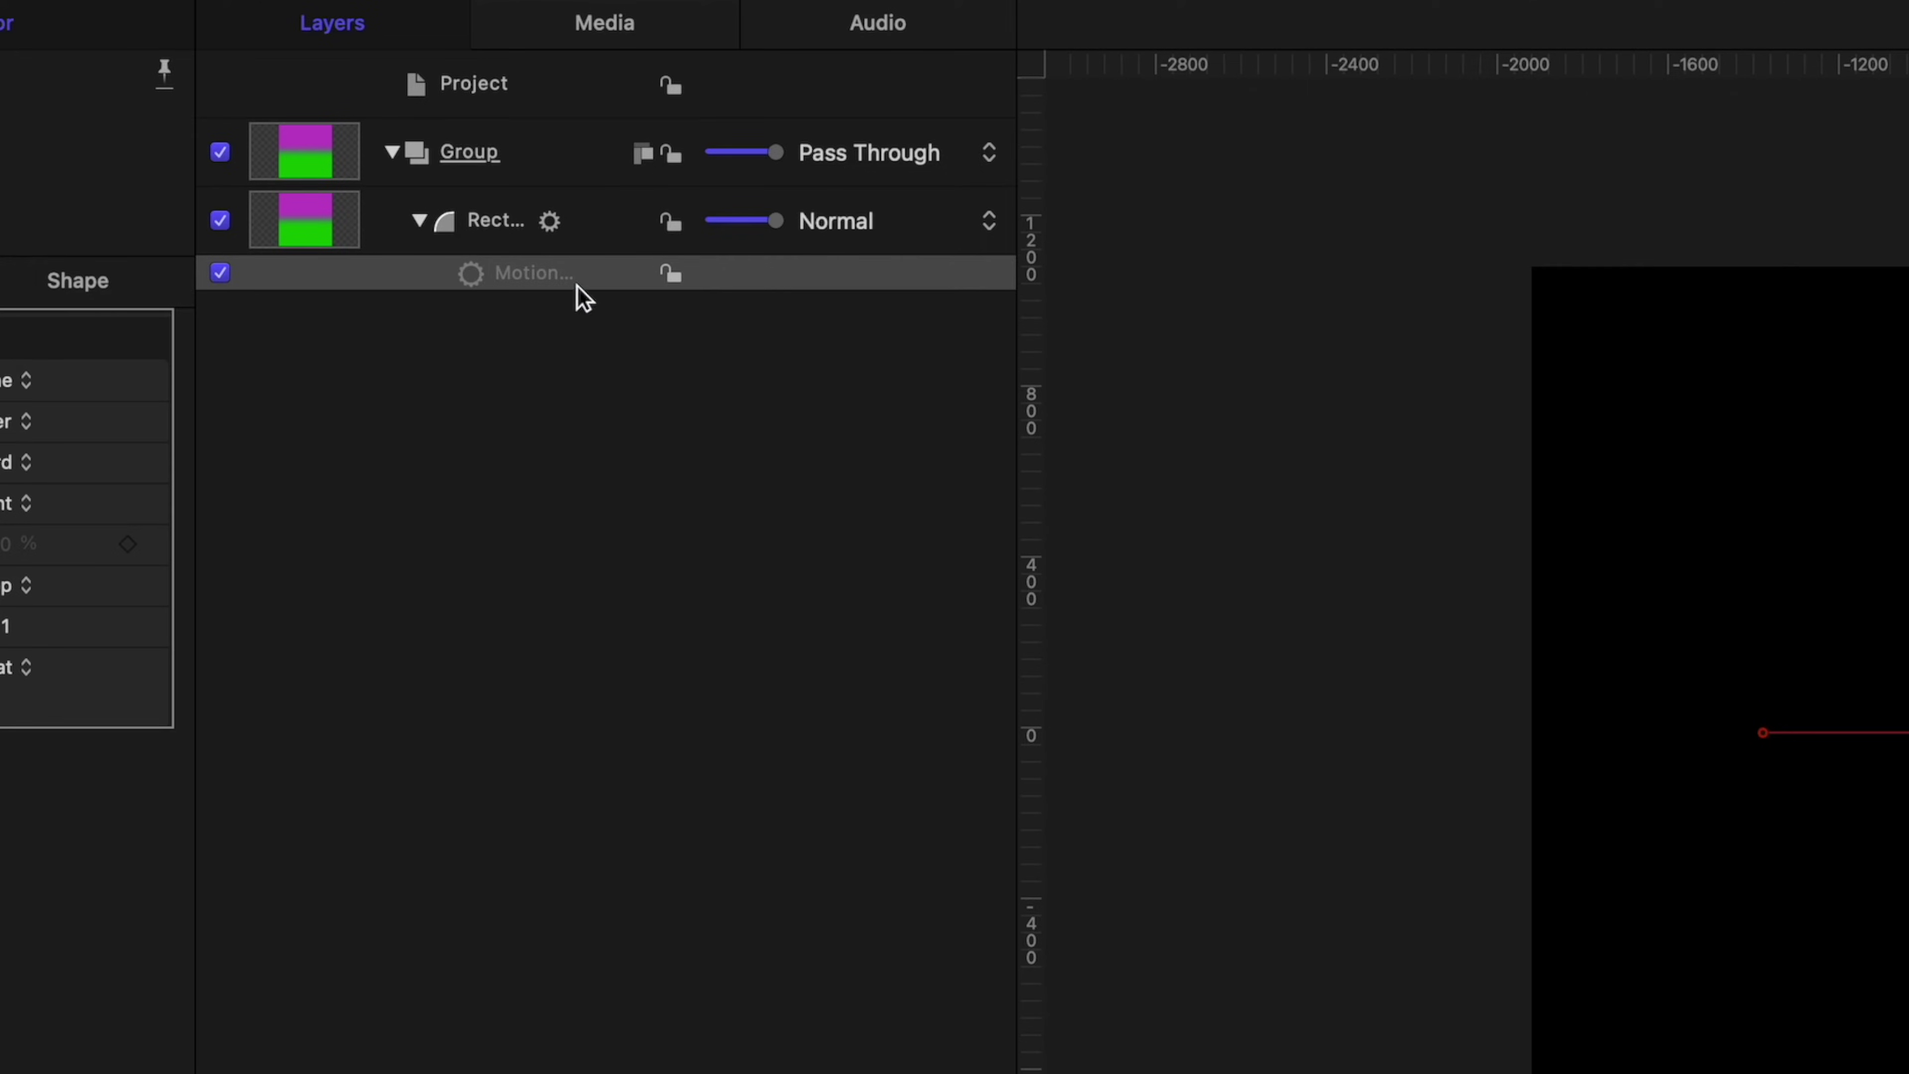
# Delete the Motion Path behaviour and rename the shape layer to 'Rectangle'.
pyautogui.click(580, 293)
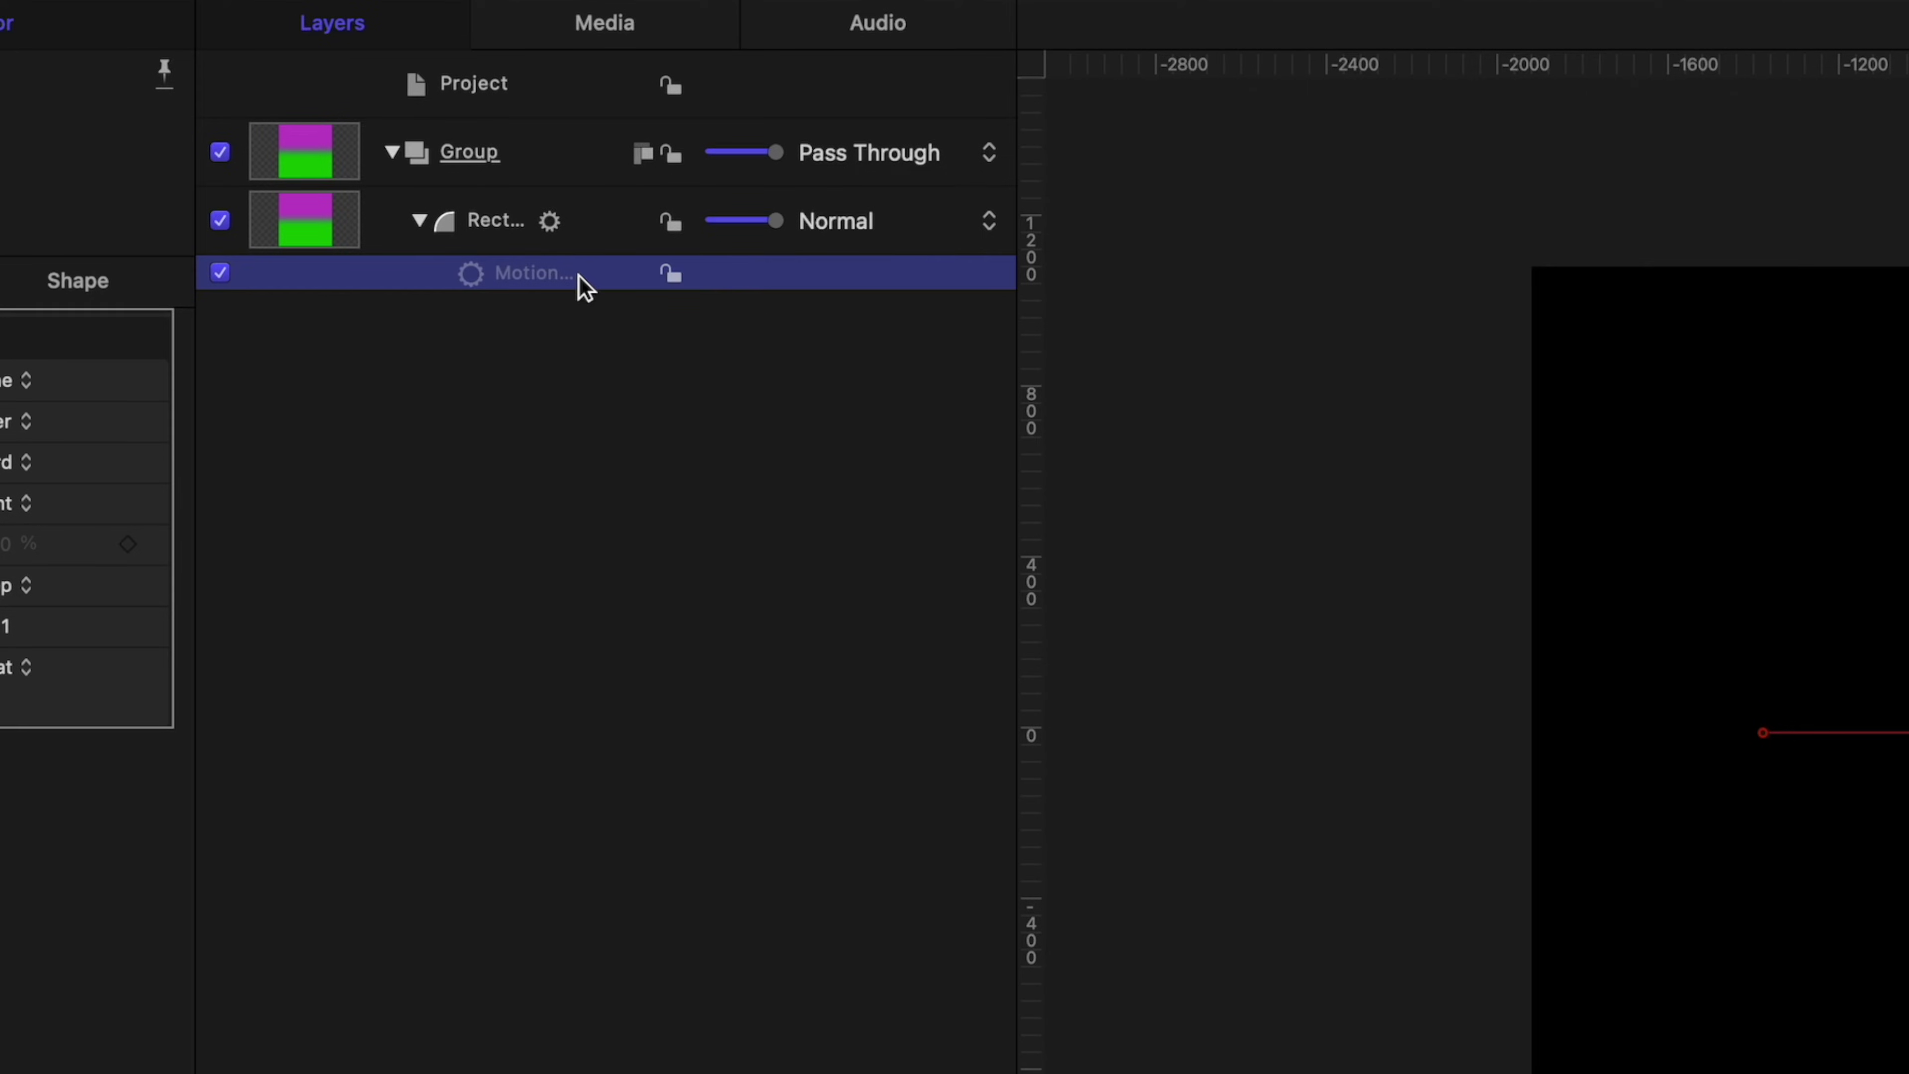
pyautogui.press('Delete')
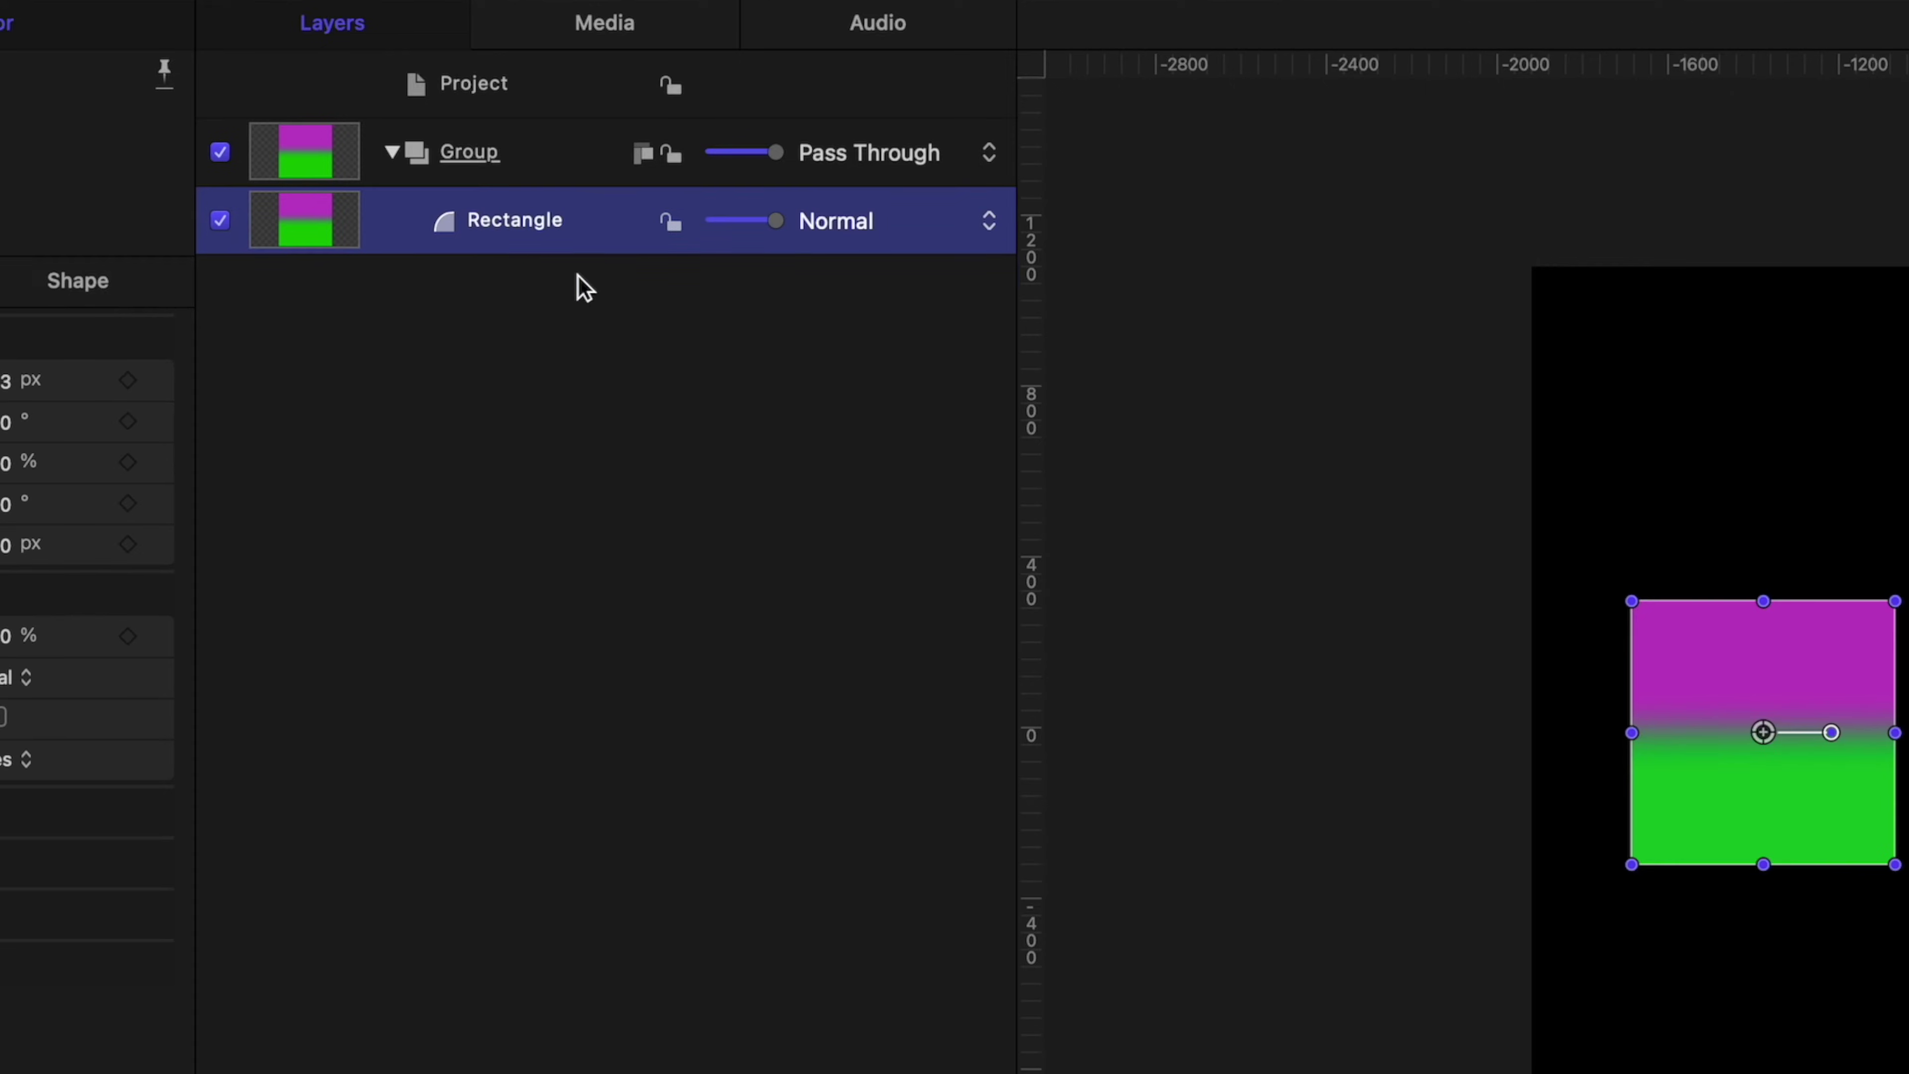
pyautogui.doubleClick(528, 221)
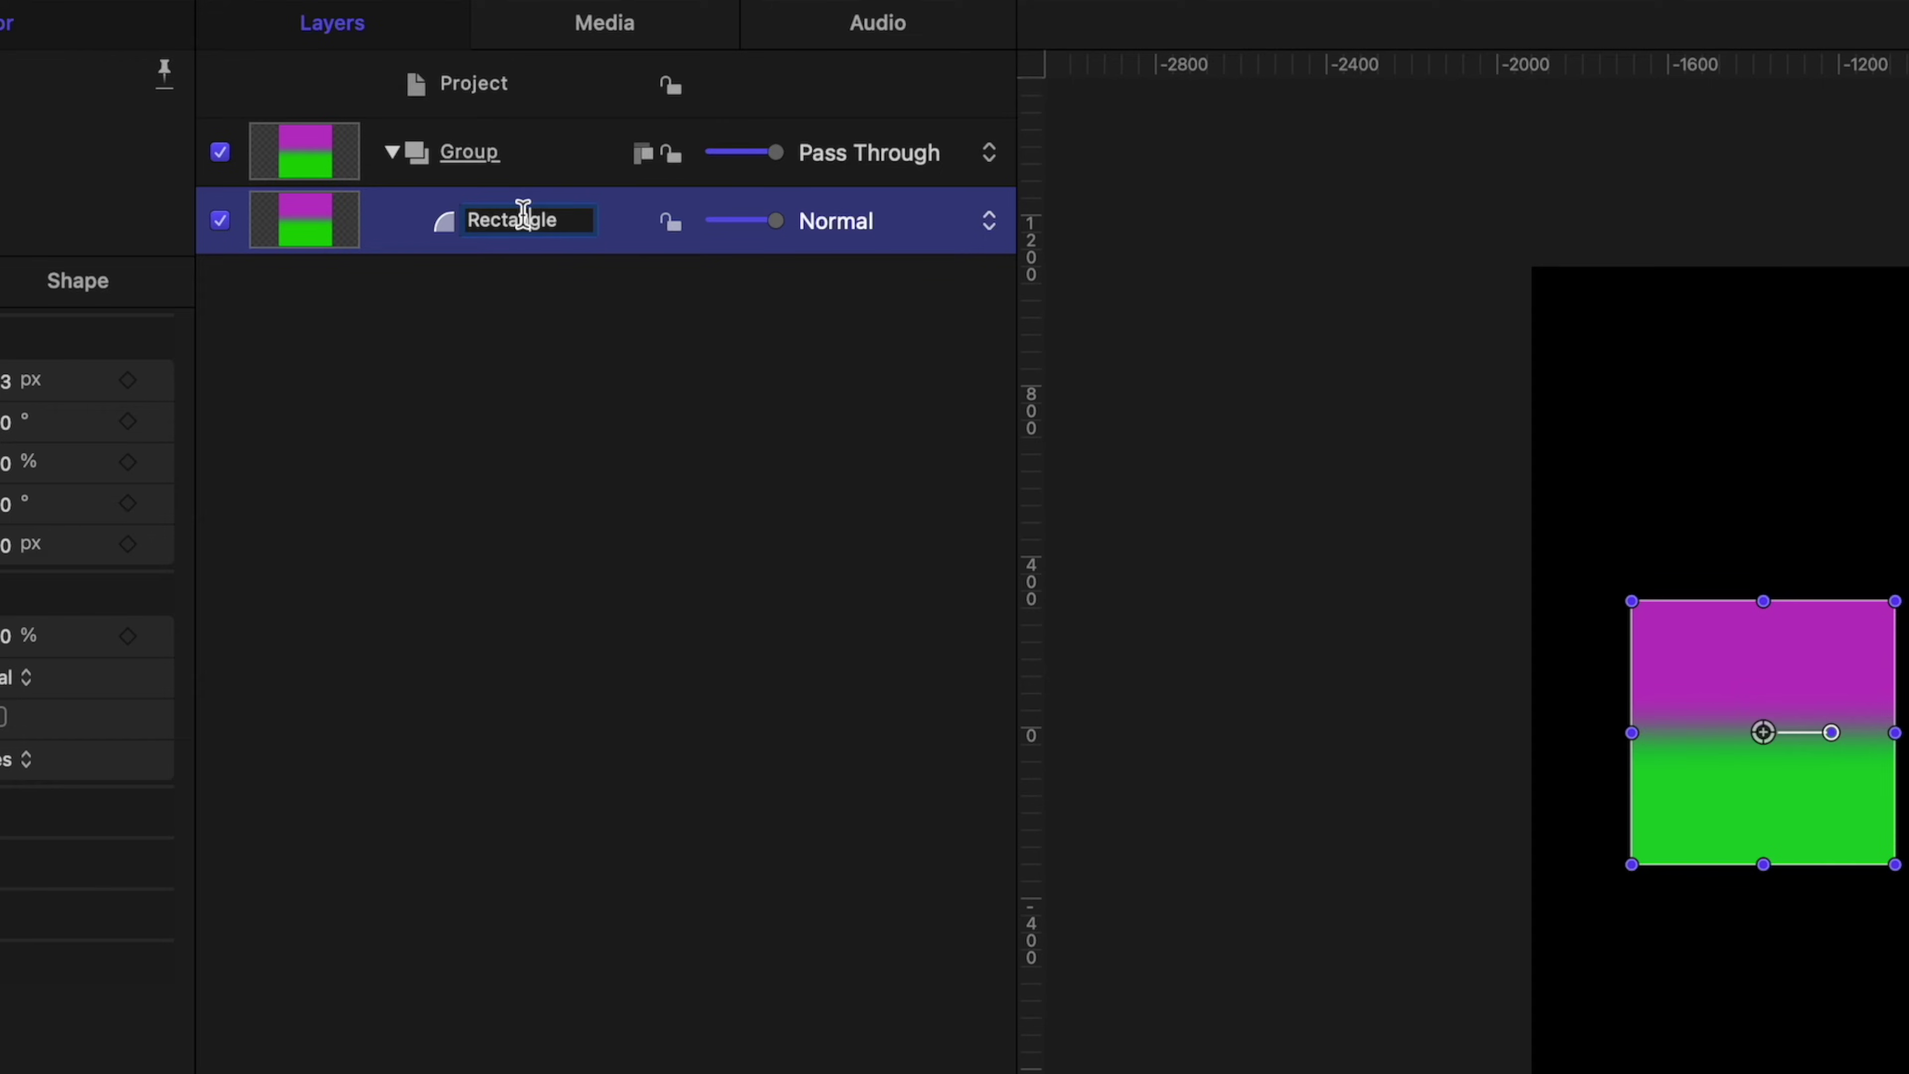
pyautogui.click(623, 234)
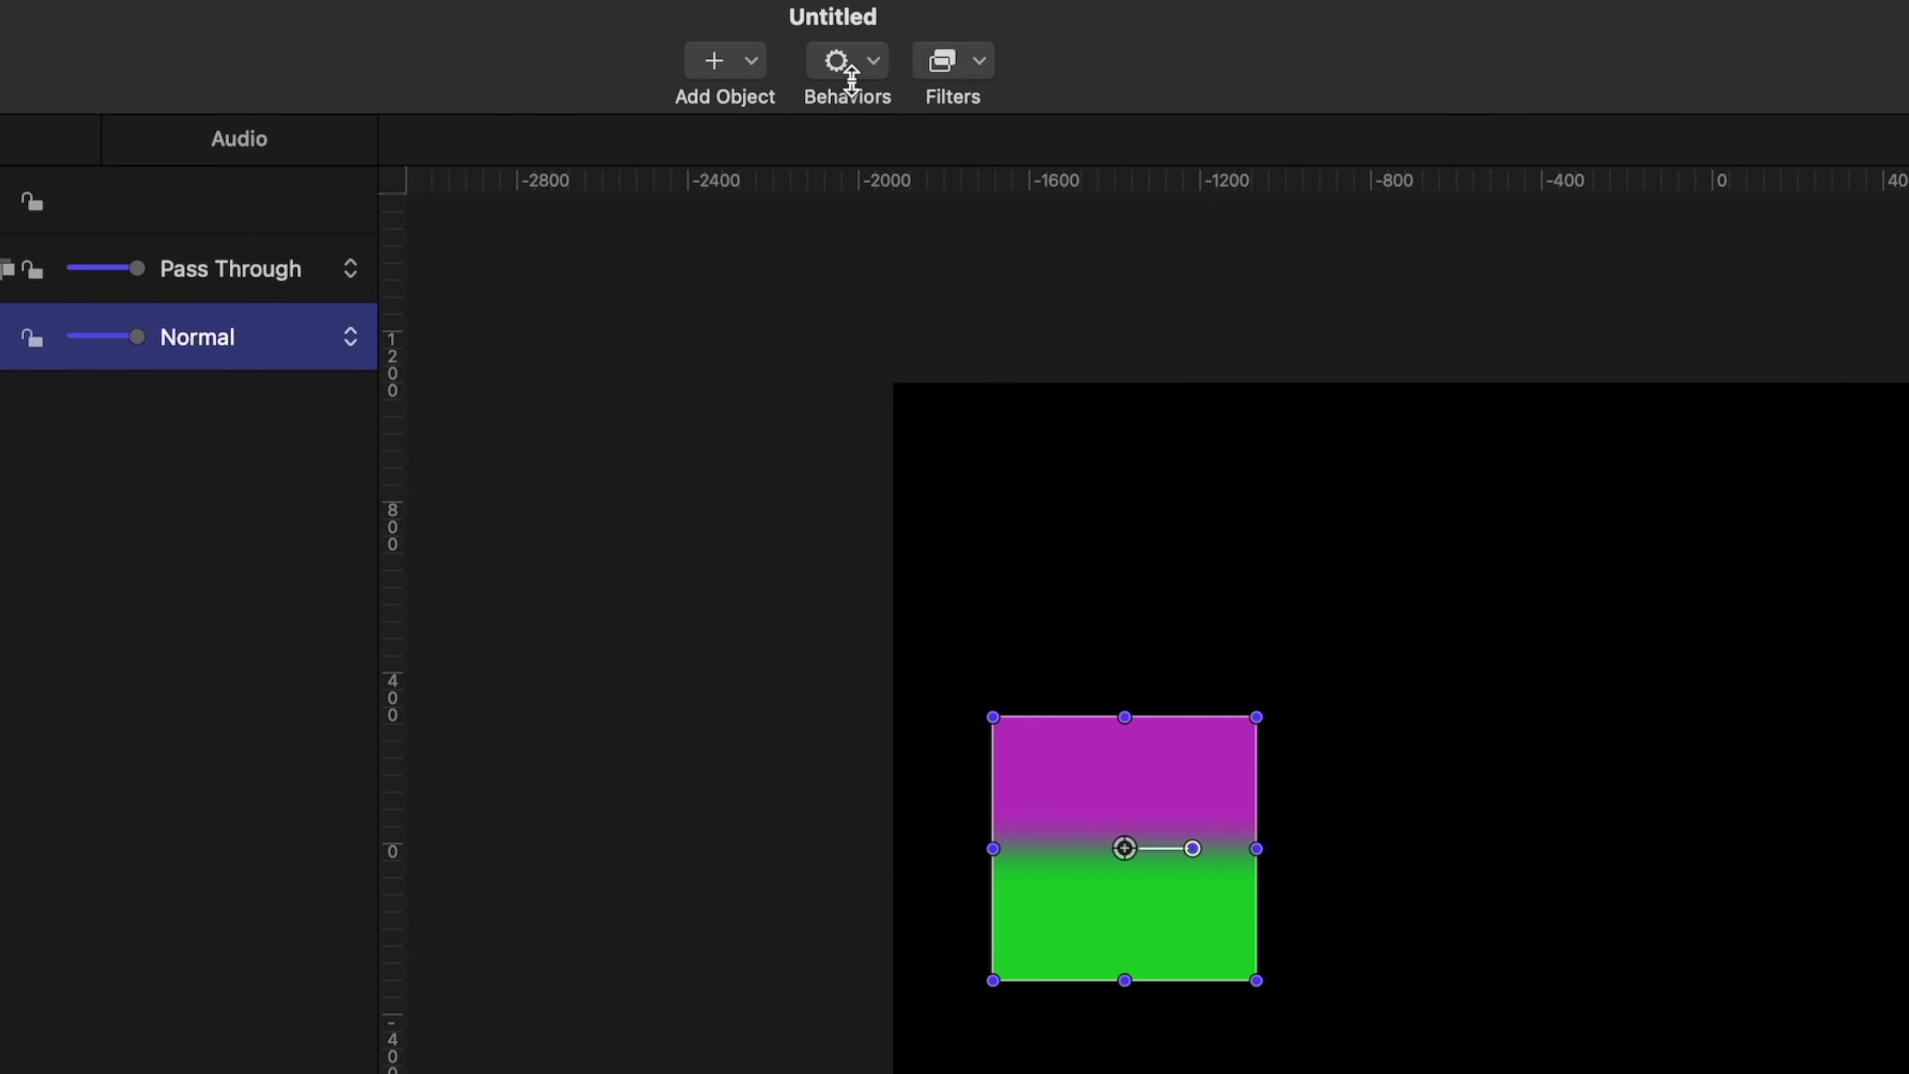
# Add an Oscillate behaviour to the rectangle and scrub the timeline to preview it.
pyautogui.click(851, 75)
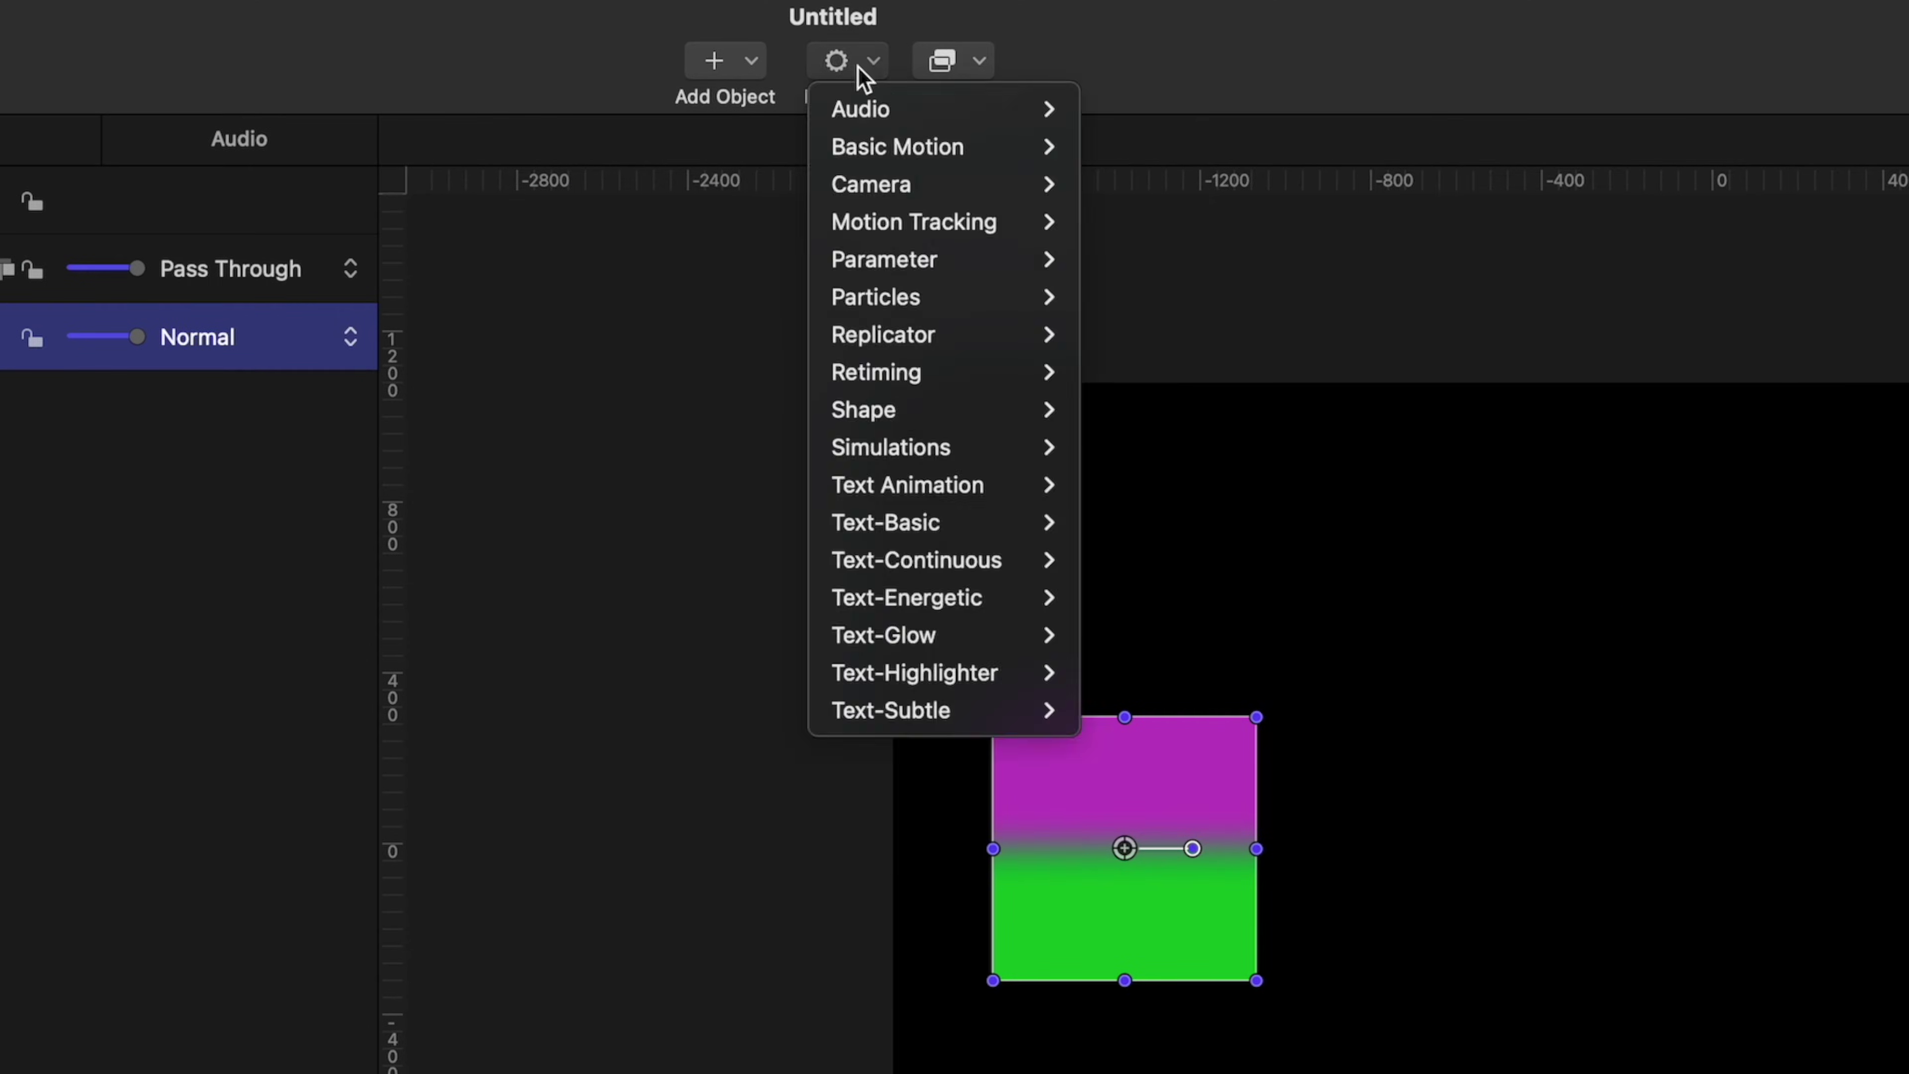
pyautogui.moveTo(859, 263)
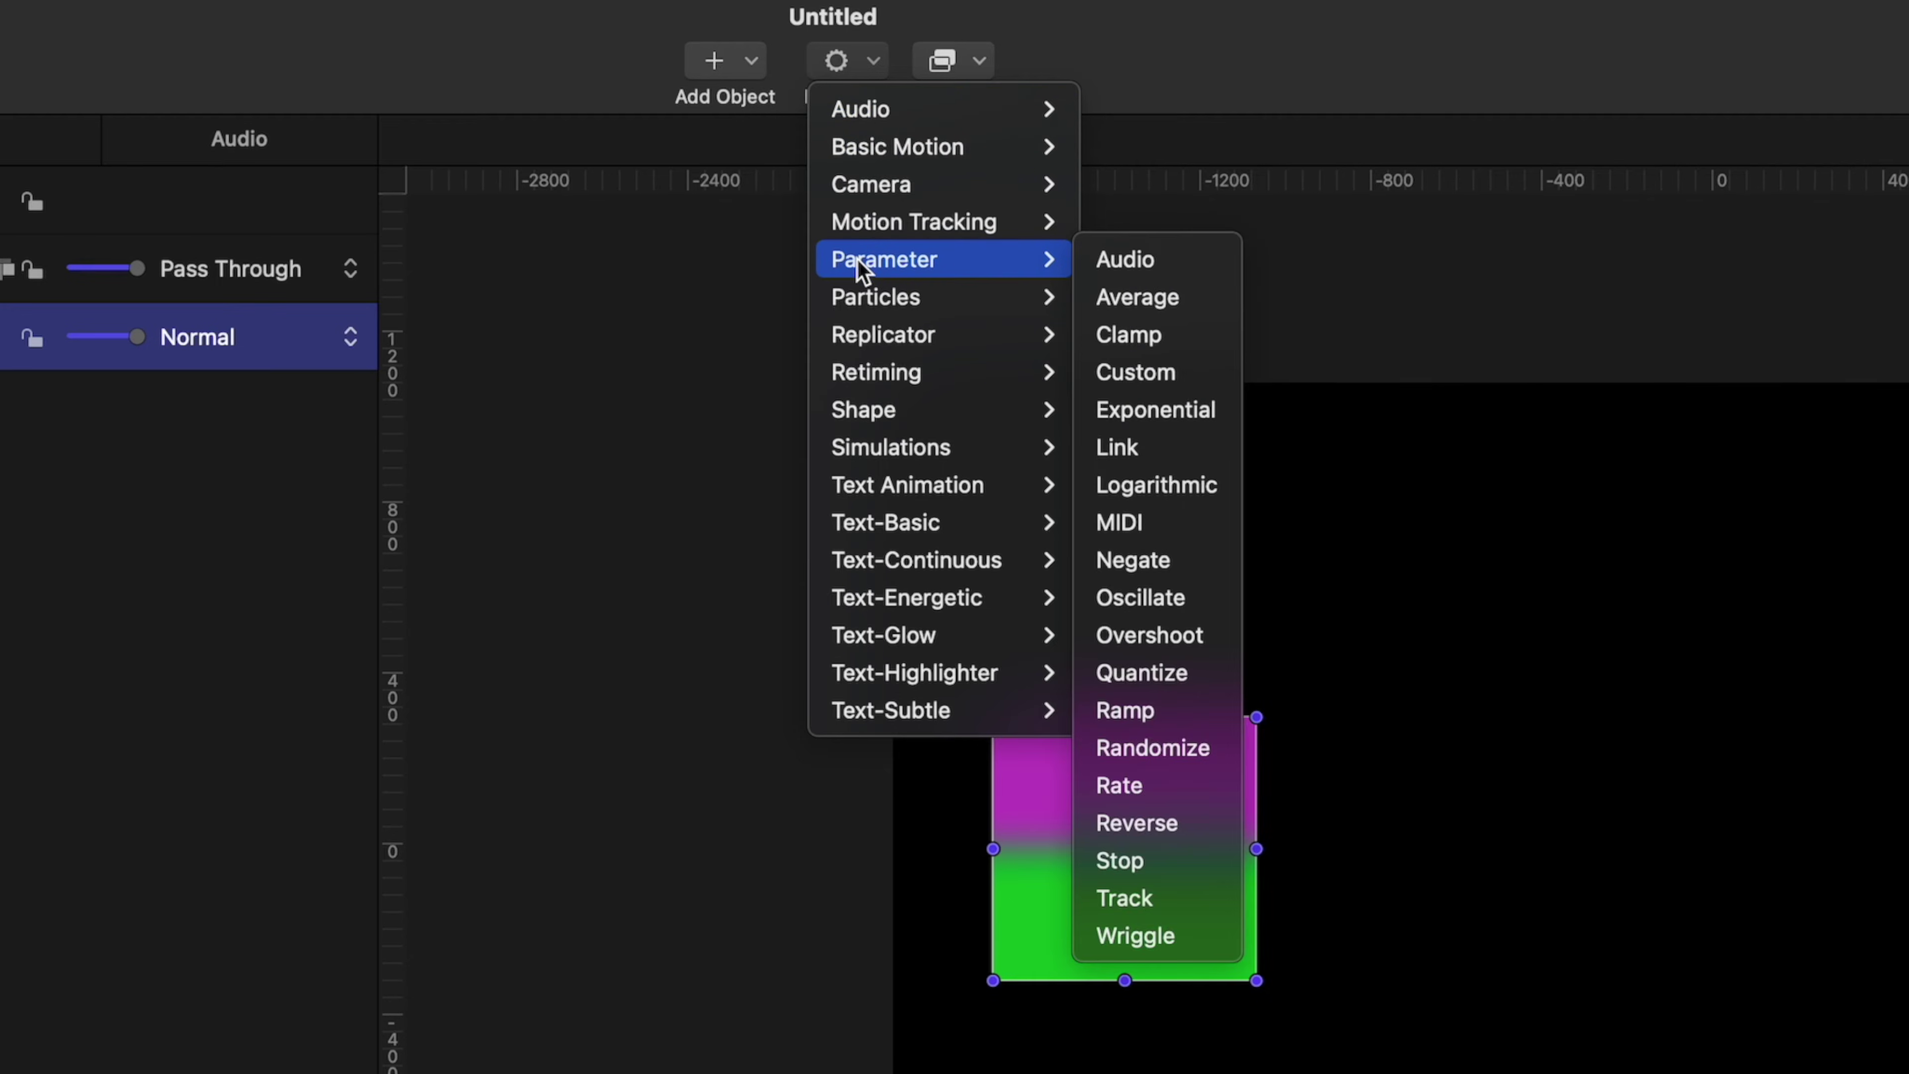
pyautogui.click(1157, 595)
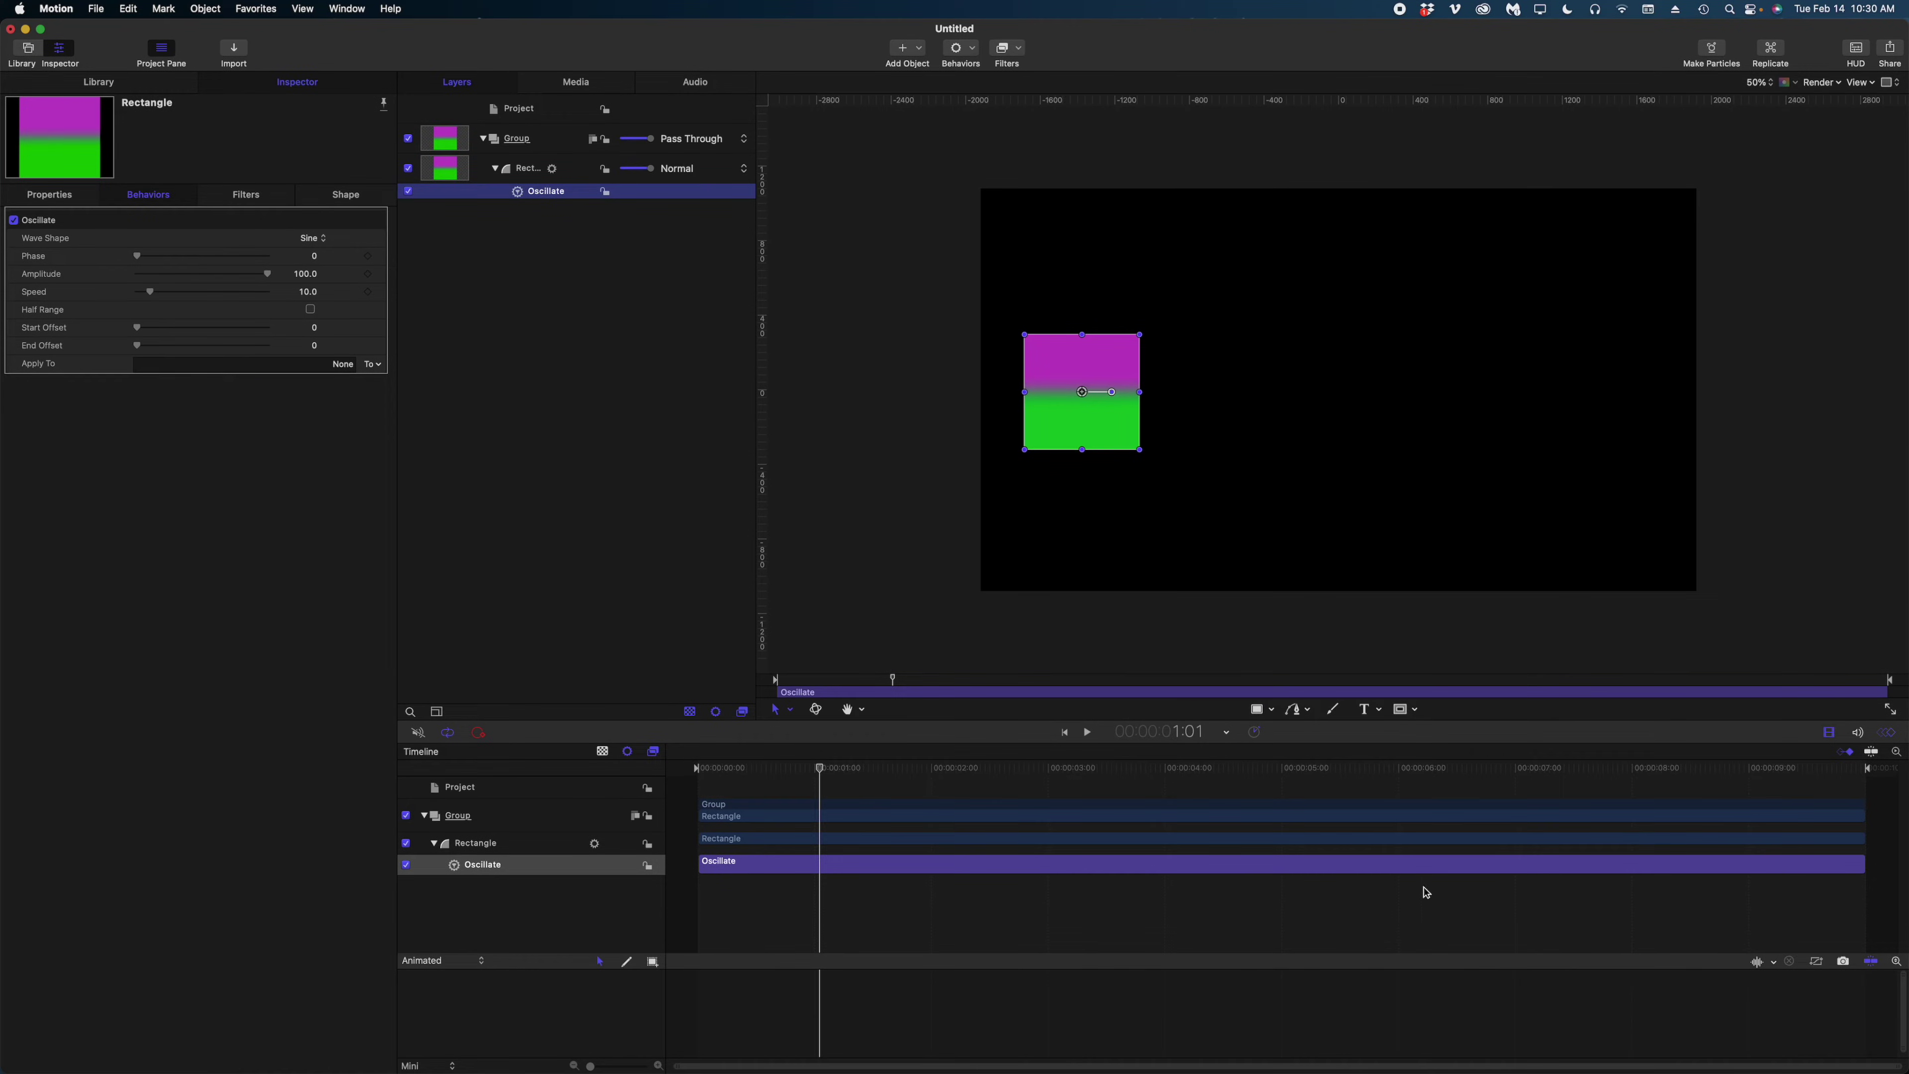
pyautogui.moveTo(919, 768)
pyautogui.mouseDown()
pyautogui.moveTo(1713, 797)
pyautogui.moveTo(797, 782)
pyautogui.moveTo(887, 782)
pyautogui.mouseUp()
pyautogui.moveTo(1156, 769); pyautogui.dragTo(740, 774)
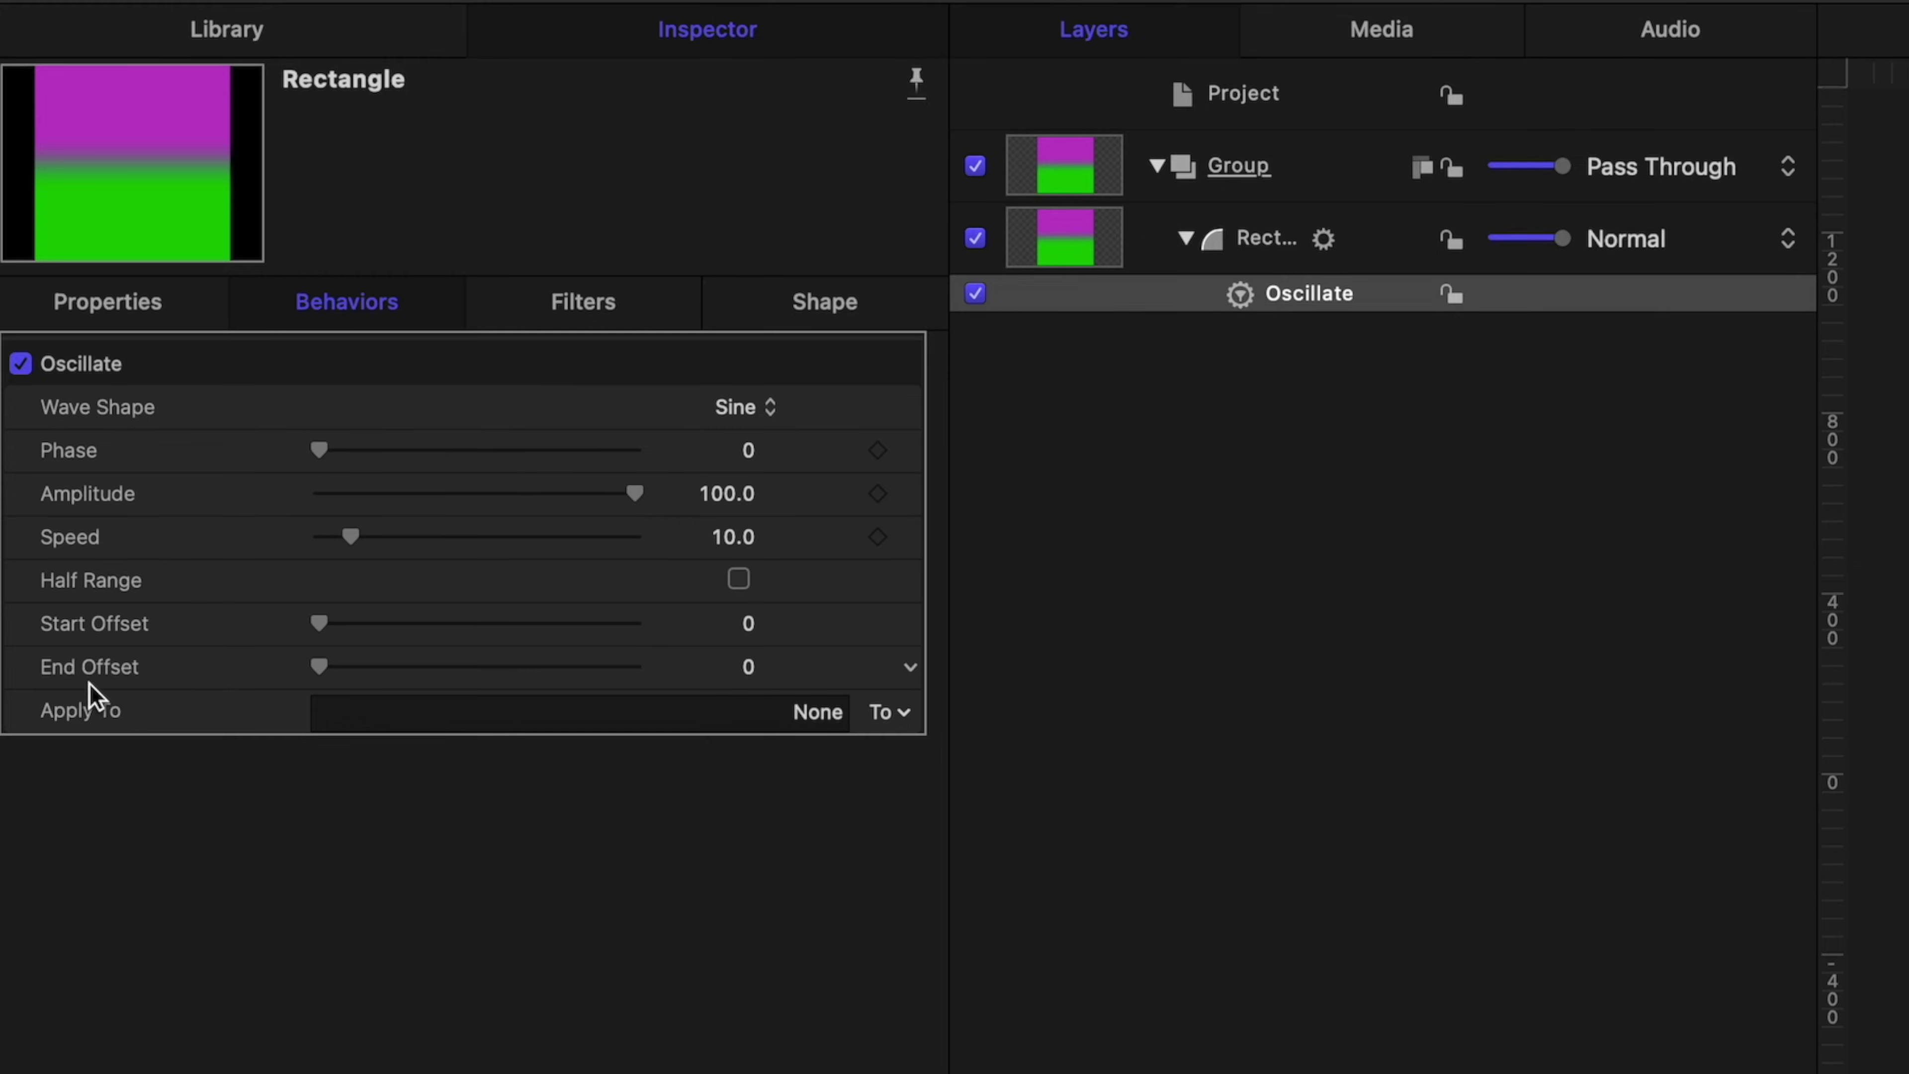
# Set the Oscillate behaviour's Apply To to Properties > Transform > Position > X.
pyautogui.click(898, 712)
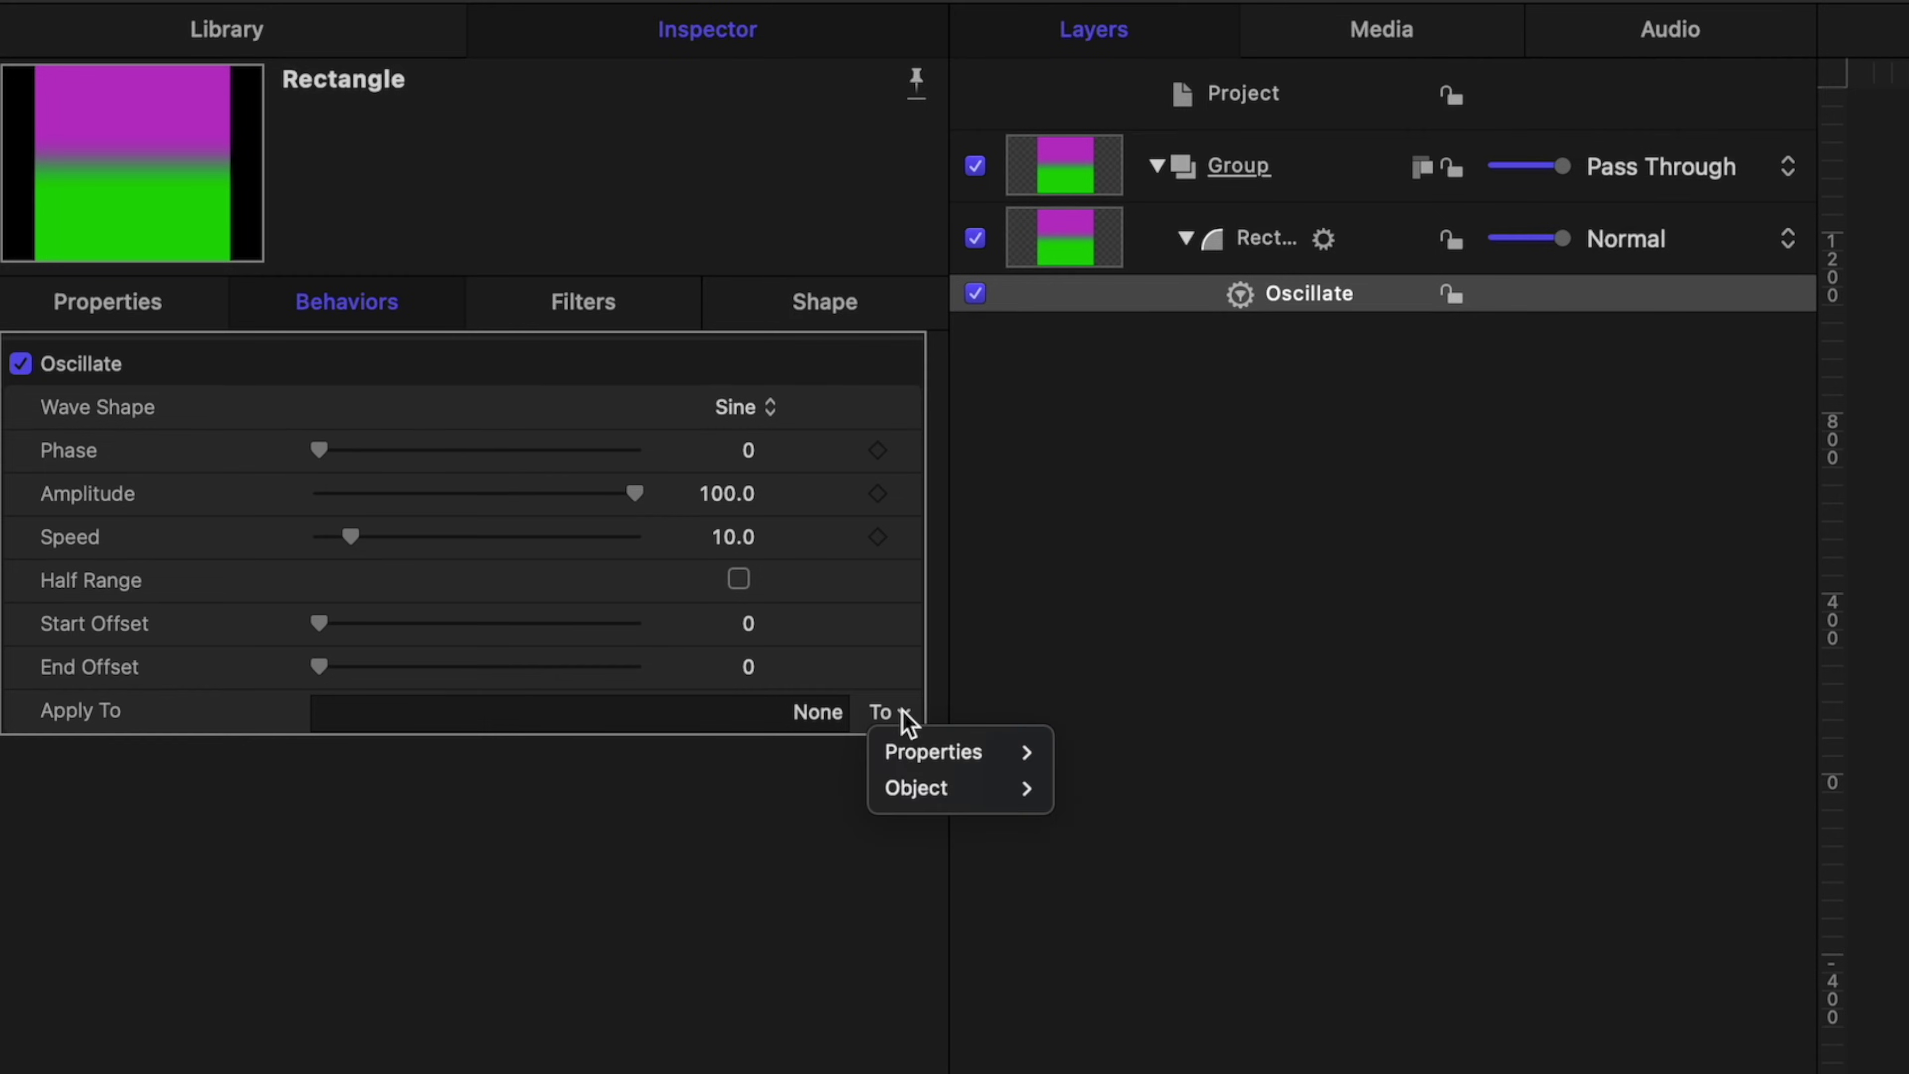
pyautogui.moveTo(932, 751)
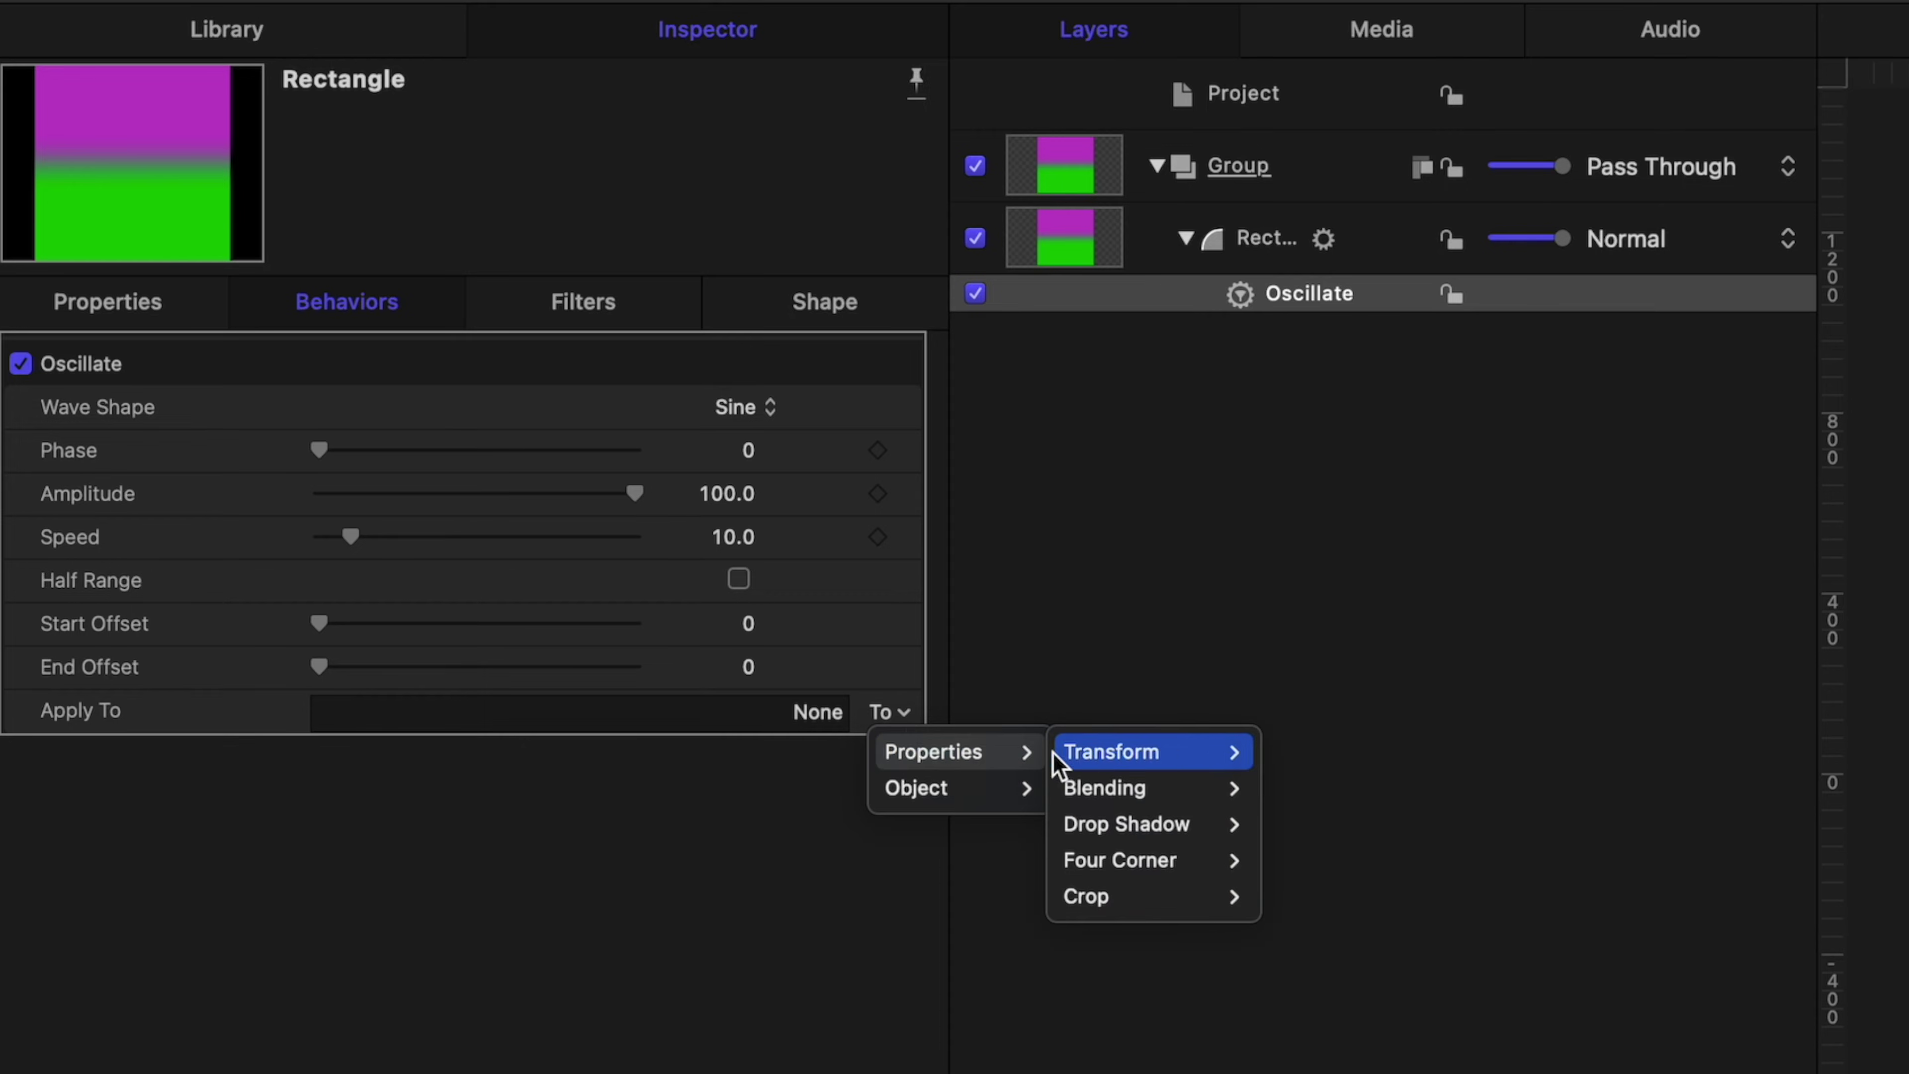
pyautogui.moveTo(1112, 752)
pyautogui.moveTo(1304, 754)
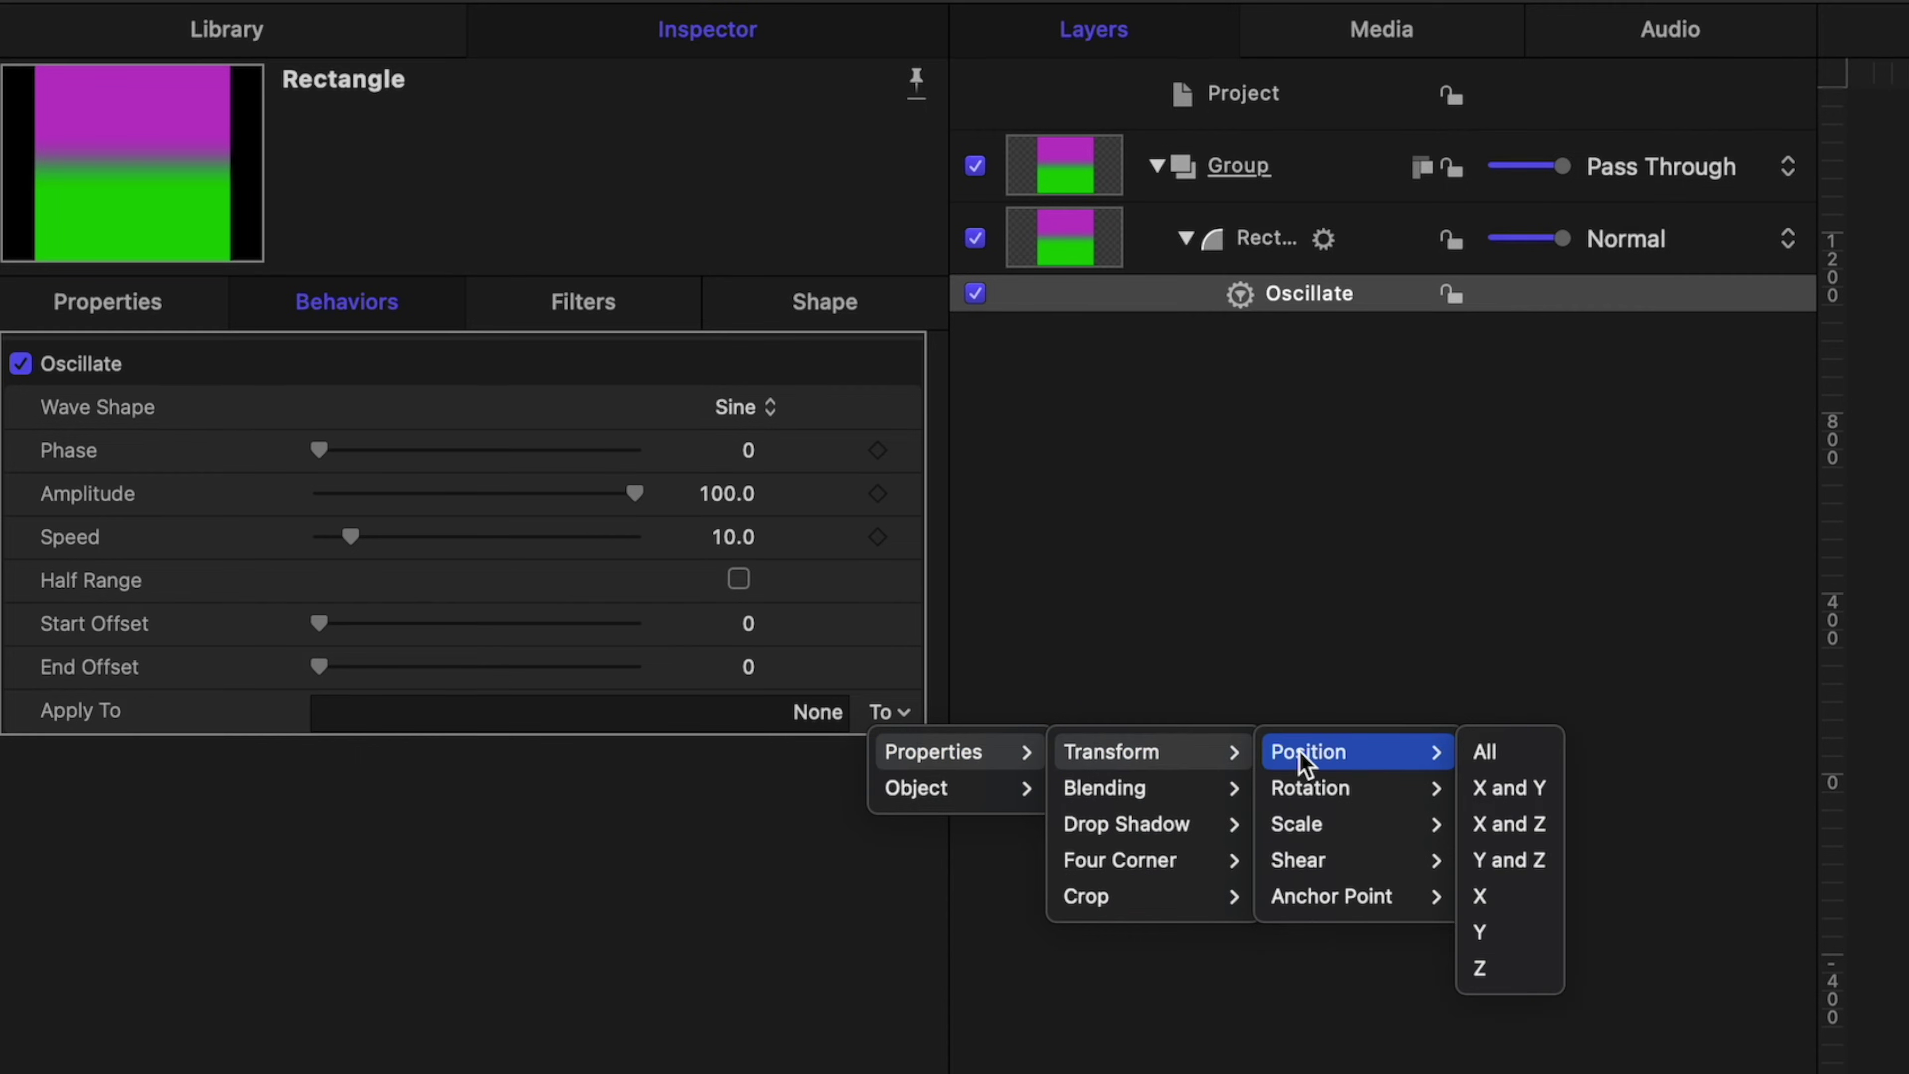
pyautogui.click(1509, 898)
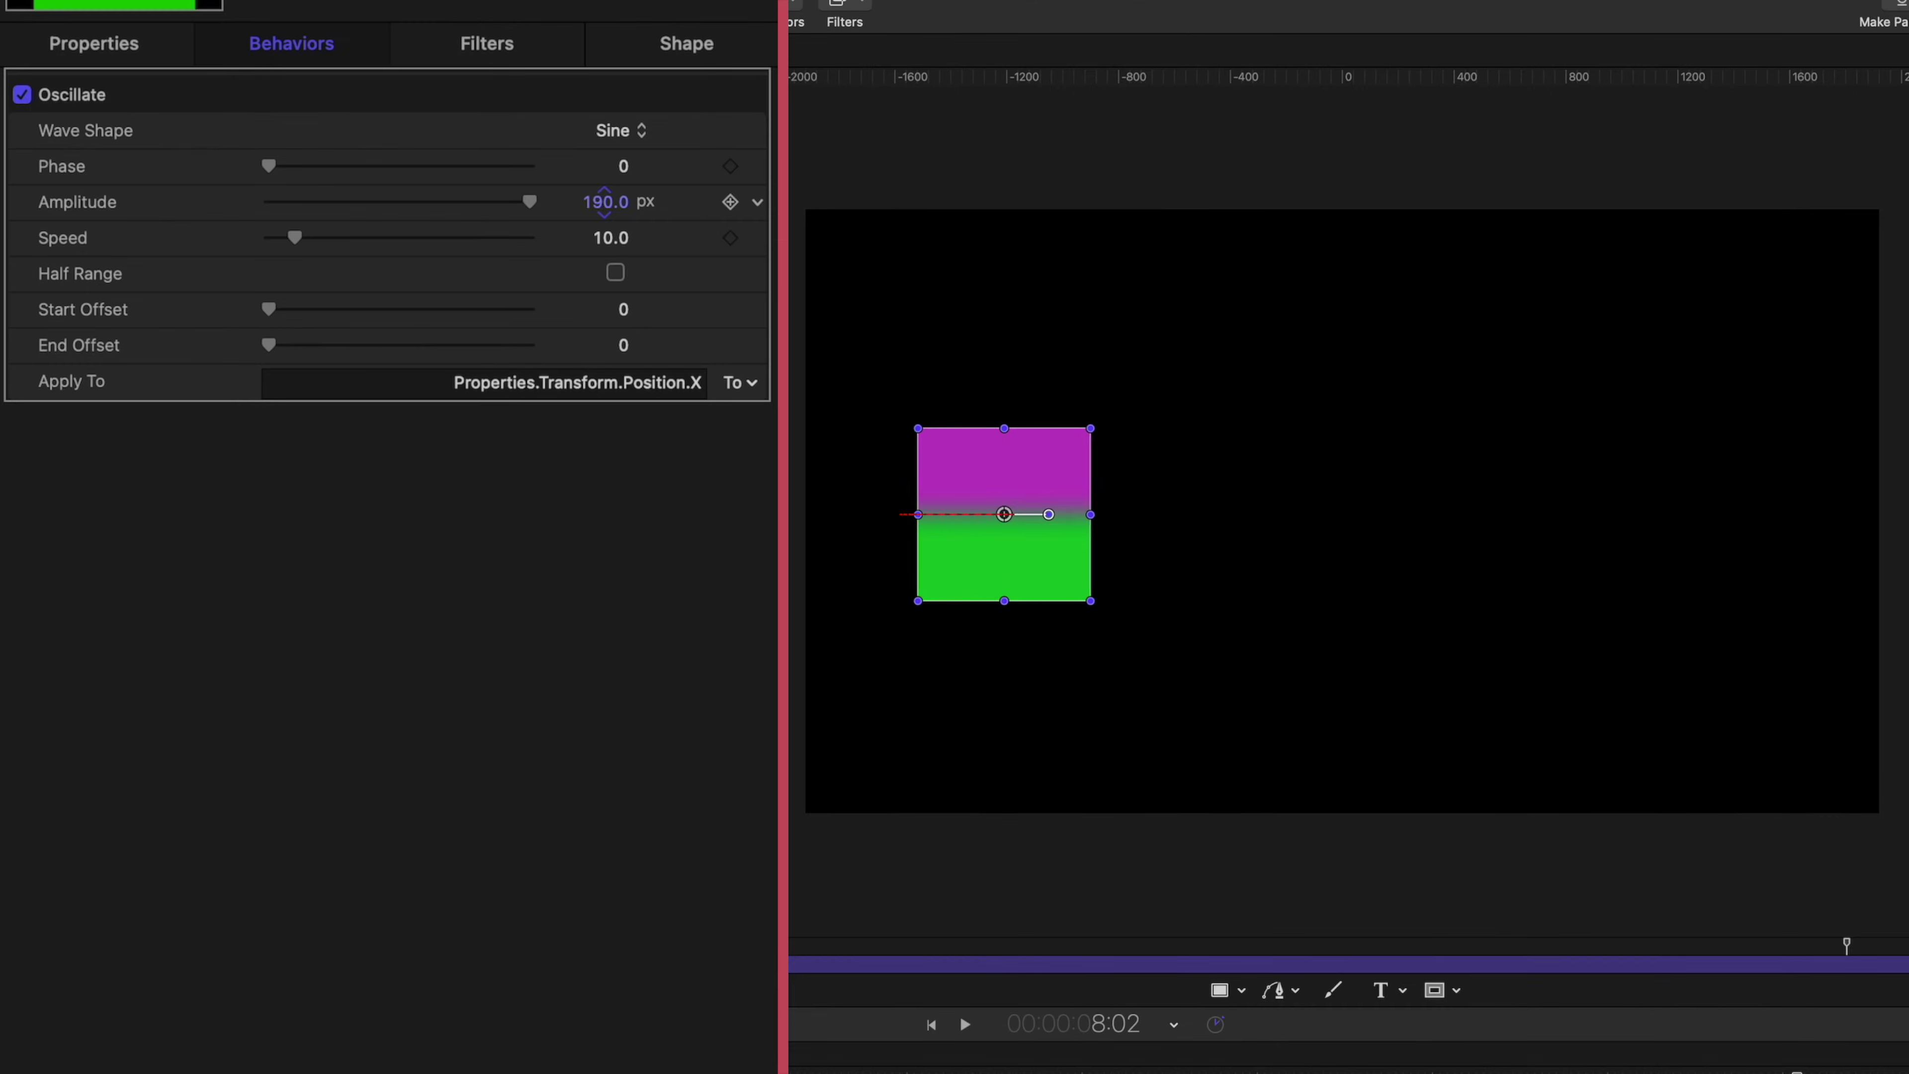
# Set the oscillation amplitude to 1304 px and speed to 22, then play it back.
pyautogui.moveTo(308, 273); pyautogui.dragTo(357, 274)
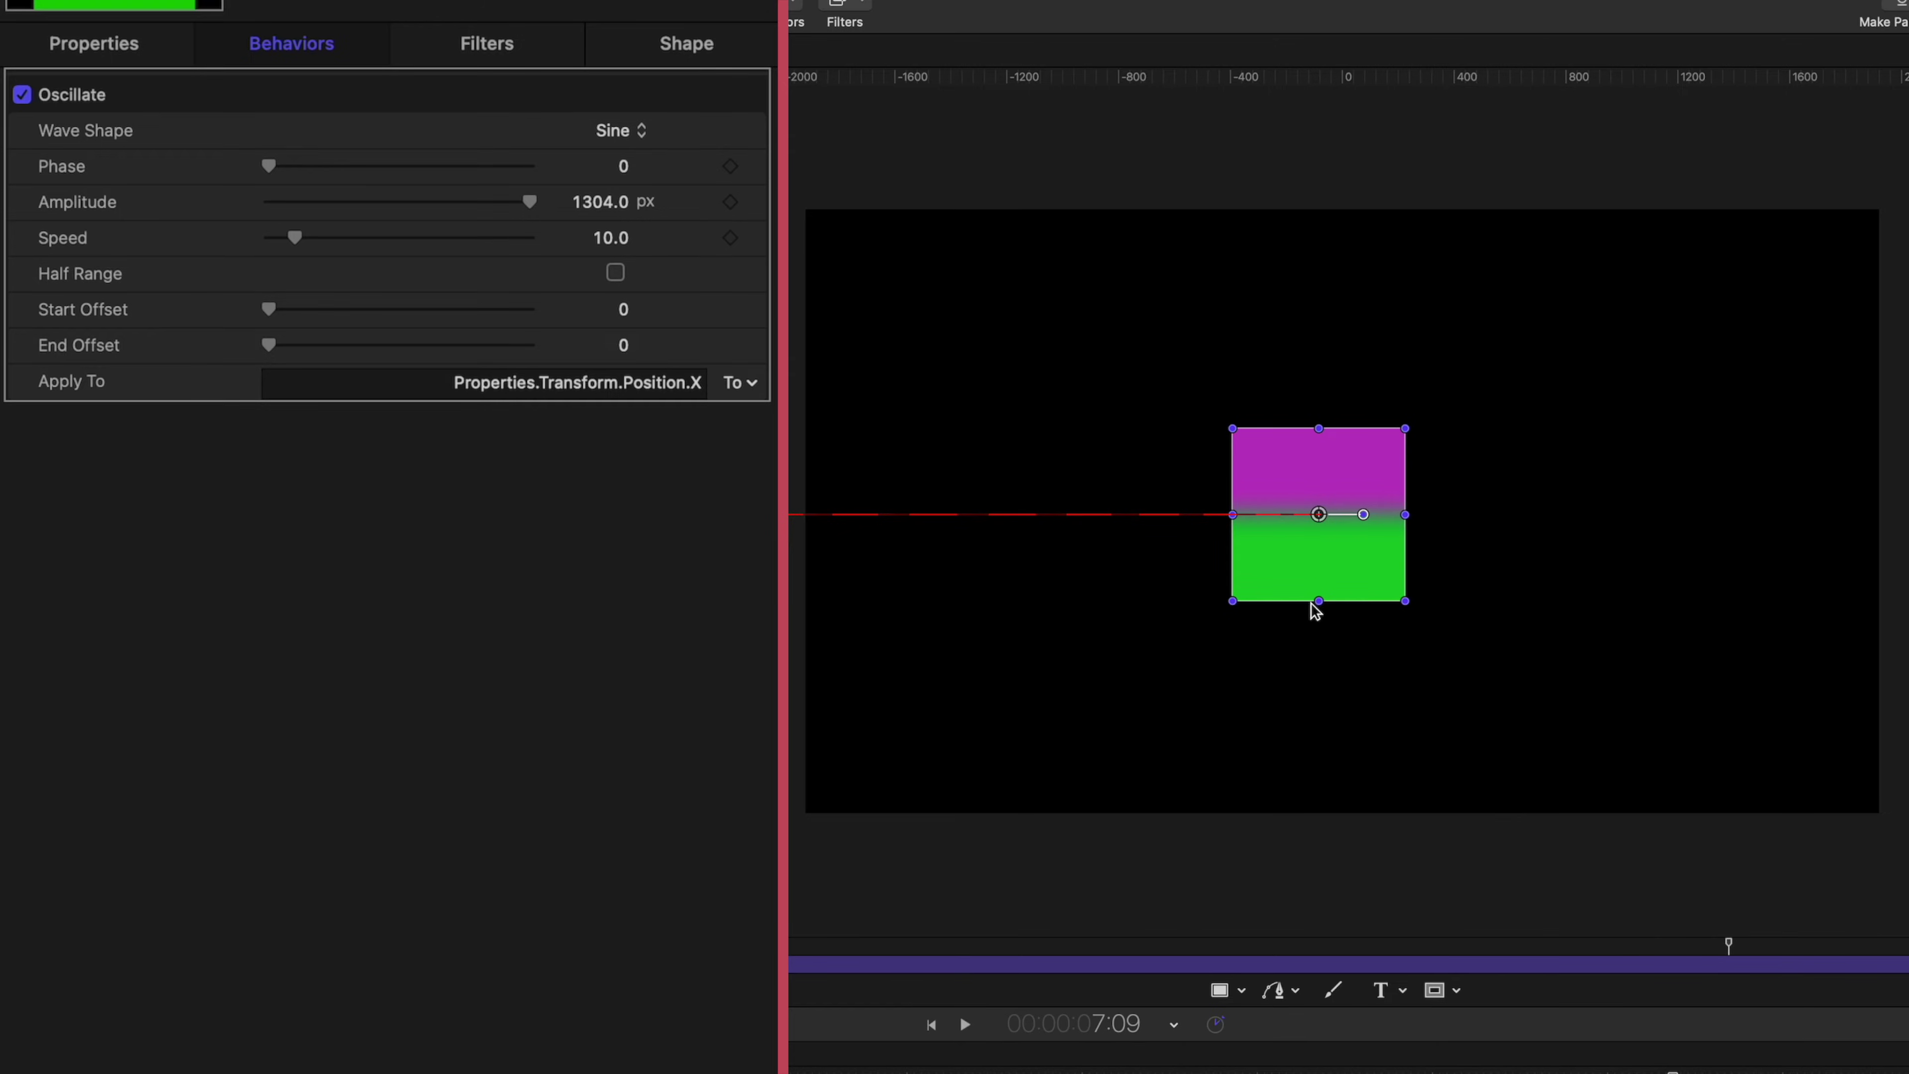
pyautogui.moveTo(1307, 576); pyautogui.dragTo(1688, 575)
pyautogui.press('Home')
pyautogui.press('space')
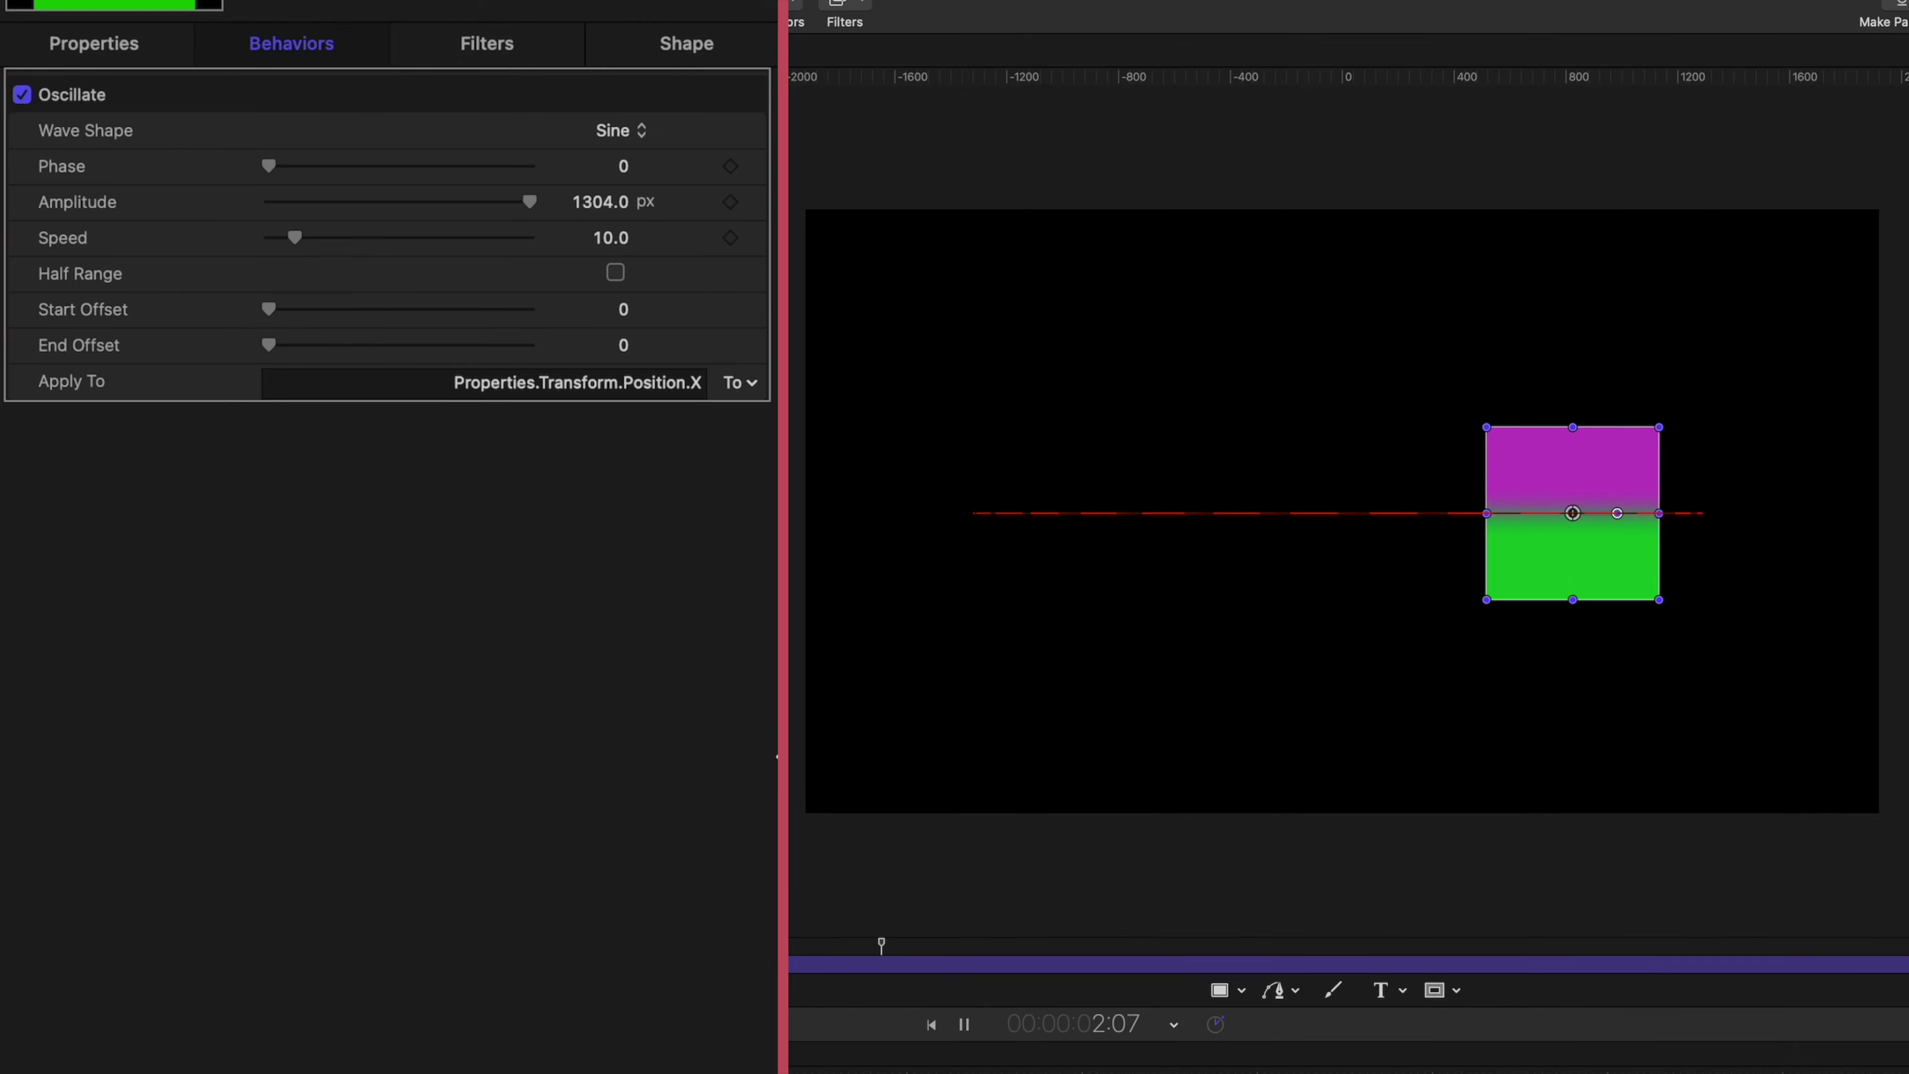
pyautogui.press('space')
pyautogui.moveTo(302, 237); pyautogui.dragTo(312, 243)
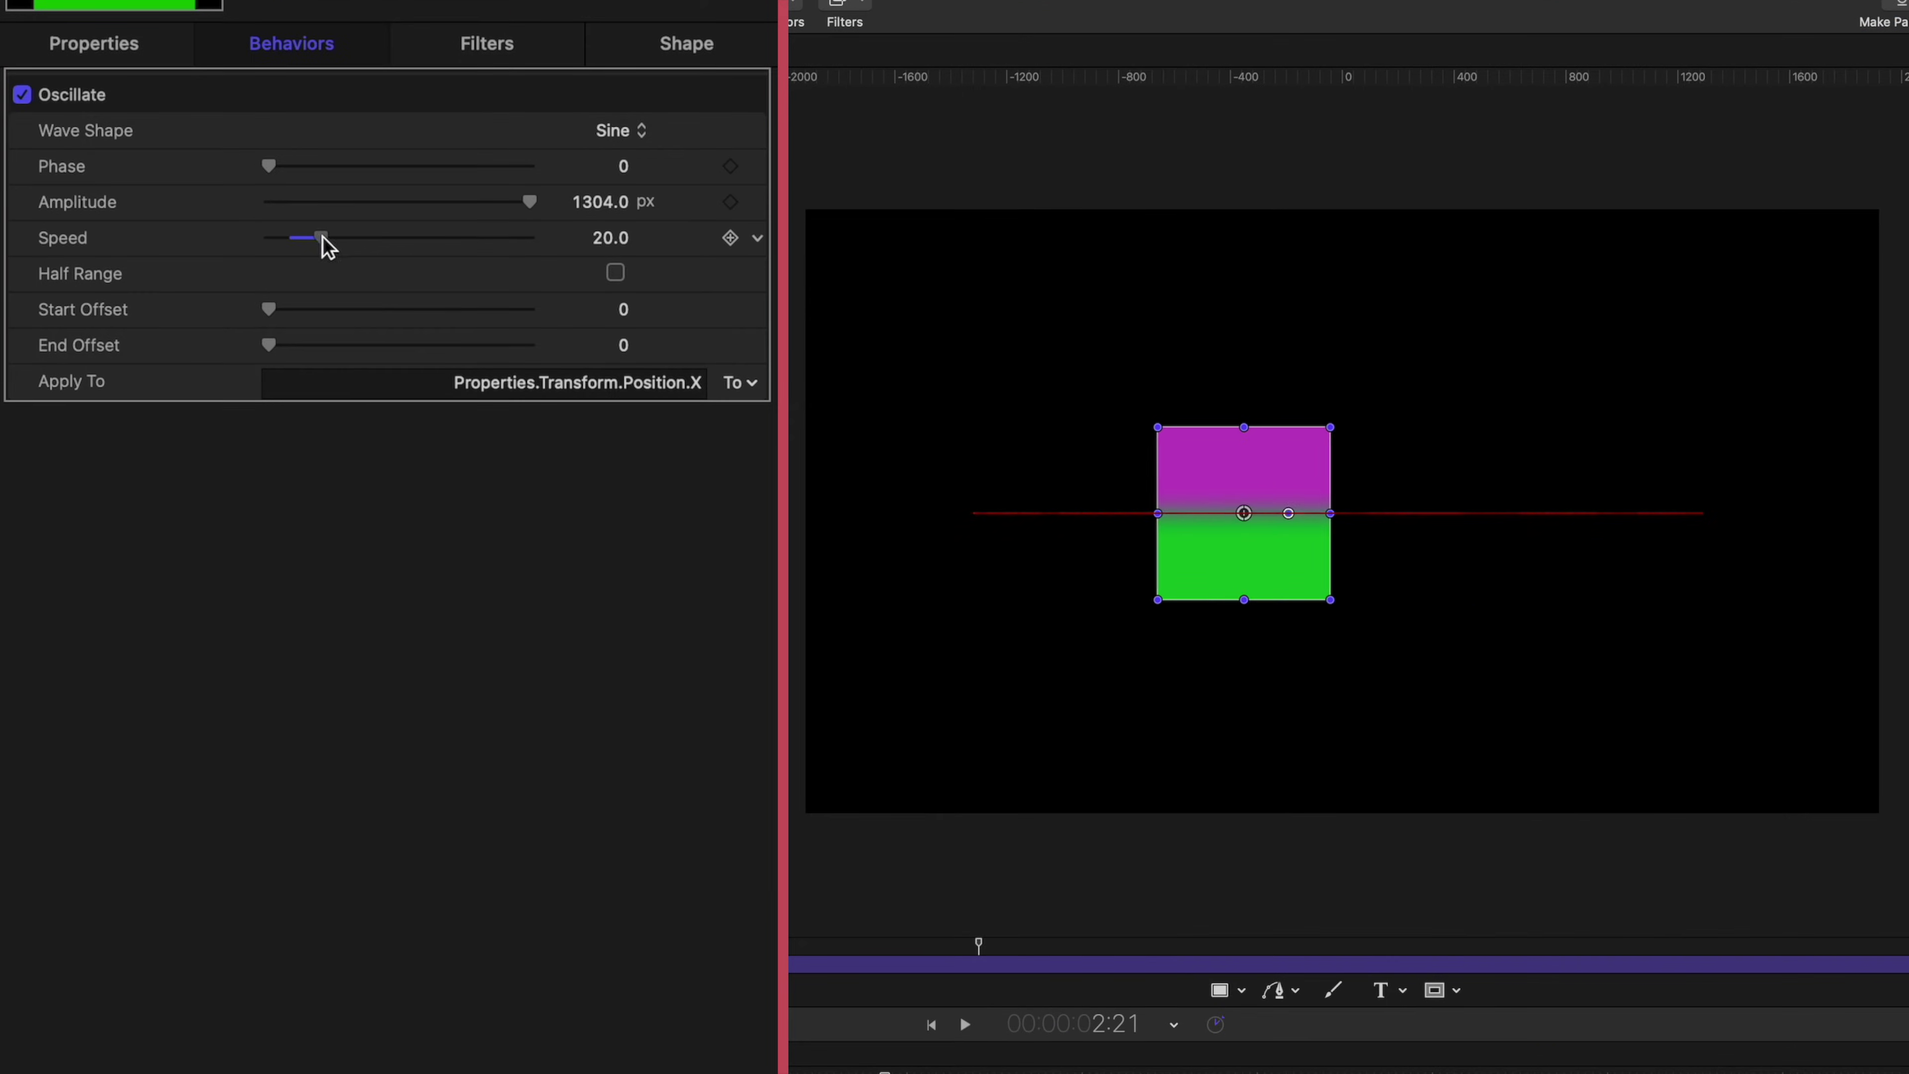
pyautogui.moveTo(323, 239); pyautogui.dragTo(327, 241)
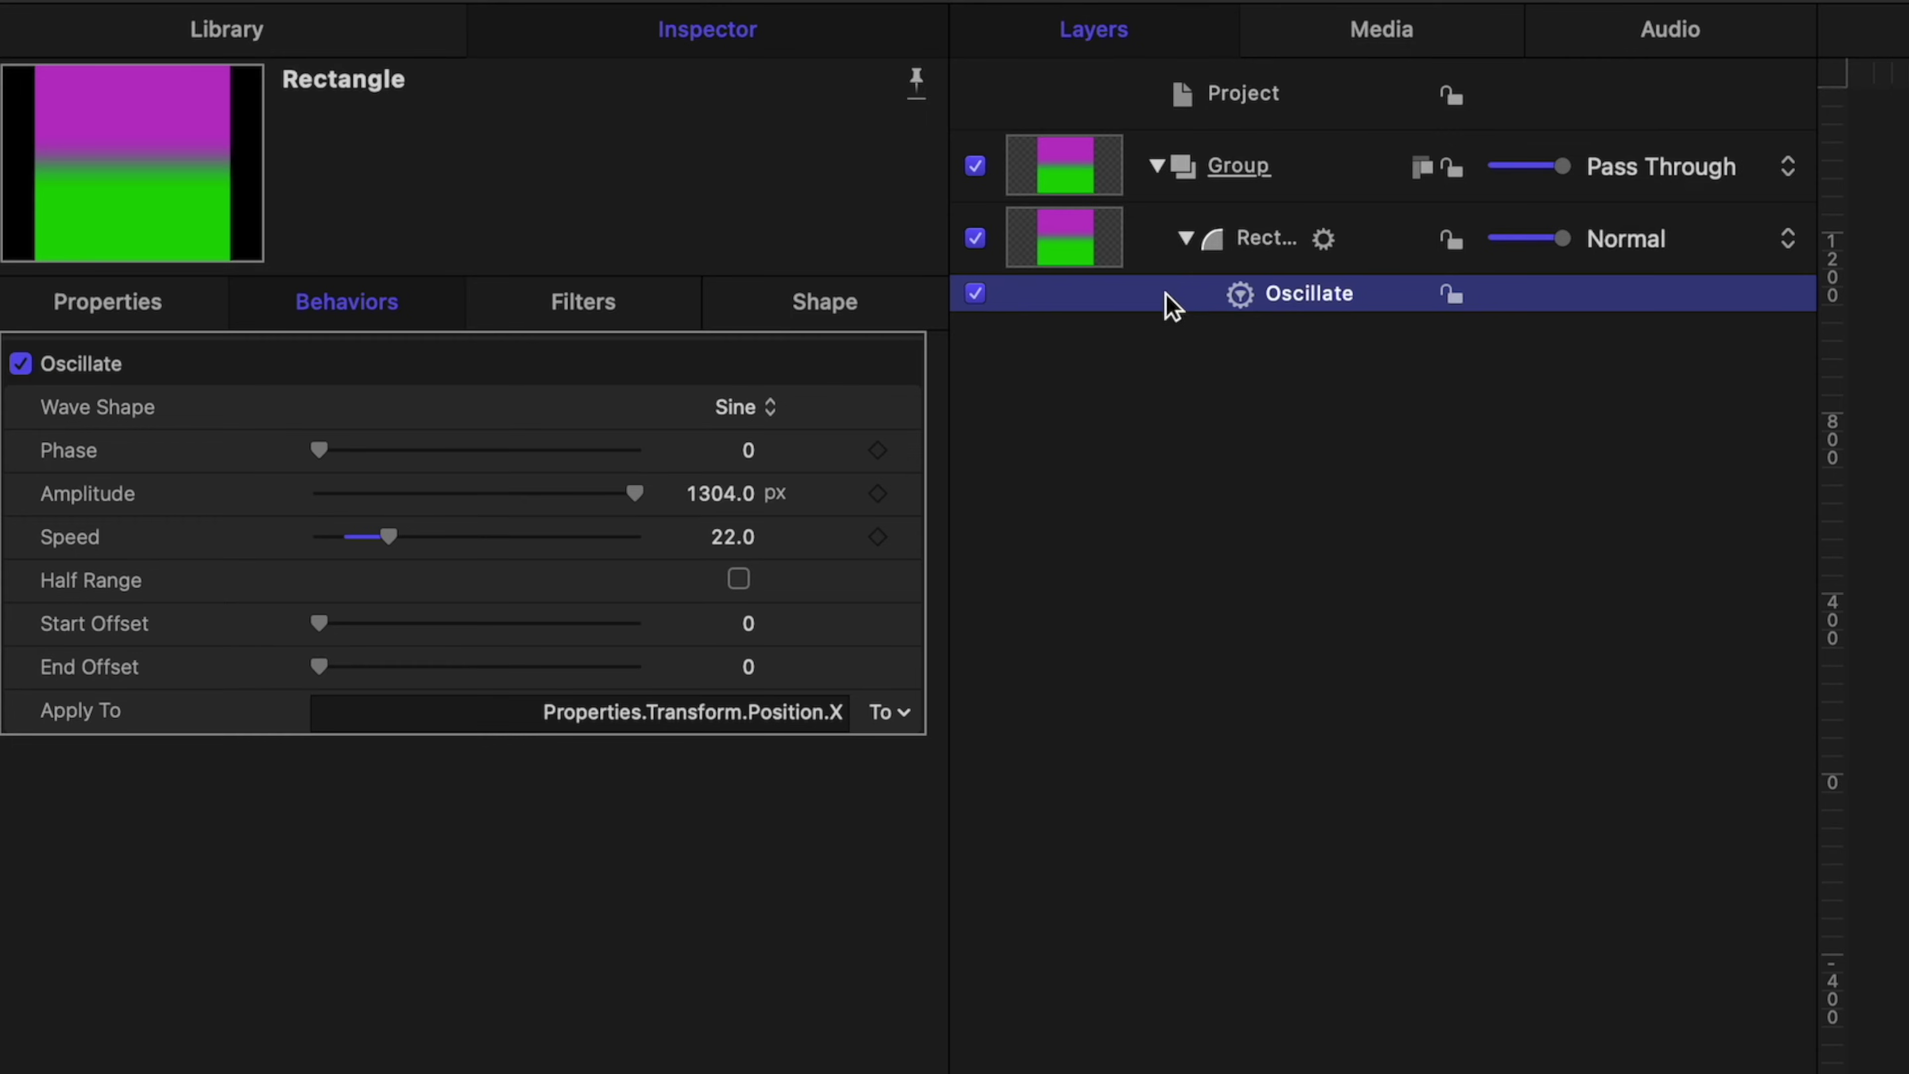
# Duplicate the Oscillate behaviour, aim the copy at Rotation Z with 178.01° amplitude, and preview.
pyautogui.rightClick(1170, 304)
pyautogui.click(1223, 434)
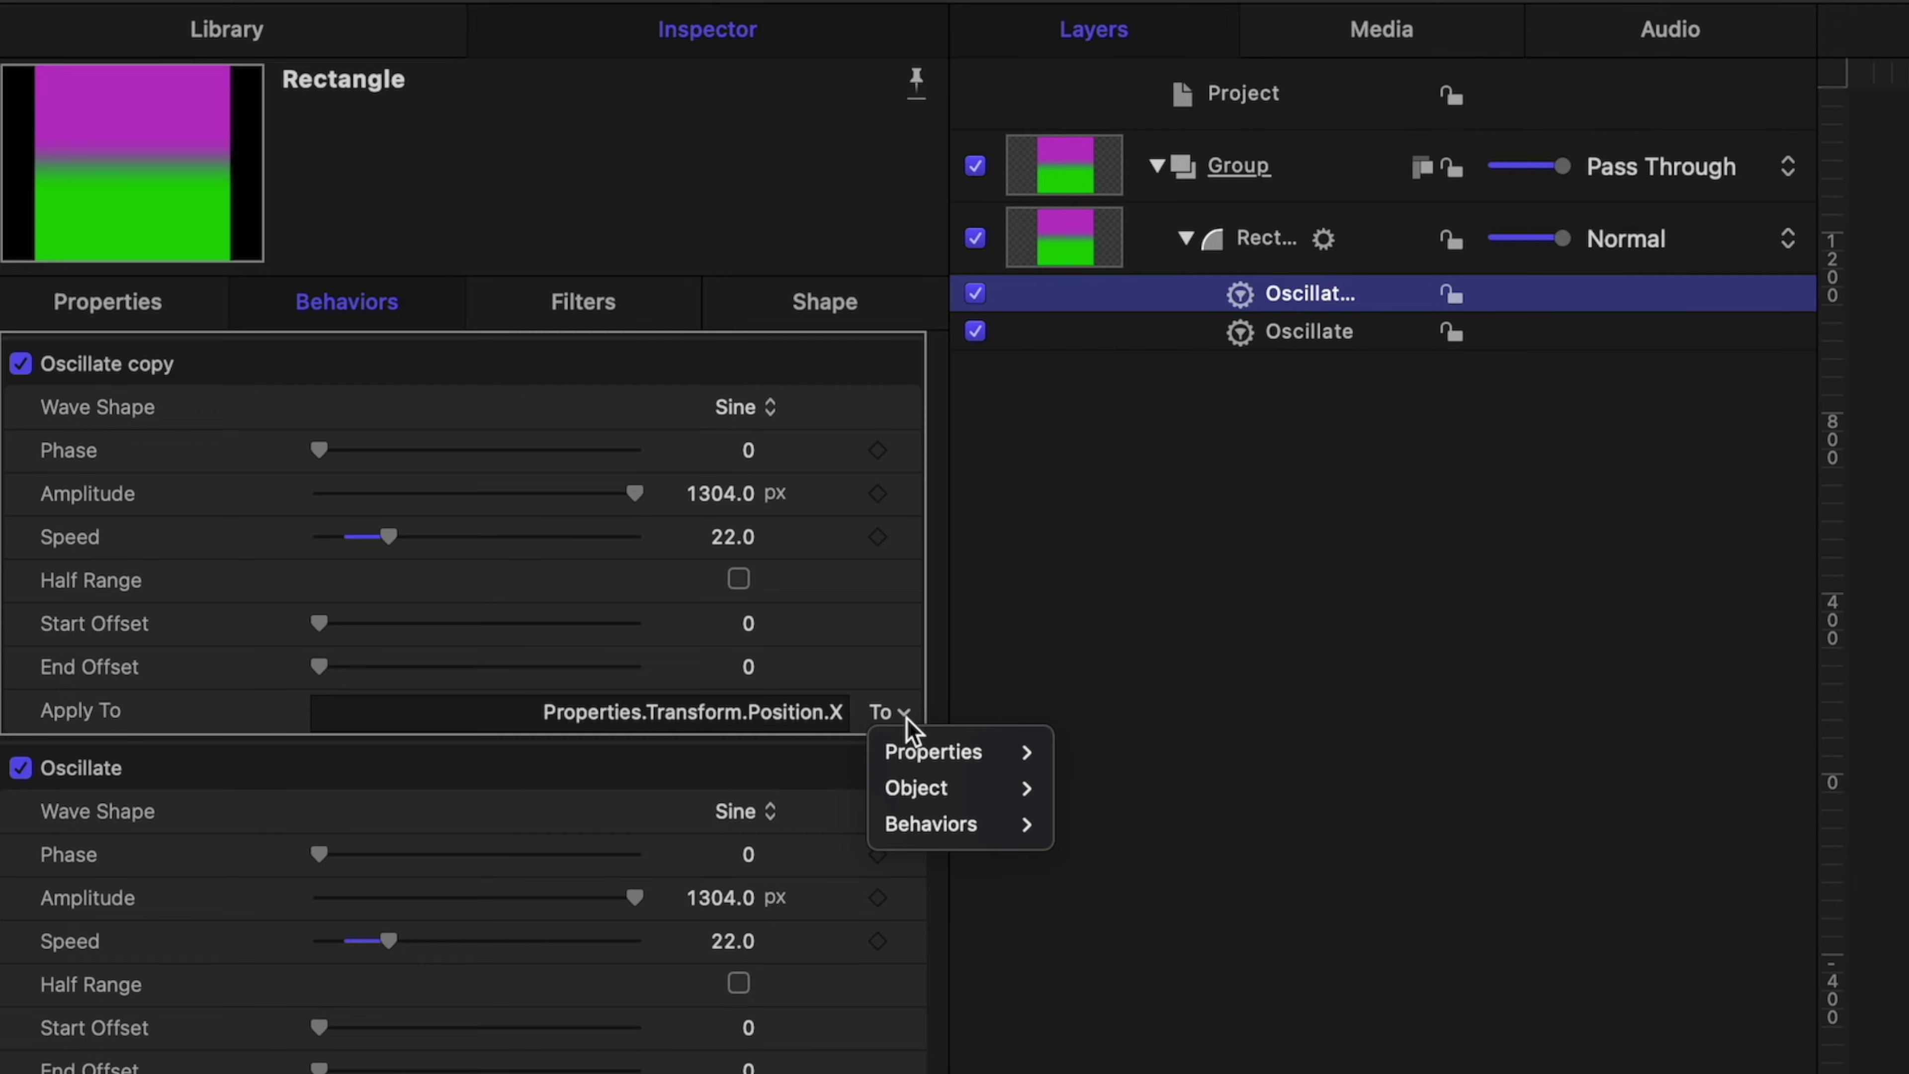
pyautogui.moveTo(917, 763)
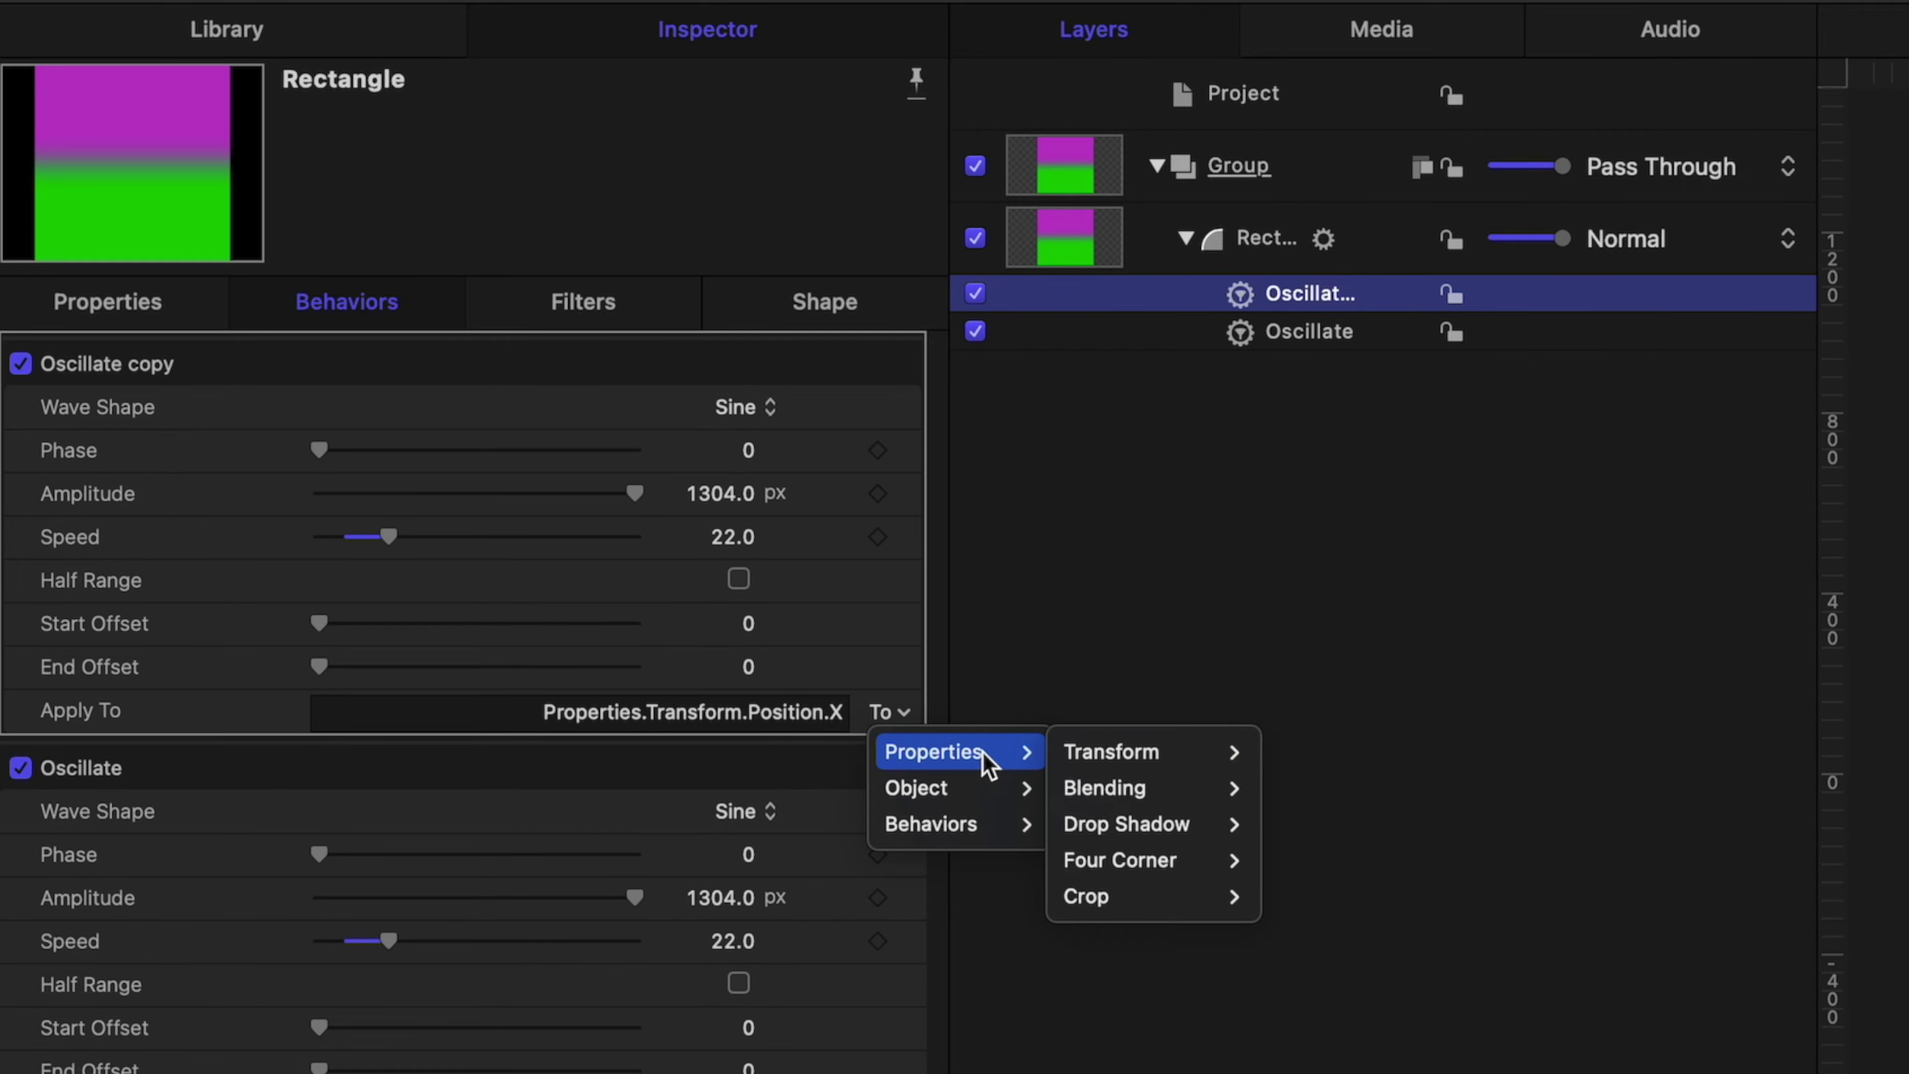
pyautogui.moveTo(1090, 756)
pyautogui.moveTo(1432, 793)
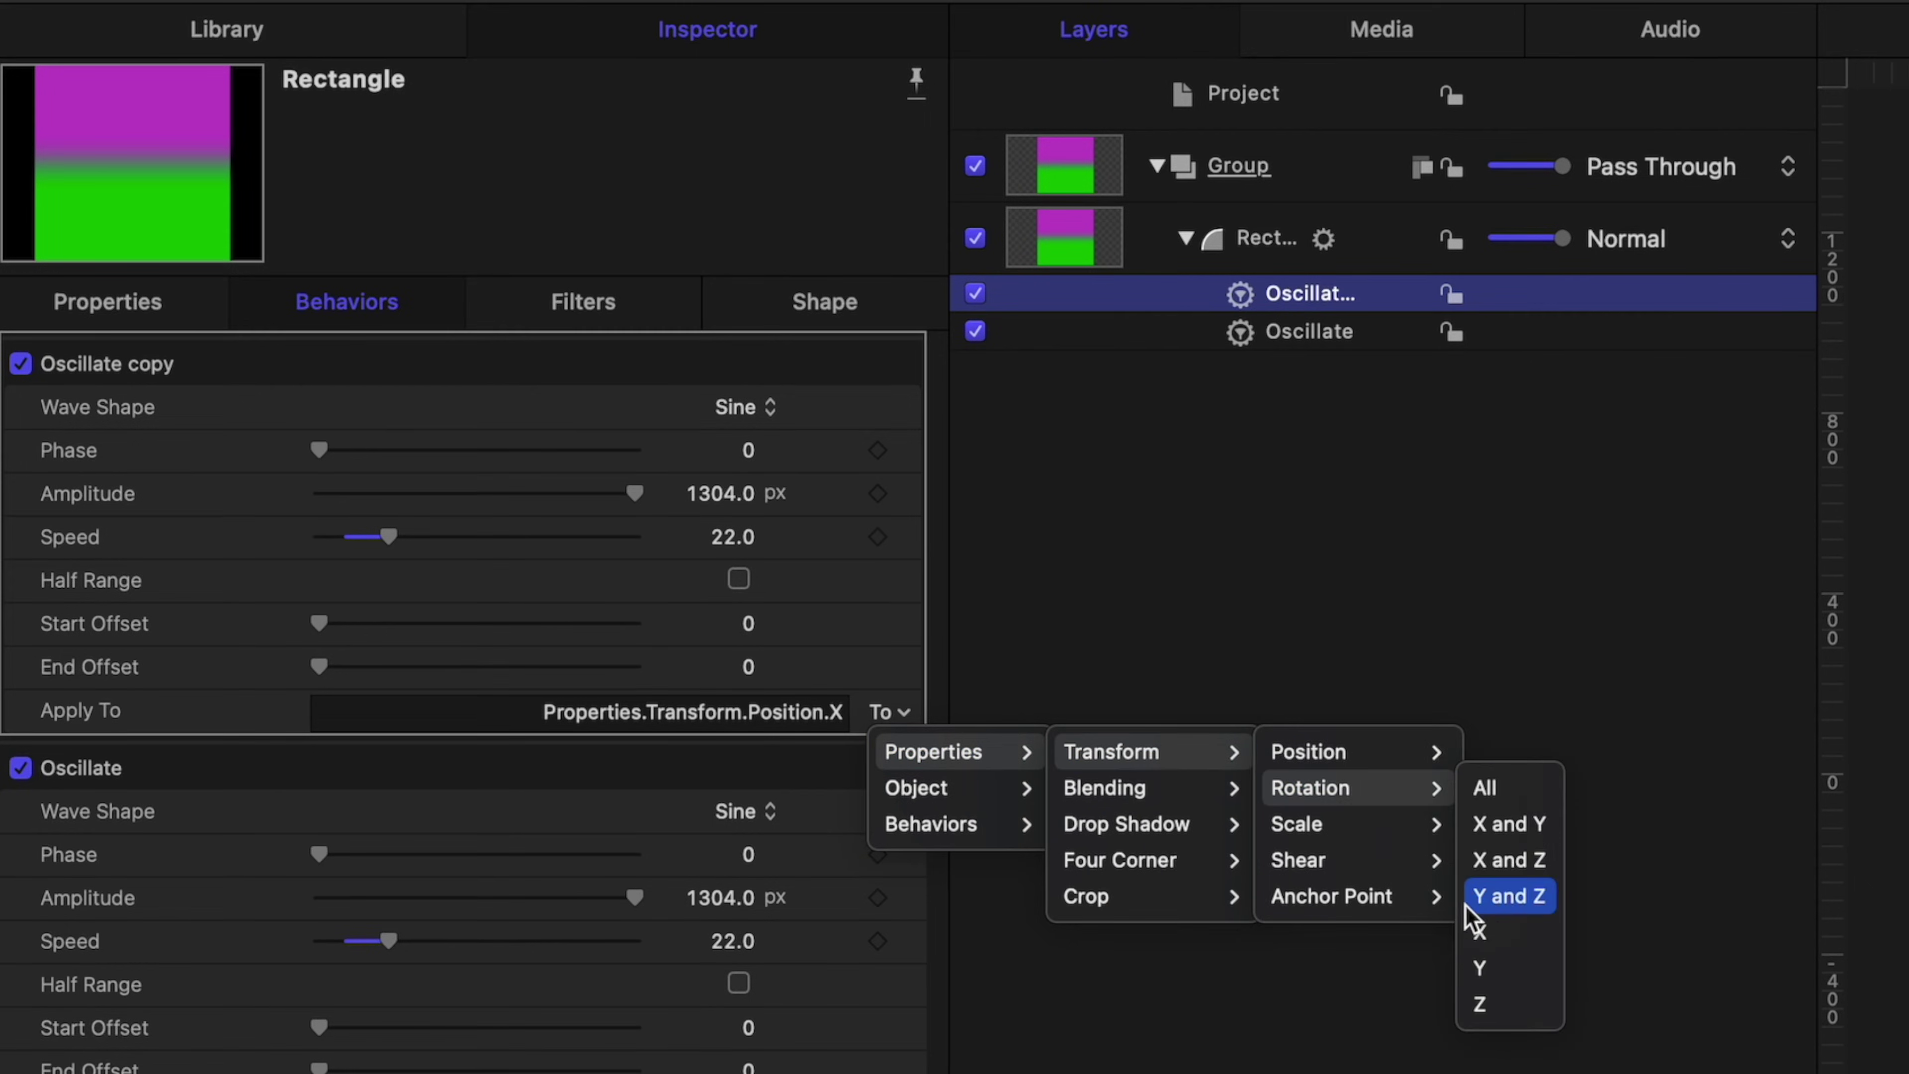
pyautogui.click(1479, 1006)
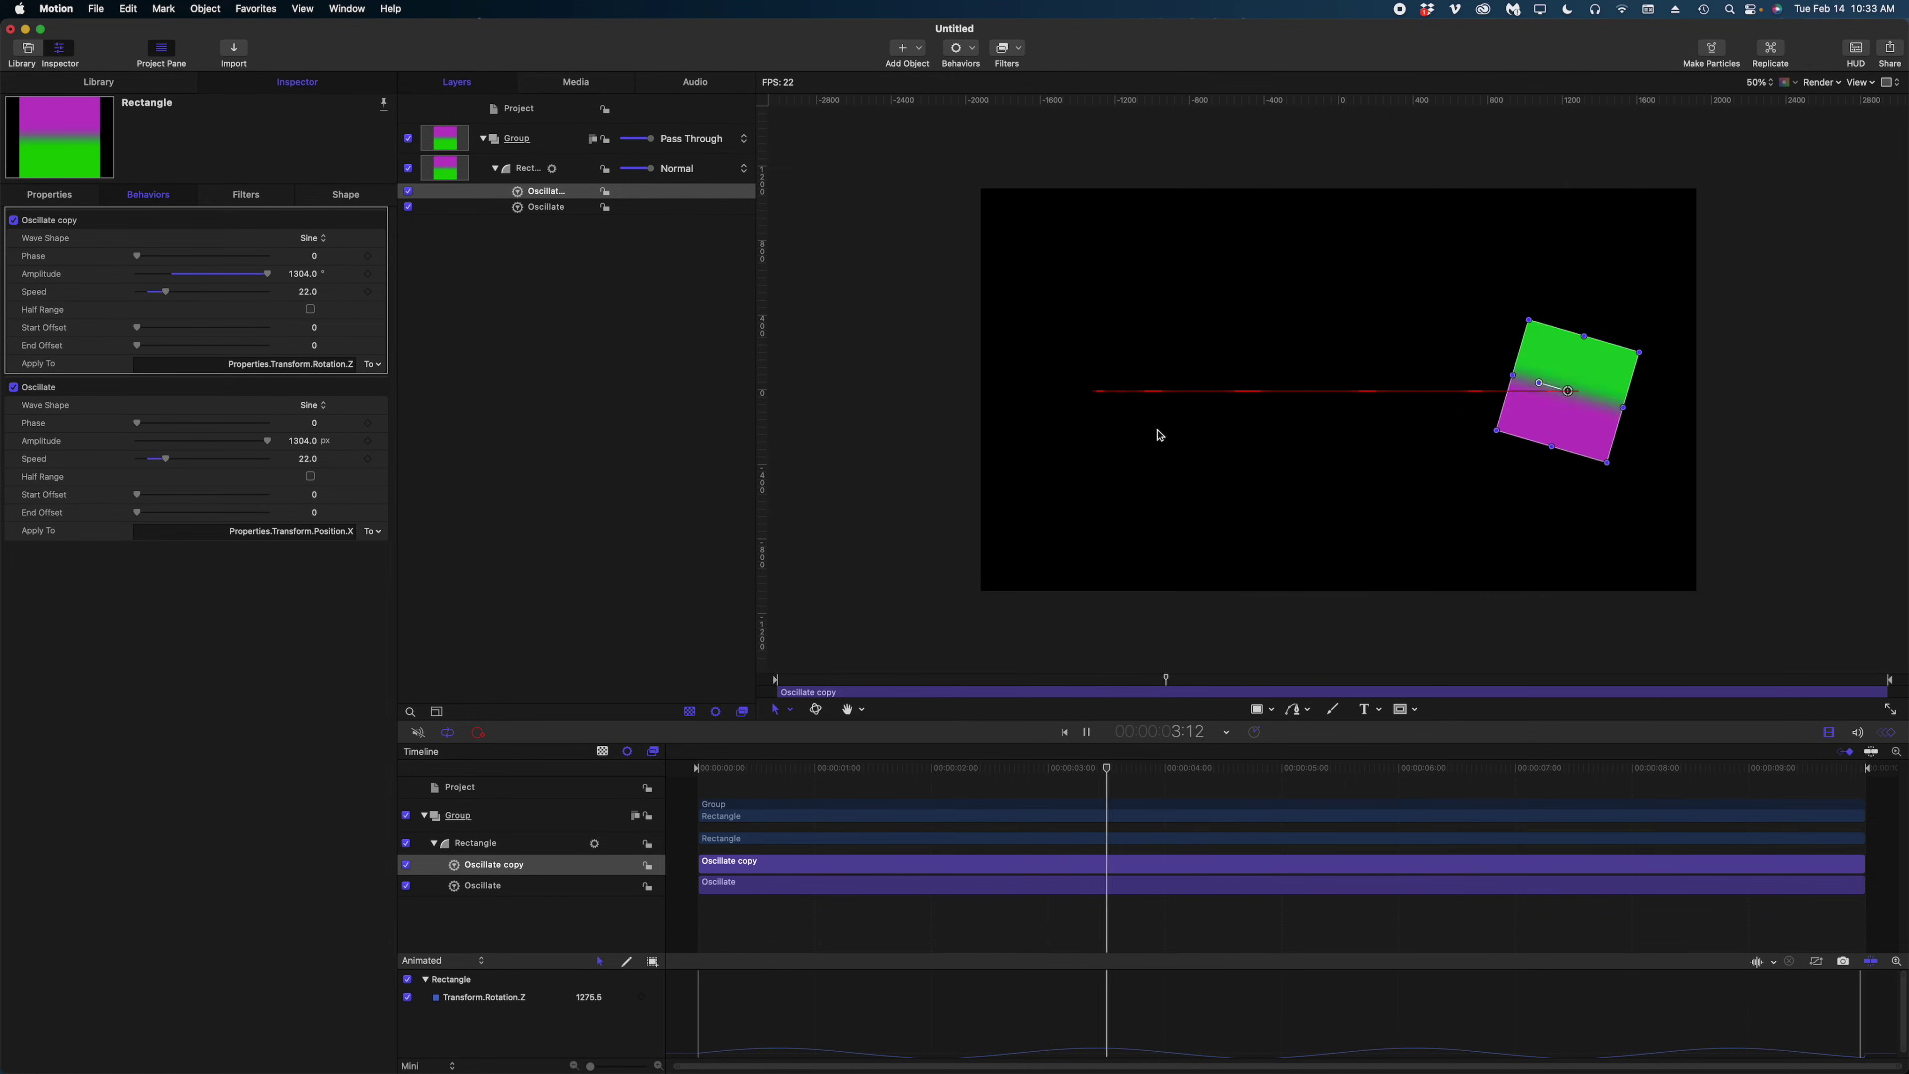
pyautogui.press('space')
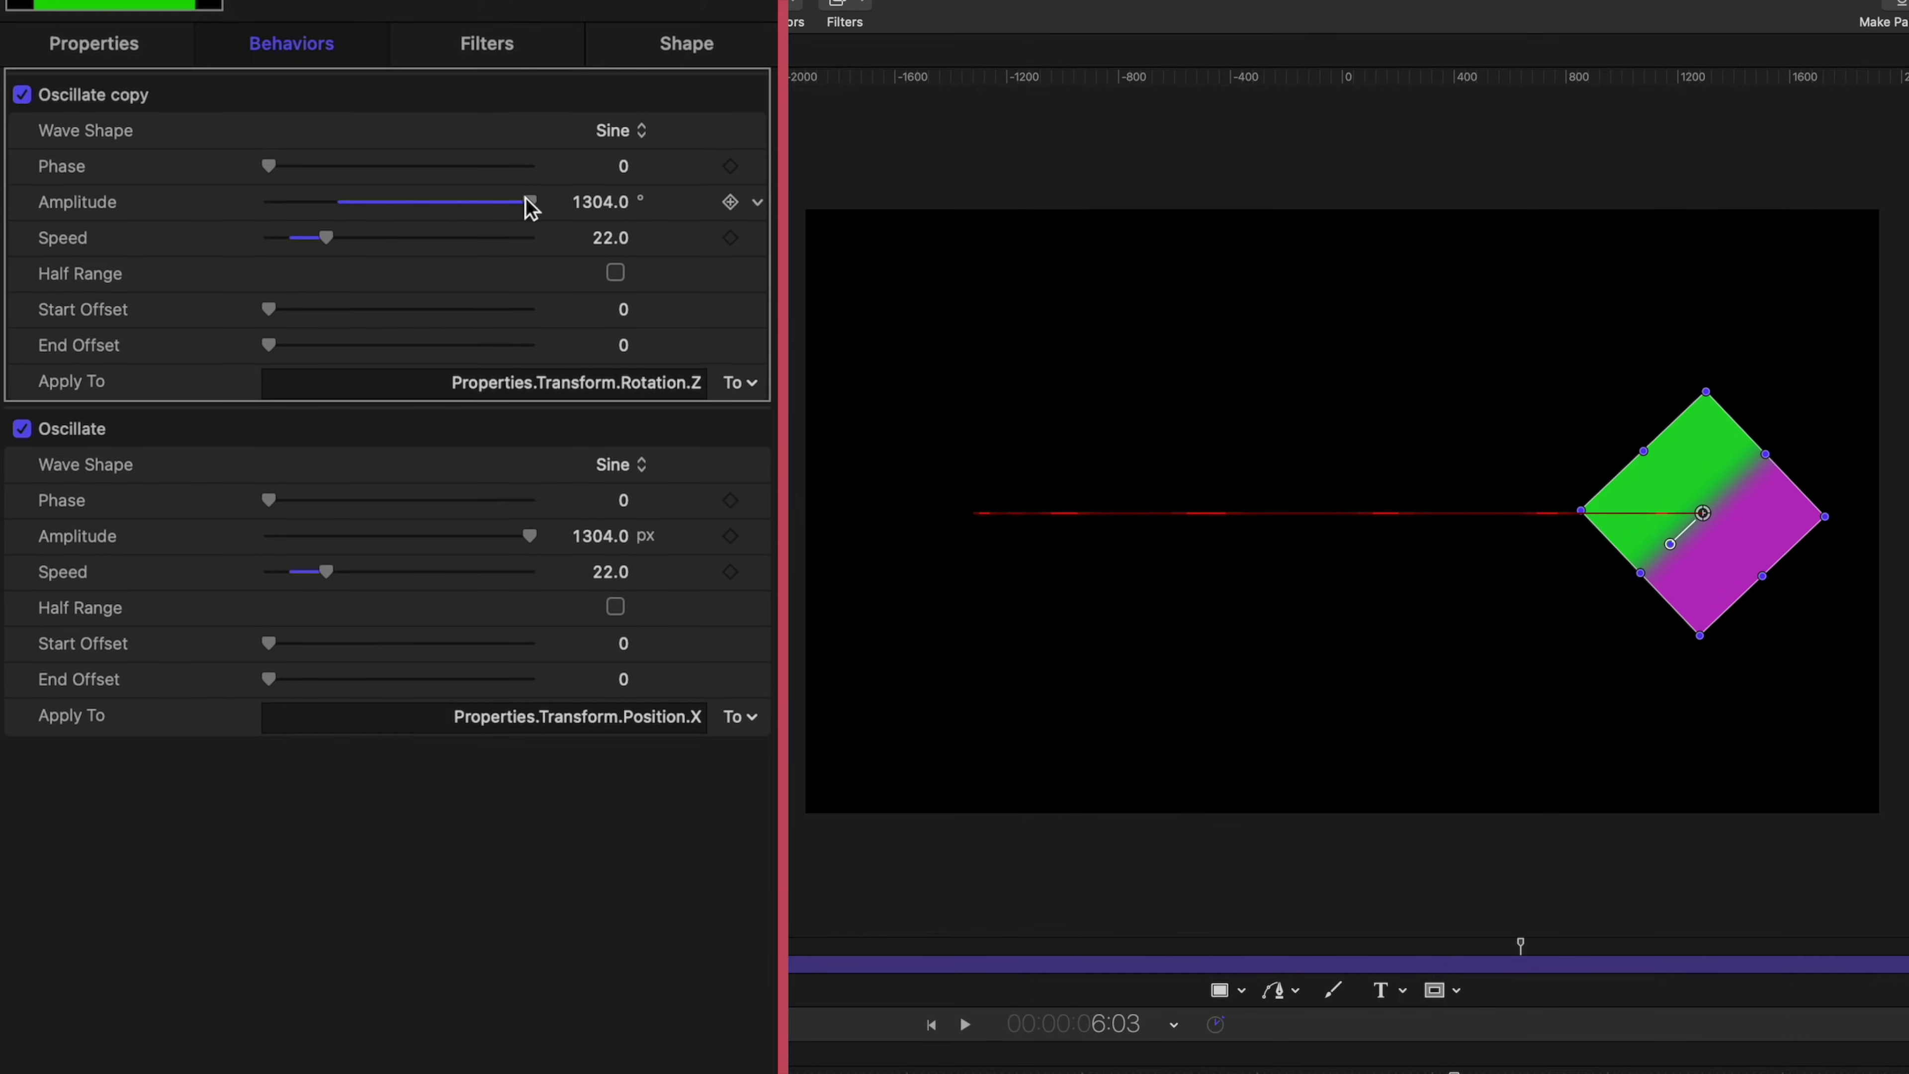
pyautogui.moveTo(530, 207); pyautogui.dragTo(398, 207)
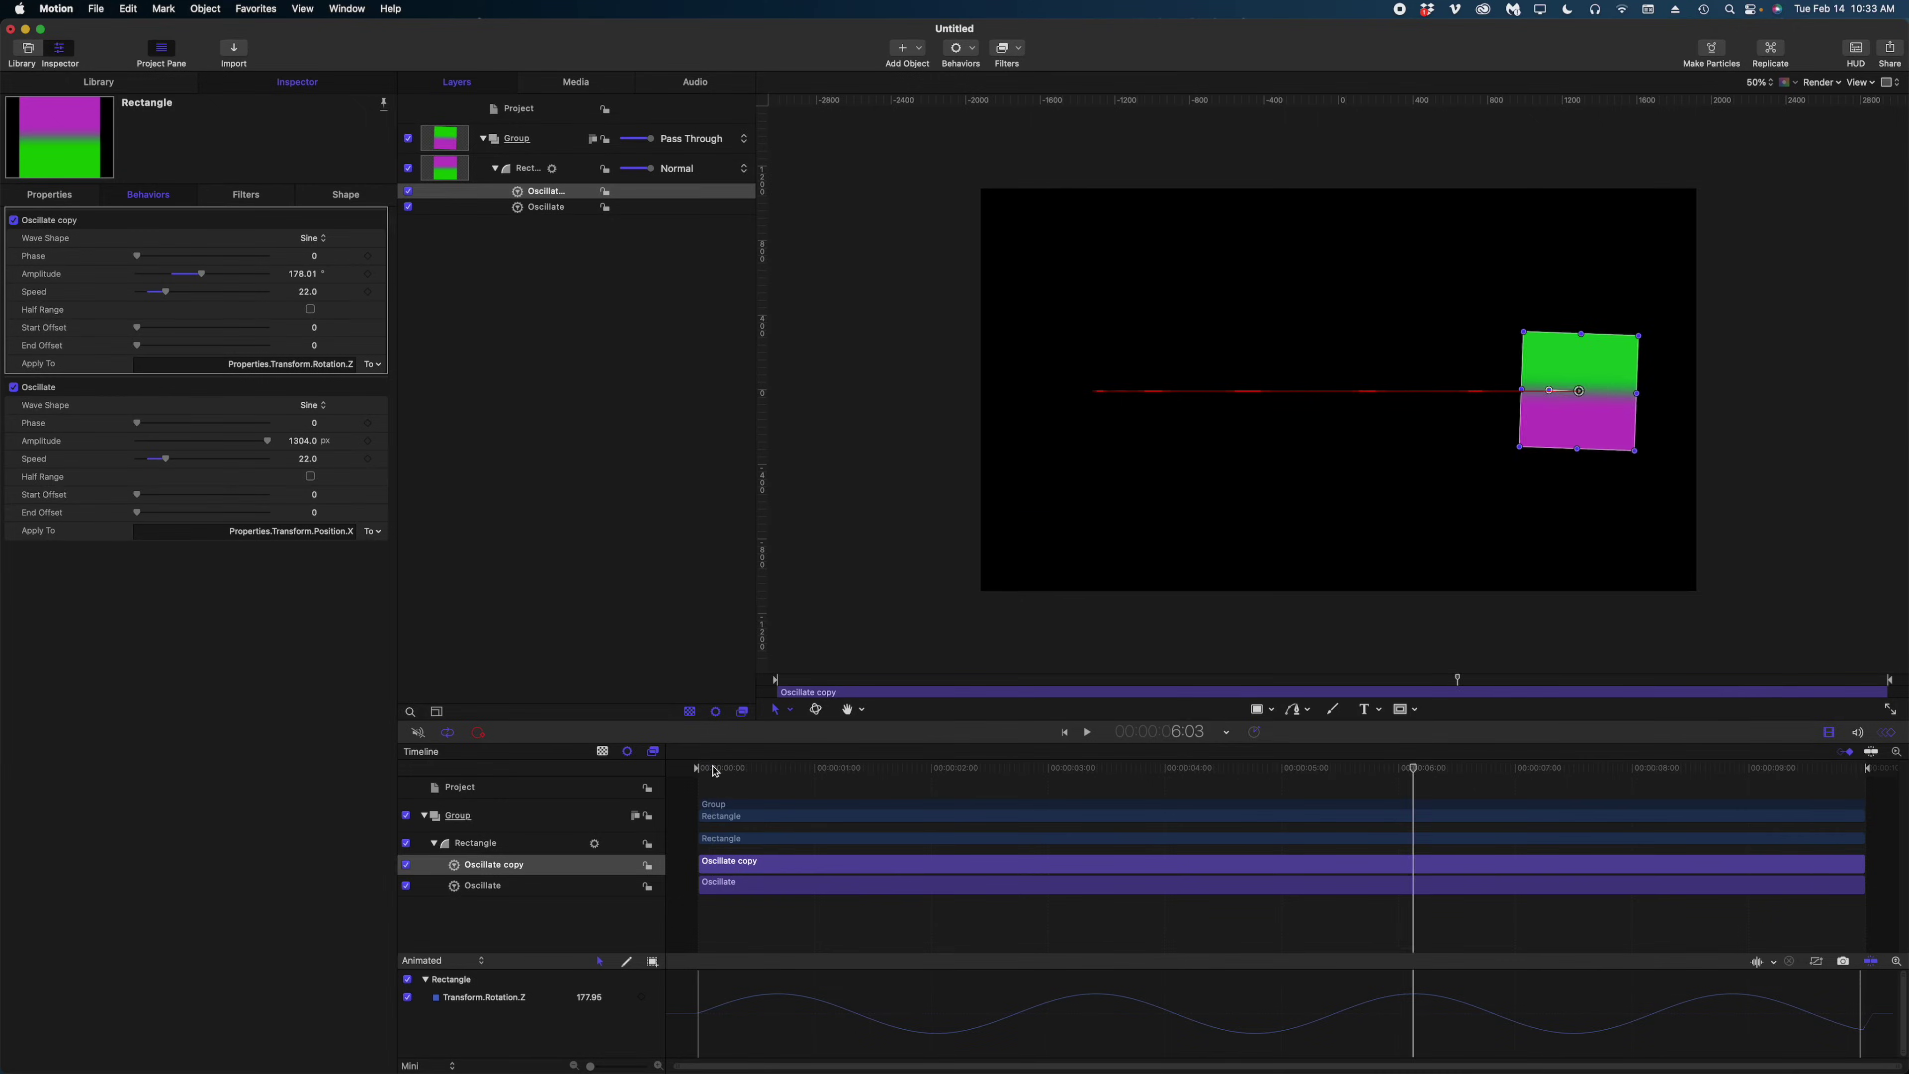
pyautogui.click(714, 769)
pyautogui.press('space')
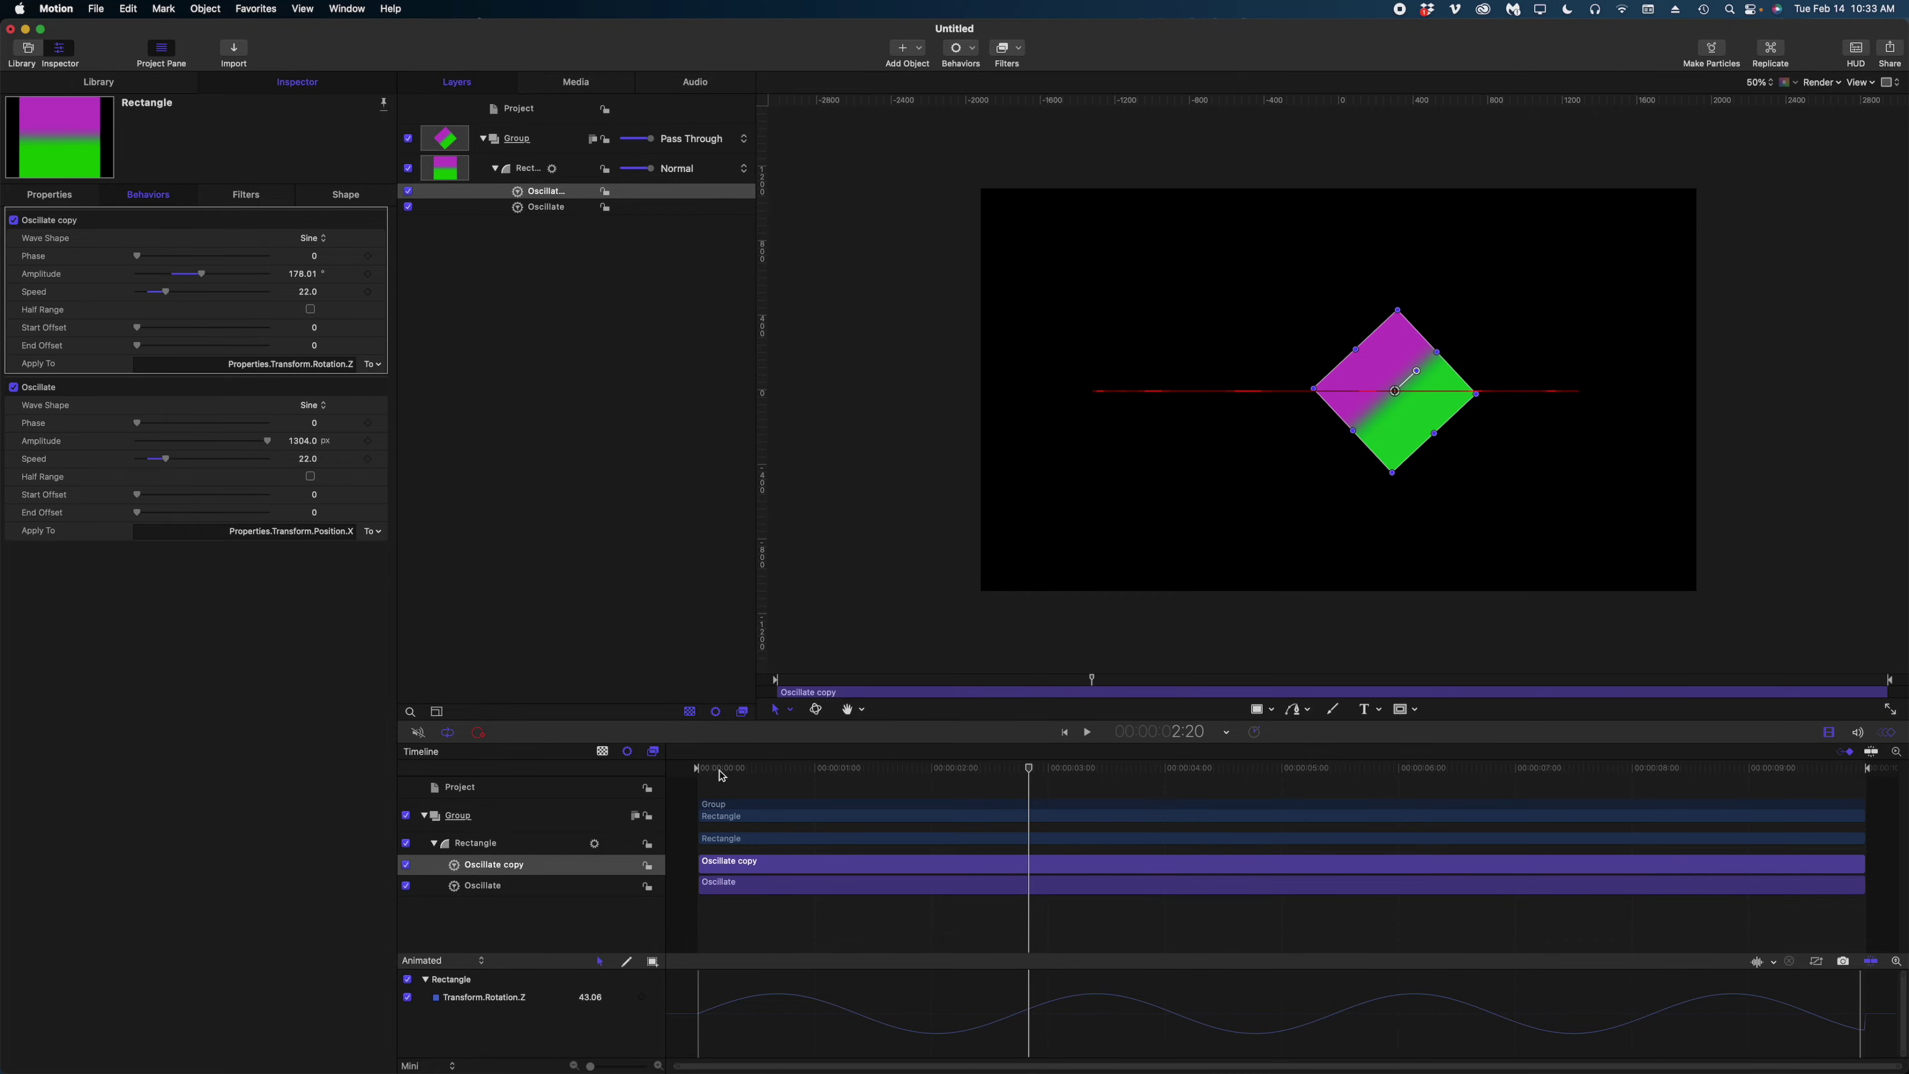
# Add a Gravity behaviour to the Rectangle, raise Acceleration to 76, and preview the fall.
pyautogui.click(516, 170)
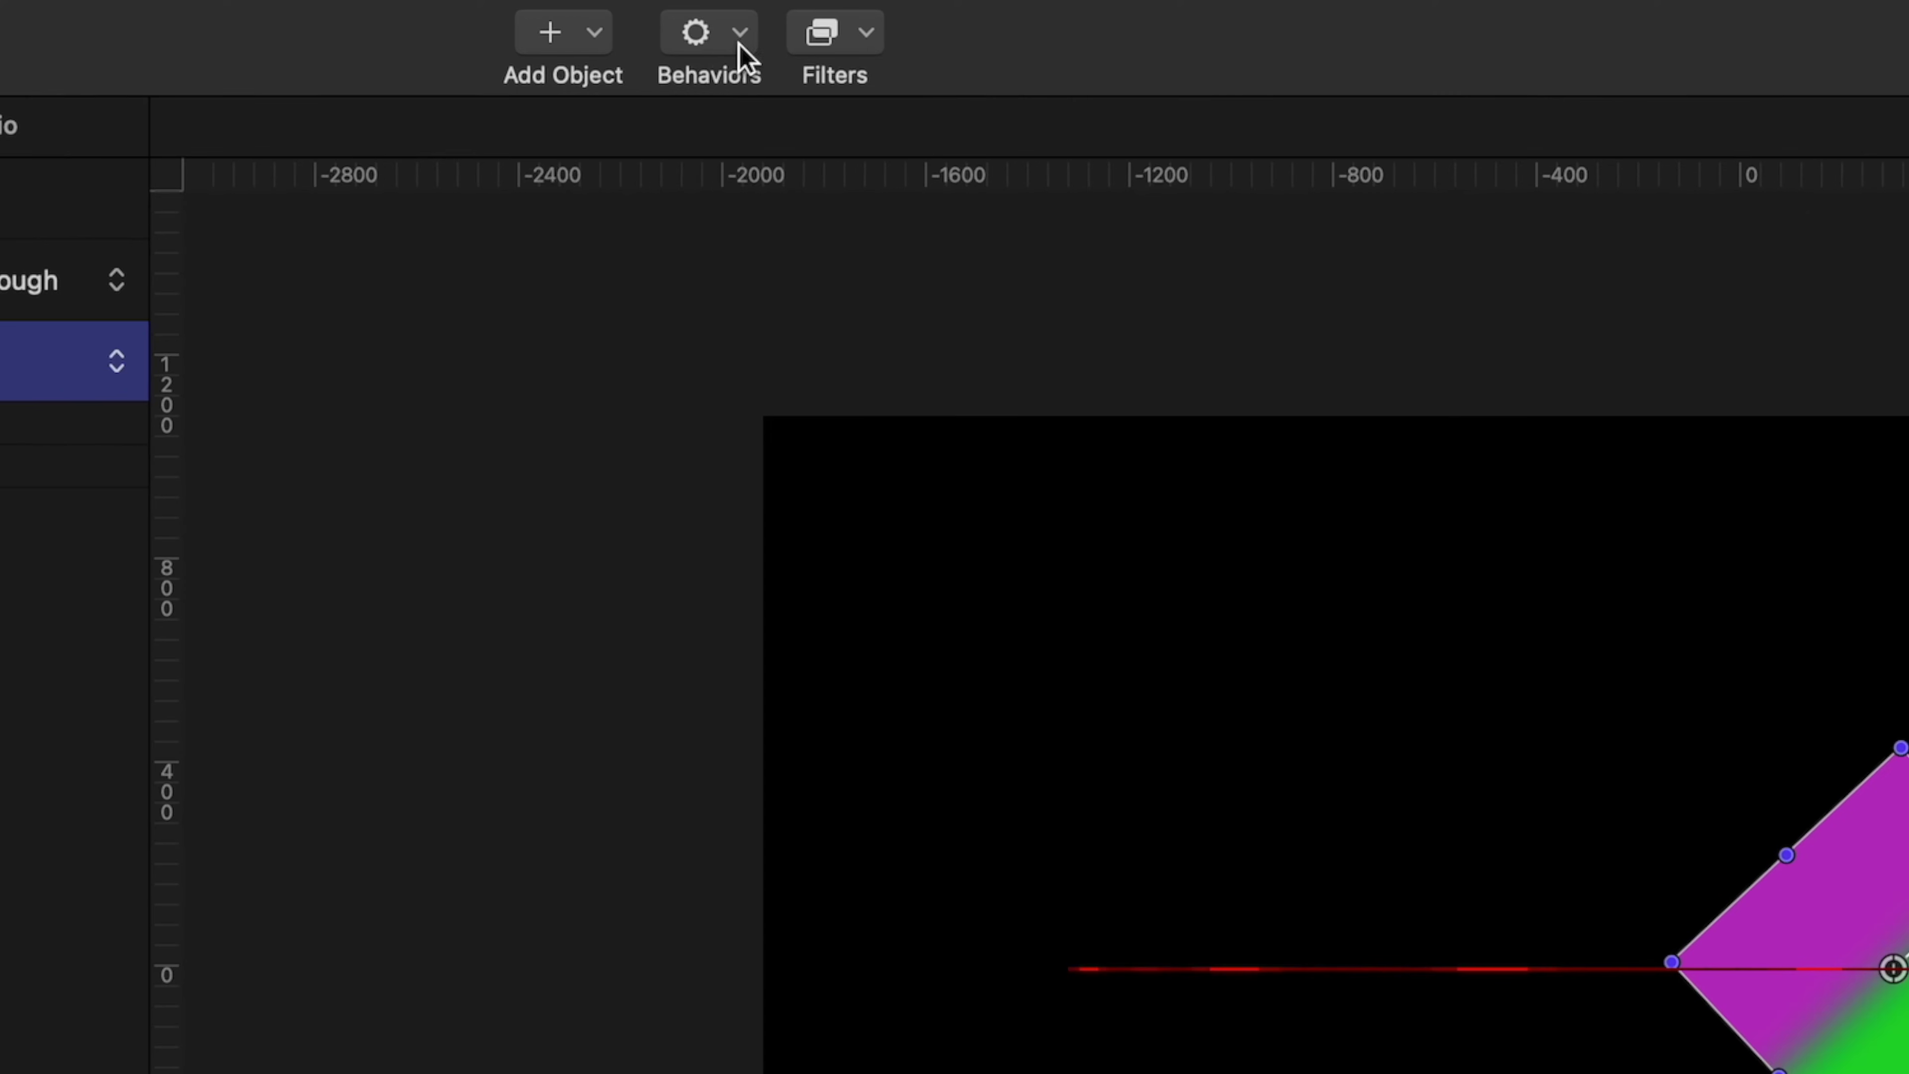
pyautogui.click(739, 45)
pyautogui.moveTo(820, 498)
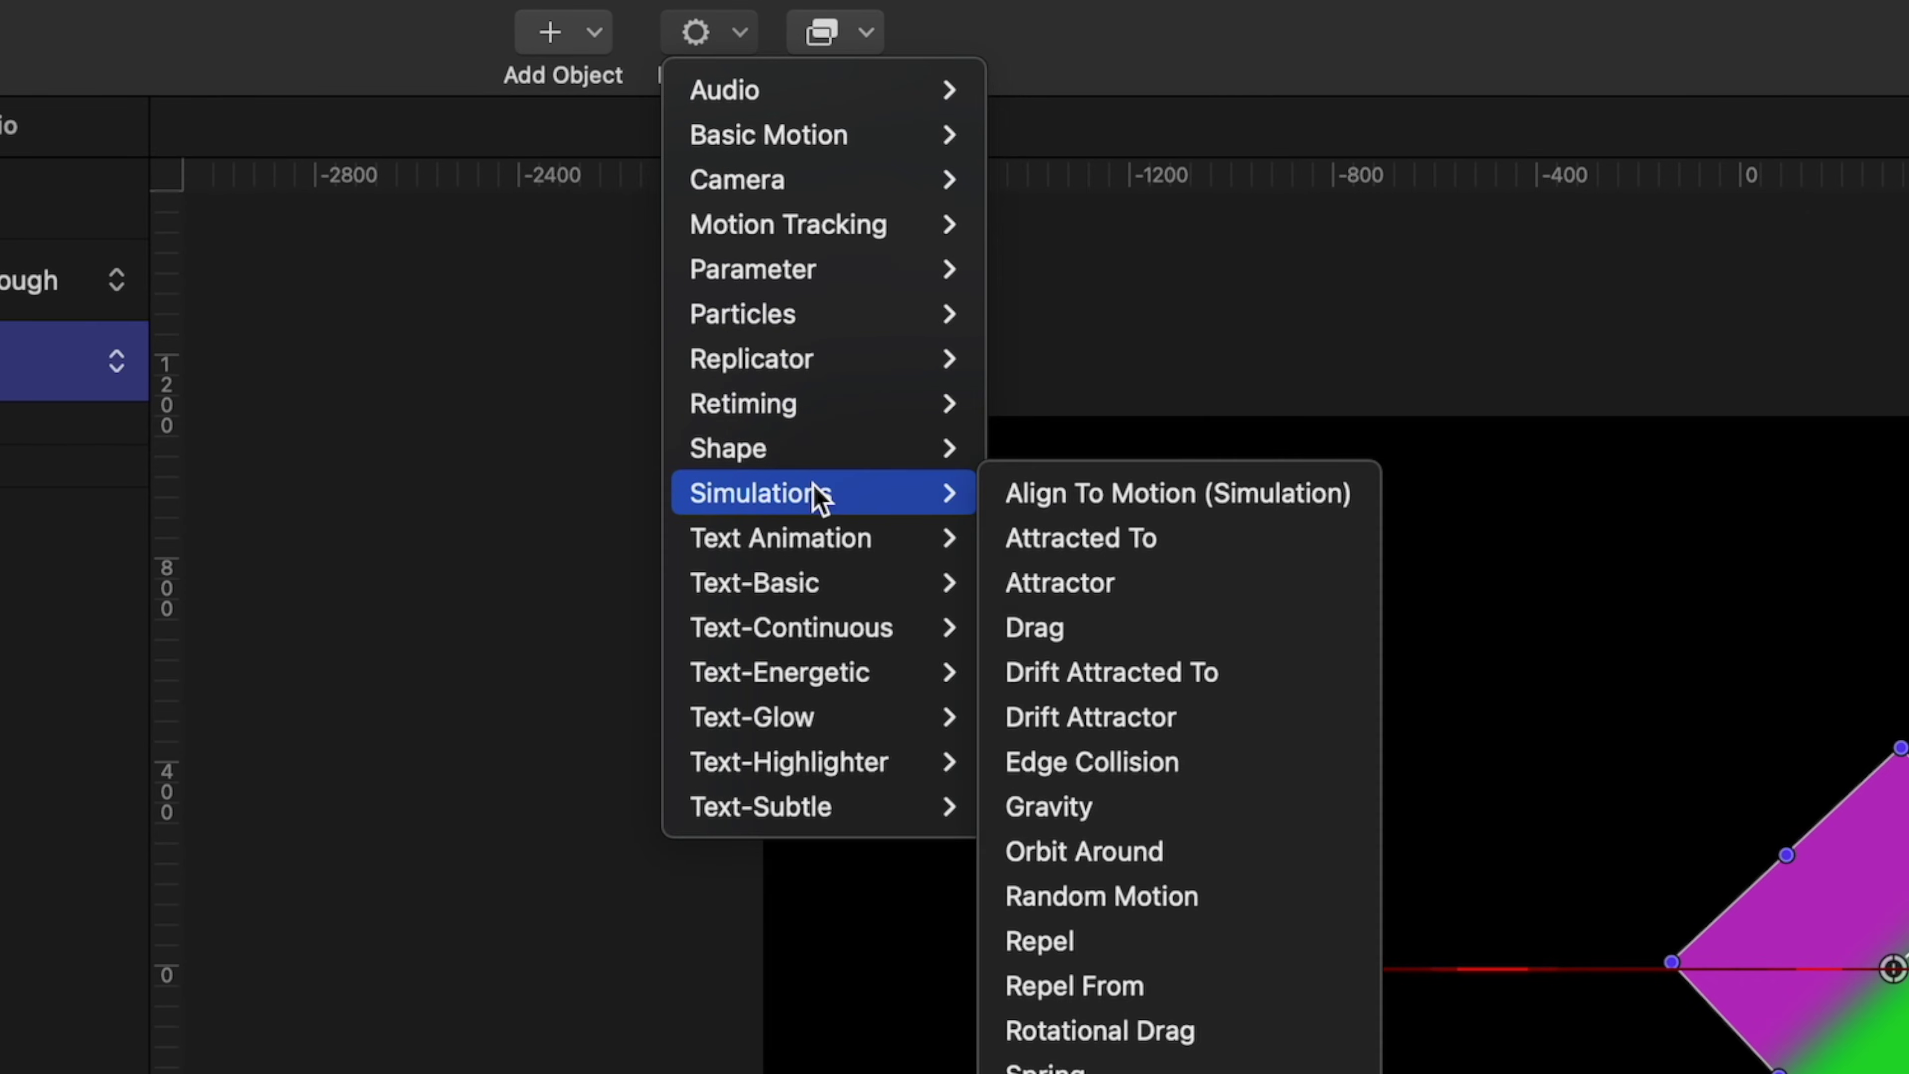
pyautogui.click(1069, 808)
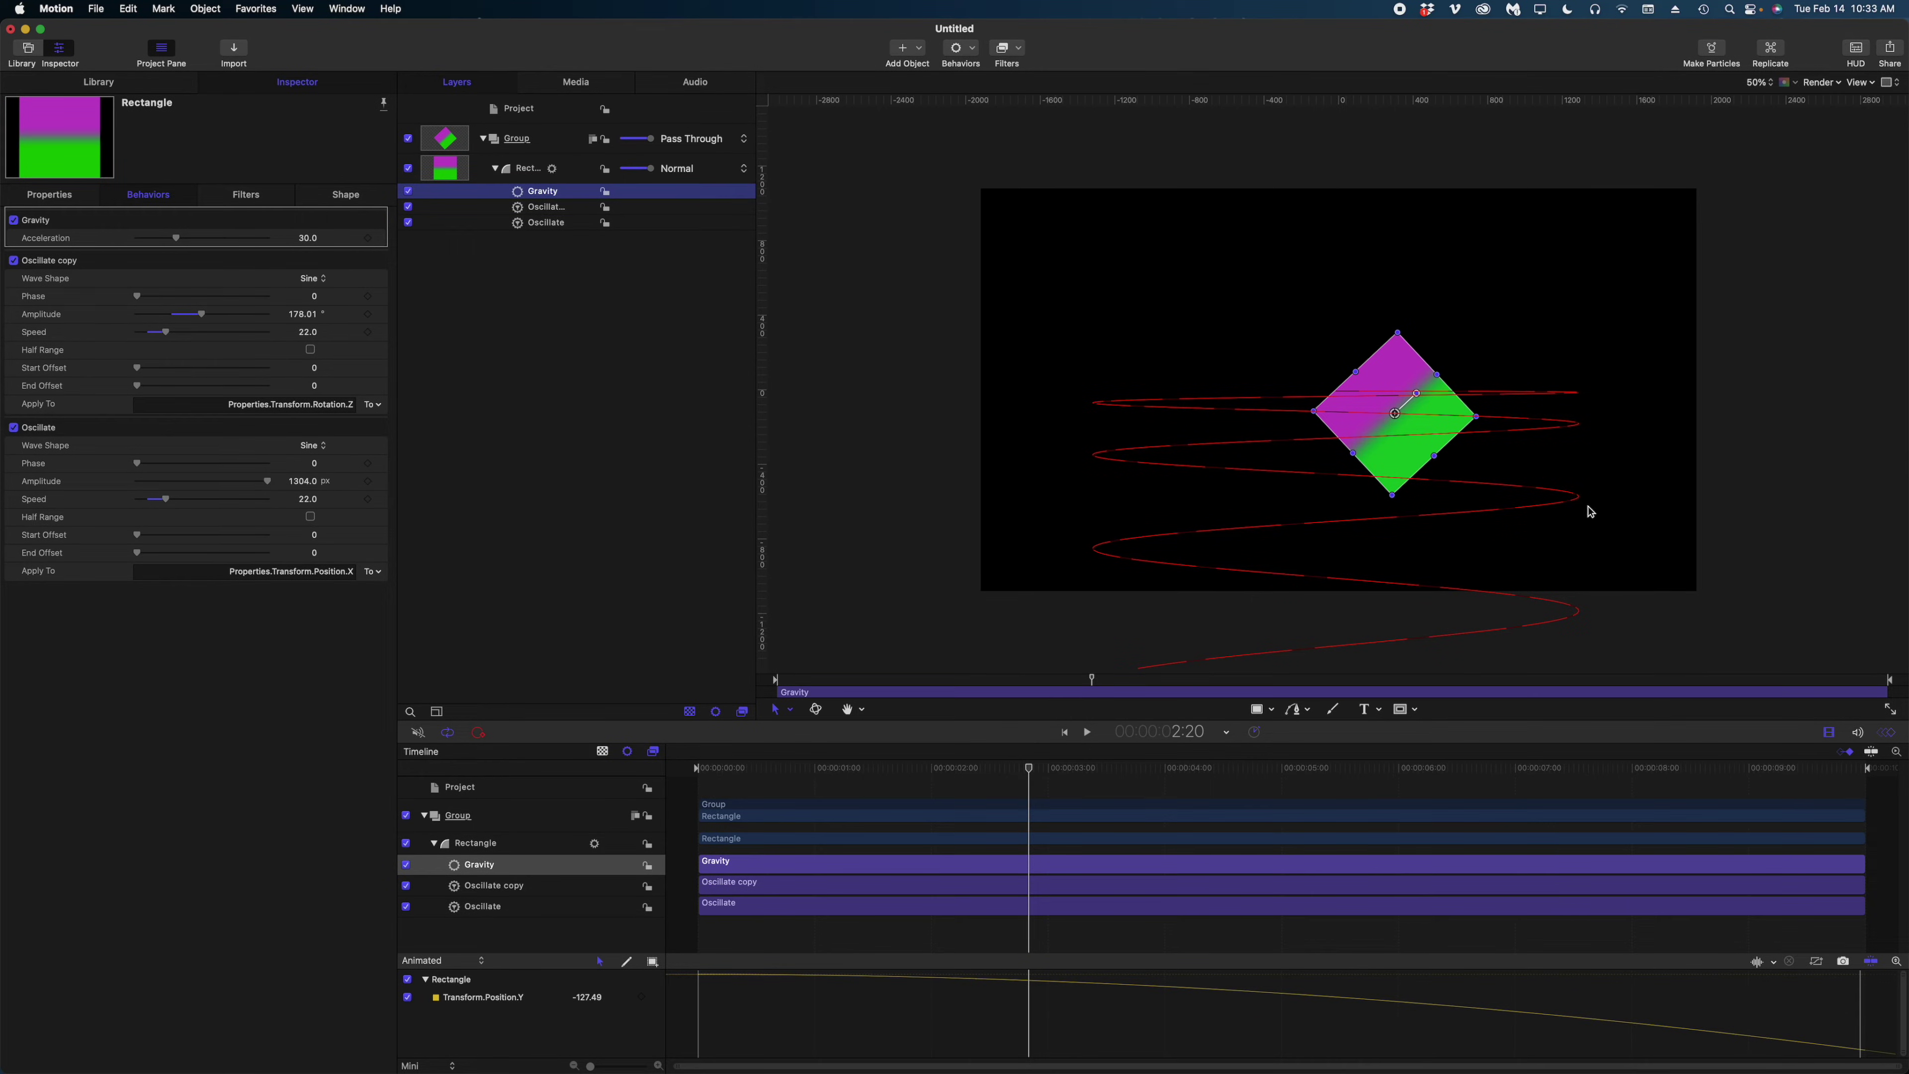
pyautogui.press('space')
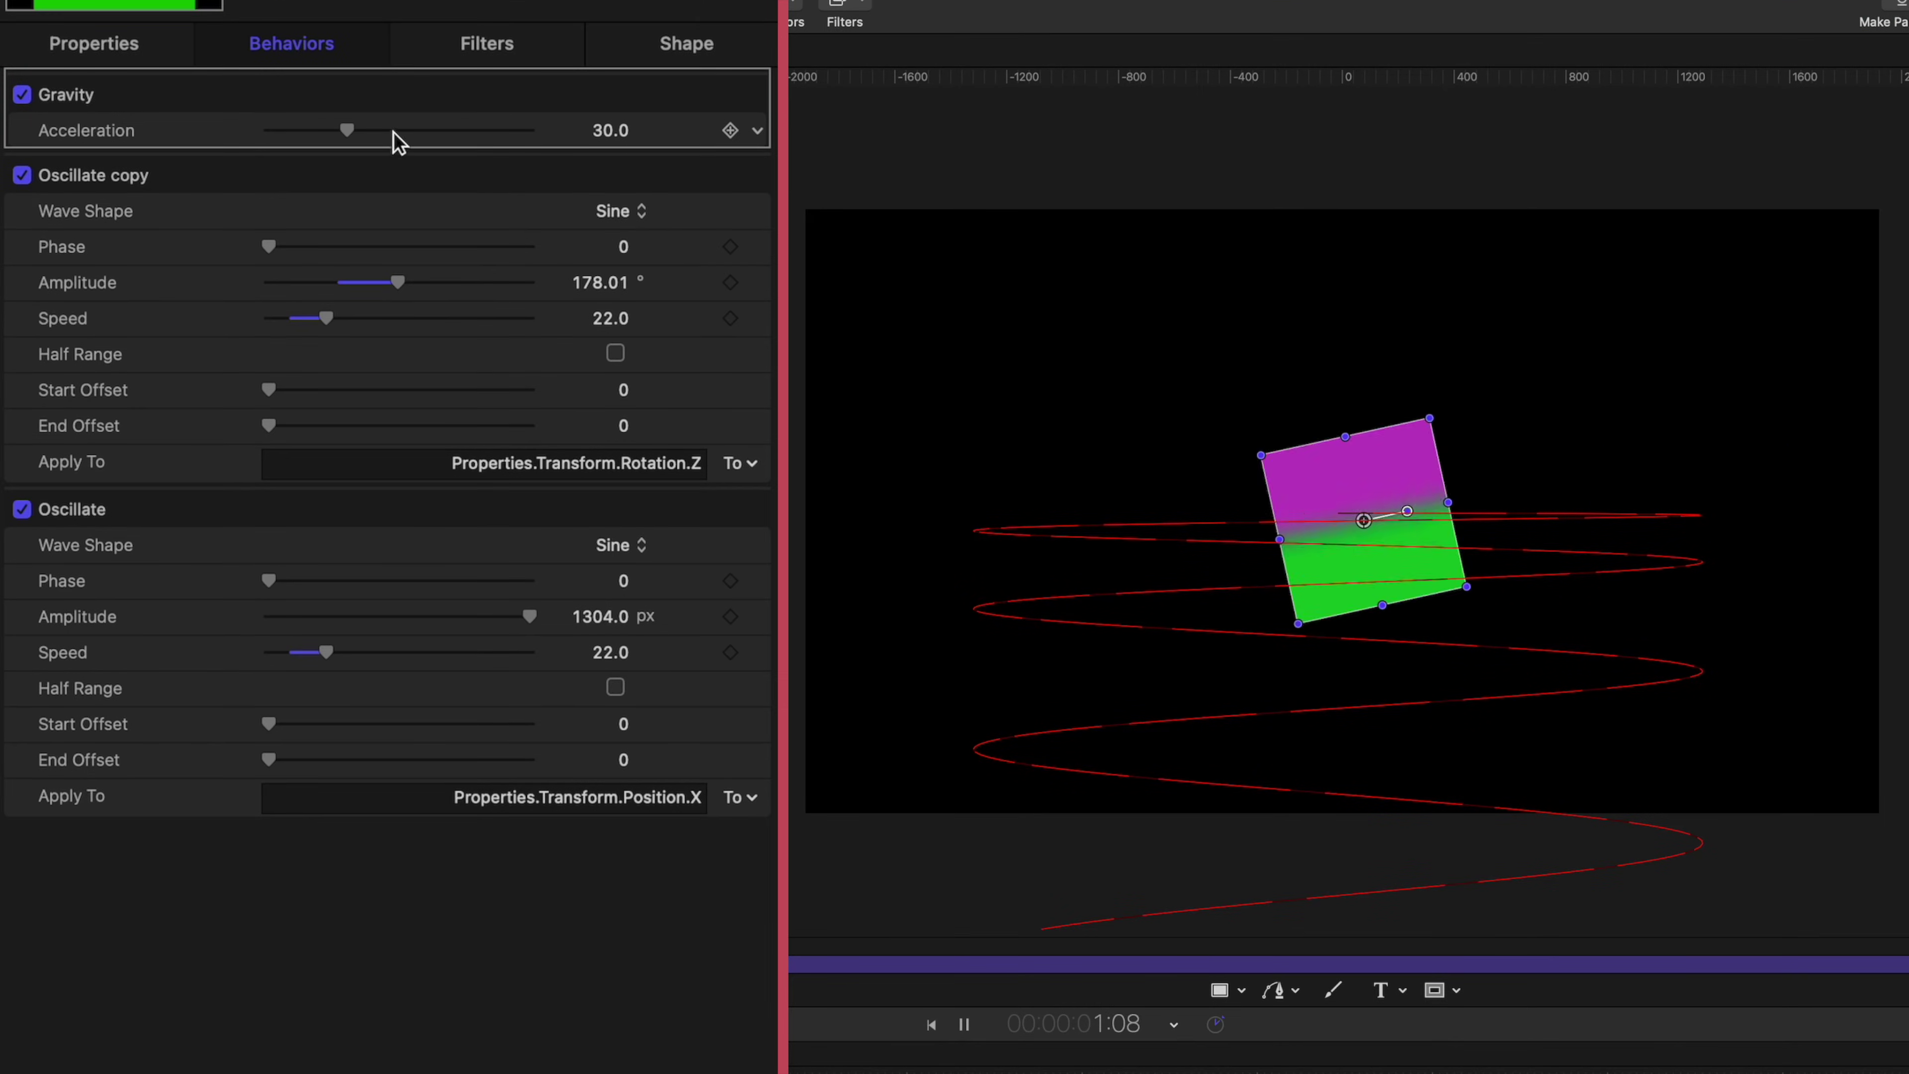
pyautogui.press('space')
pyautogui.moveTo(374, 138); pyautogui.dragTo(465, 141)
pyautogui.press('space')
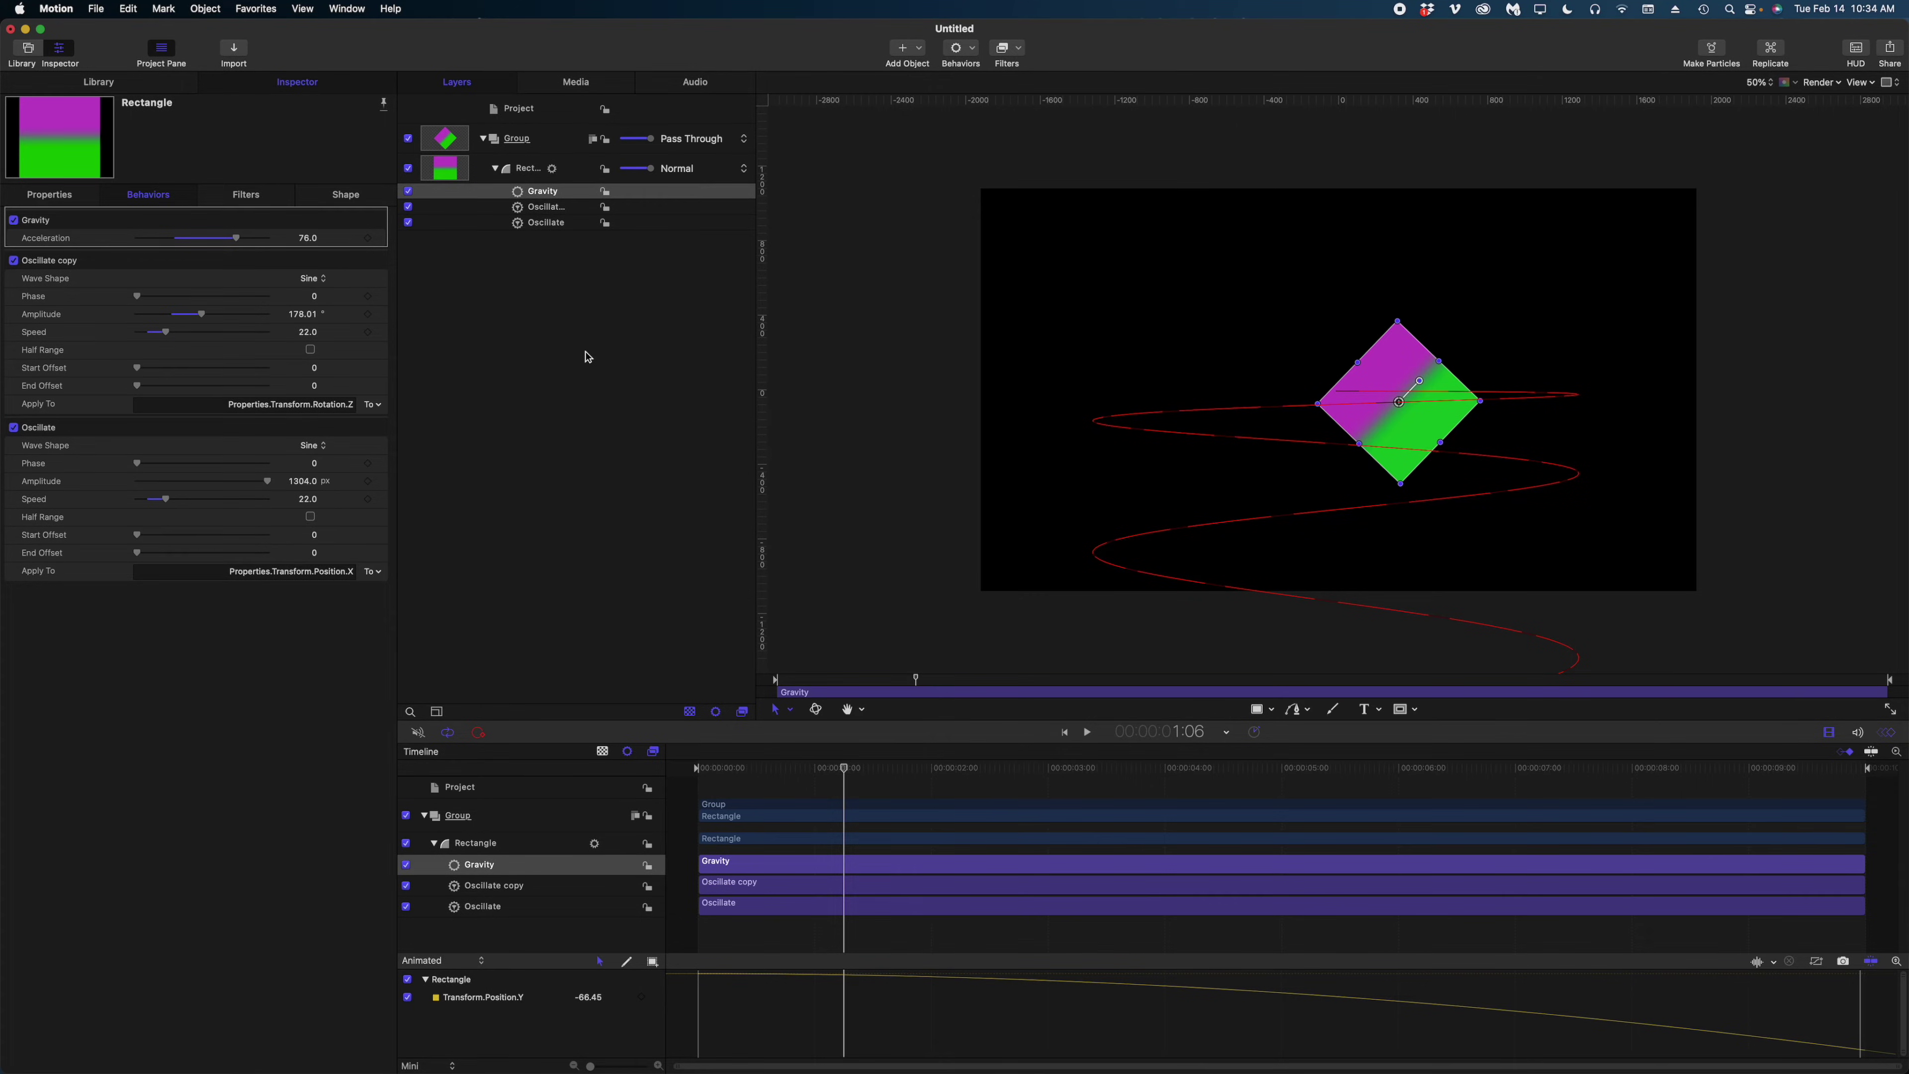
# Set the title text to Helvetica Neue at size 258 and reset its position to 0,0.
pyautogui.click(535, 175)
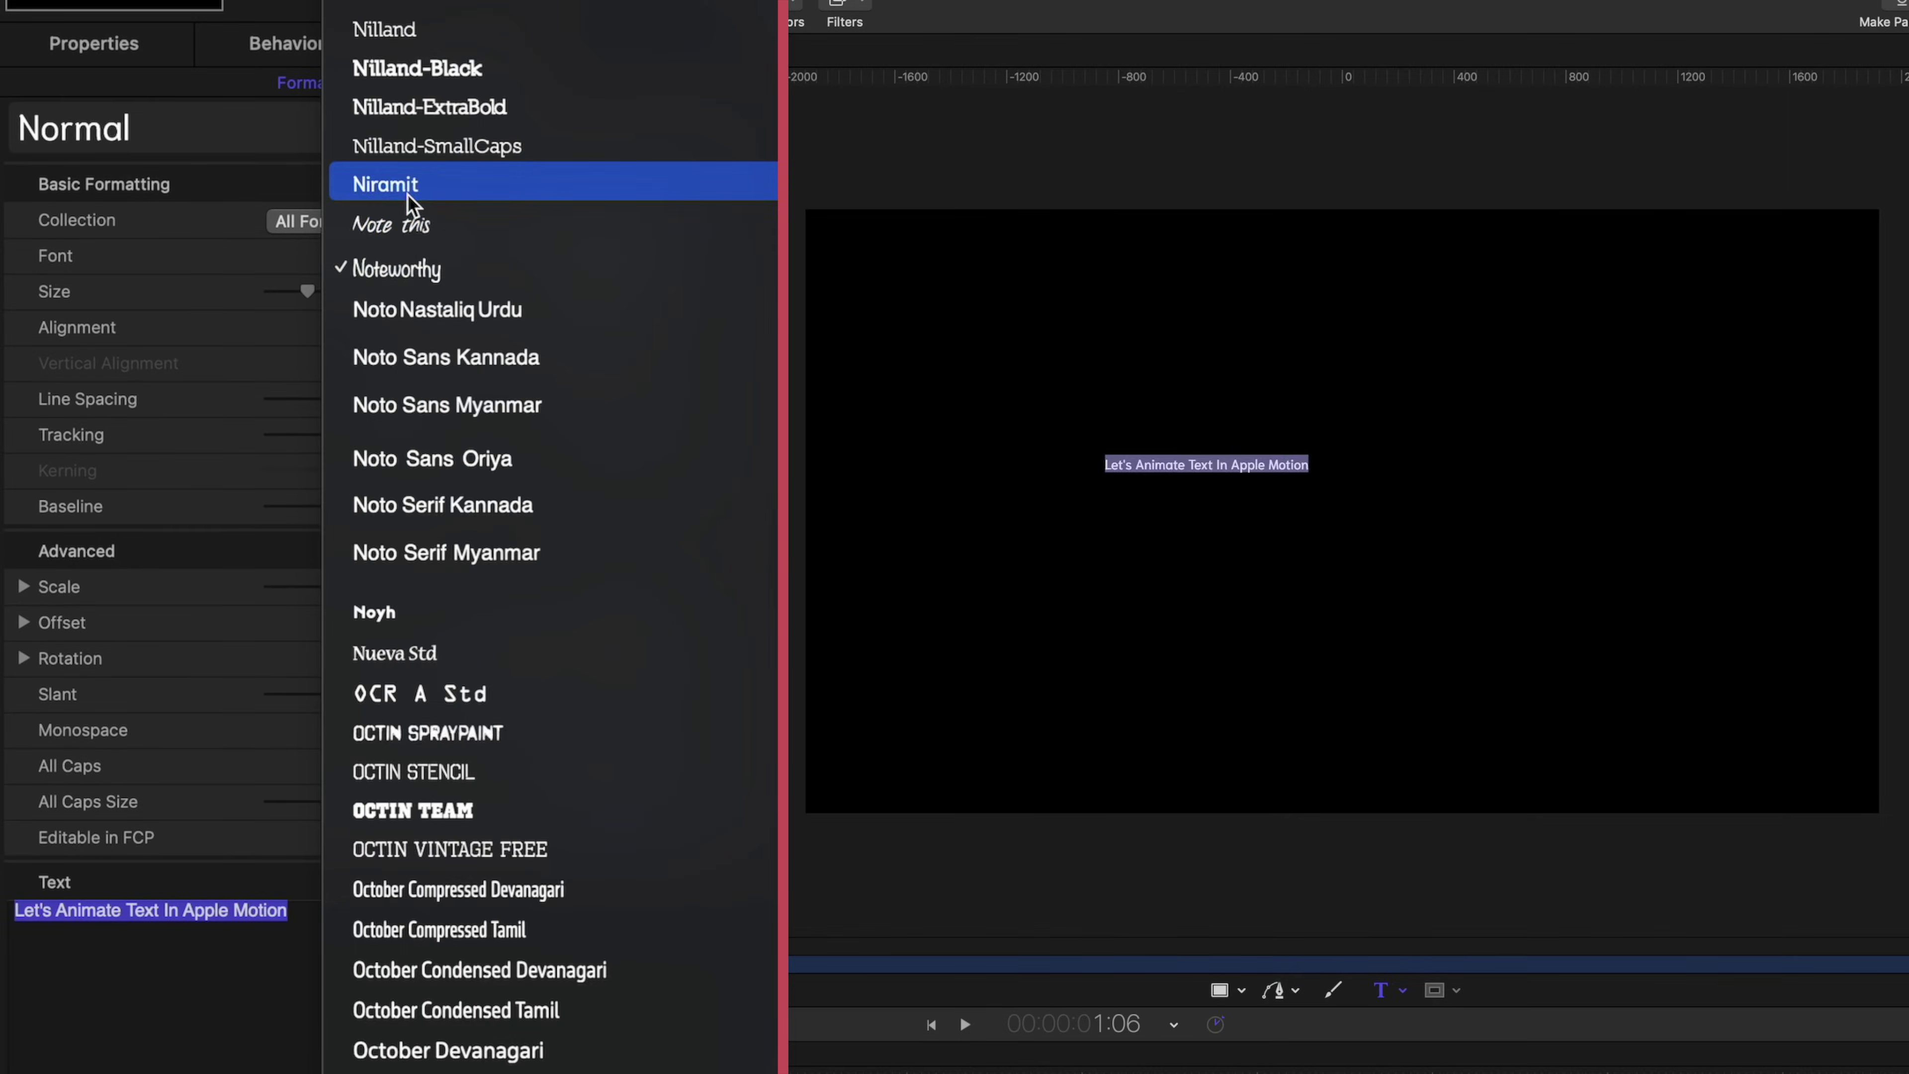
pyautogui.scroll(15, 424, 203)
pyautogui.scroll(10, 451, 143)
pyautogui.click(492, 204)
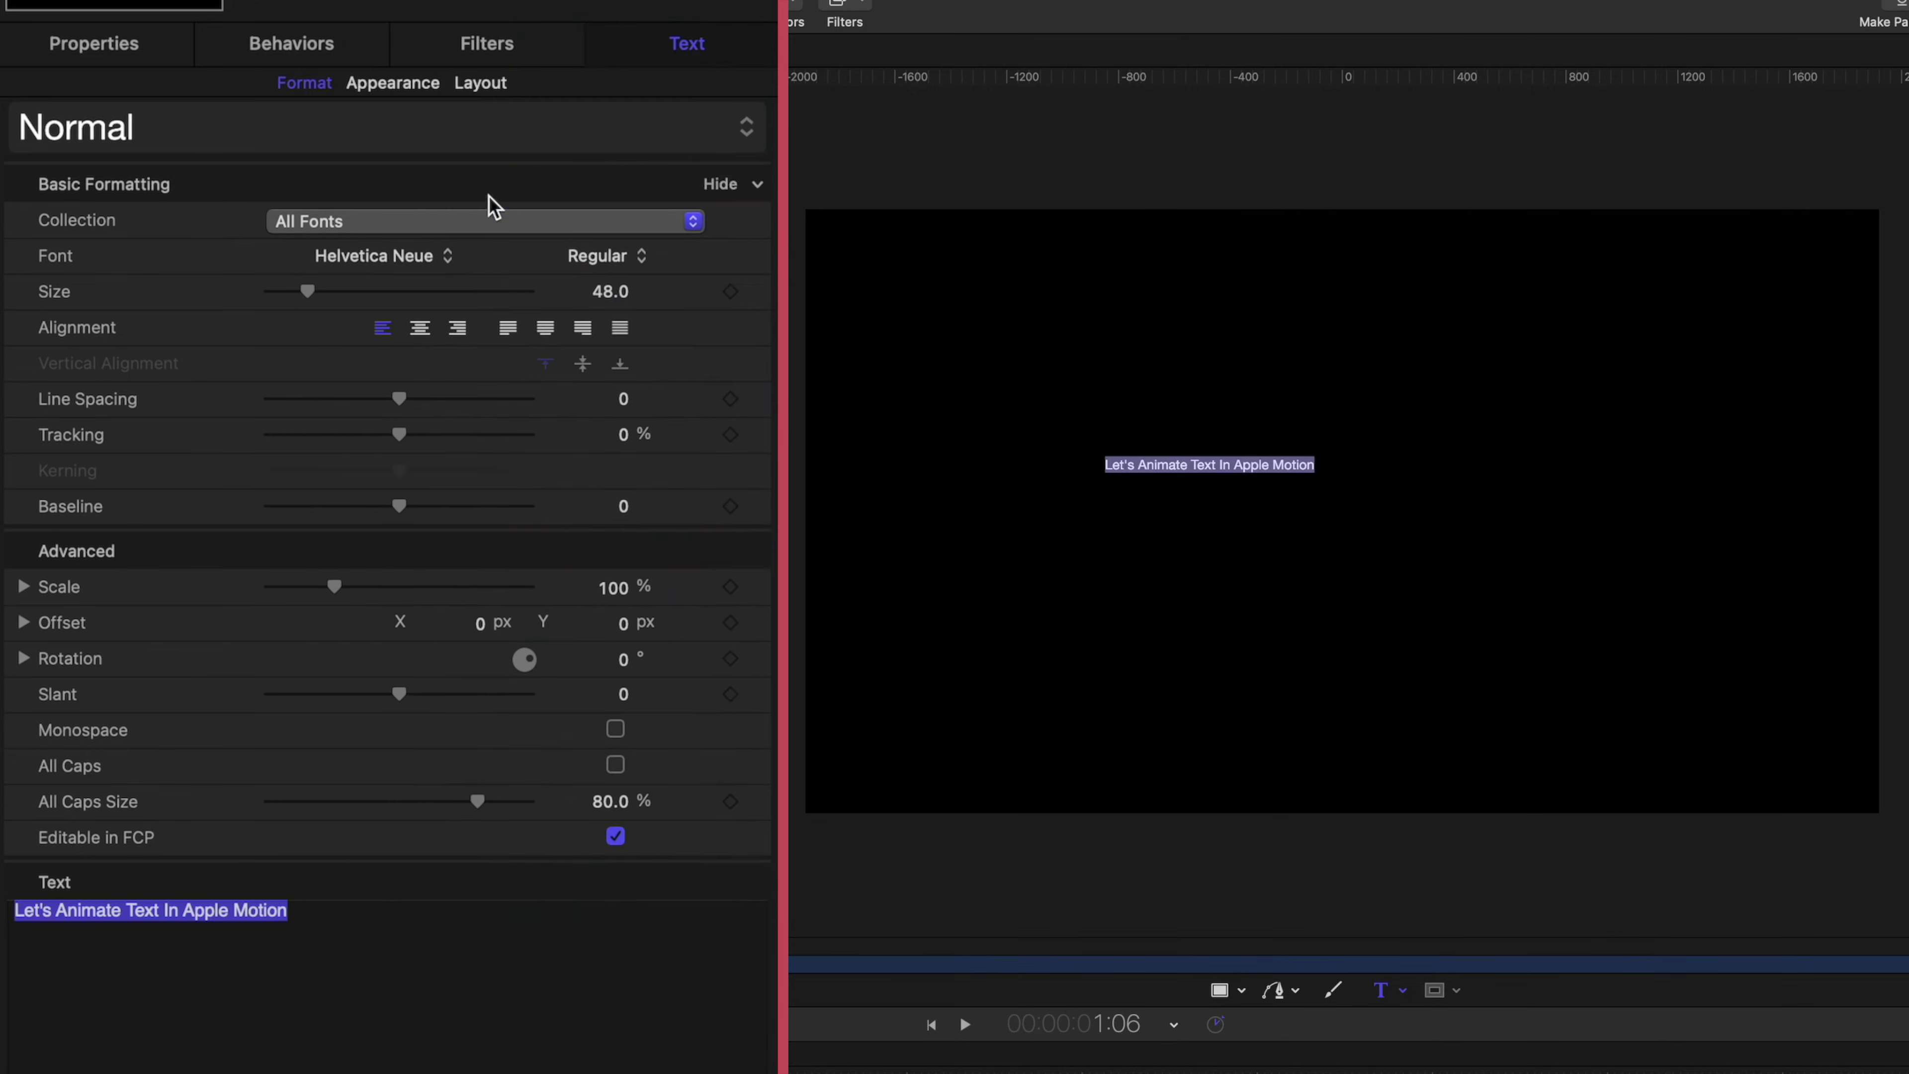
pyautogui.moveTo(330, 297); pyautogui.dragTo(460, 291)
pyautogui.click(93, 43)
pyautogui.click(771, 132)
pyautogui.click(687, 43)
pyautogui.click(605, 255)
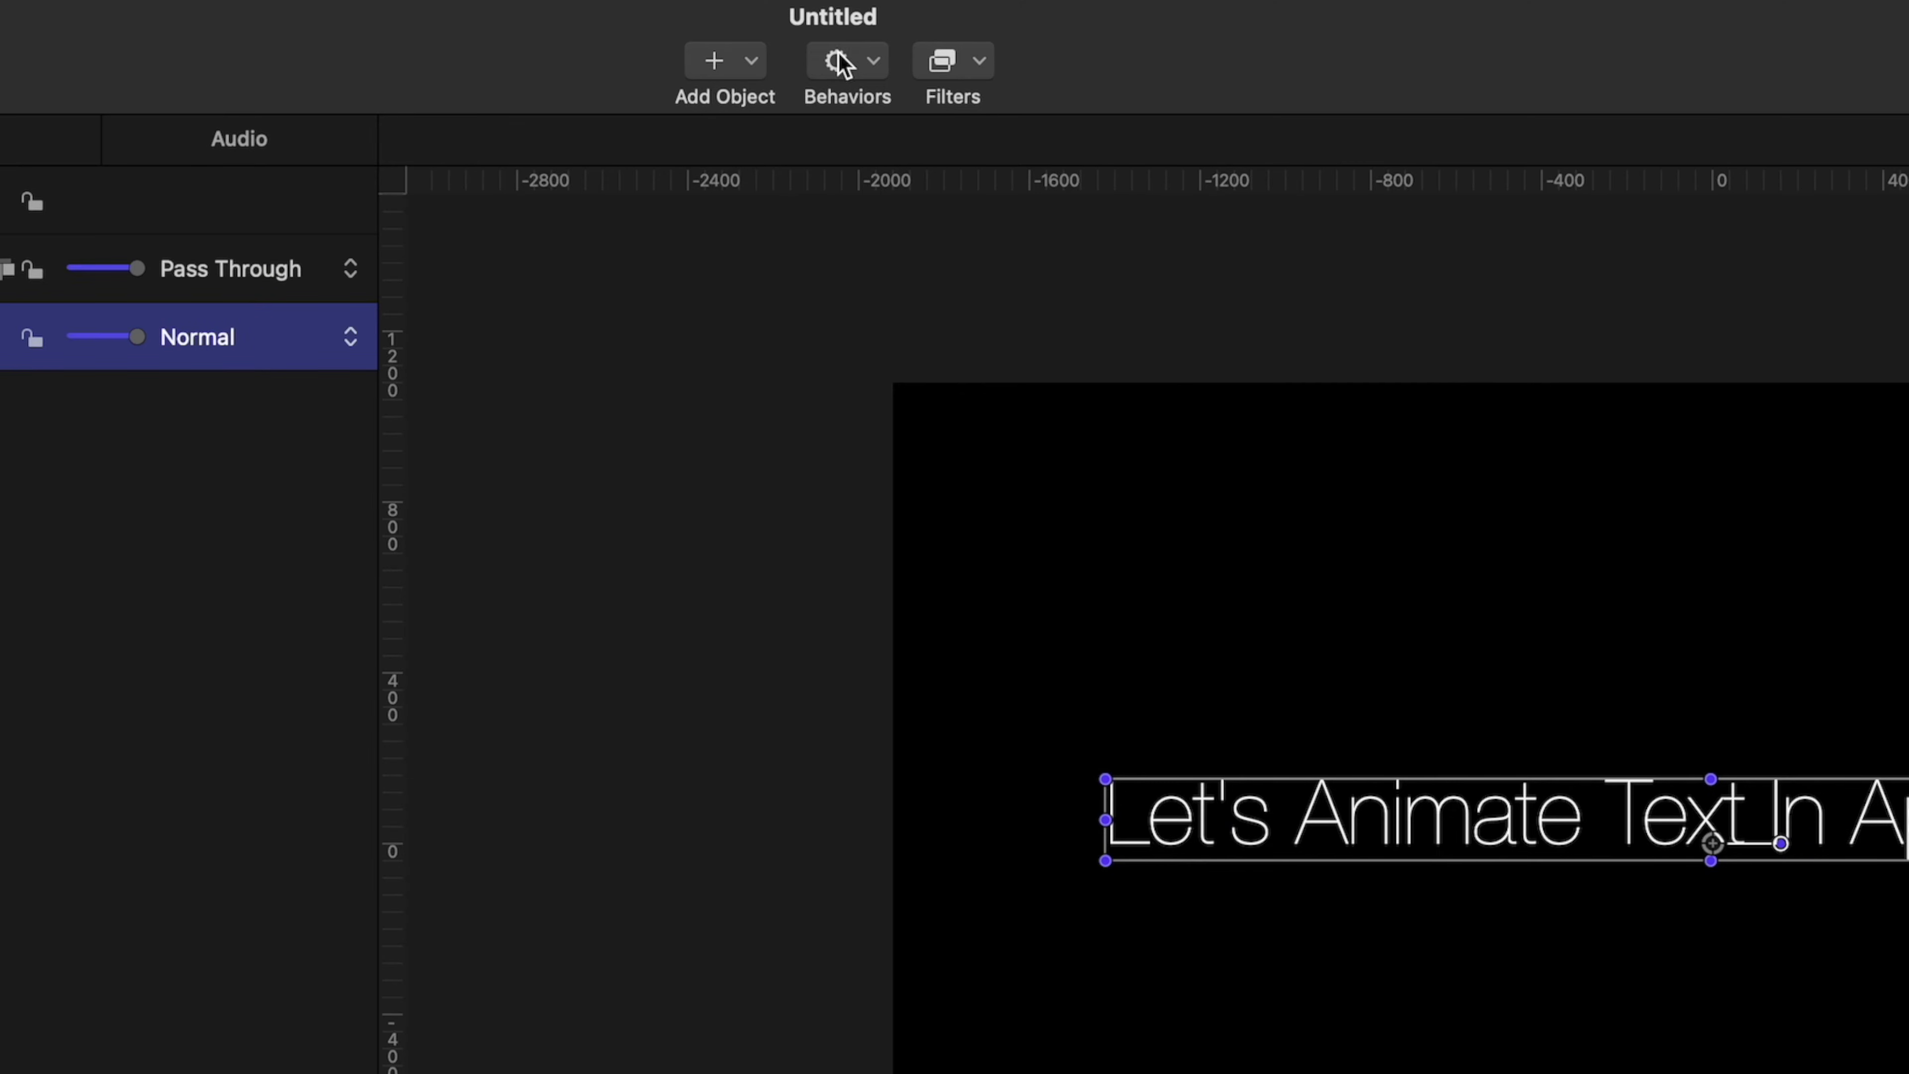
# Add the Bounce In text behaviour to the title and preview it from the start.
pyautogui.click(840, 62)
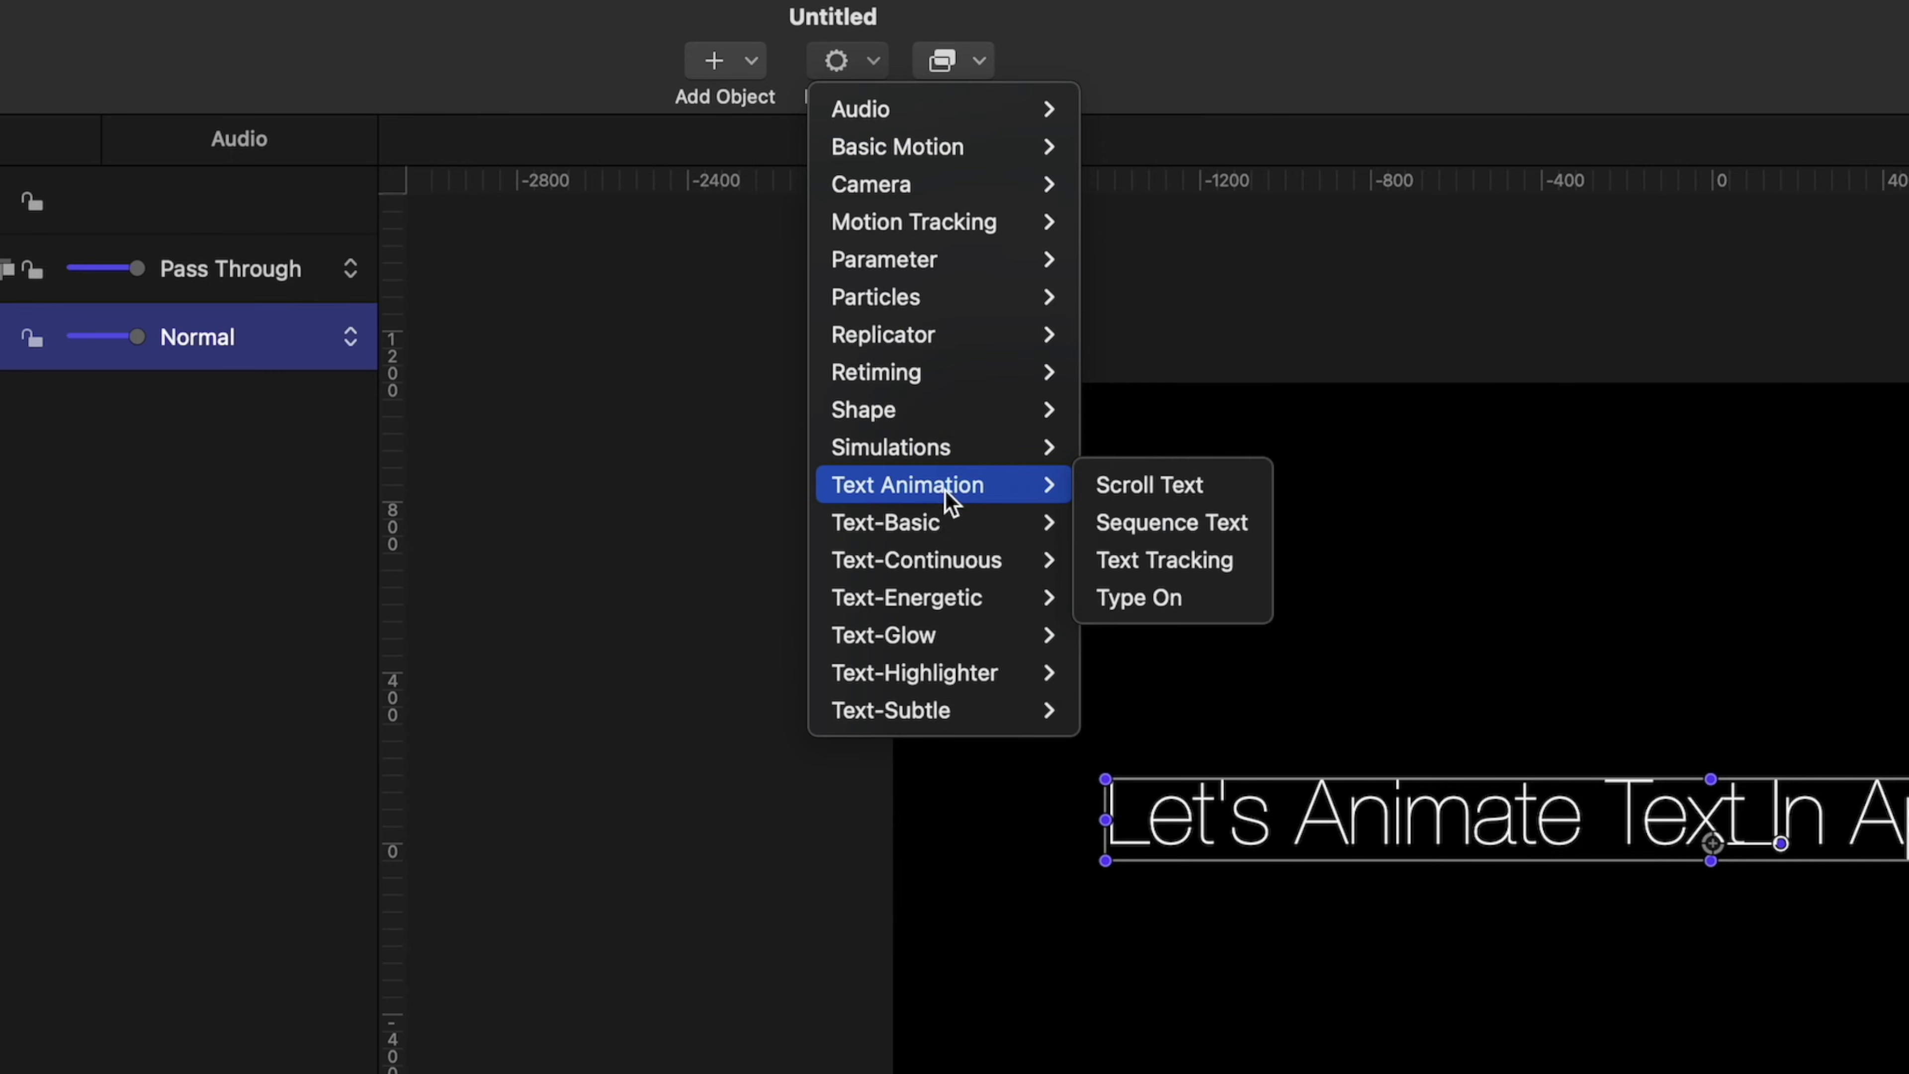
pyautogui.moveTo(925, 570)
pyautogui.moveTo(886, 611)
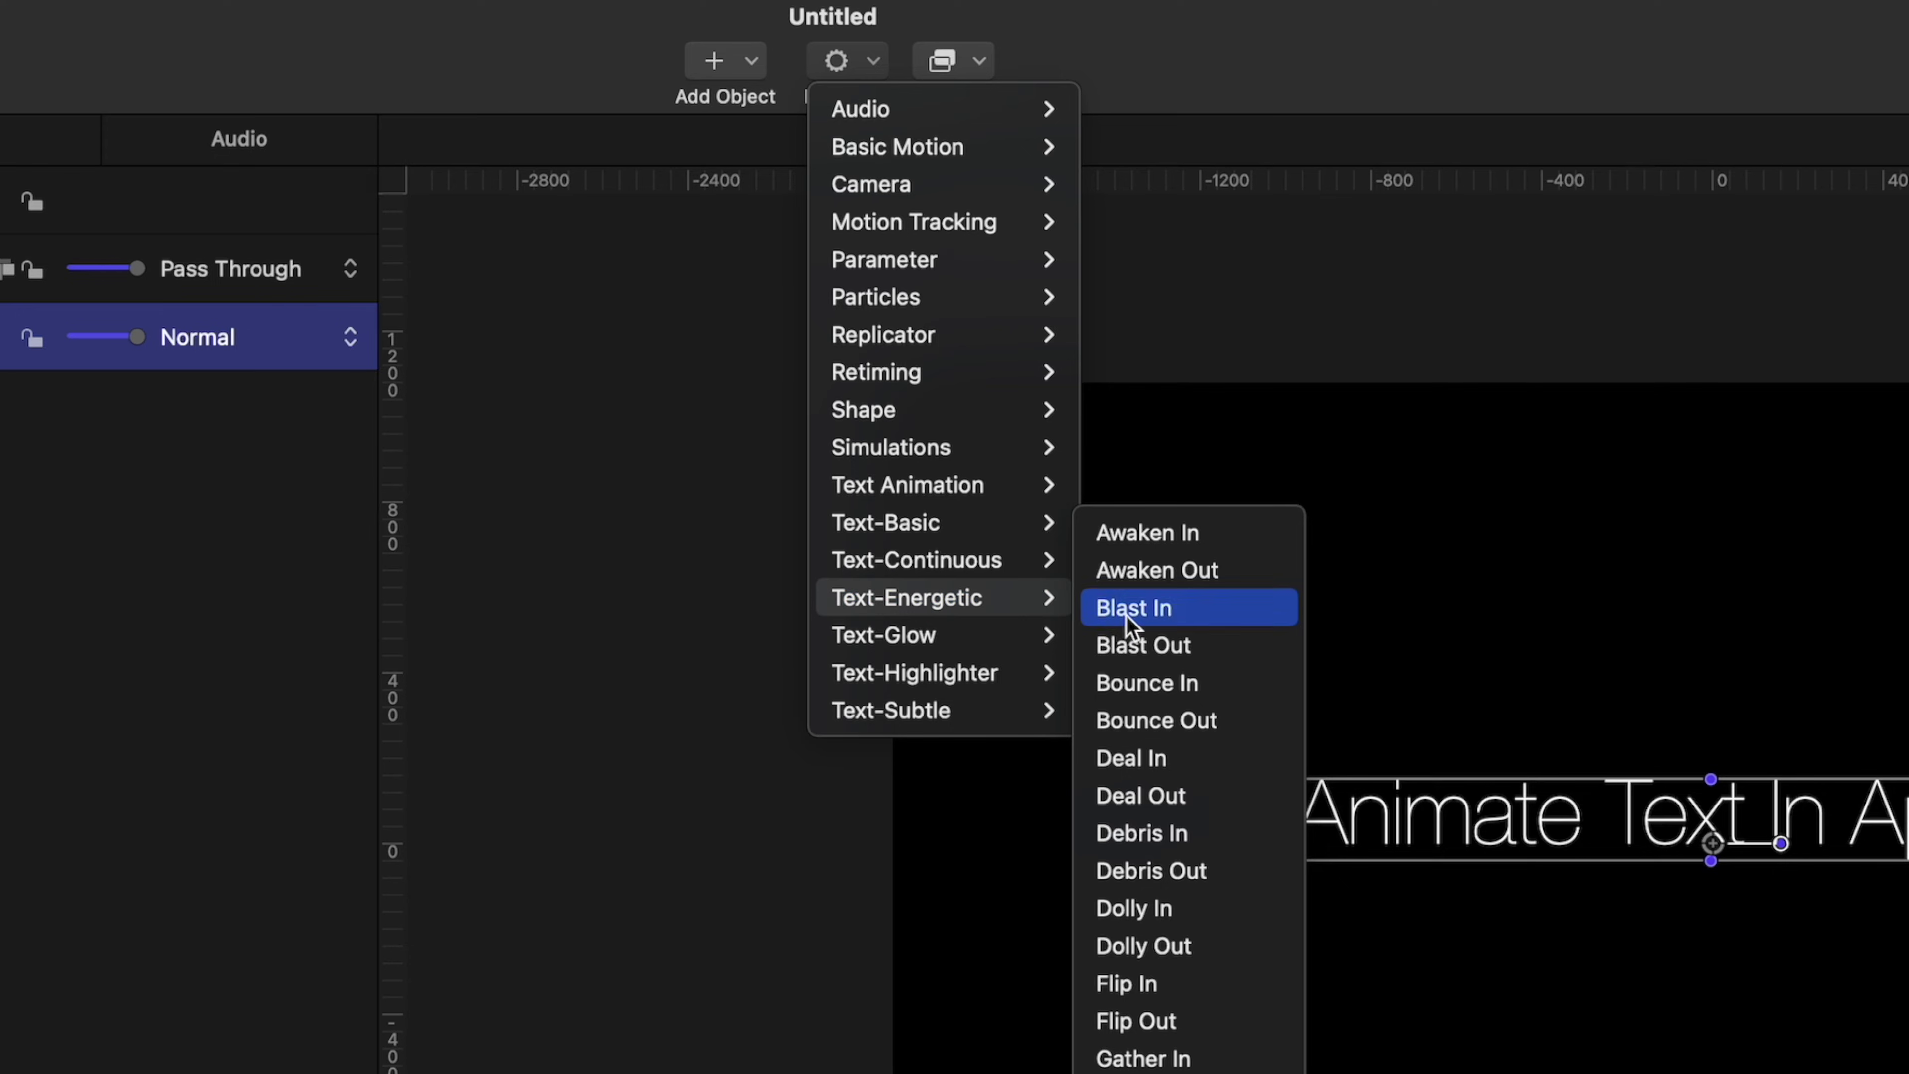
pyautogui.click(1143, 683)
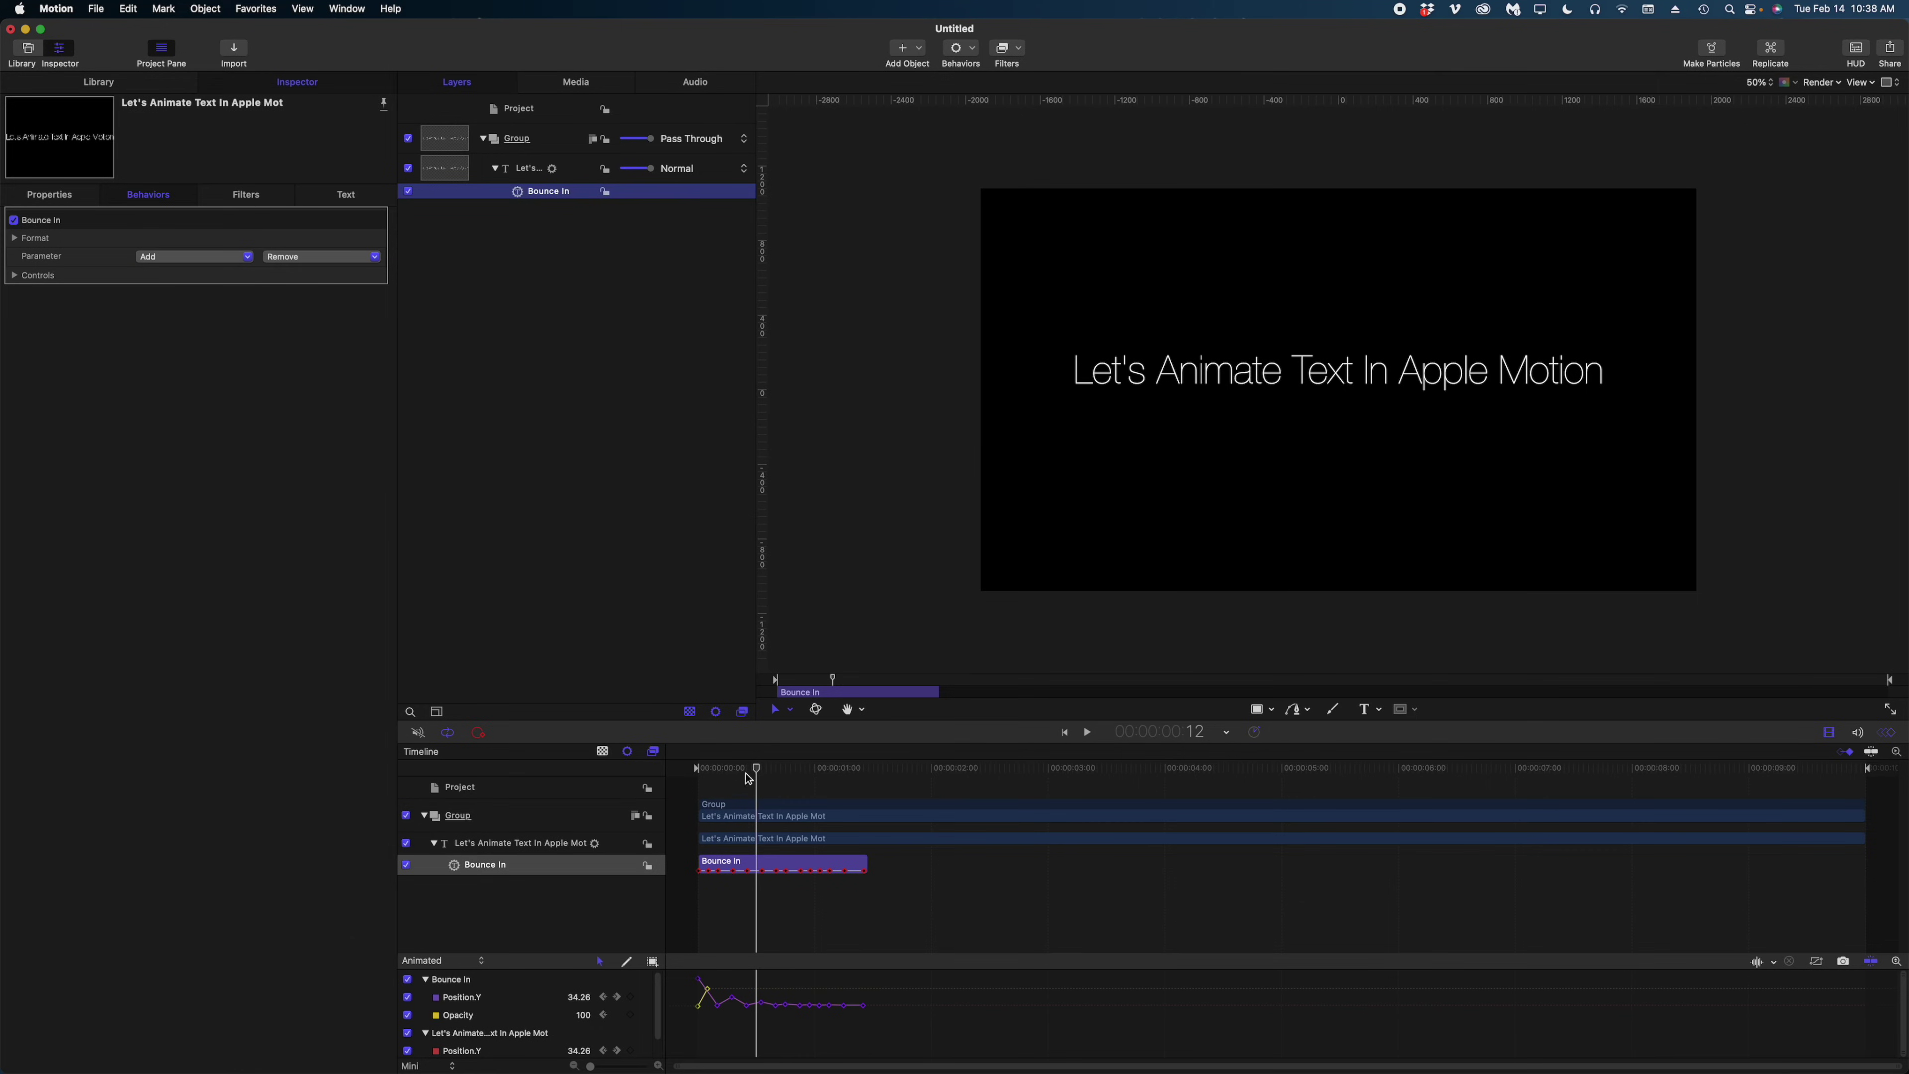
pyautogui.press('space')
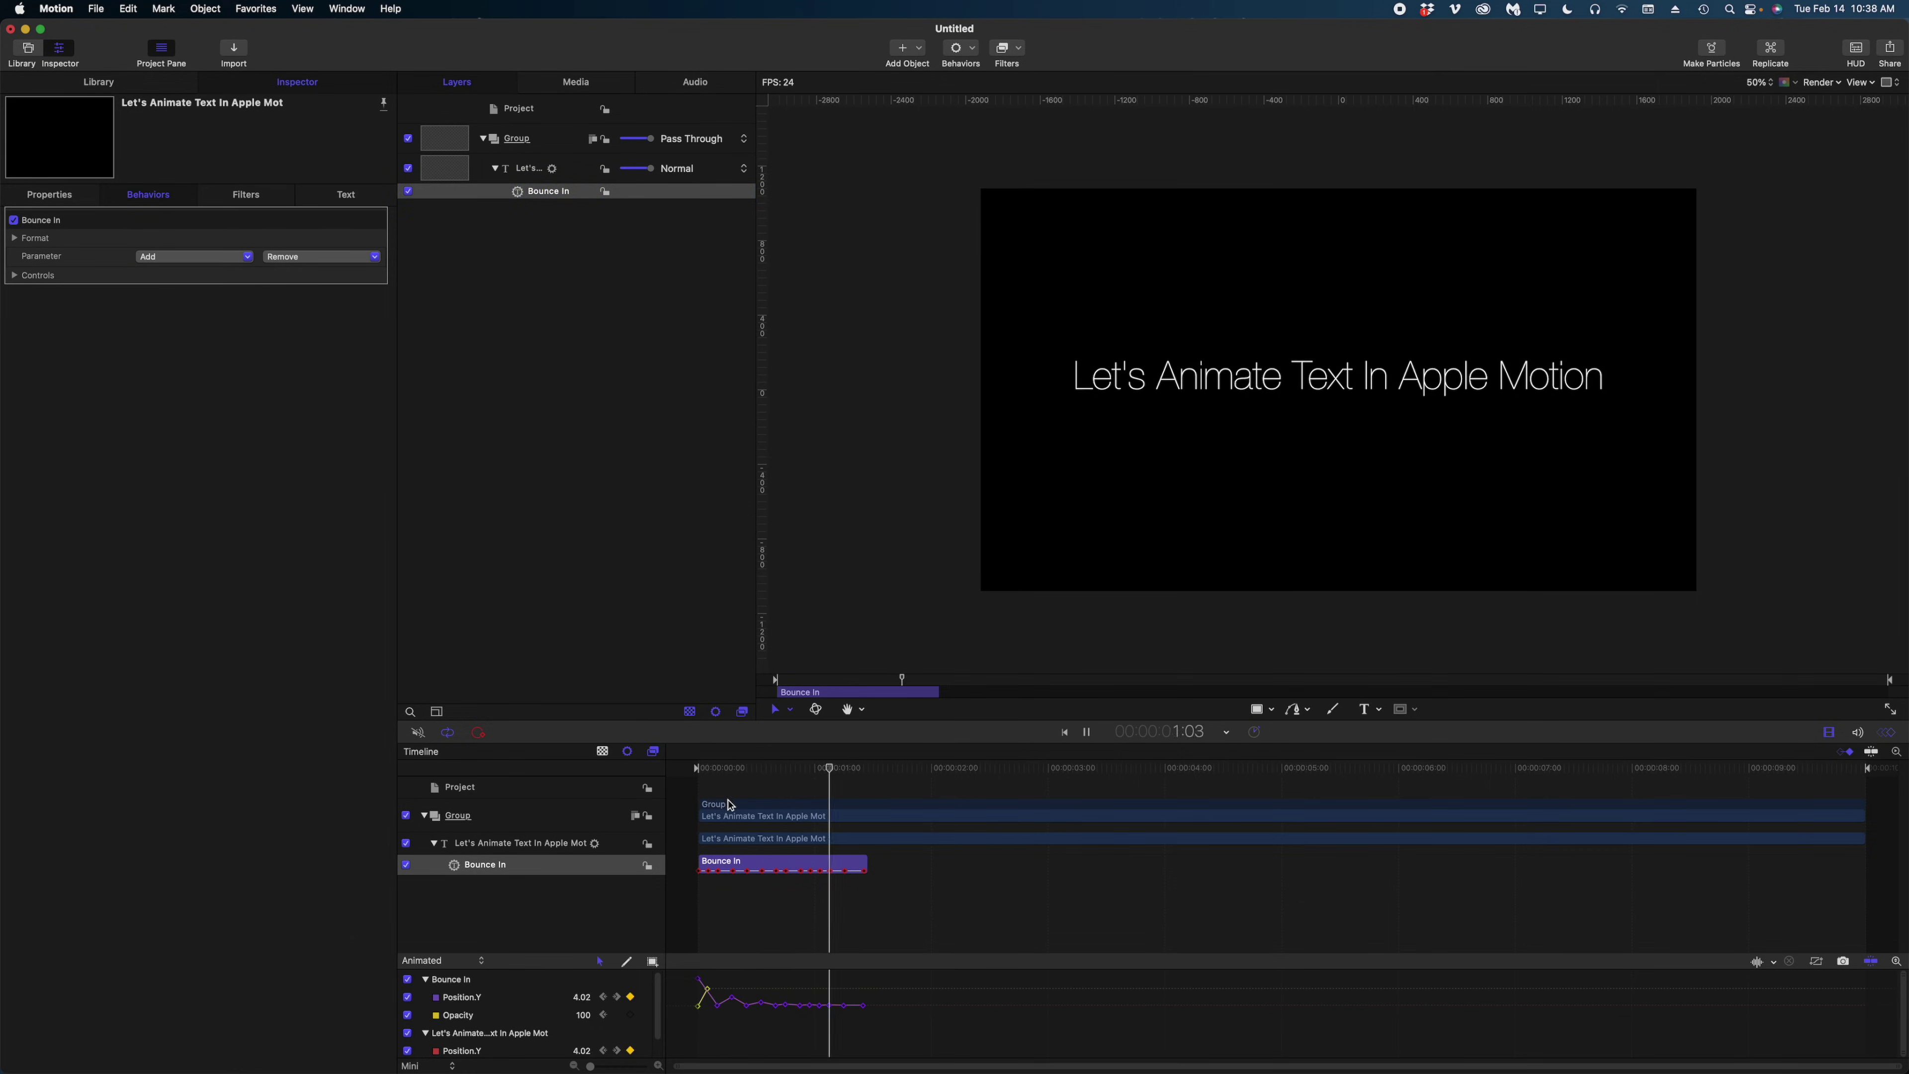
pyautogui.press('space')
pyautogui.press('Home')
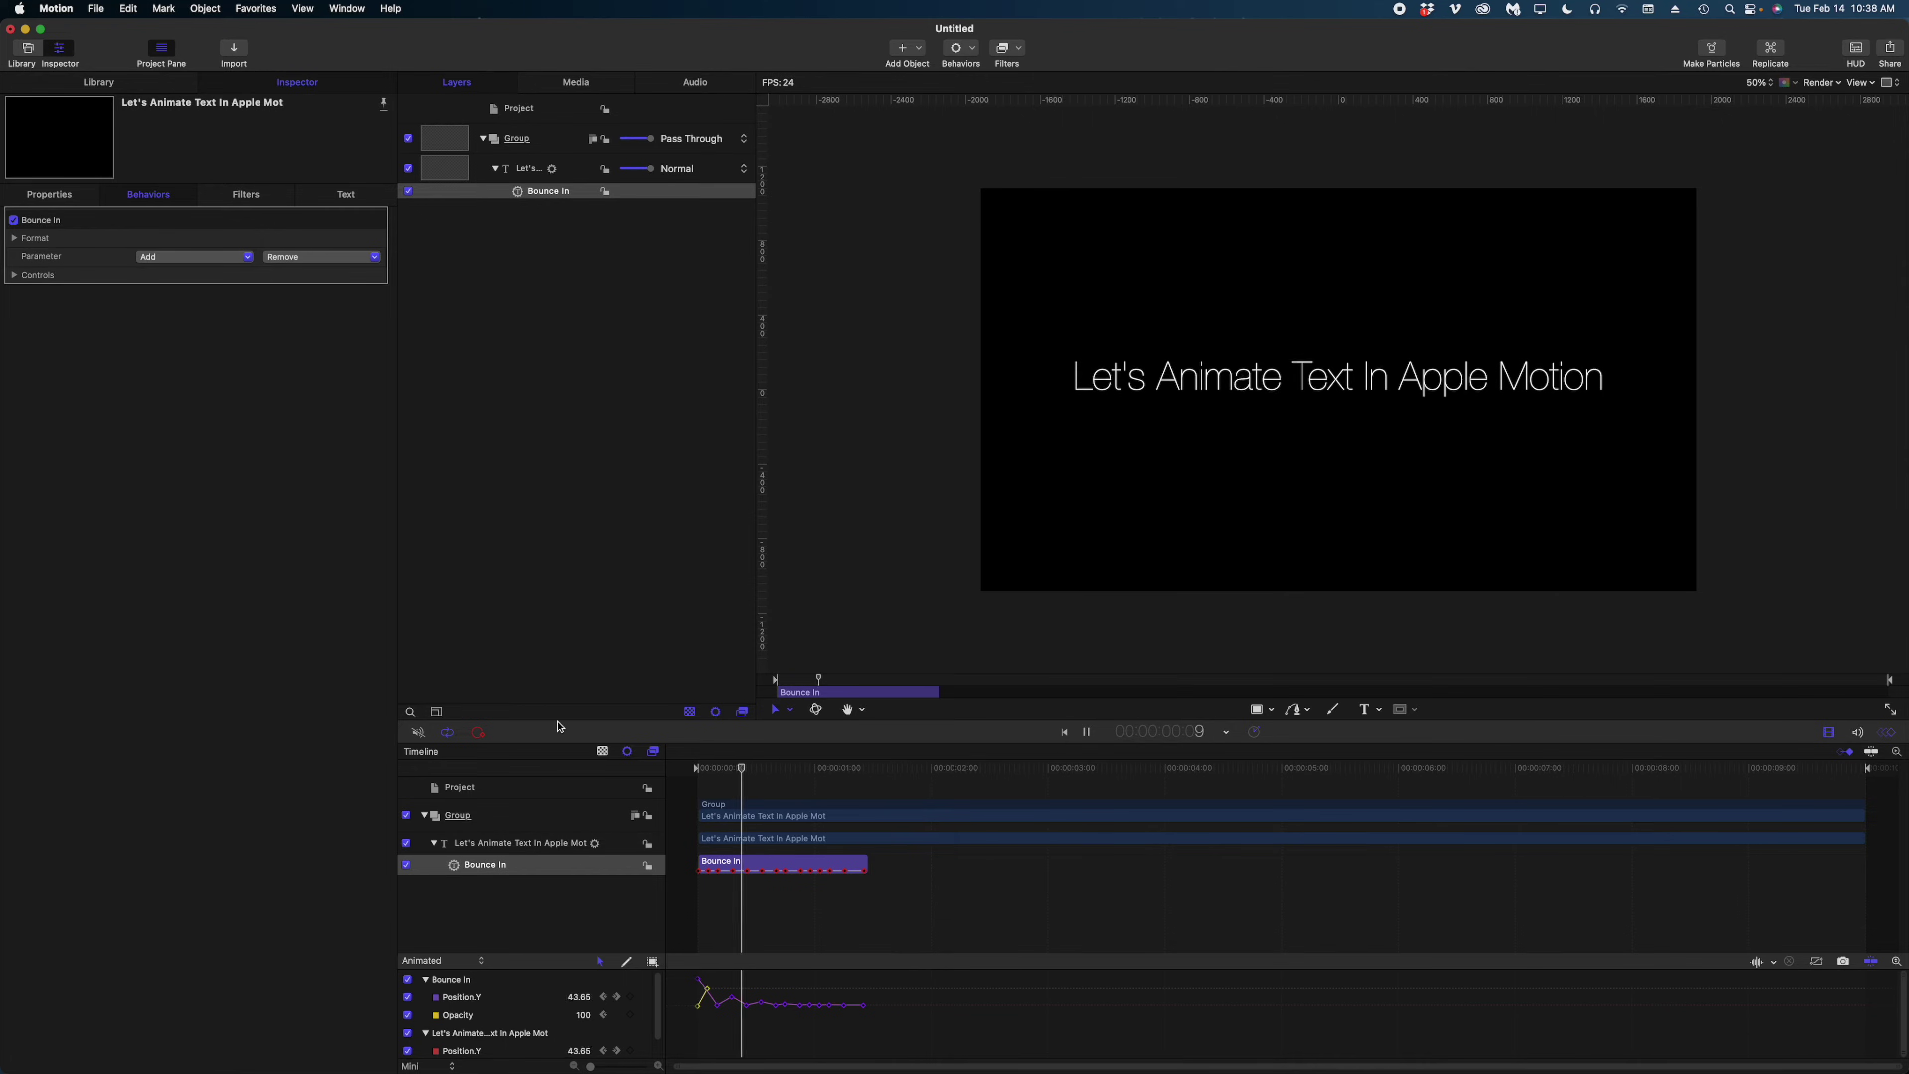
# Set Bounce In to animate by Word with Spread 23, then play it back.
pyautogui.press('space')
pyautogui.click(14, 238)
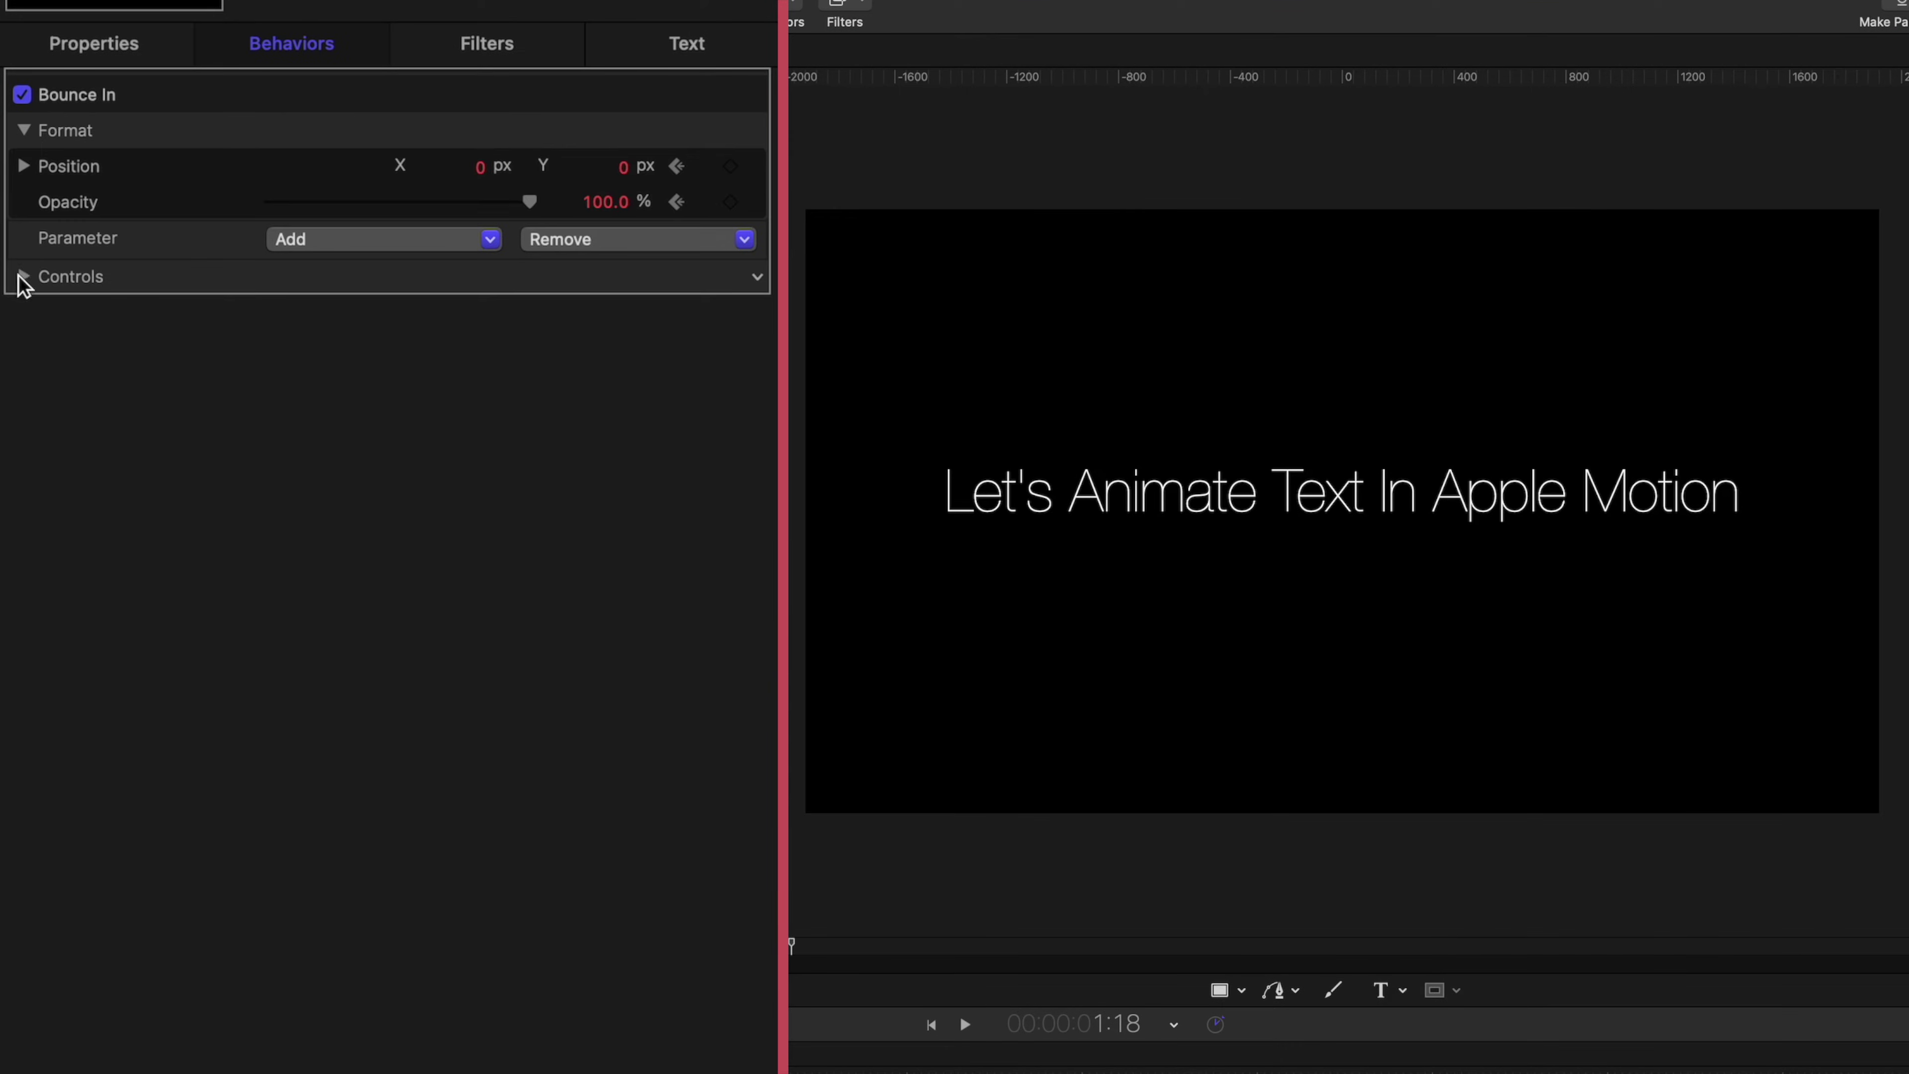
pyautogui.click(14, 311)
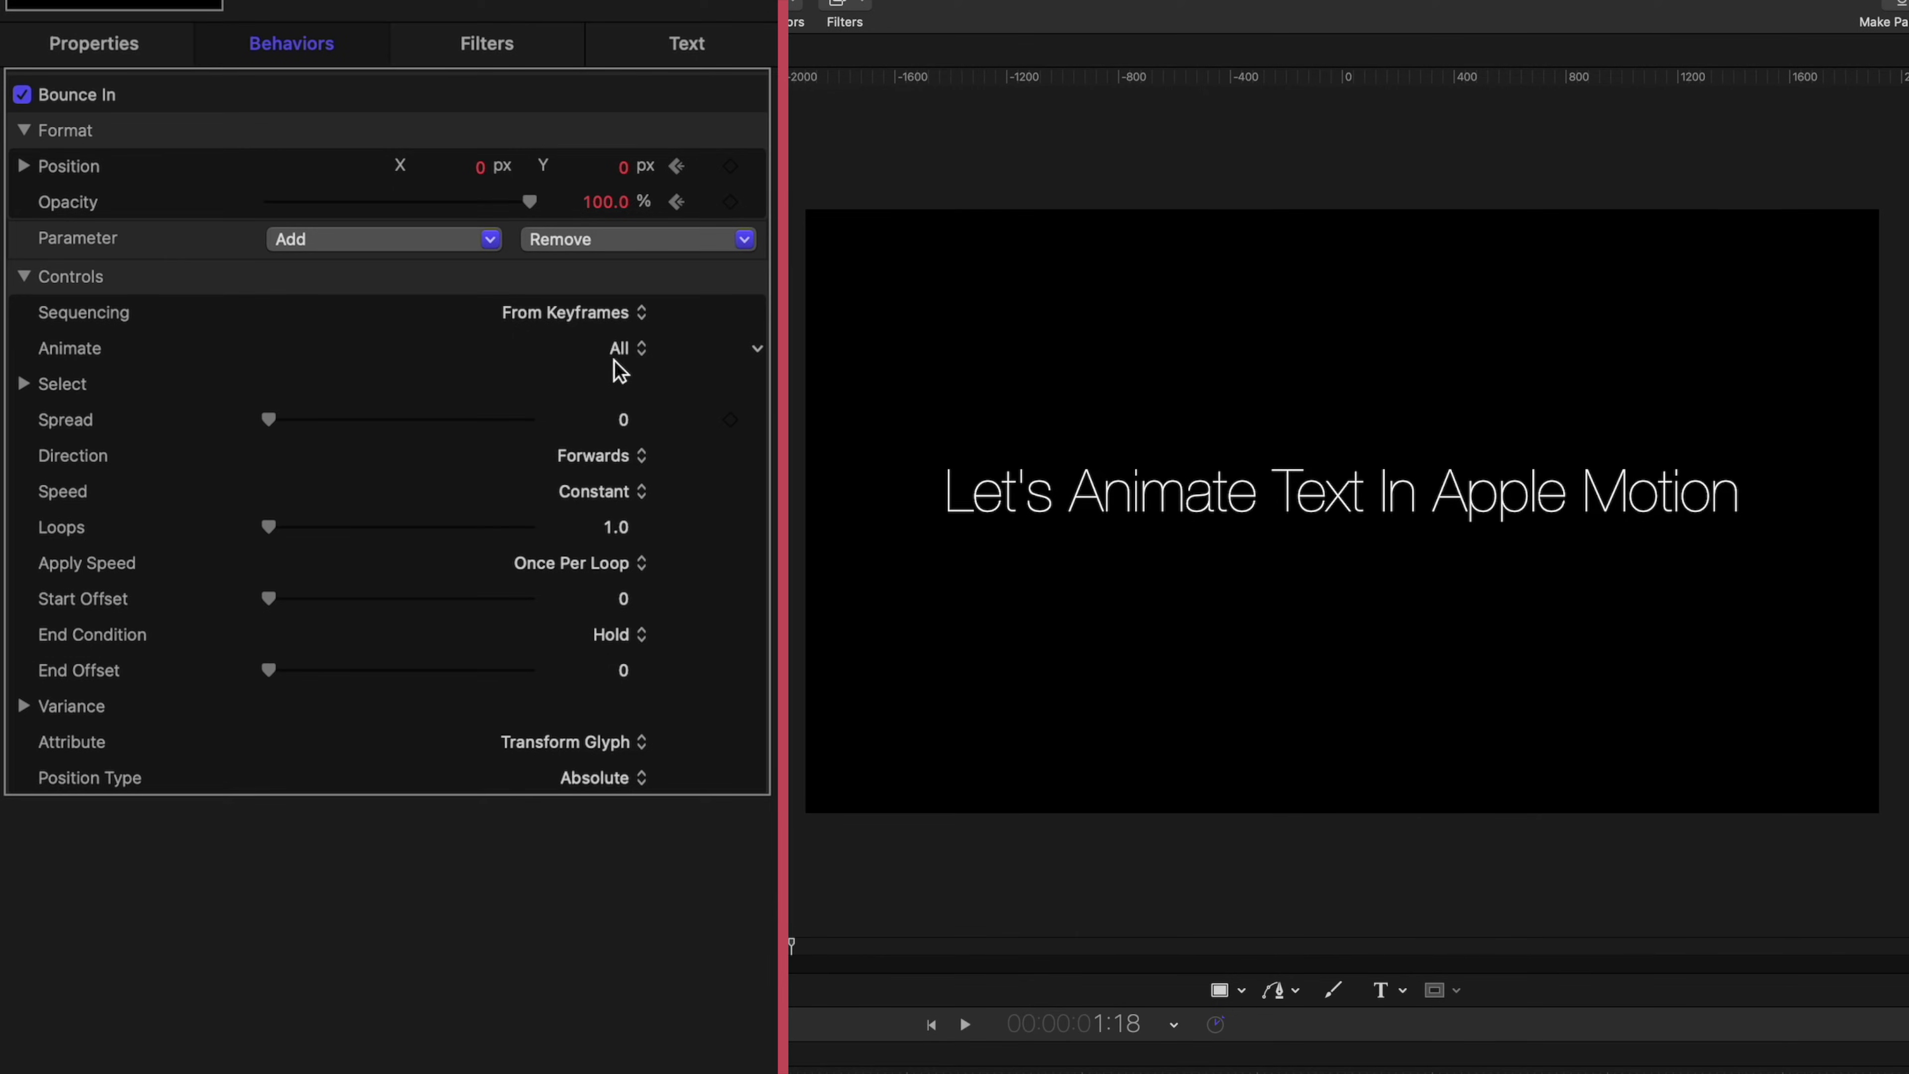
pyautogui.click(629, 353)
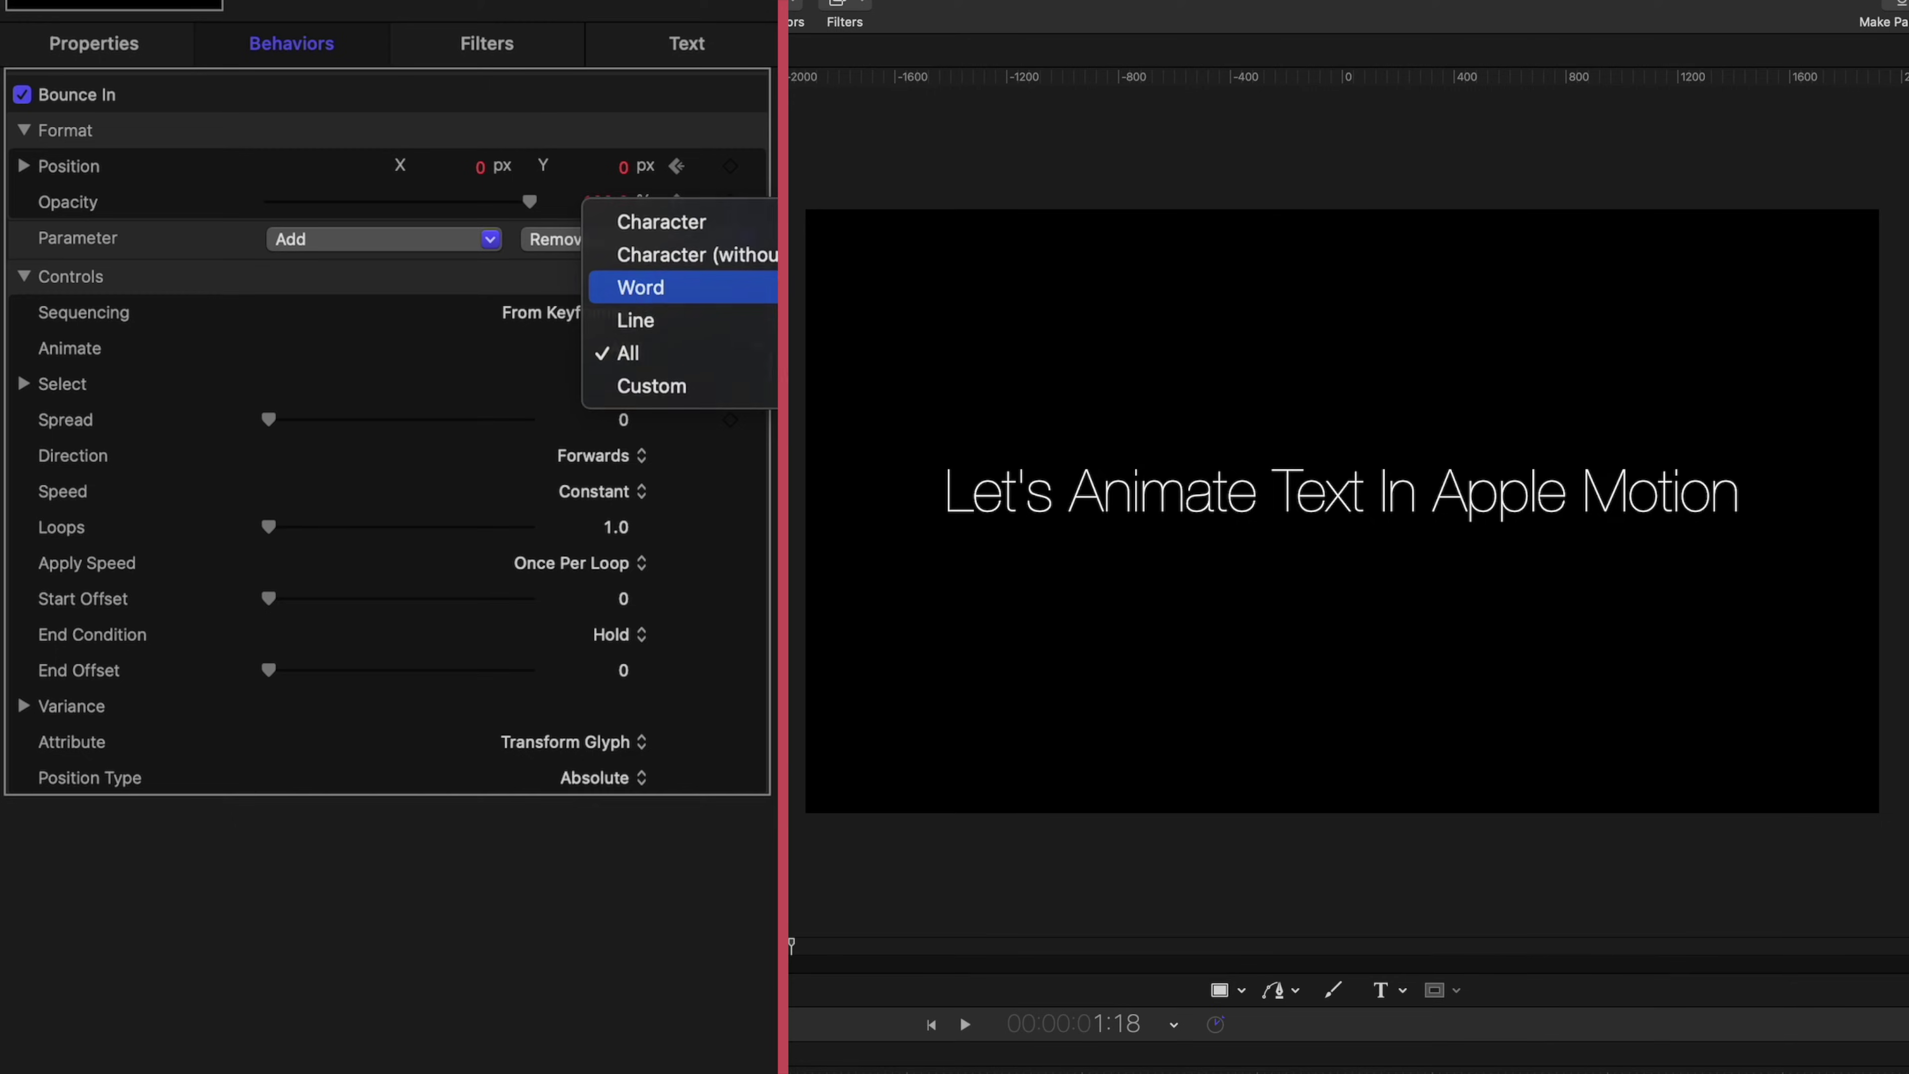
pyautogui.press('Return')
pyautogui.click(962, 1022)
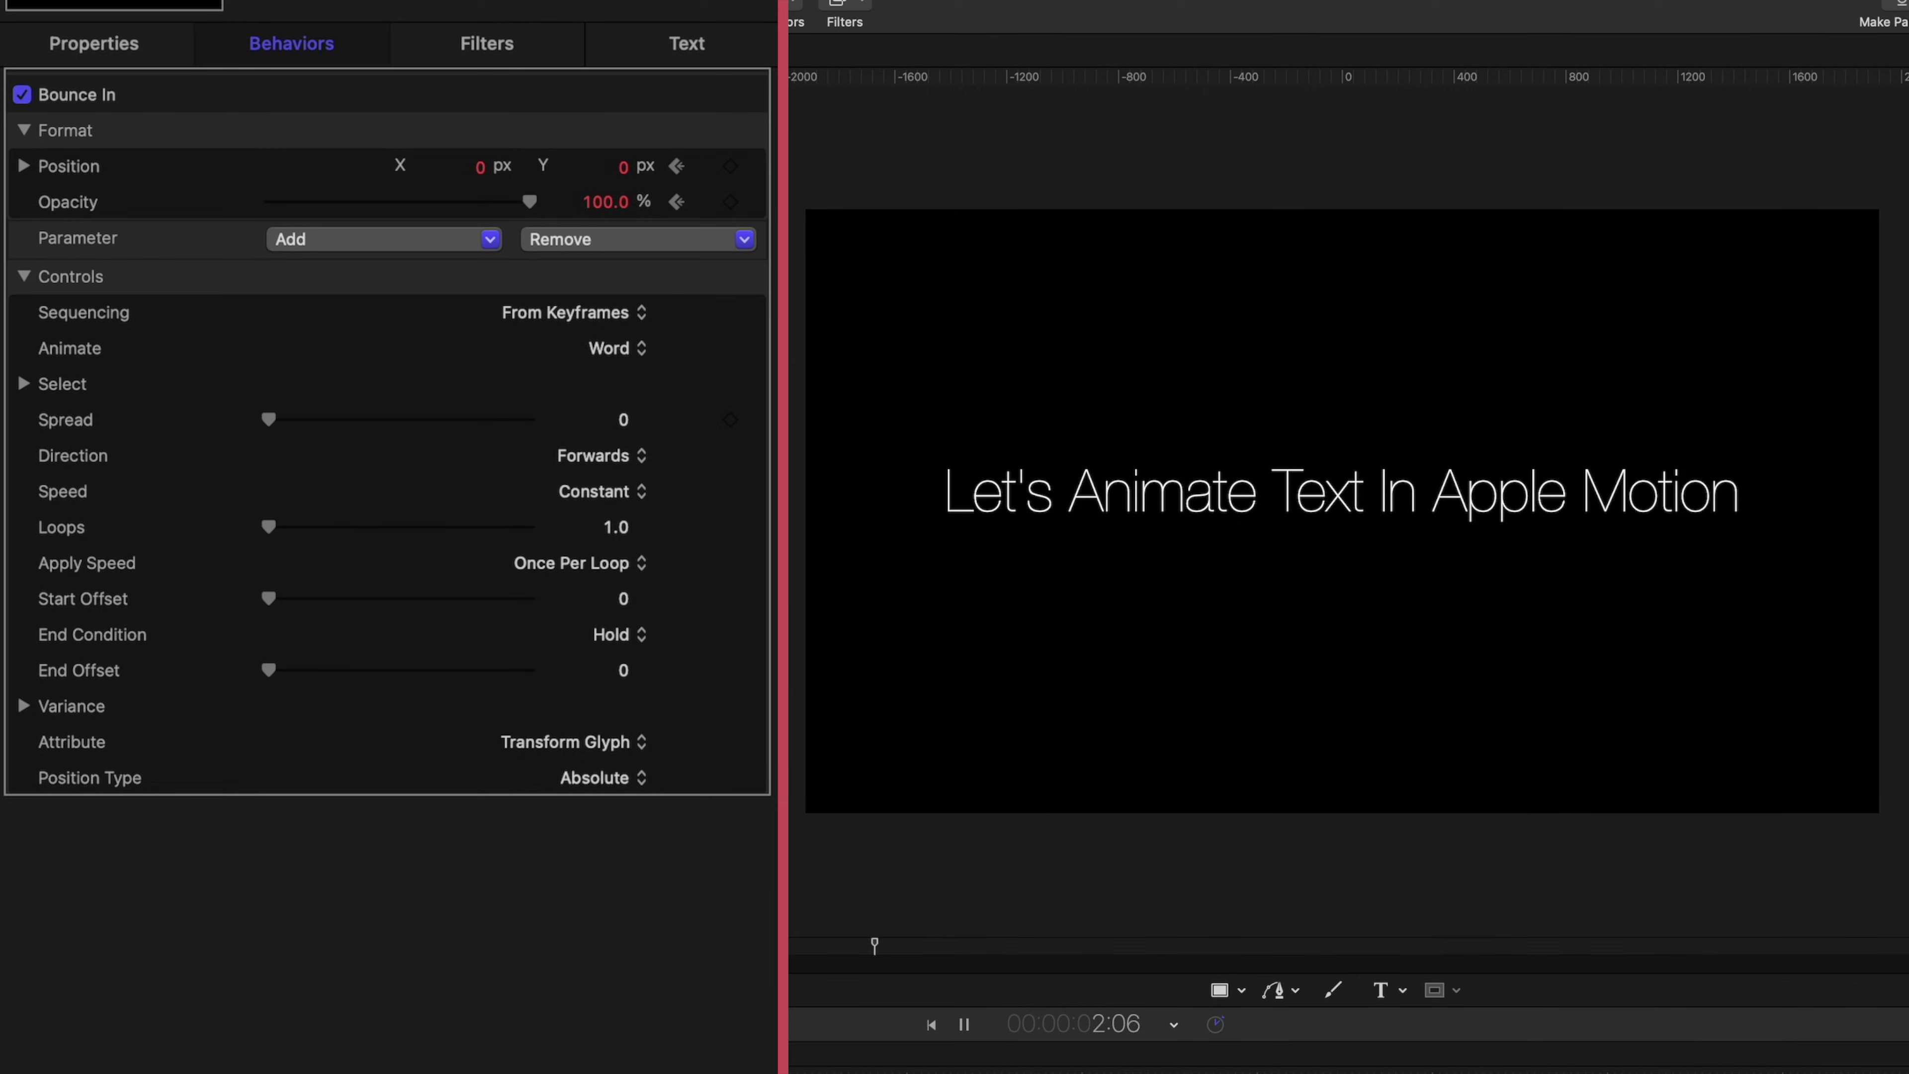
pyautogui.moveTo(269, 419); pyautogui.dragTo(329, 419)
pyautogui.press('space')
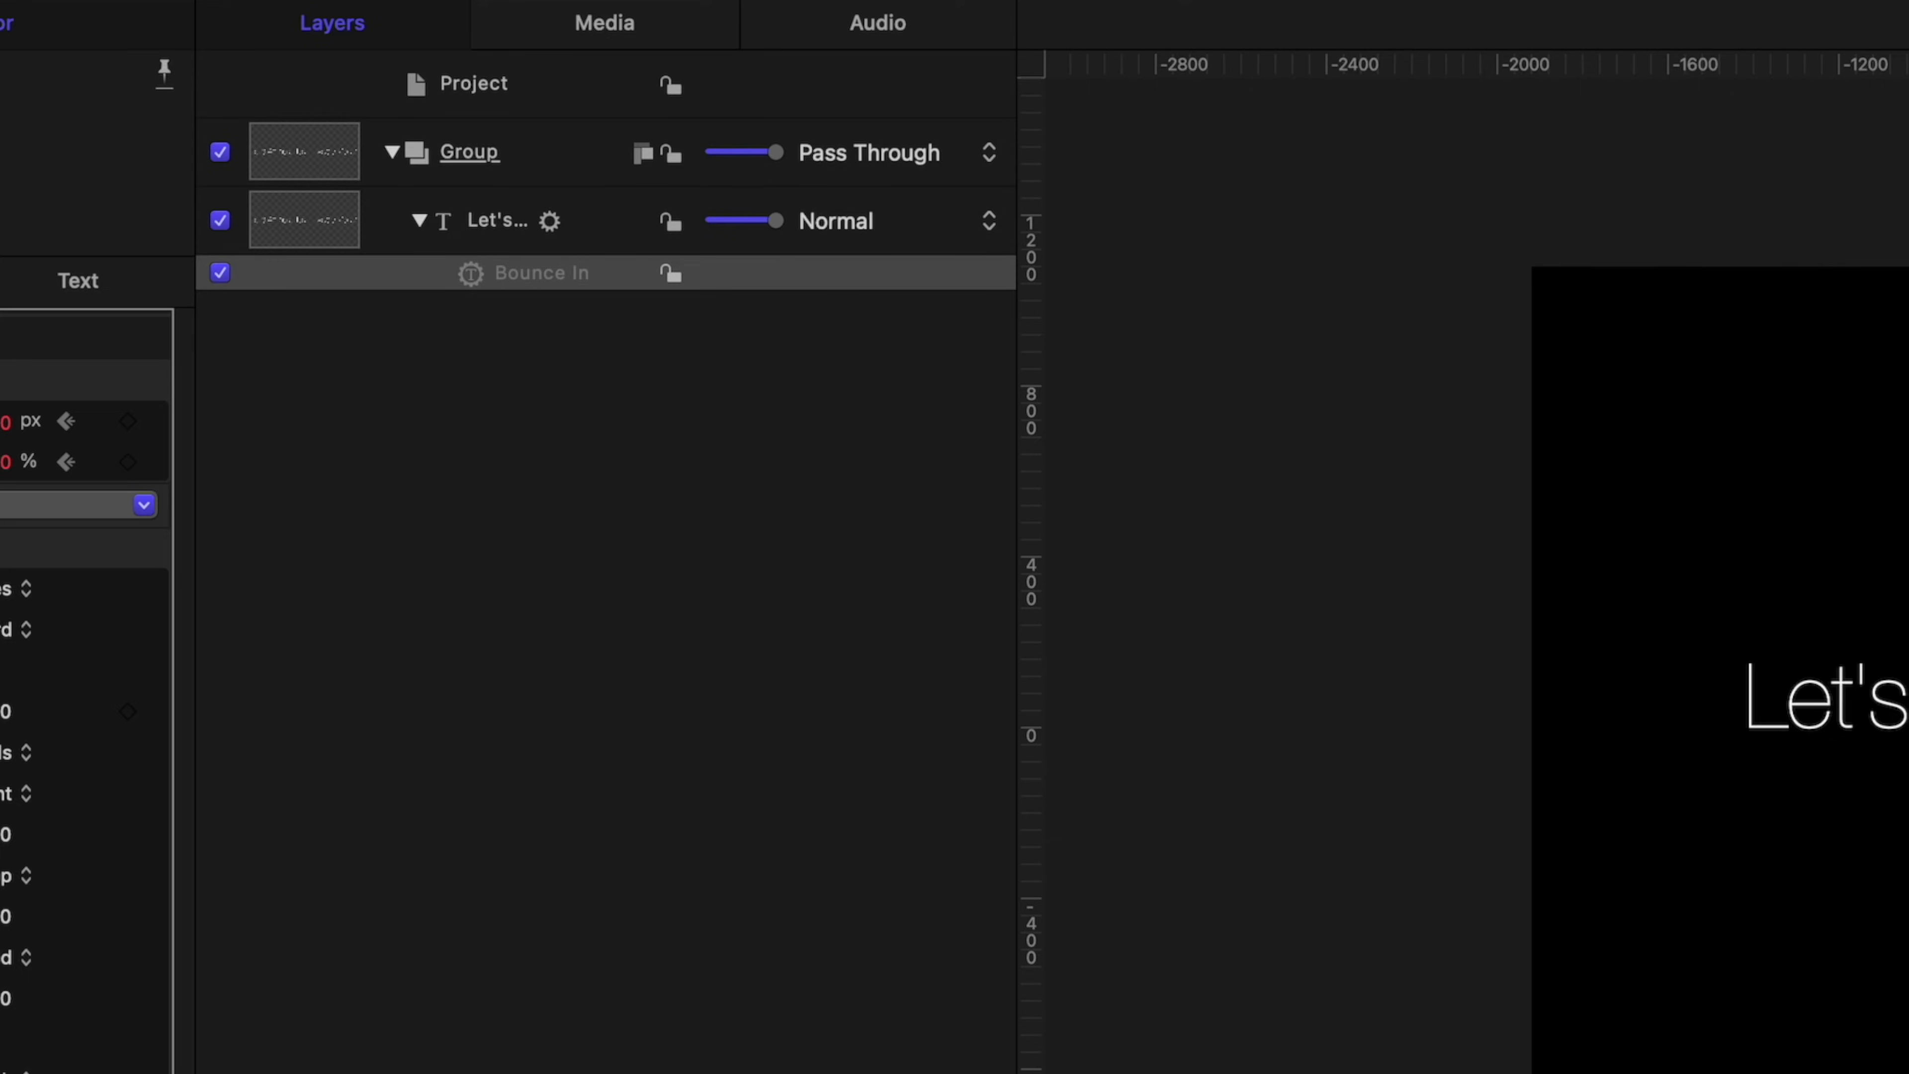
# Add a Pirouette behaviour to the title text layer.
pyautogui.click(462, 214)
pyautogui.click(992, 30)
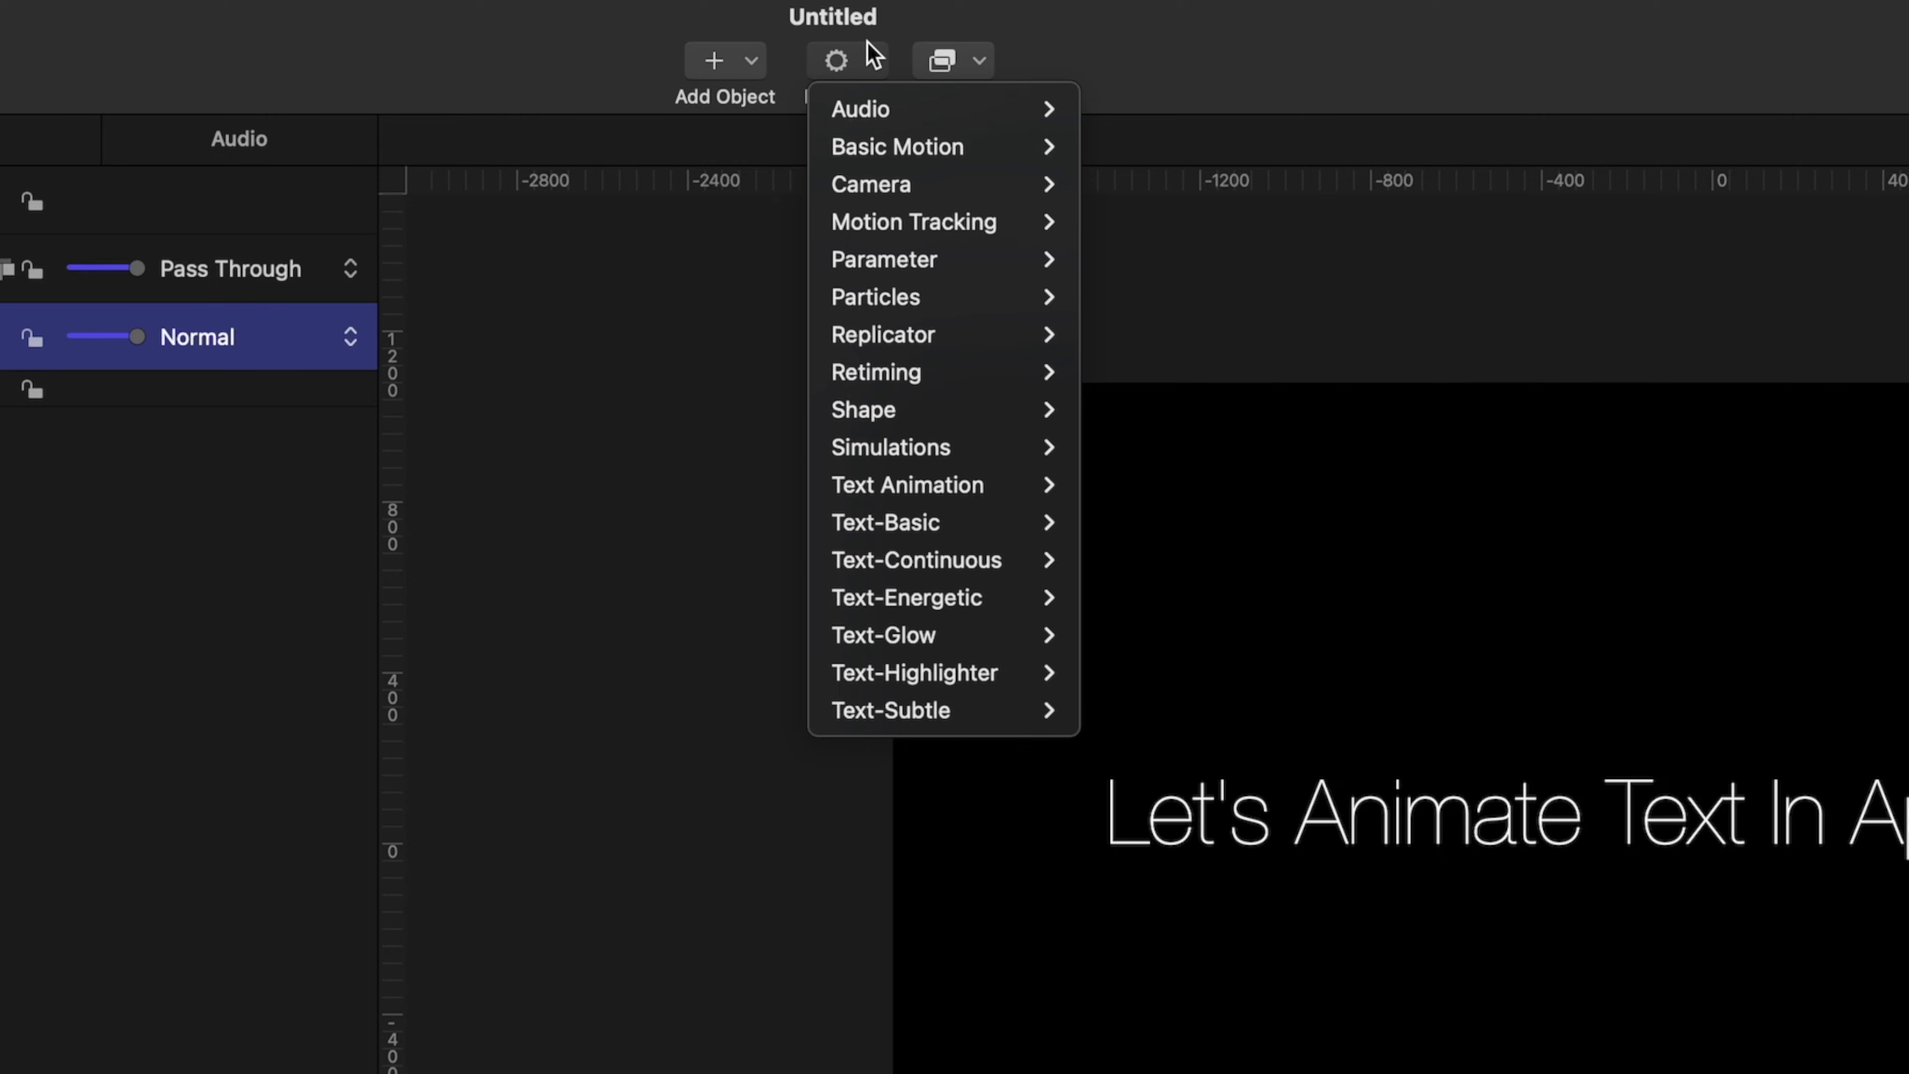
pyautogui.moveTo(943, 686)
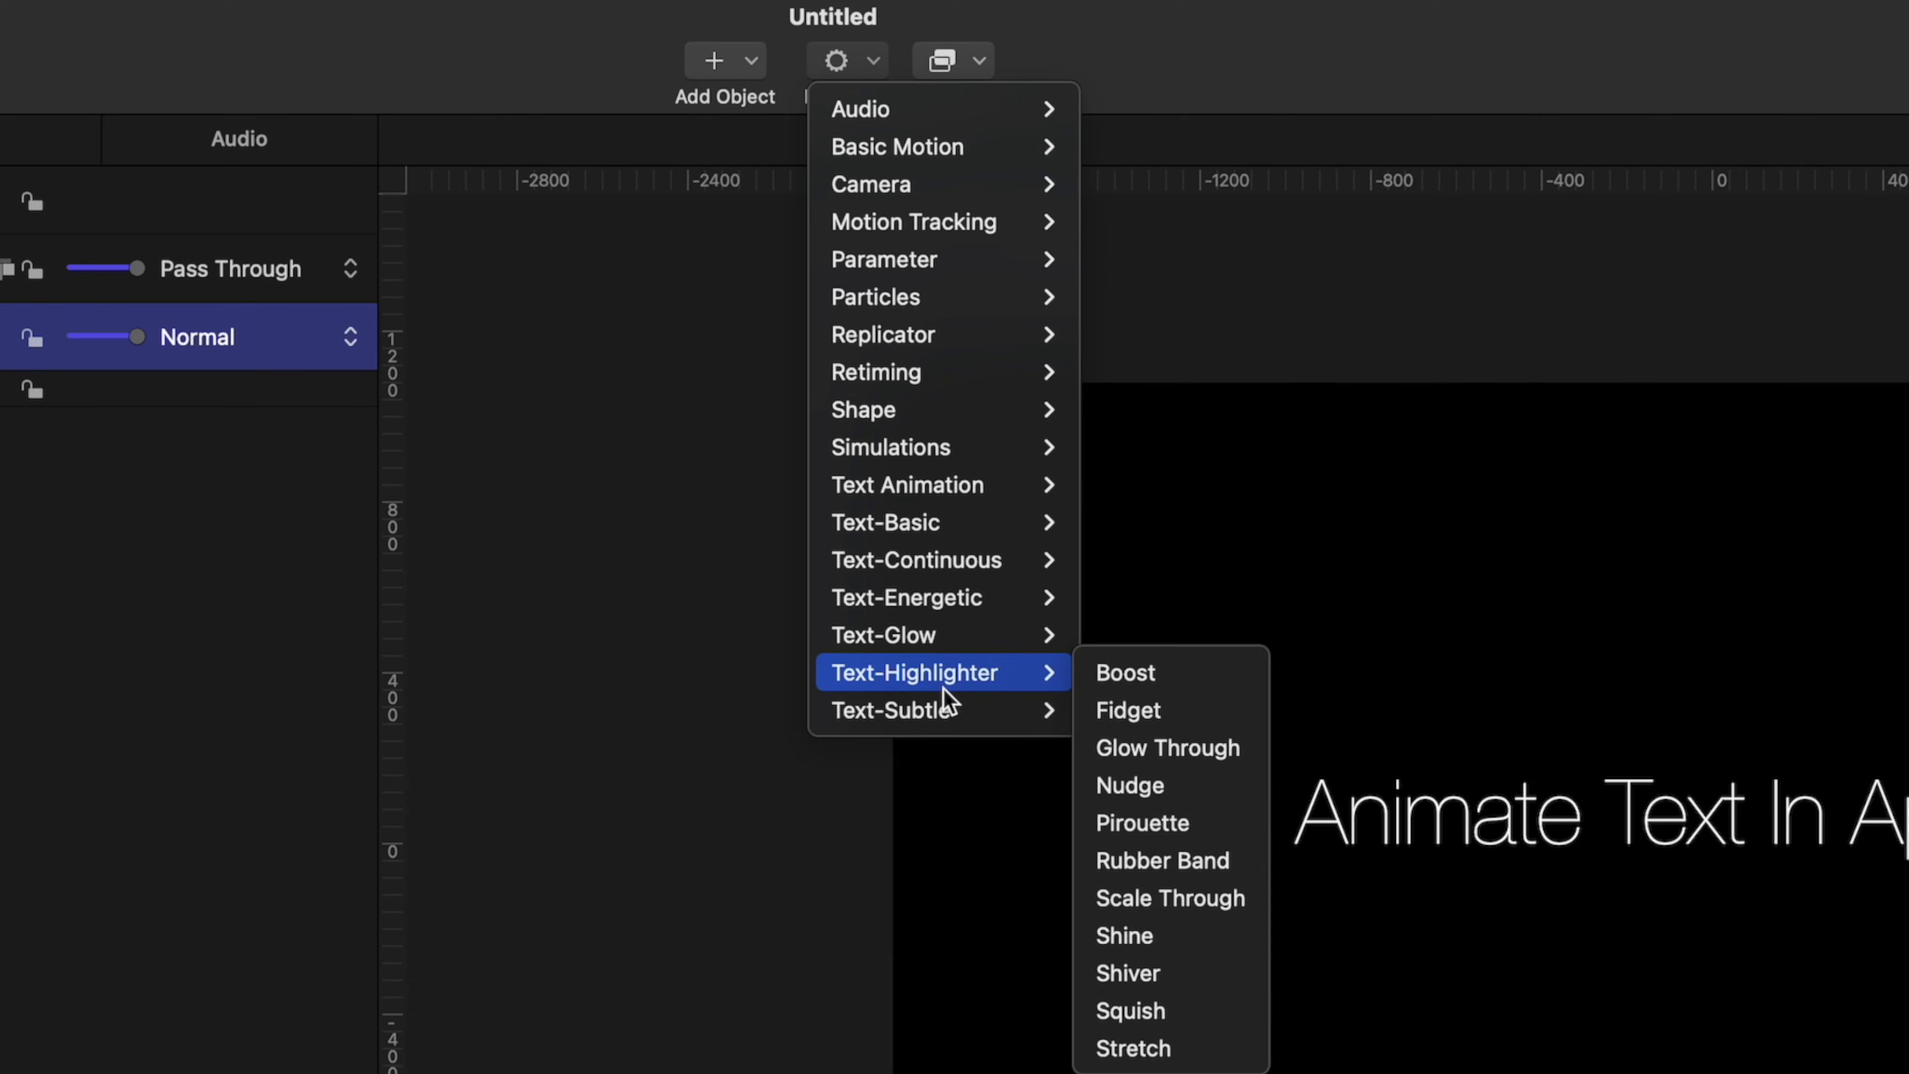
pyautogui.click(1142, 822)
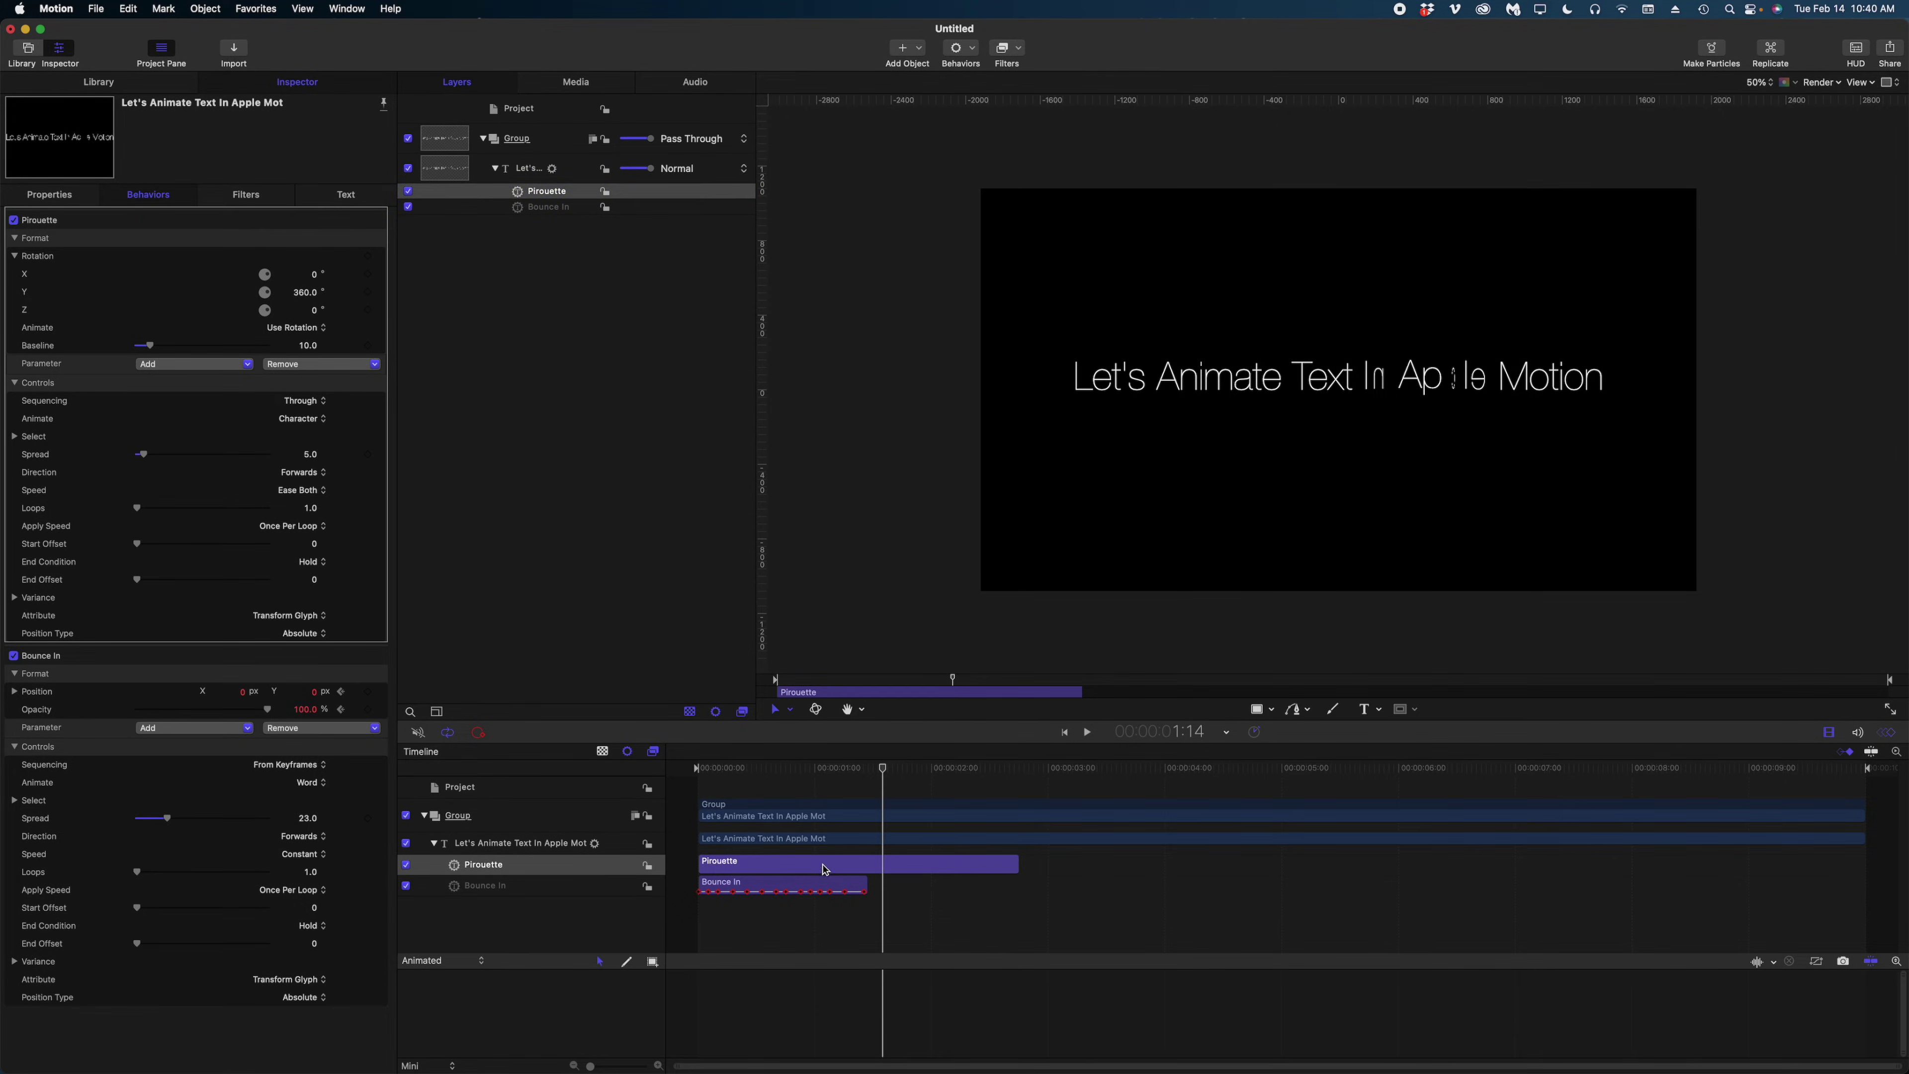
pyautogui.press('Home')
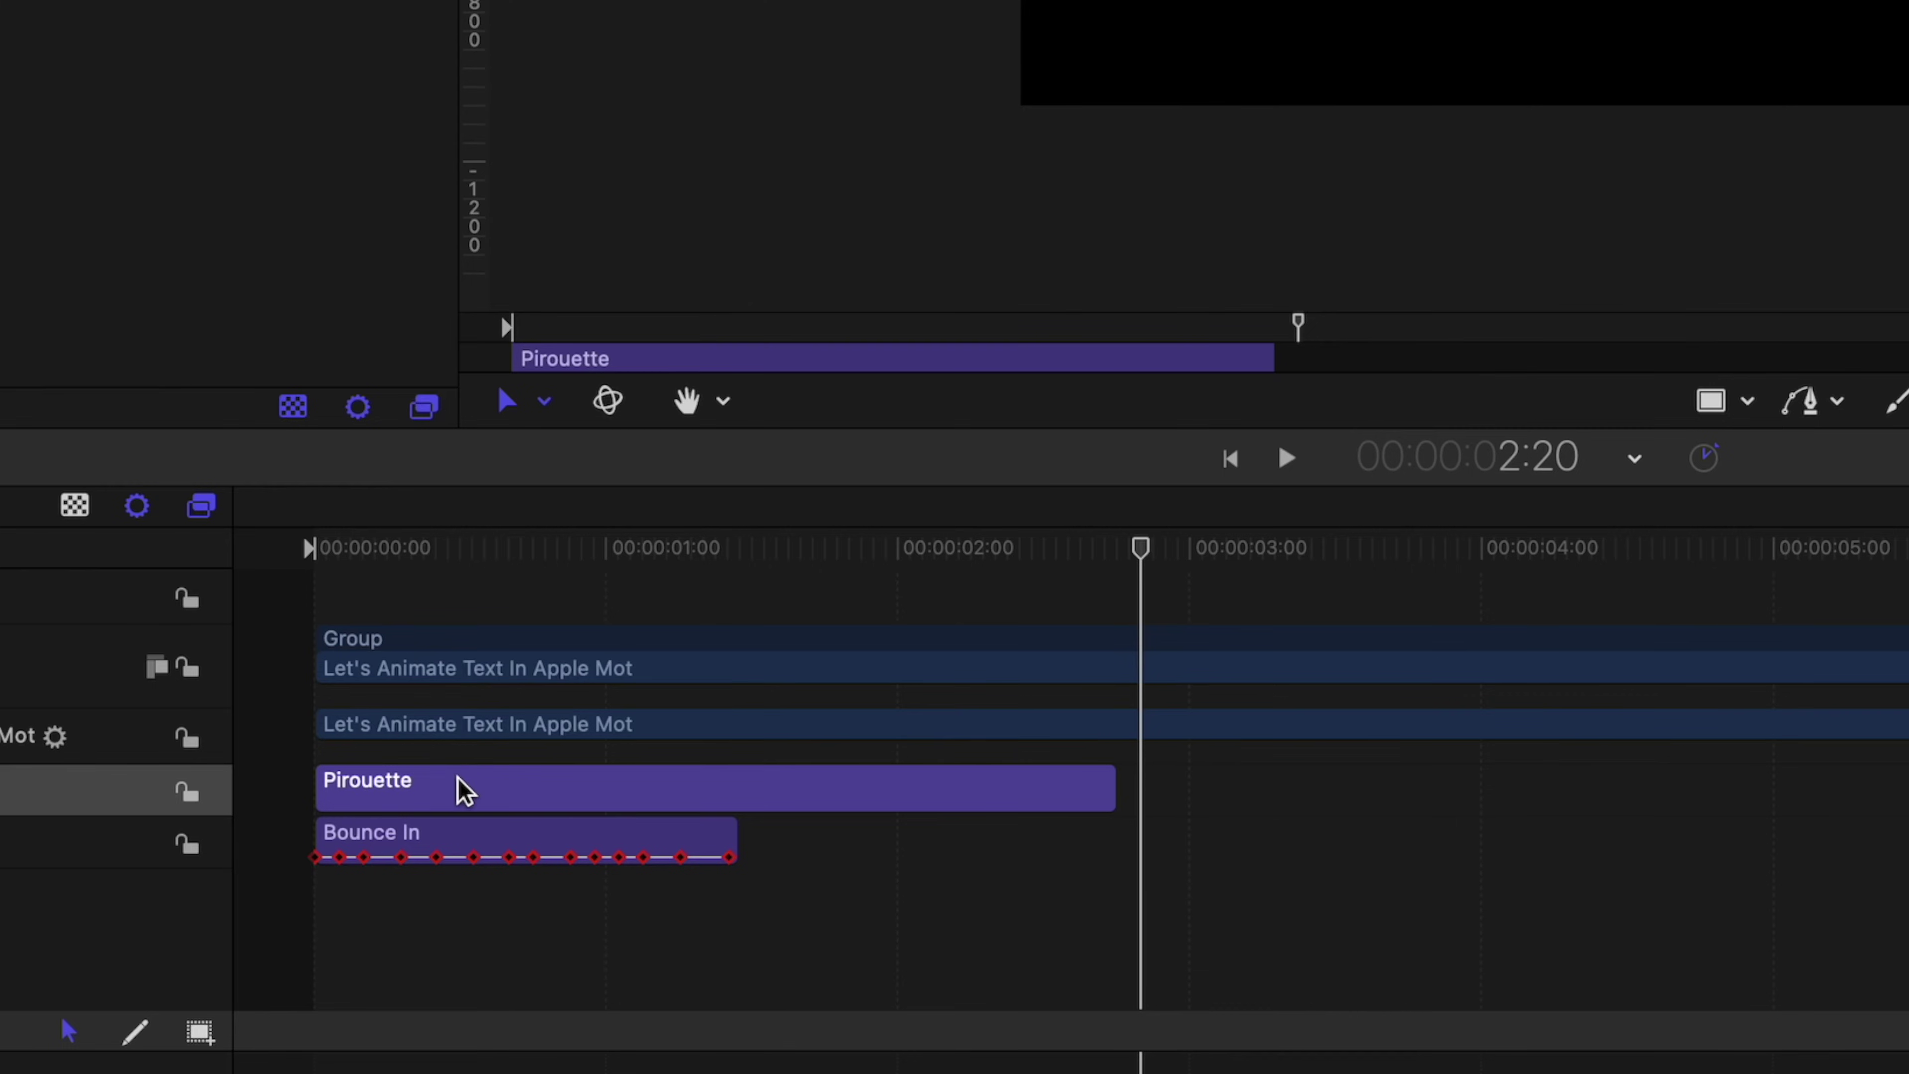
# Delay Pirouette to start about 10 frames in, shorten its duration, and replay the animation.
pyautogui.moveTo(464, 789); pyautogui.dragTo(560, 790)
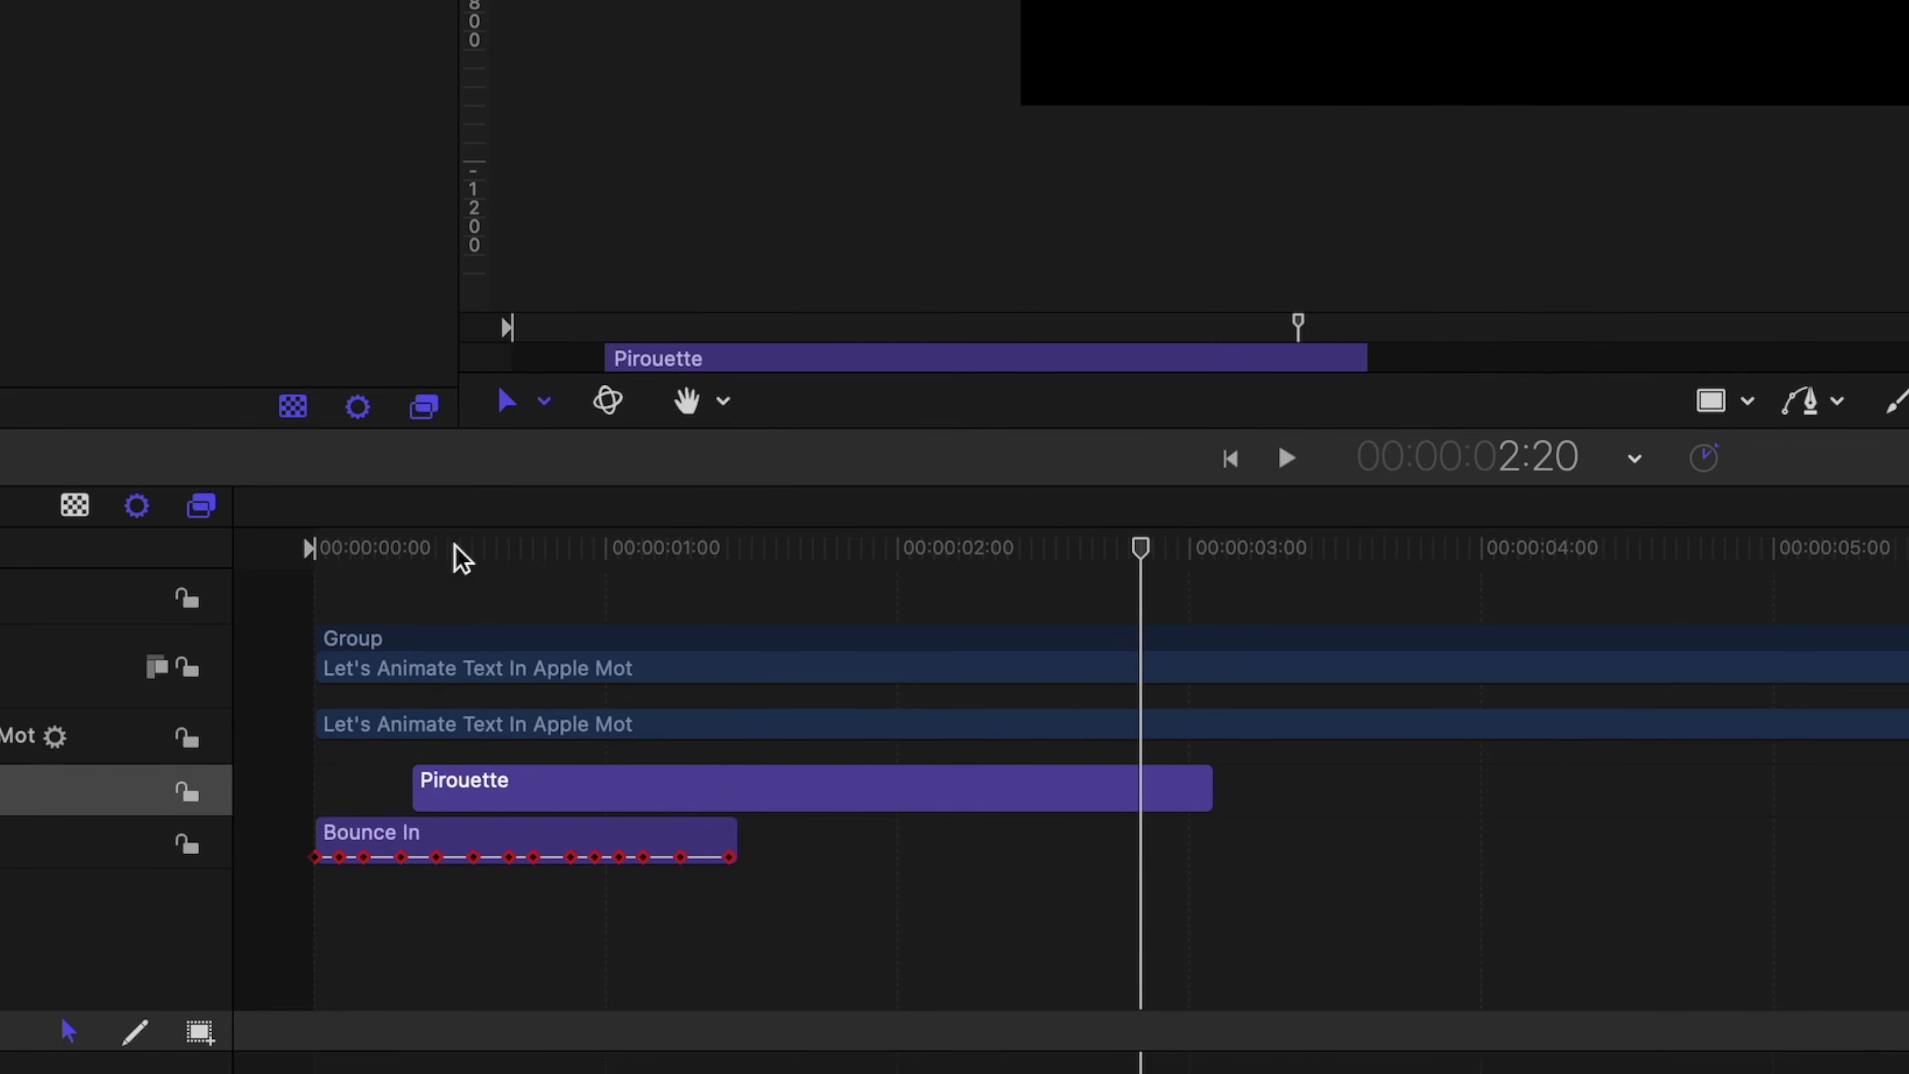
pyautogui.press('Home')
pyautogui.press('space')
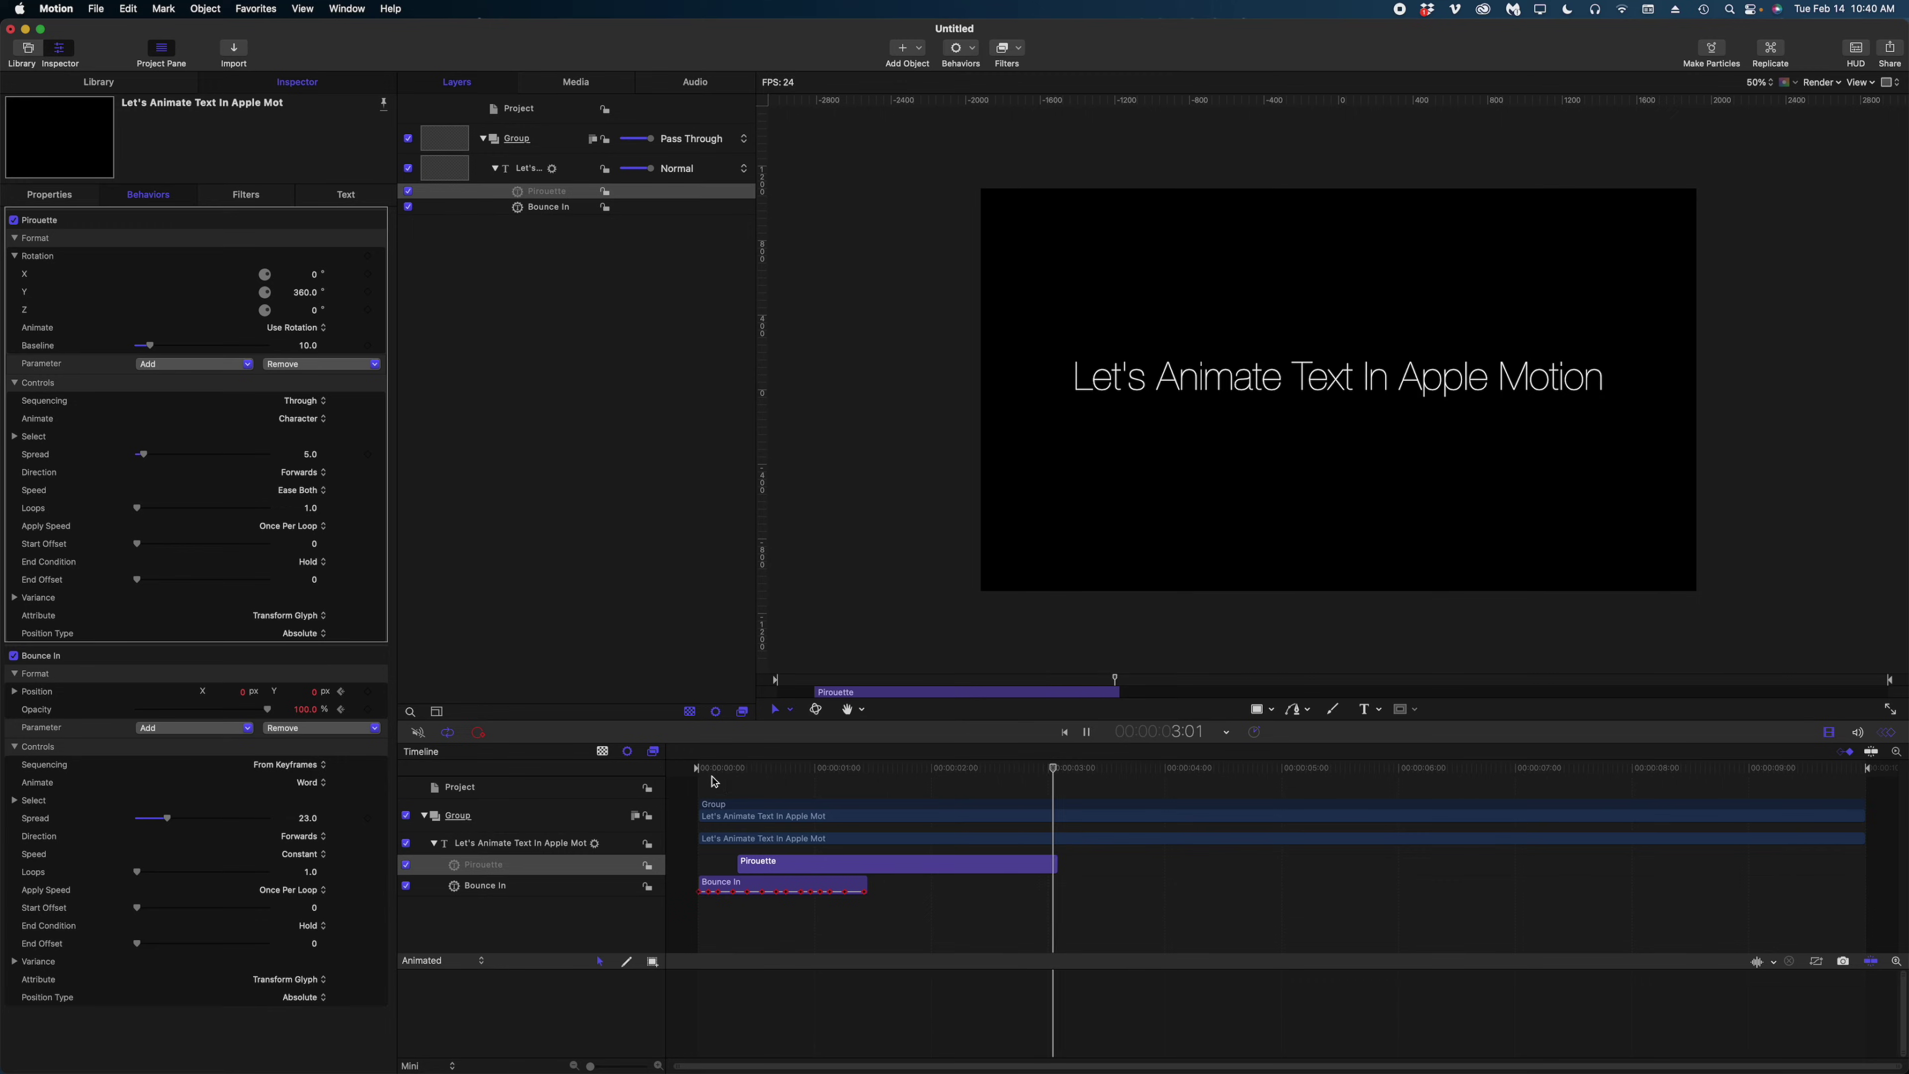
pyautogui.moveTo(1055, 859); pyautogui.dragTo(865, 859)
pyautogui.press('Home')
pyautogui.press('space')
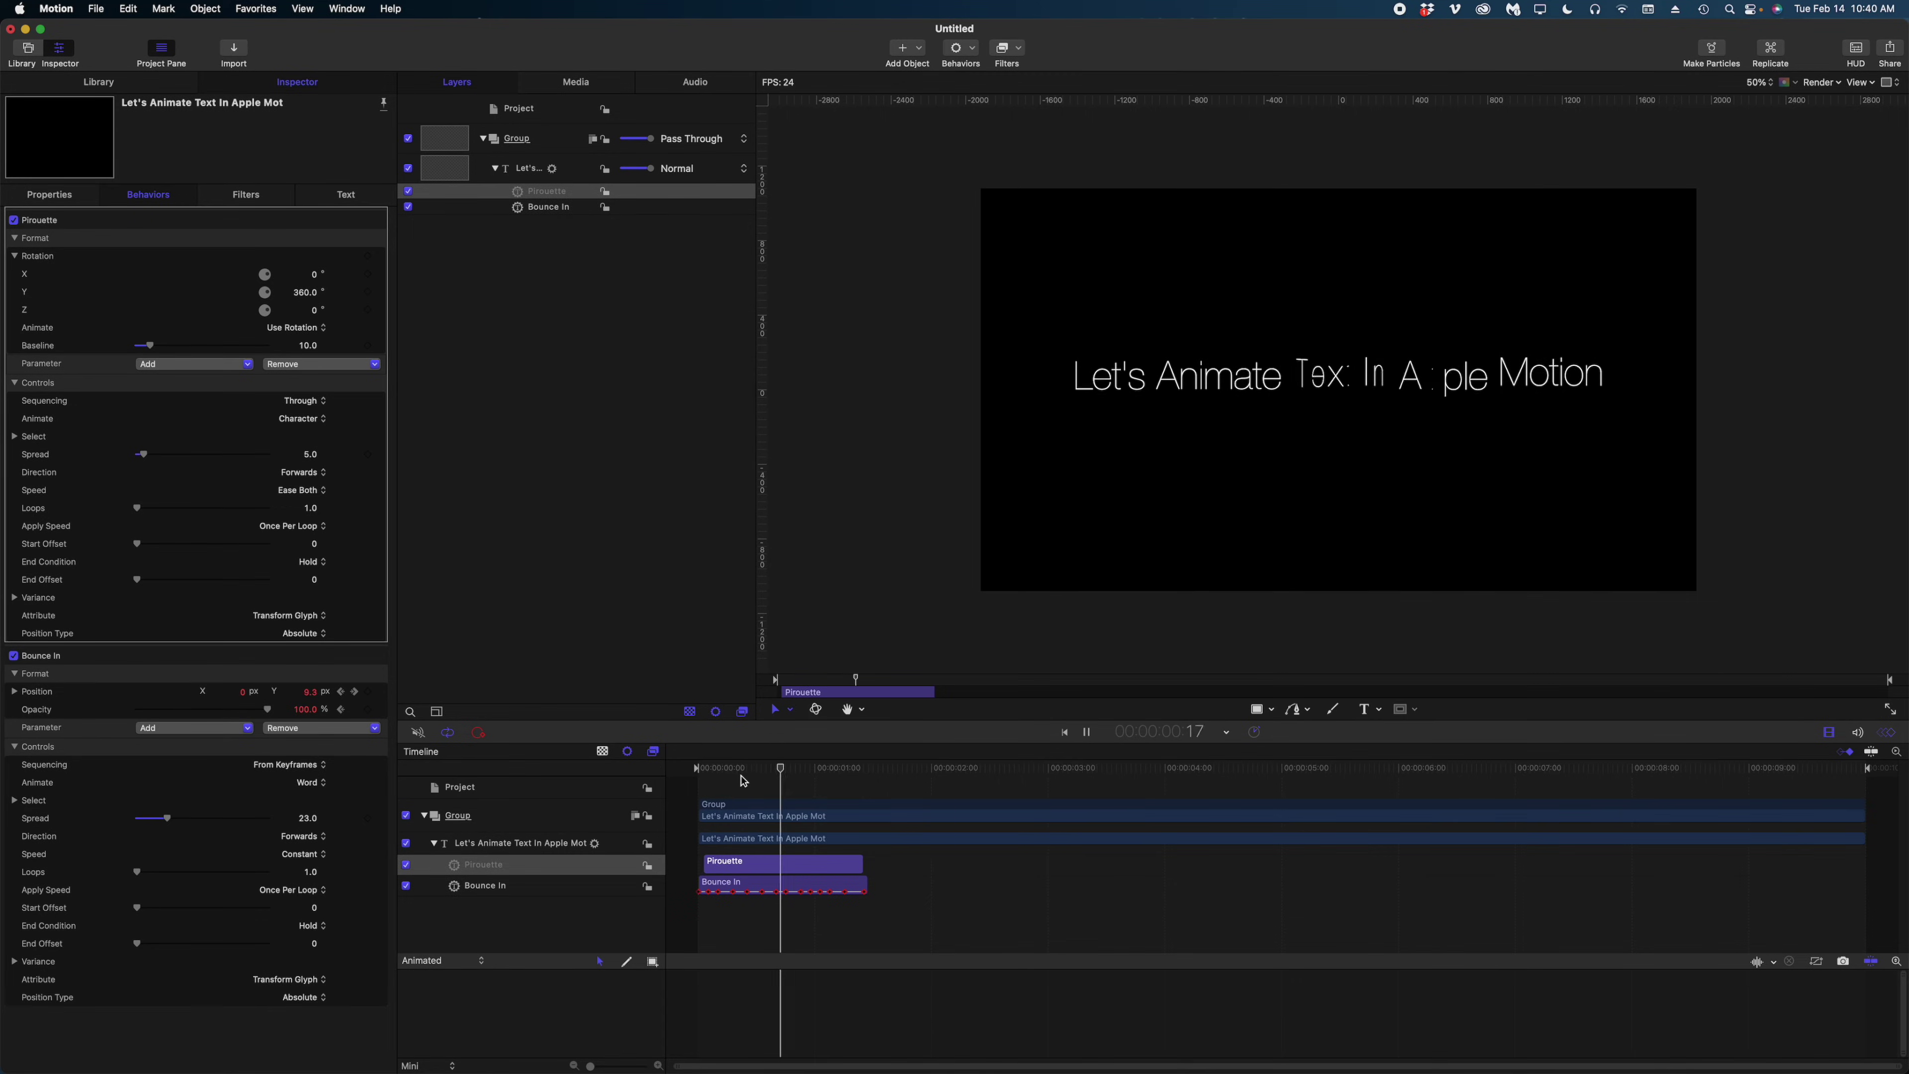
pyautogui.click(744, 780)
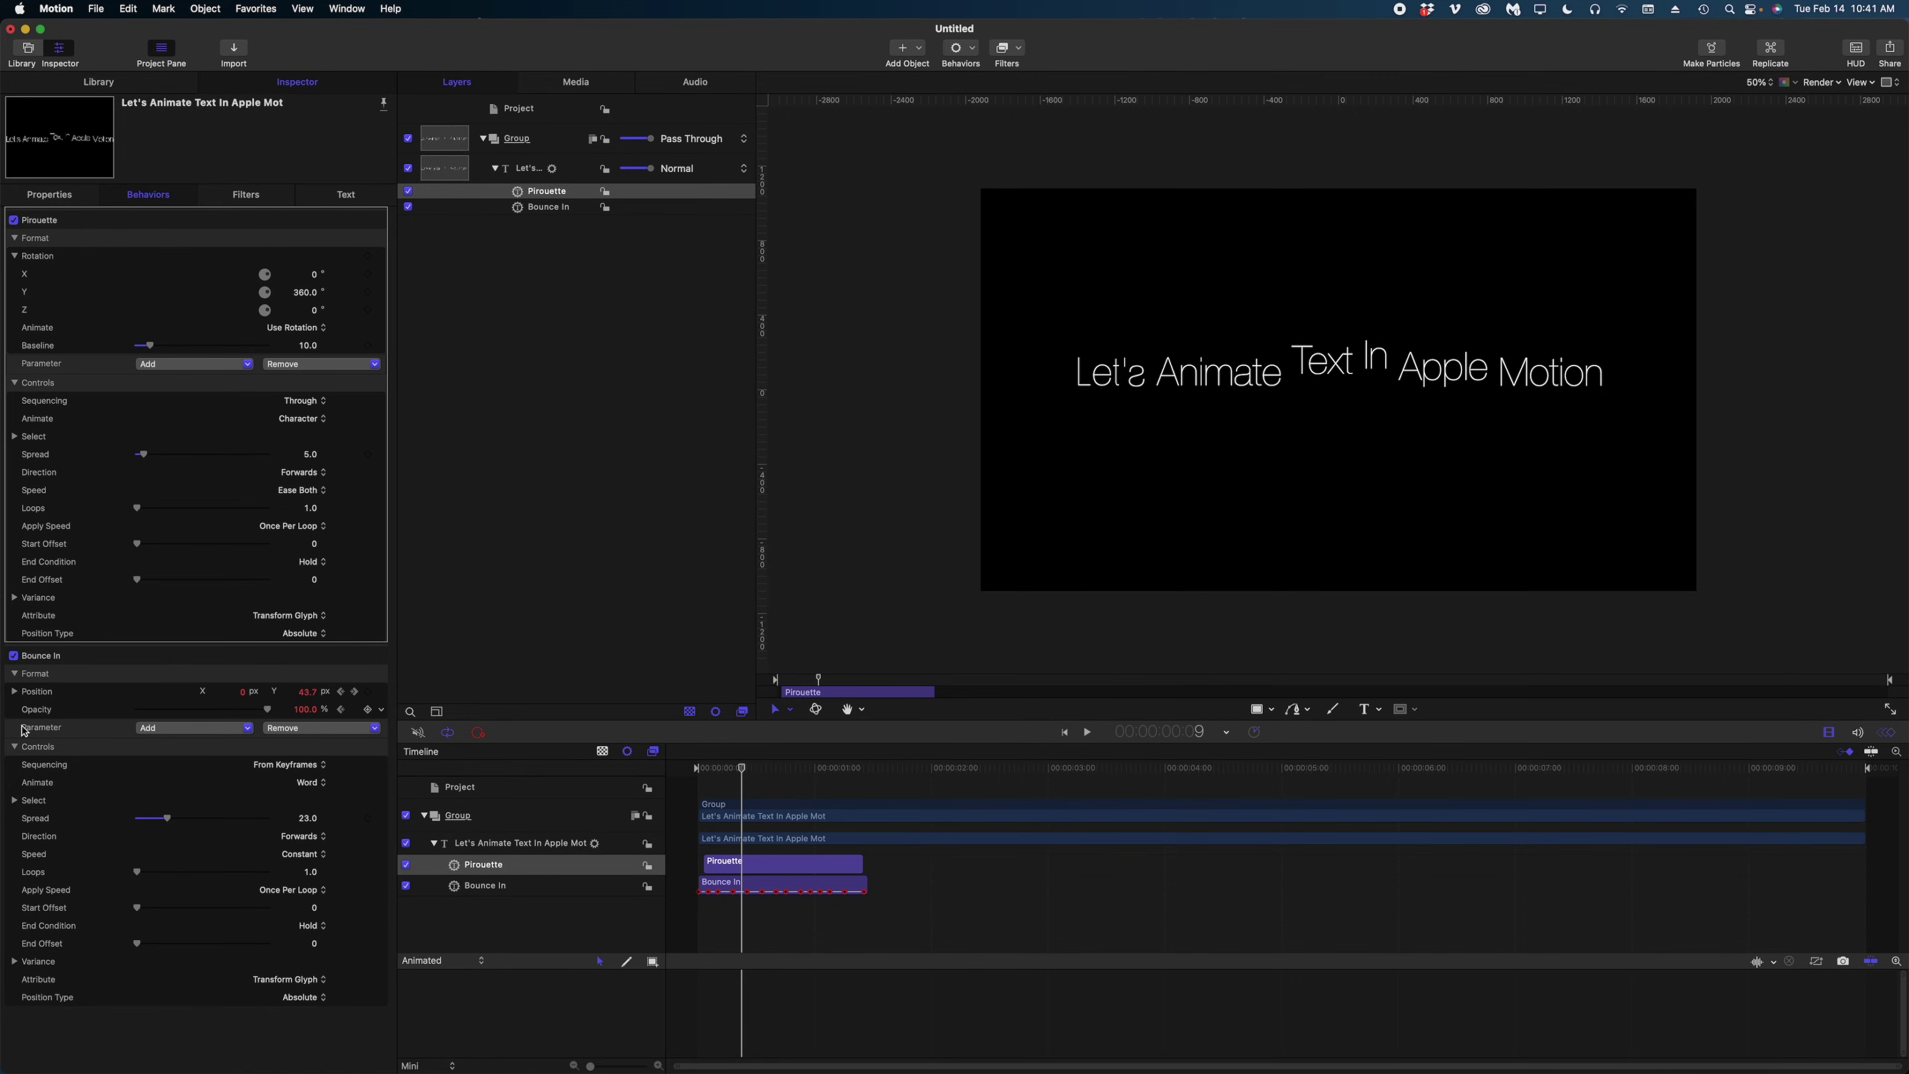
pyautogui.press('space')
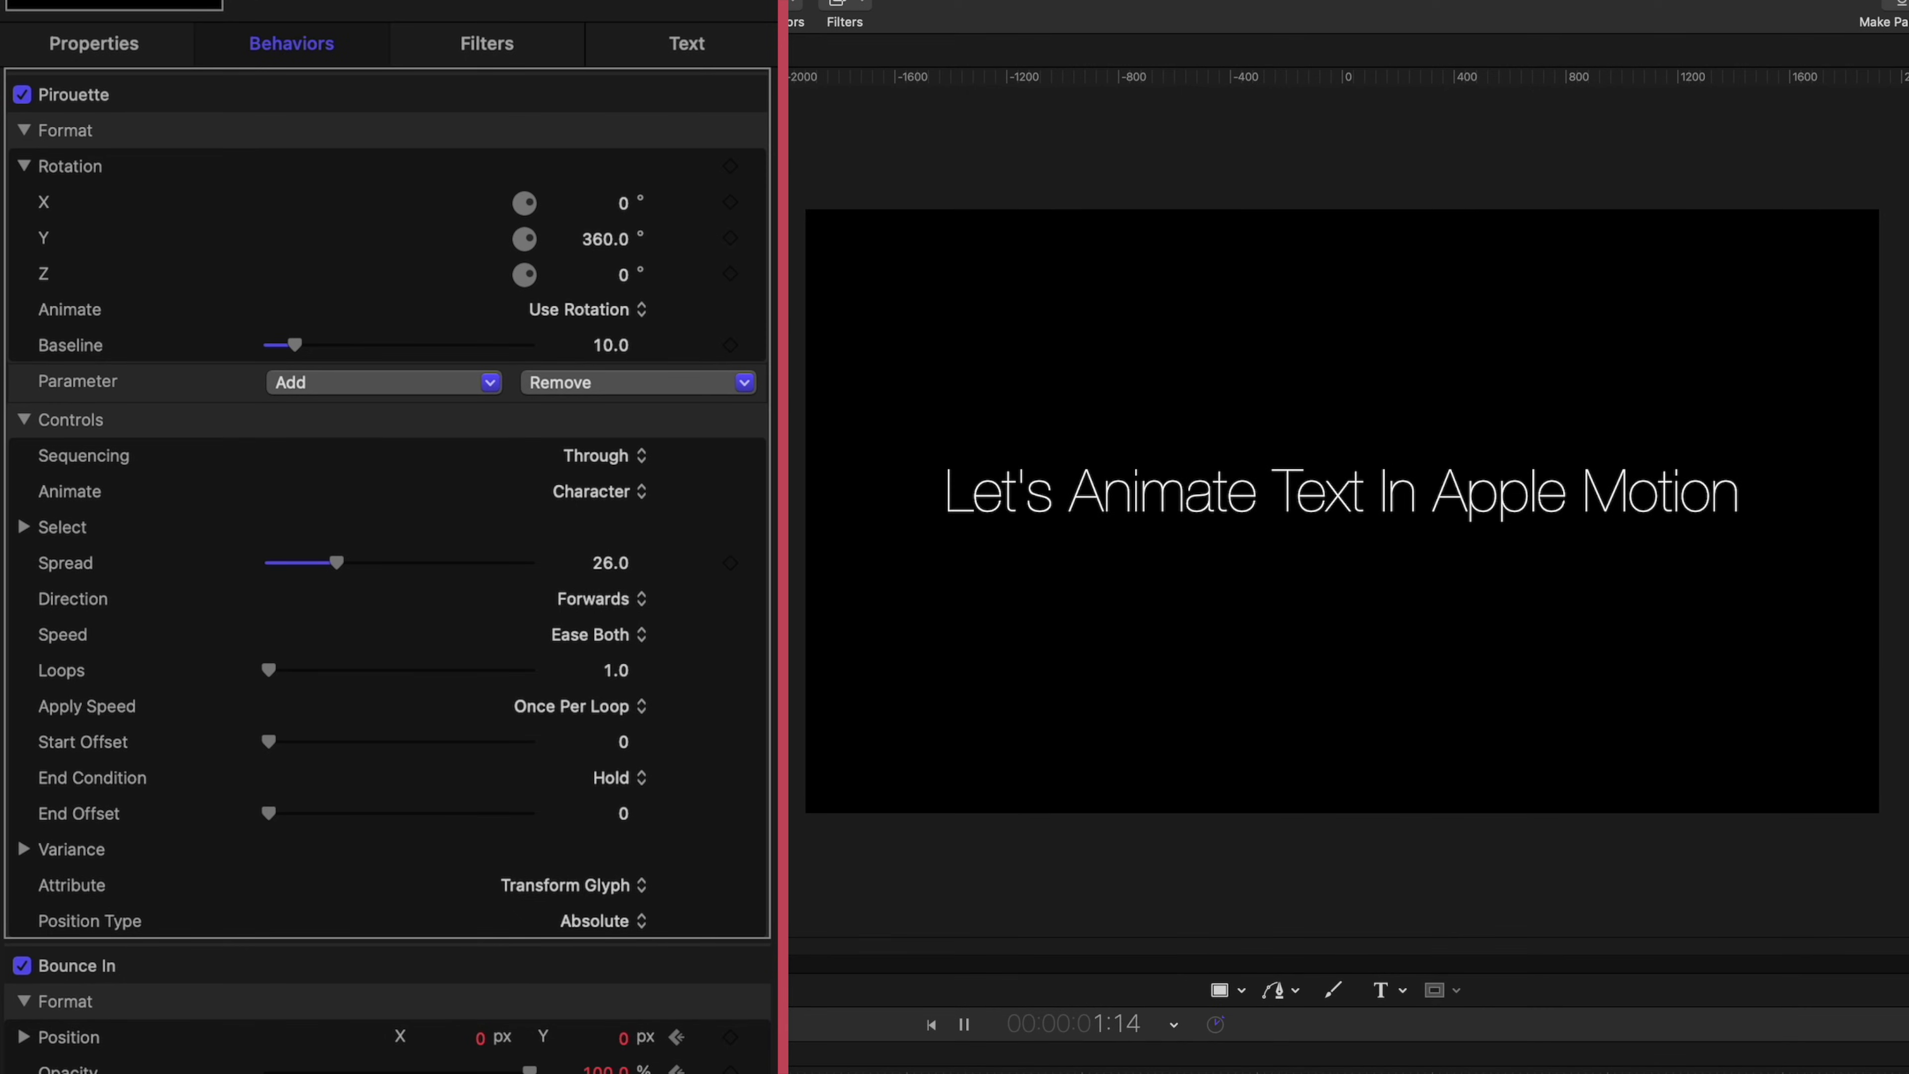
pyautogui.press('Home')
pyautogui.press('space')
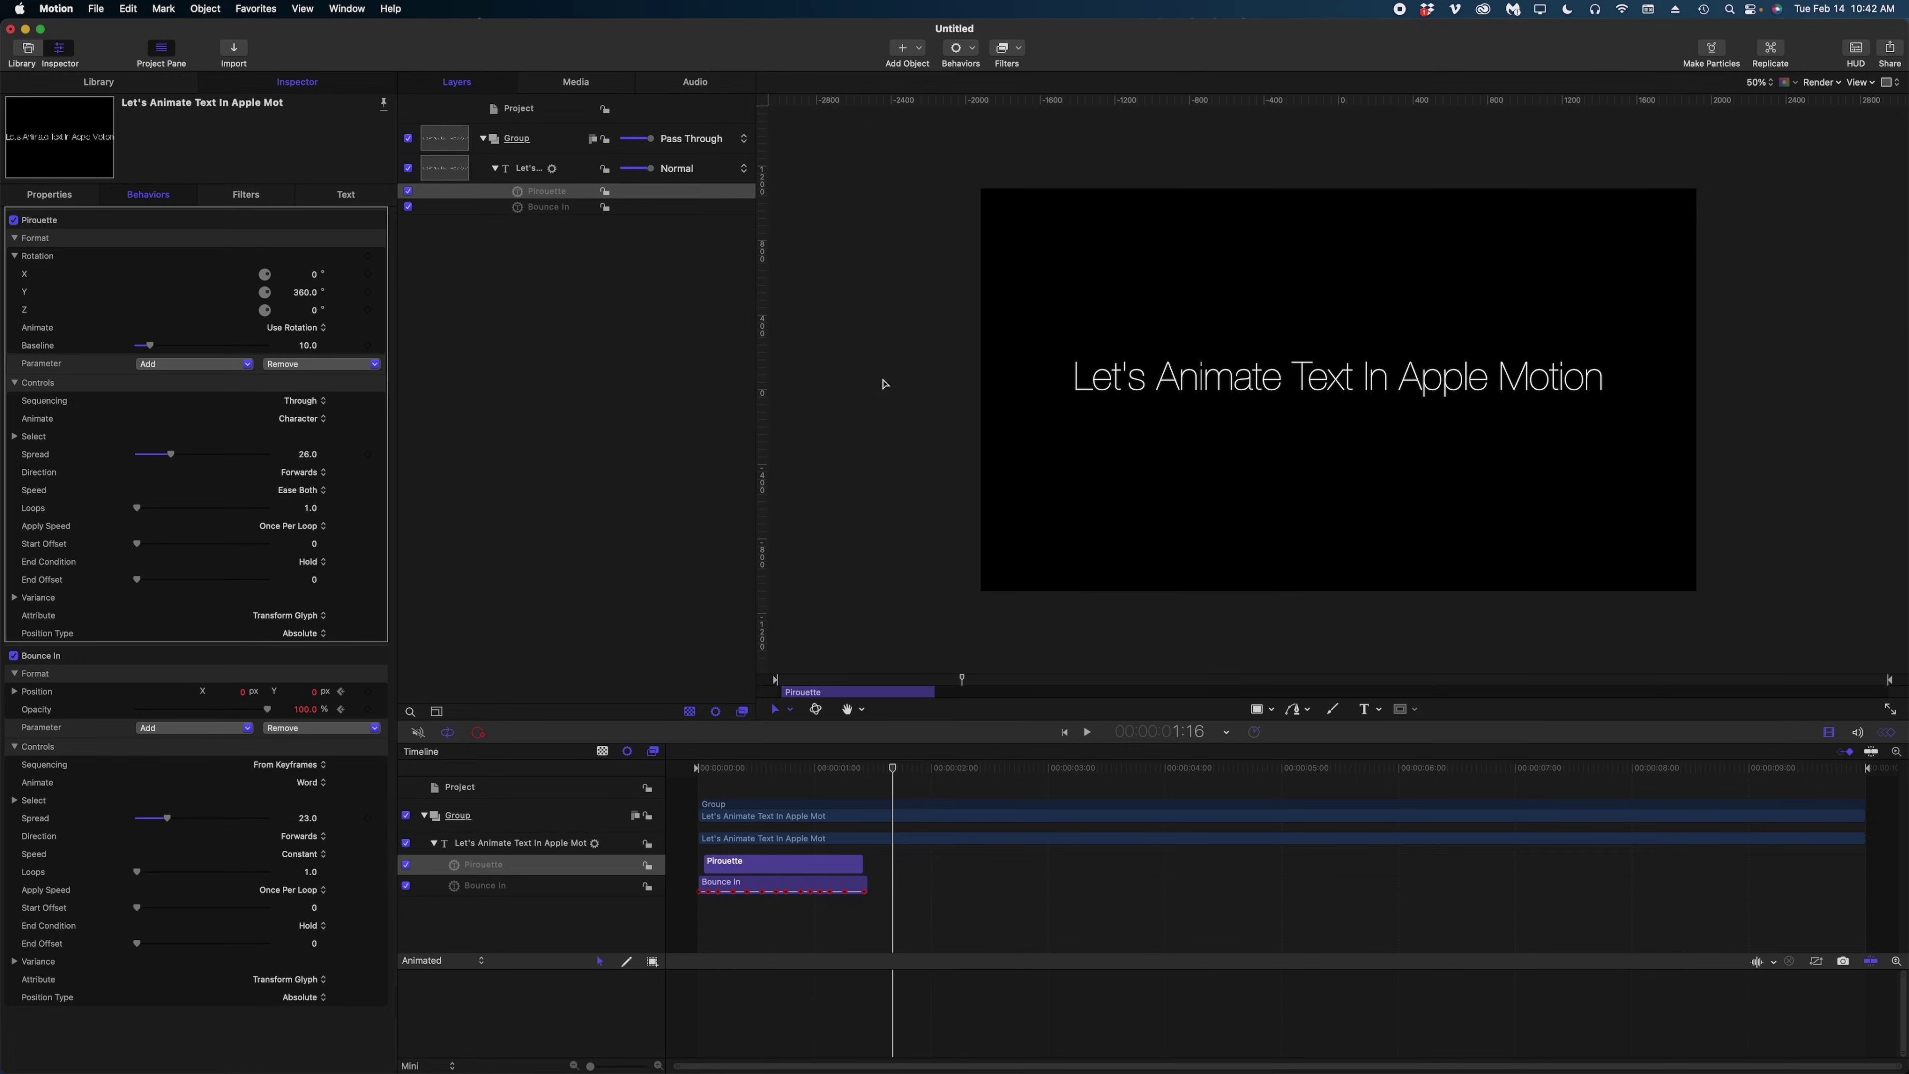
# Convert the project to a Final Cut Pro title with New Placeholder as the title source.
pyautogui.click(98, 9)
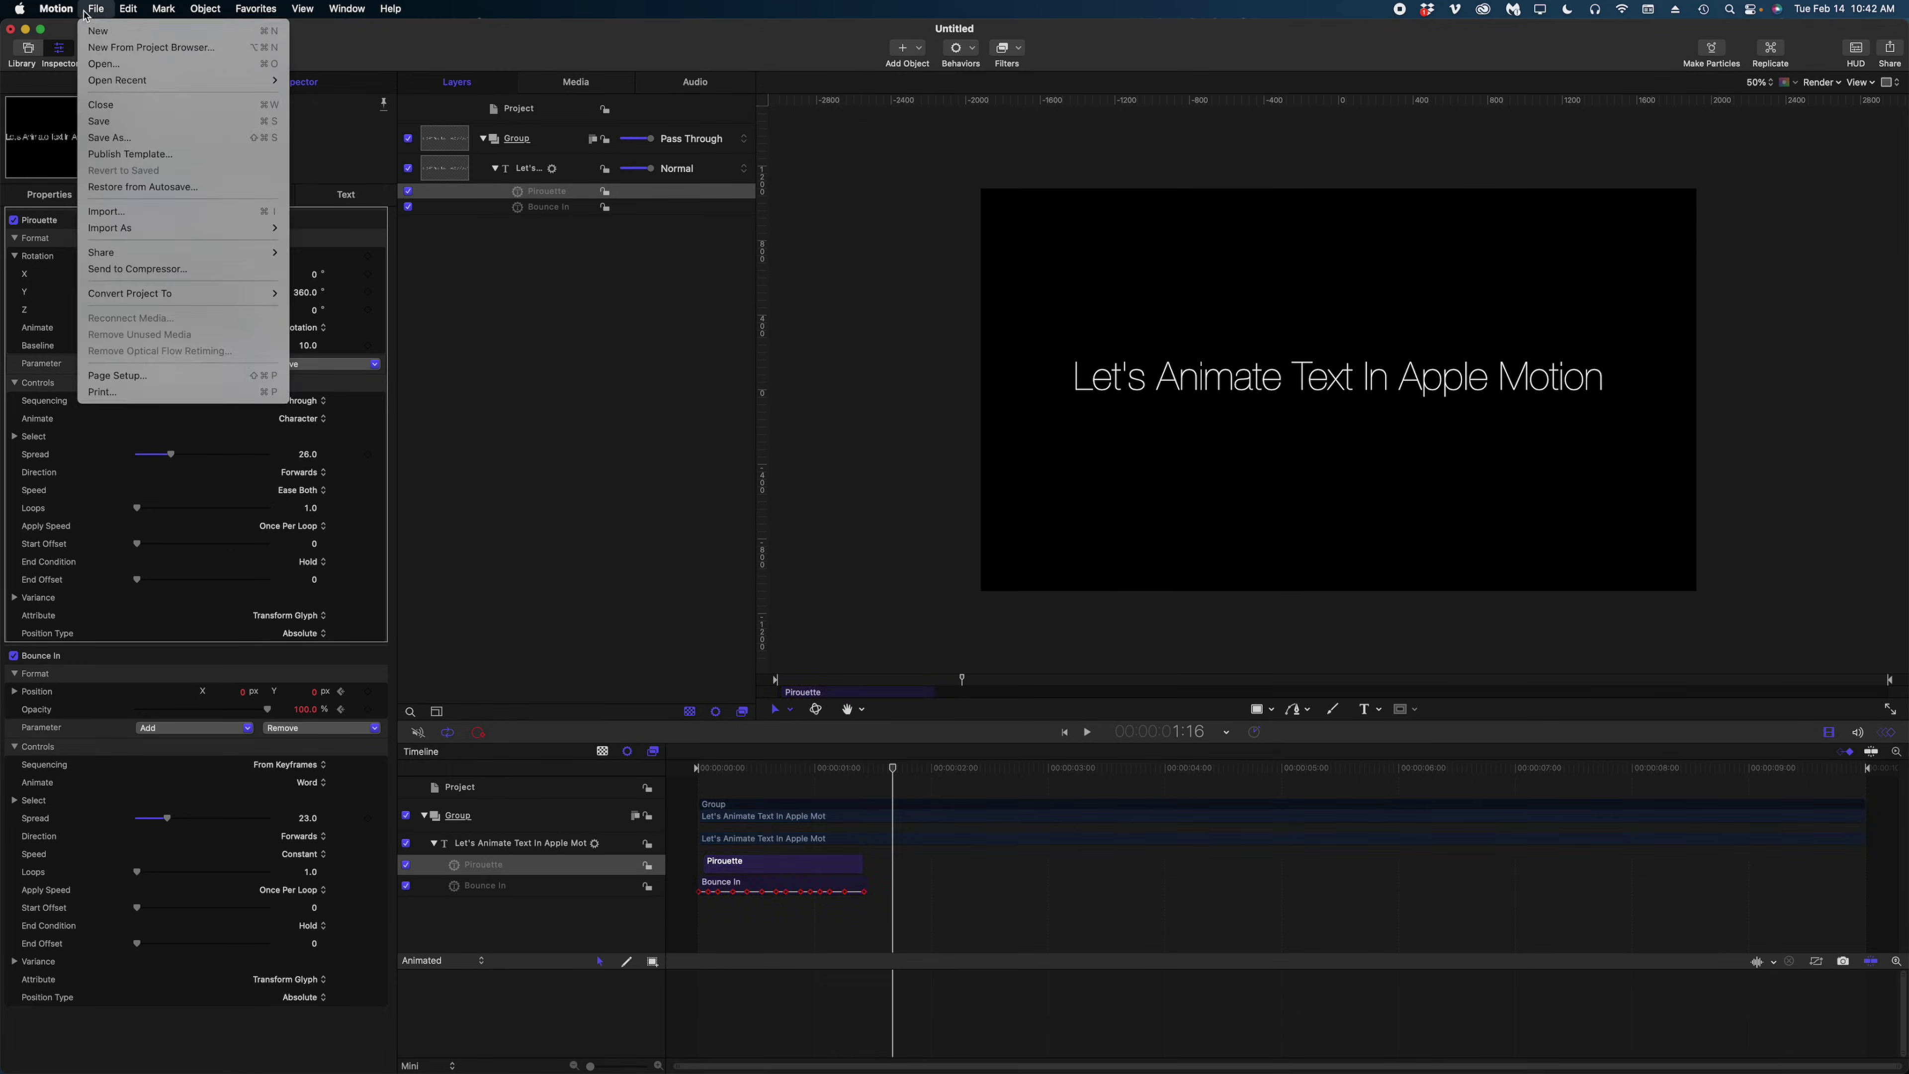
pyautogui.moveTo(115, 259)
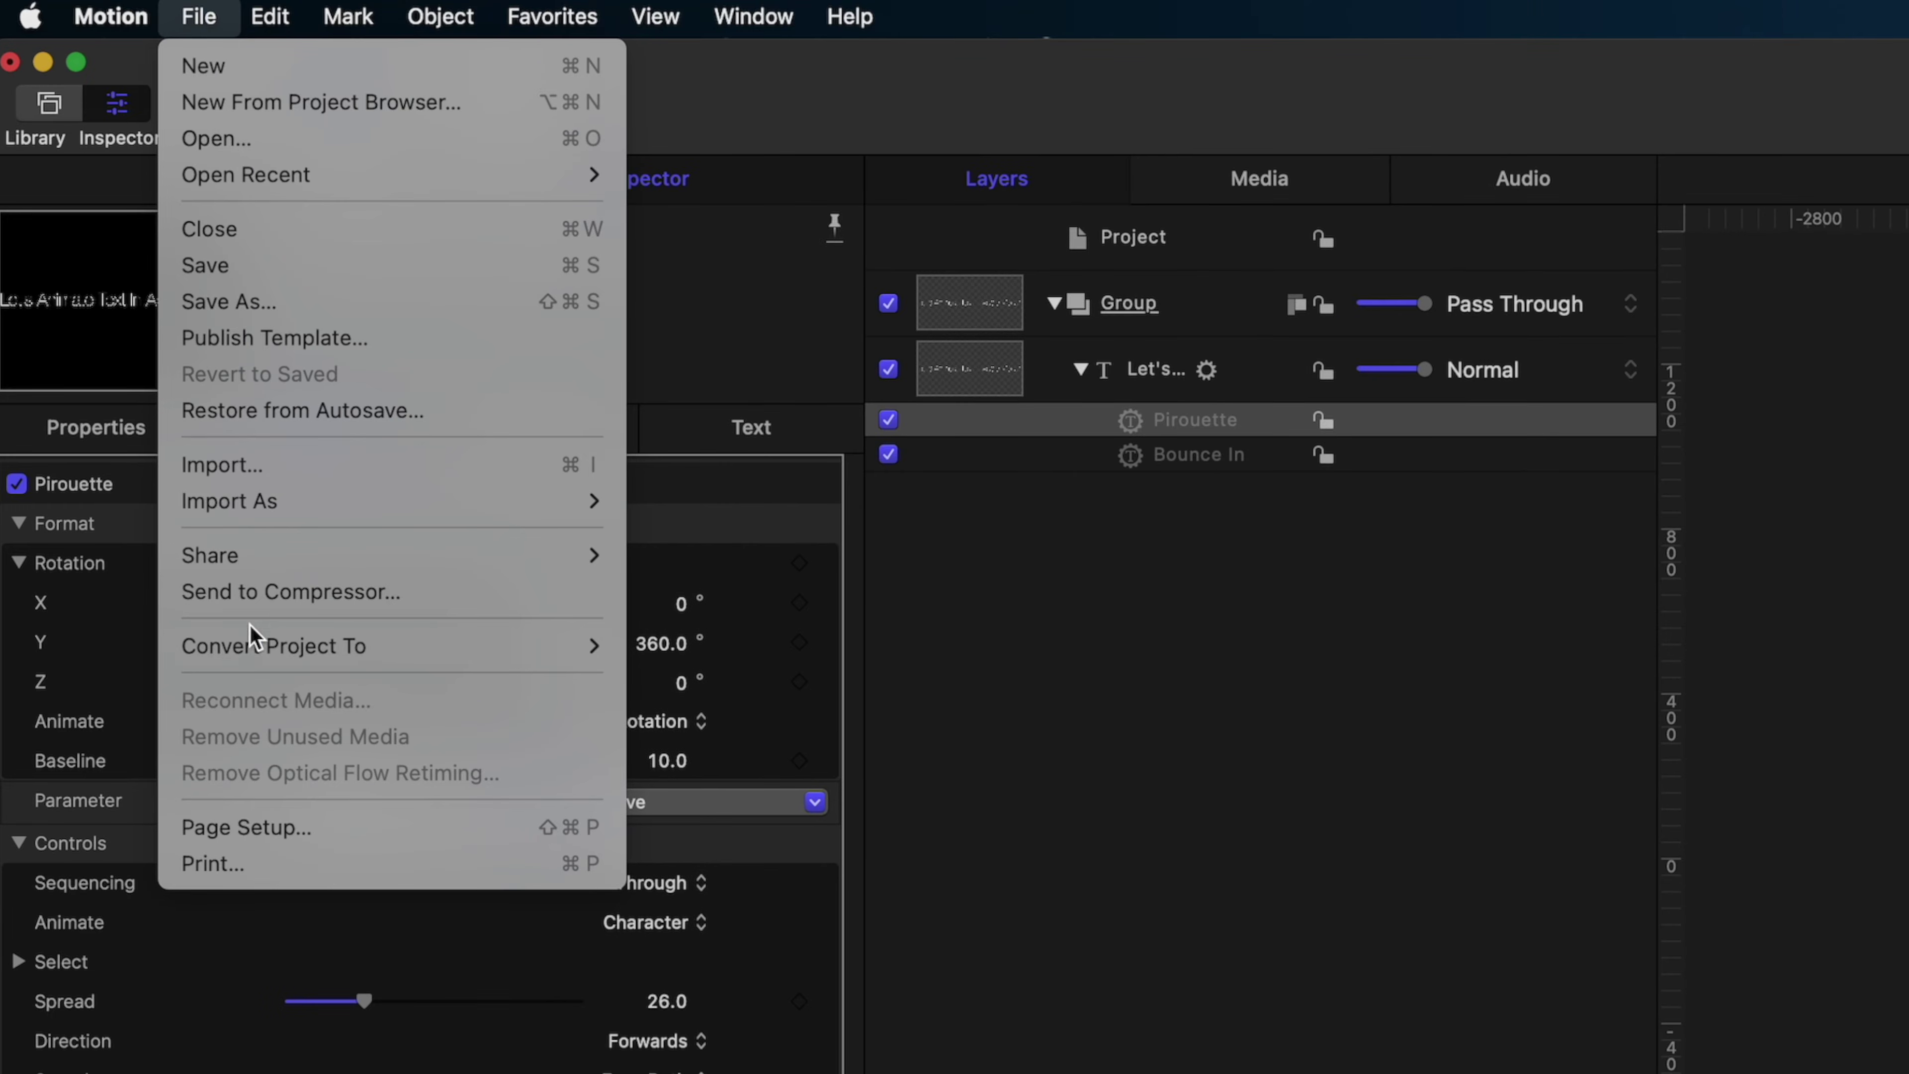
pyautogui.moveTo(256, 648)
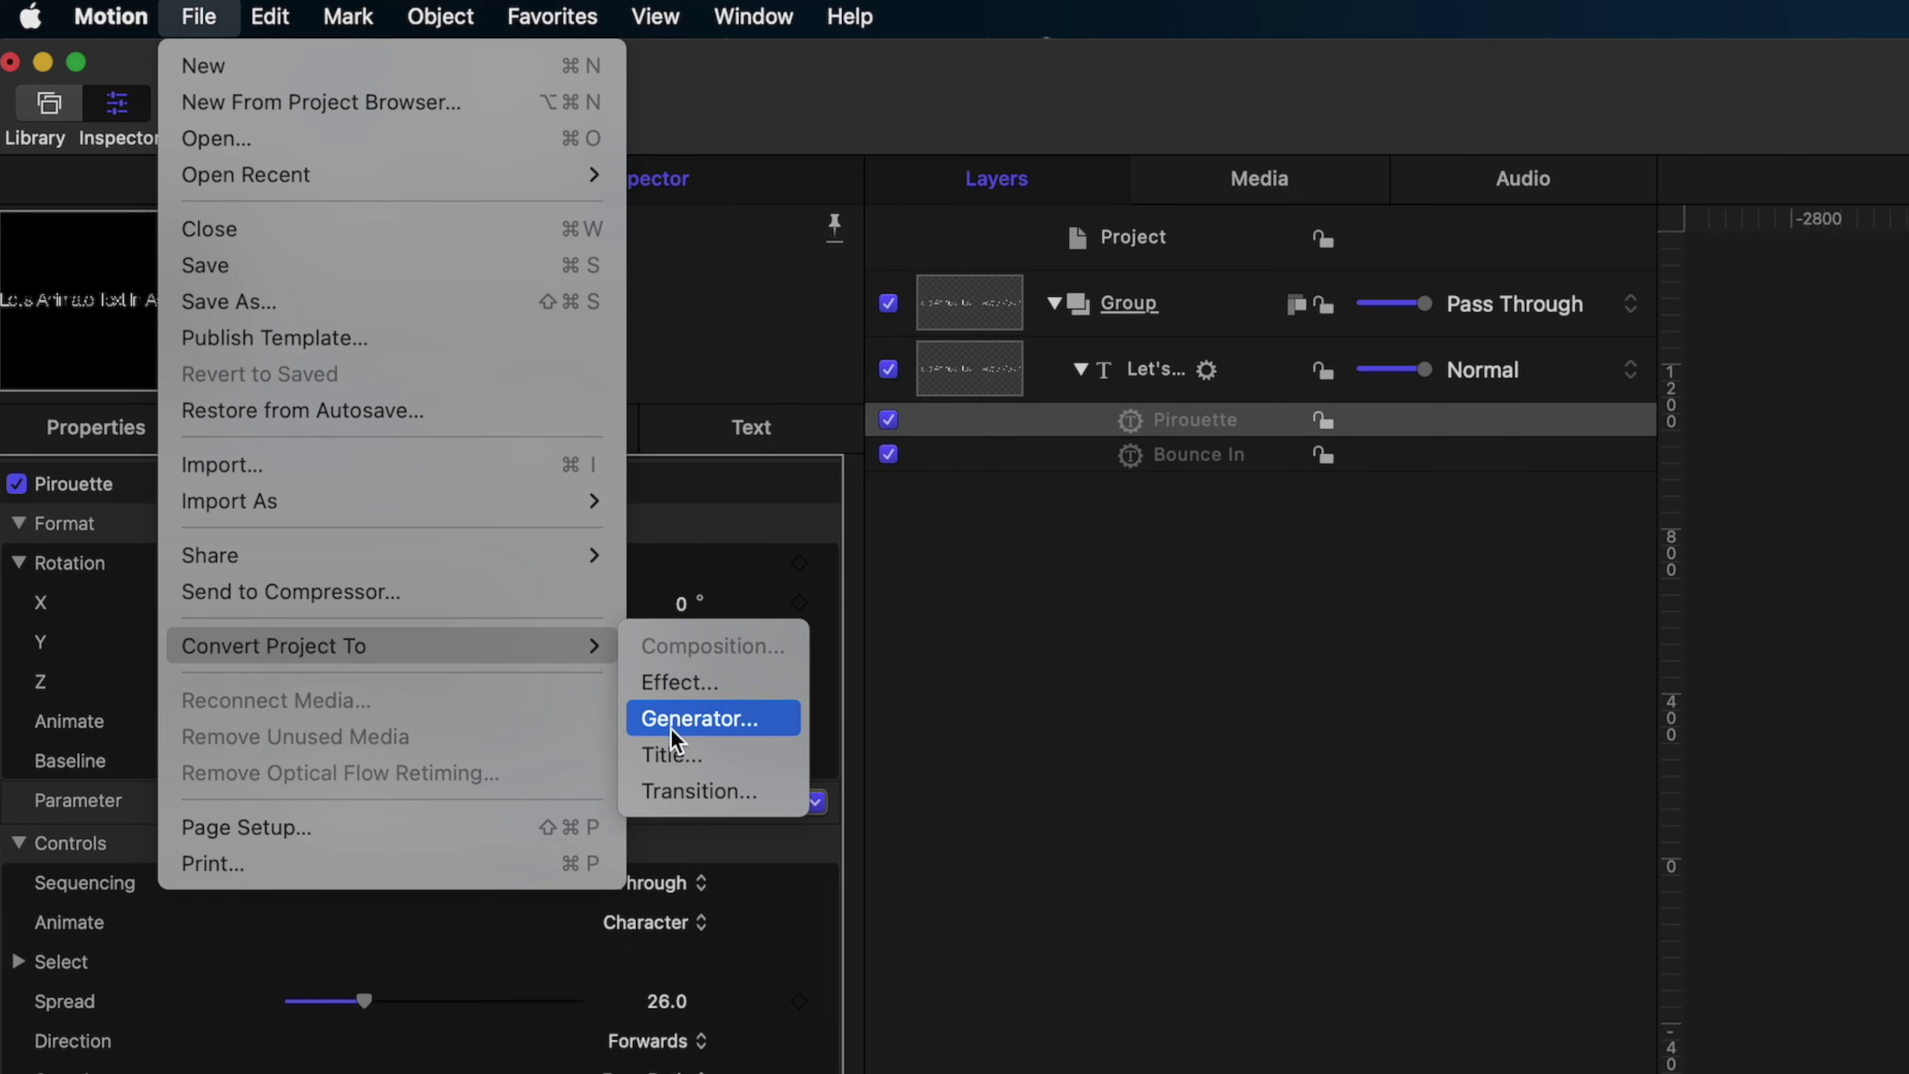
pyautogui.click(715, 755)
pyautogui.click(1018, 560)
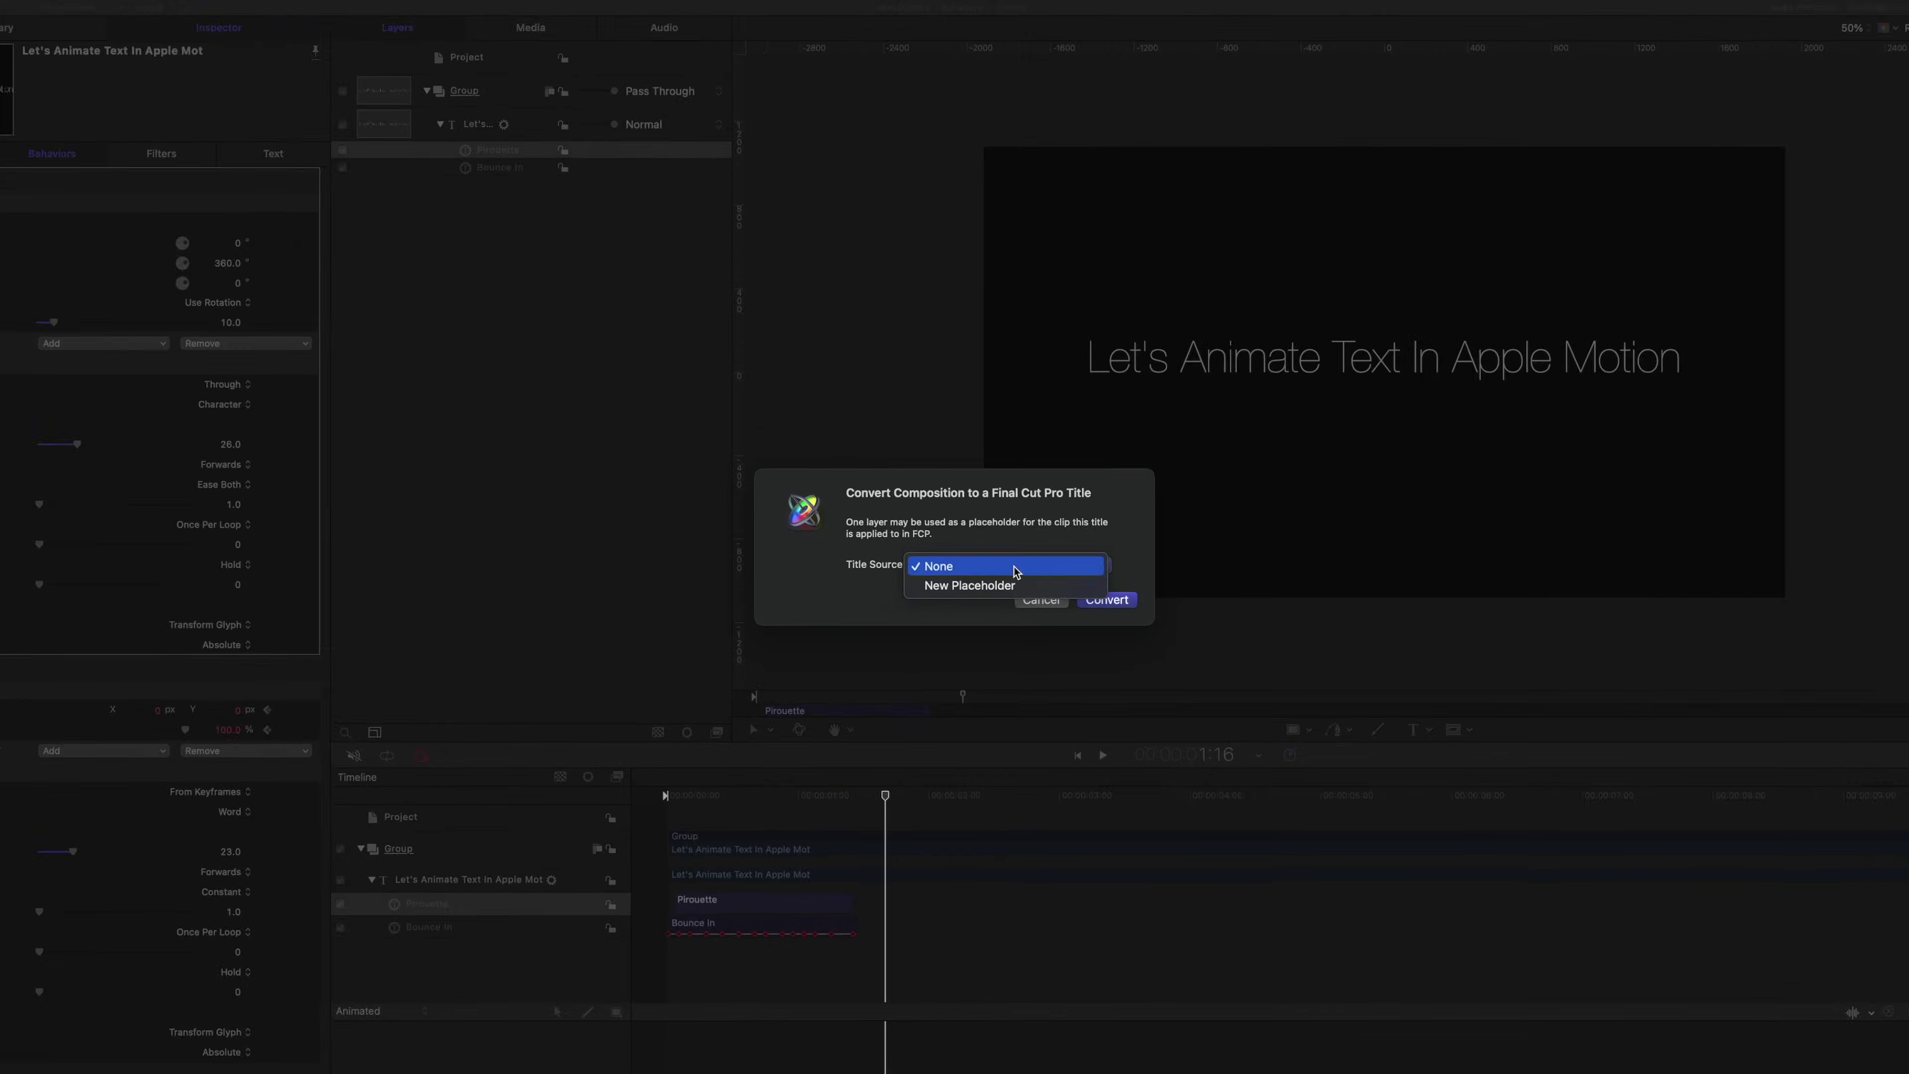
pyautogui.click(1071, 644)
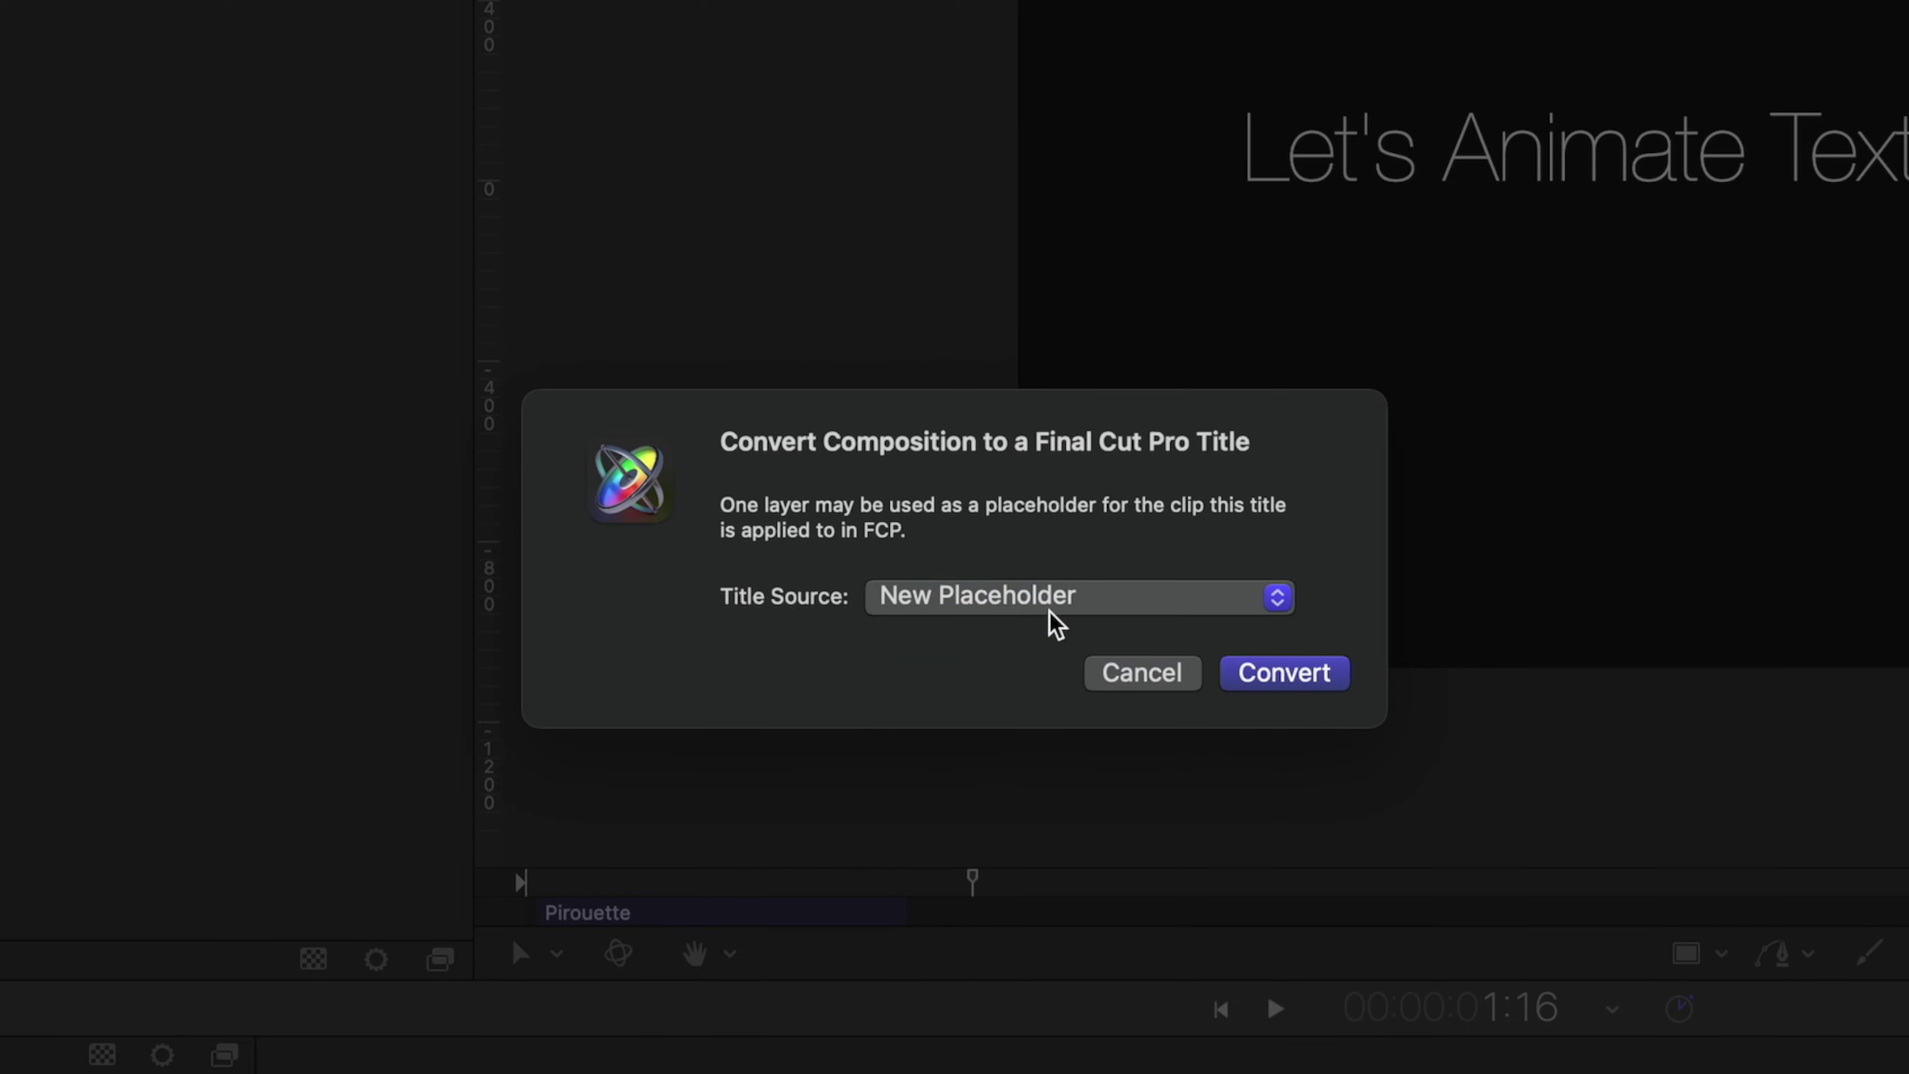
pyautogui.click(1291, 685)
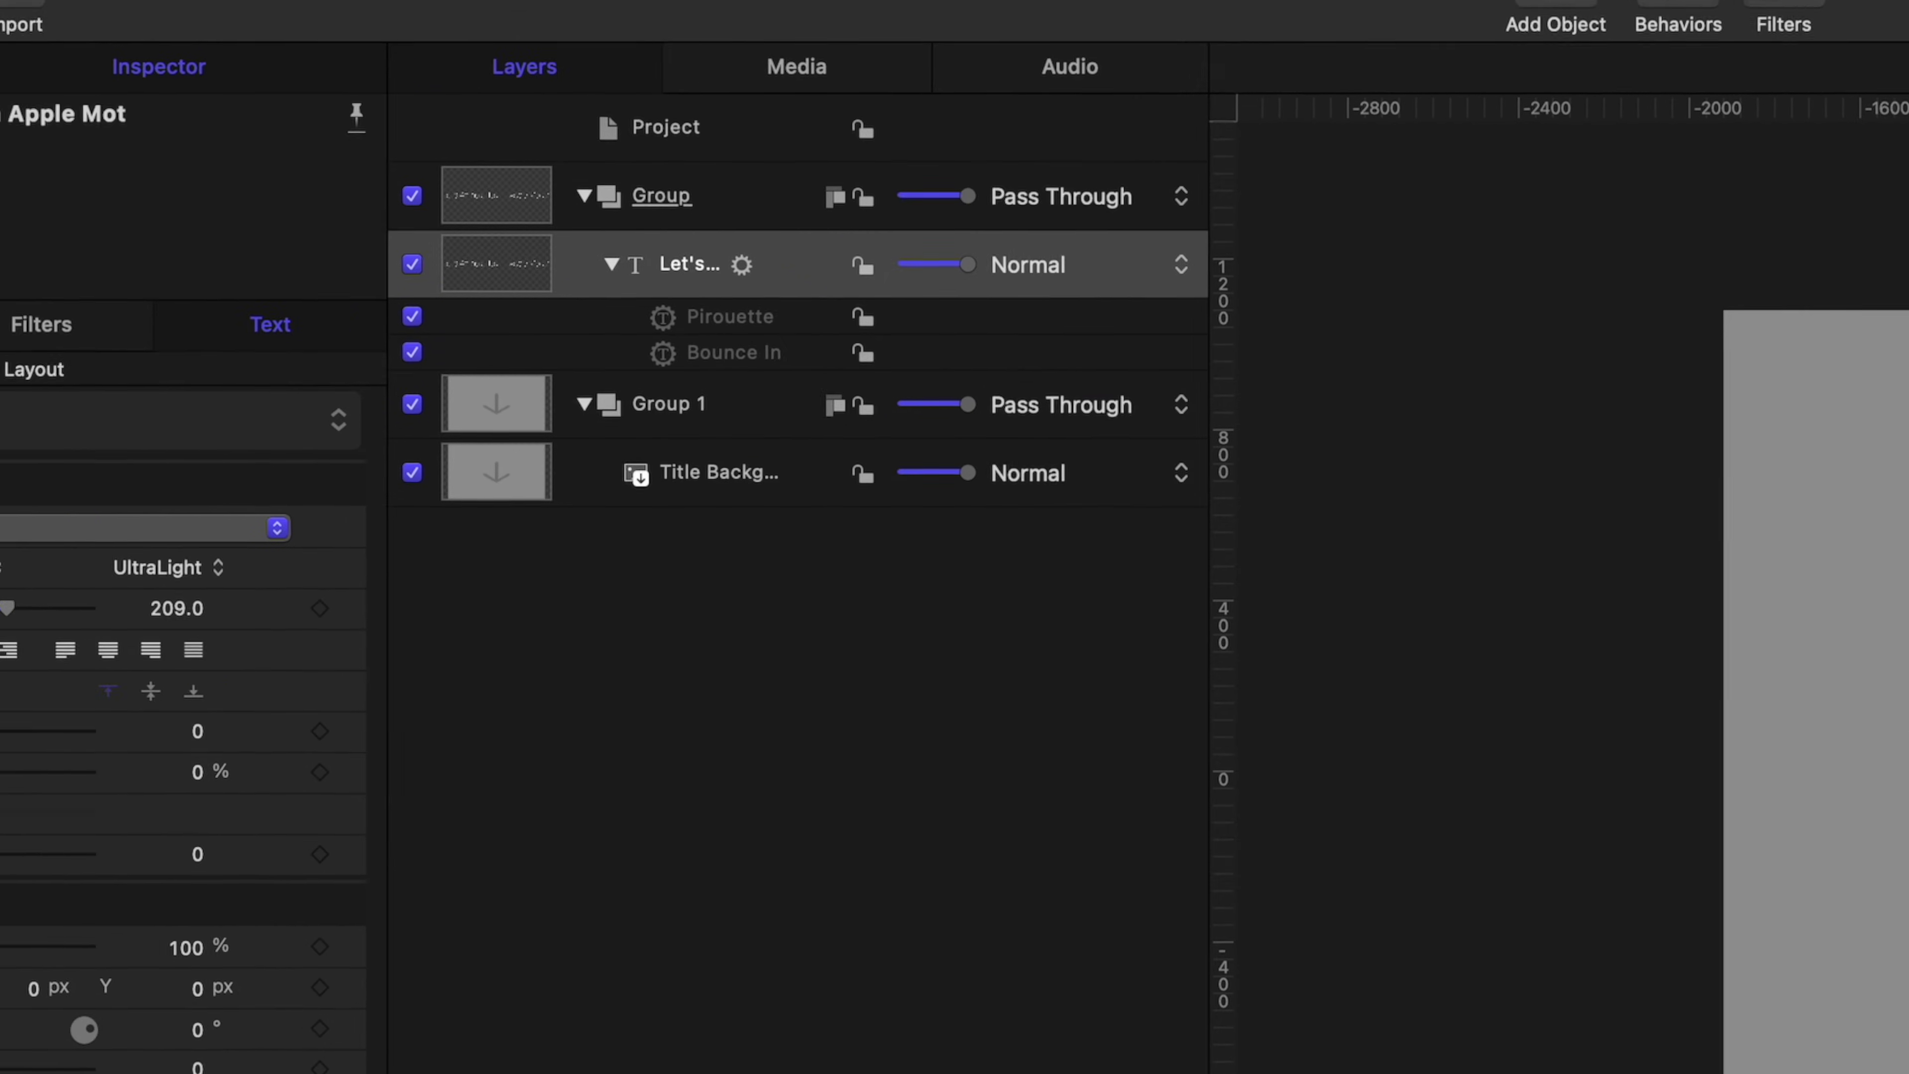
# Publish the template as 'BOUNCE AND SPIN' under a custom titles category.
pyautogui.click(85, 9)
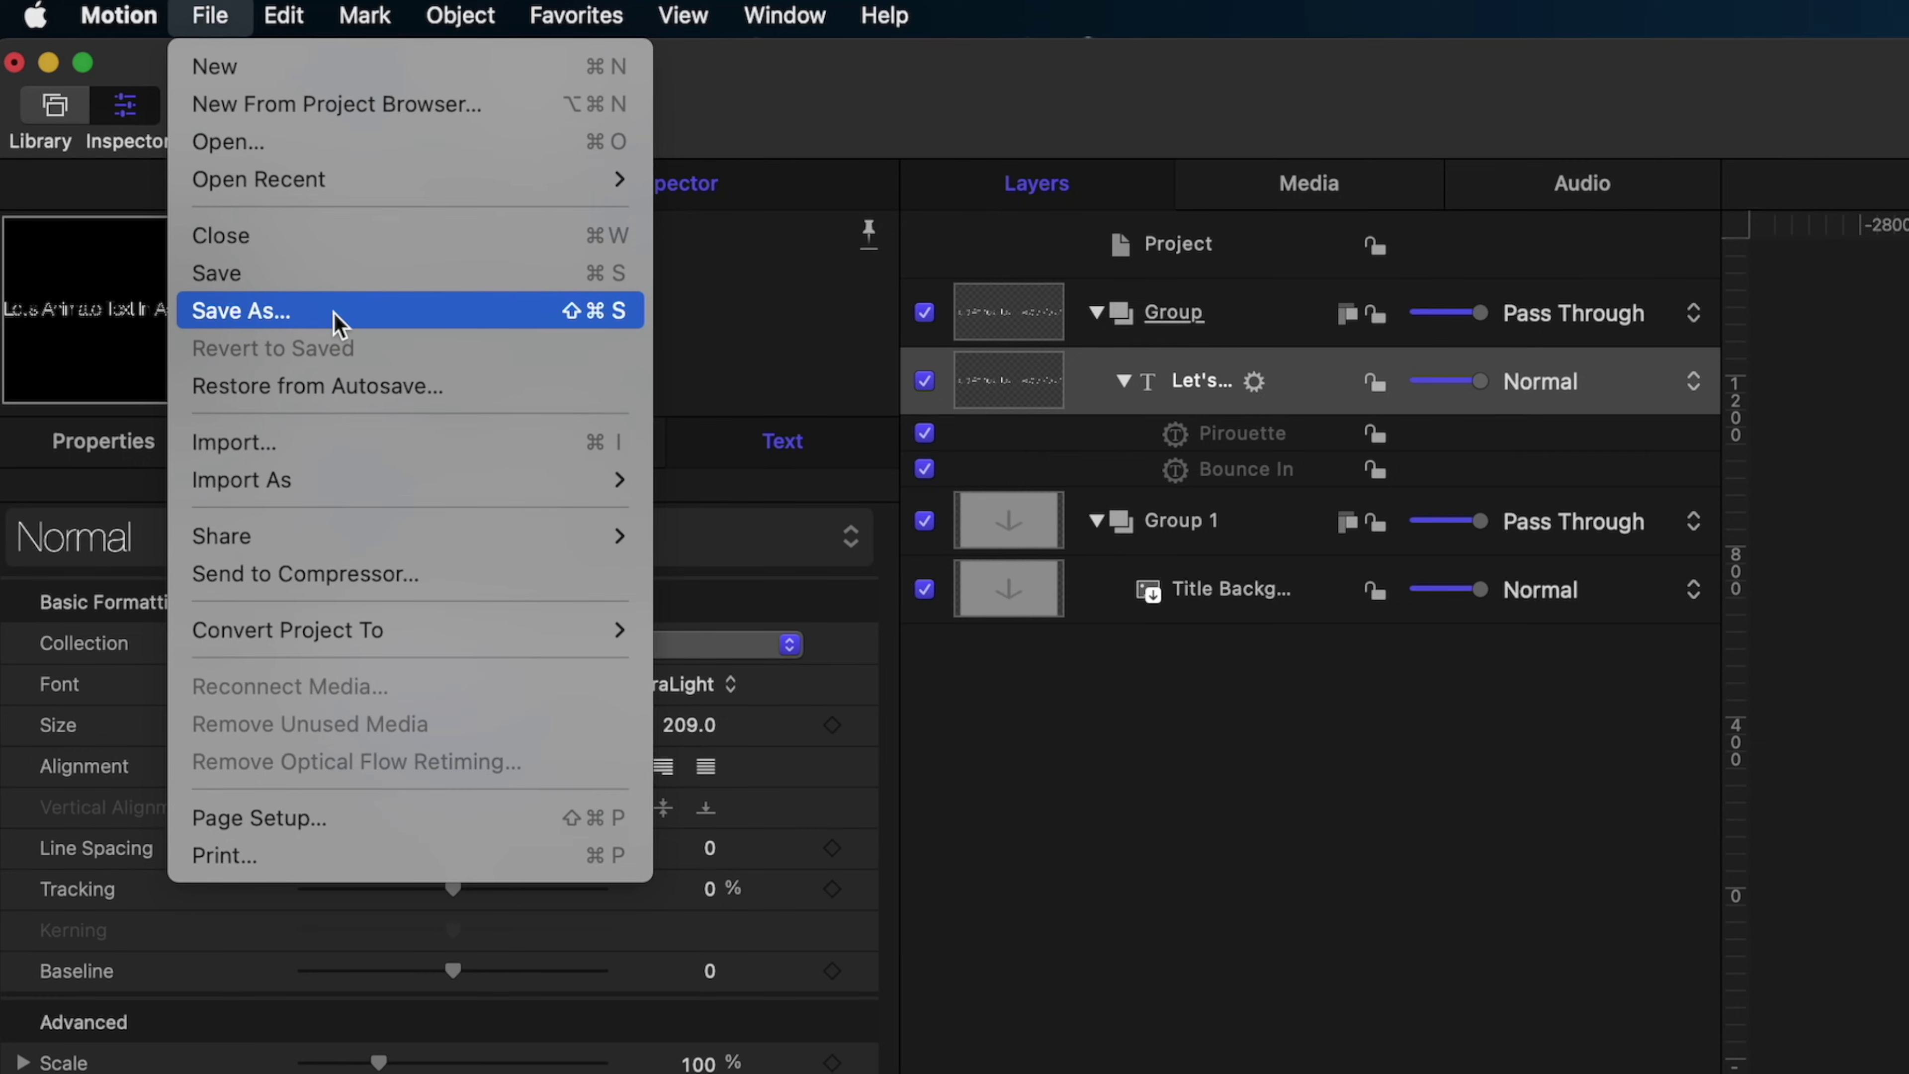
pyautogui.click(338, 323)
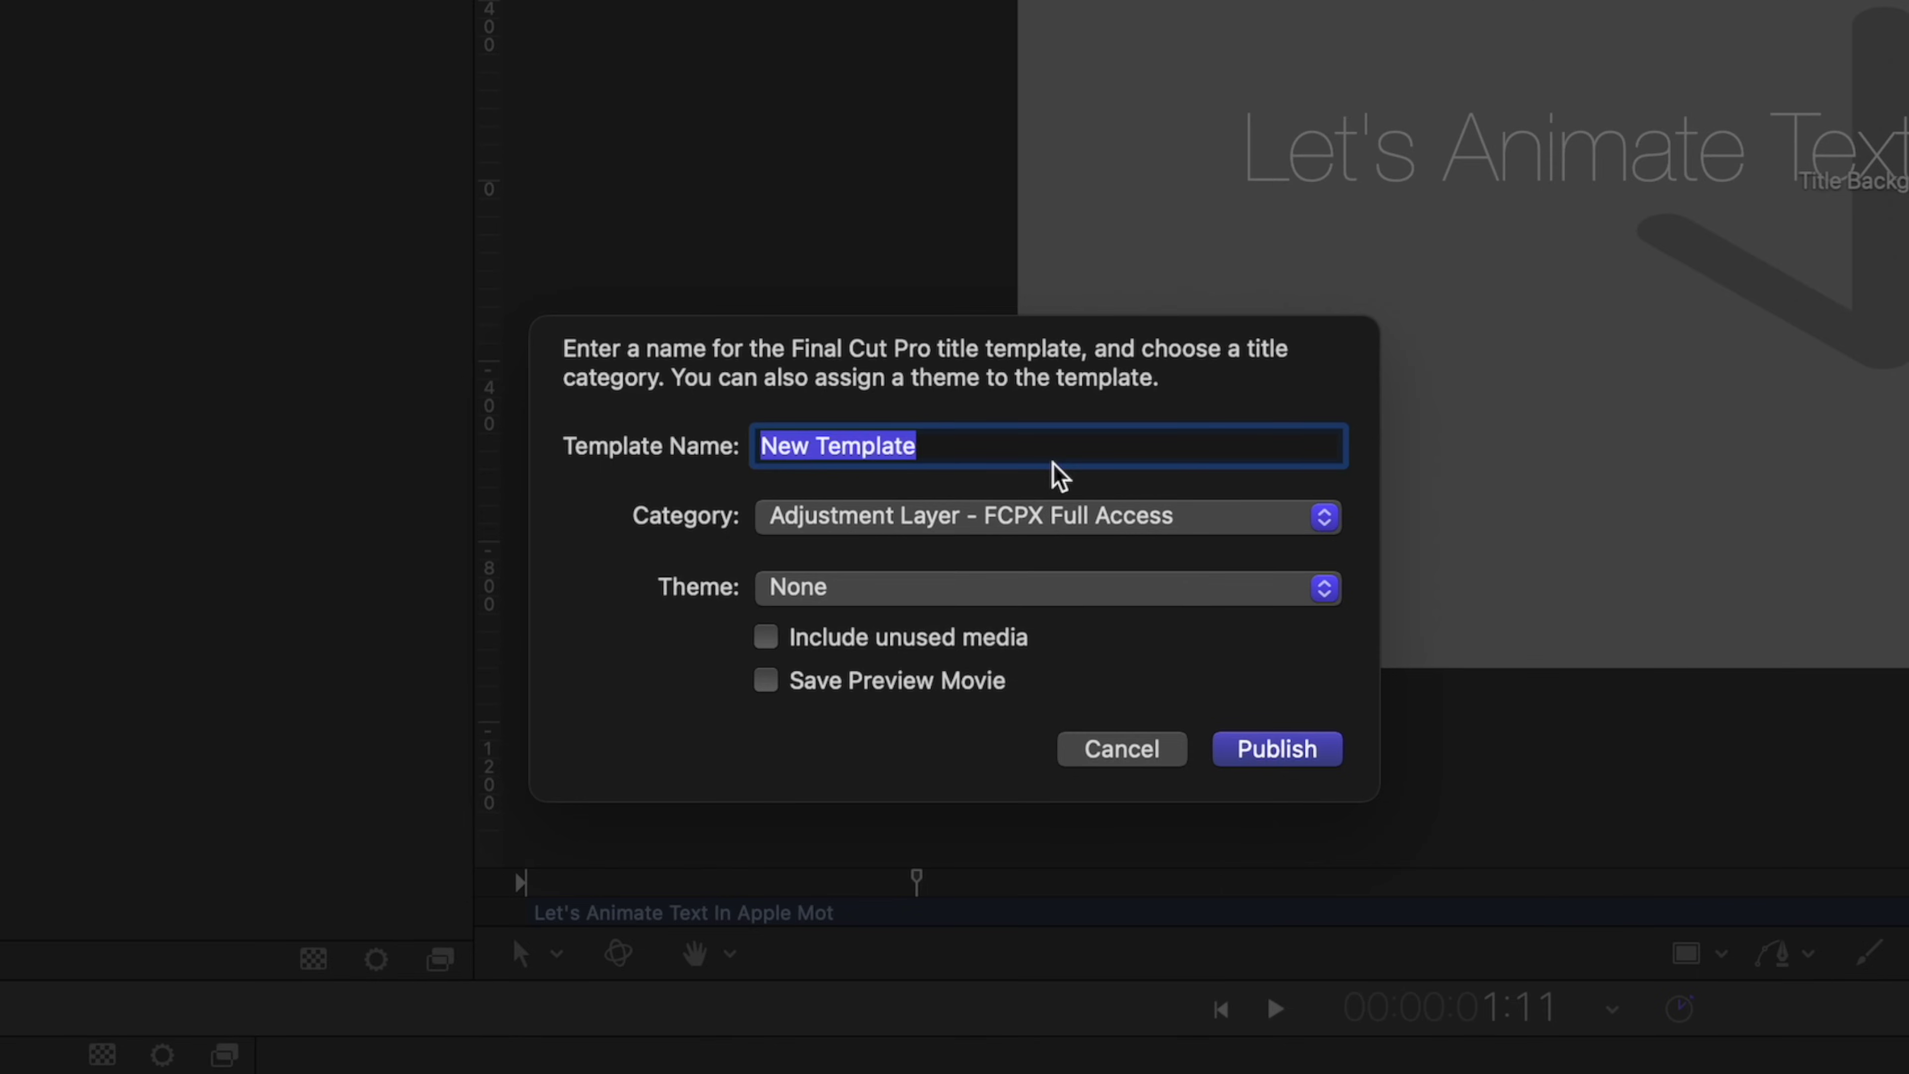
pyautogui.write('b')
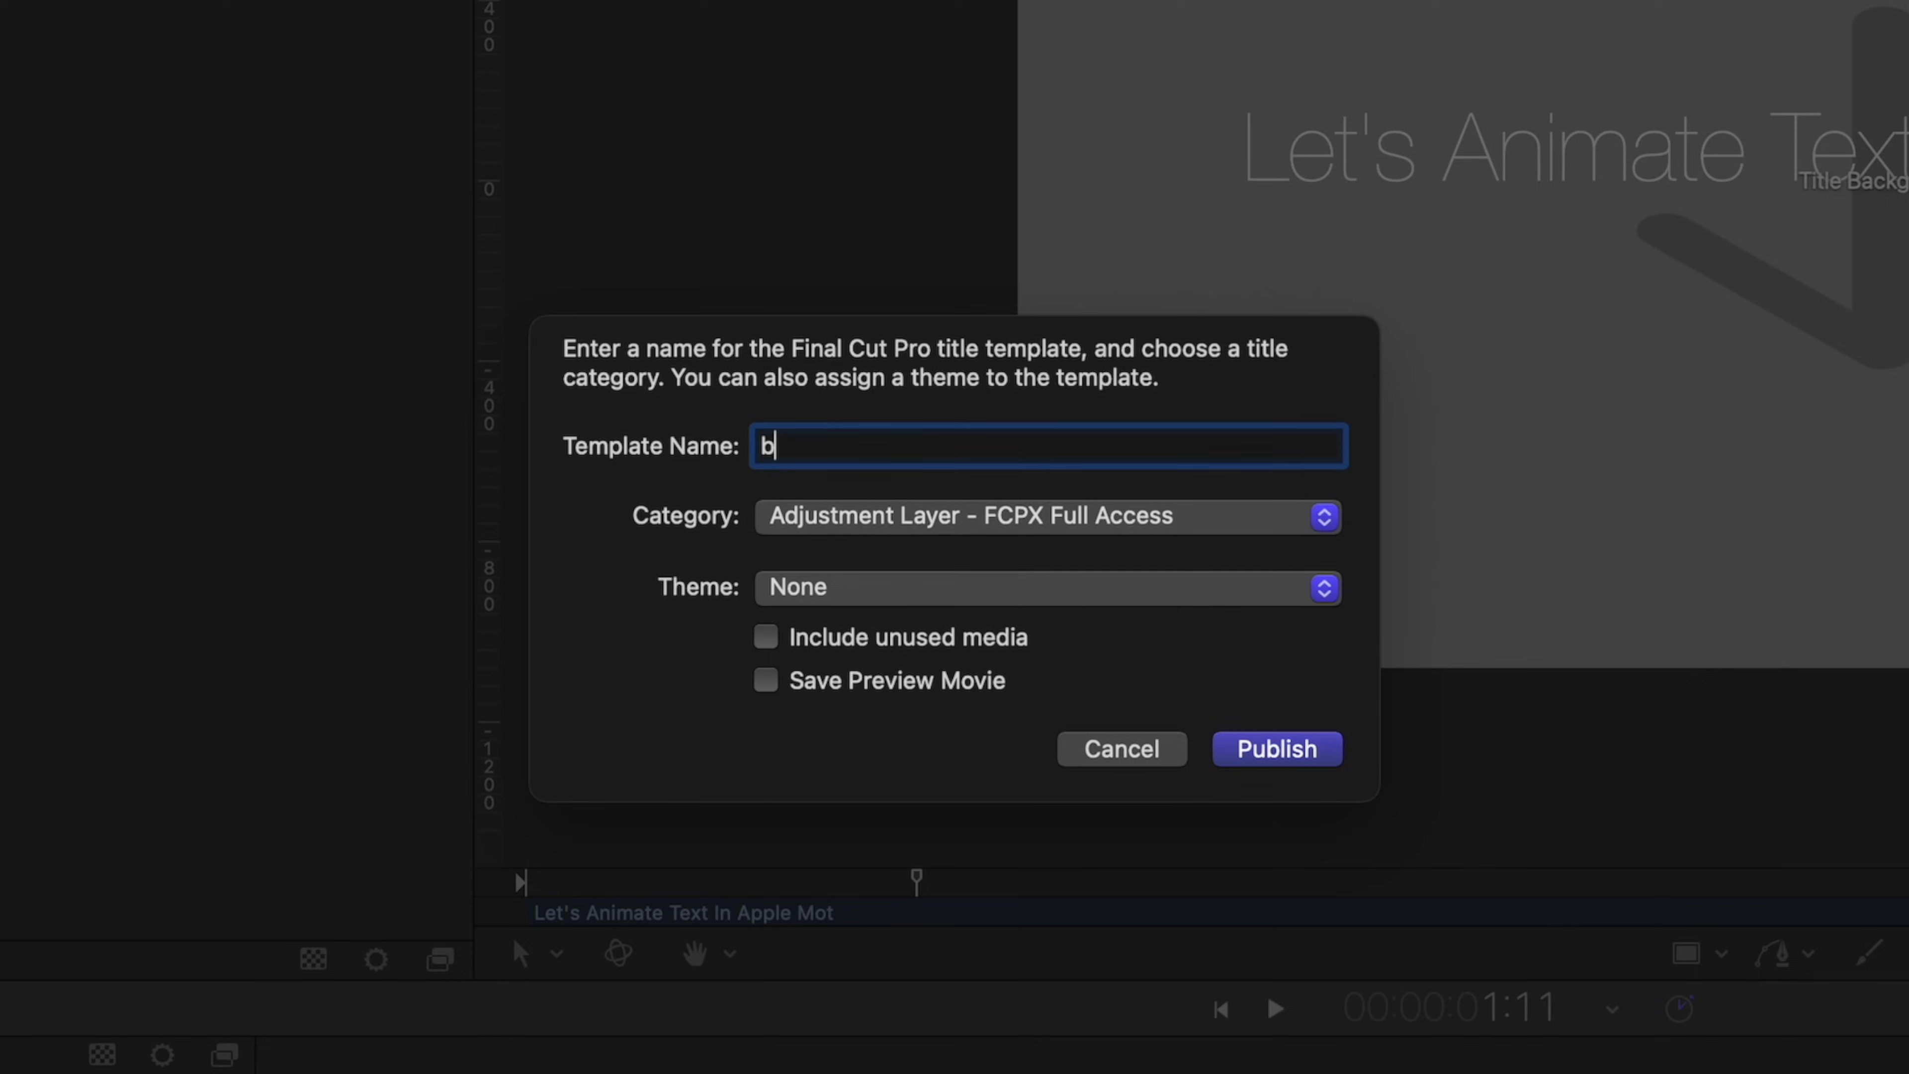
pyautogui.write('OUNCE AND SPIN')
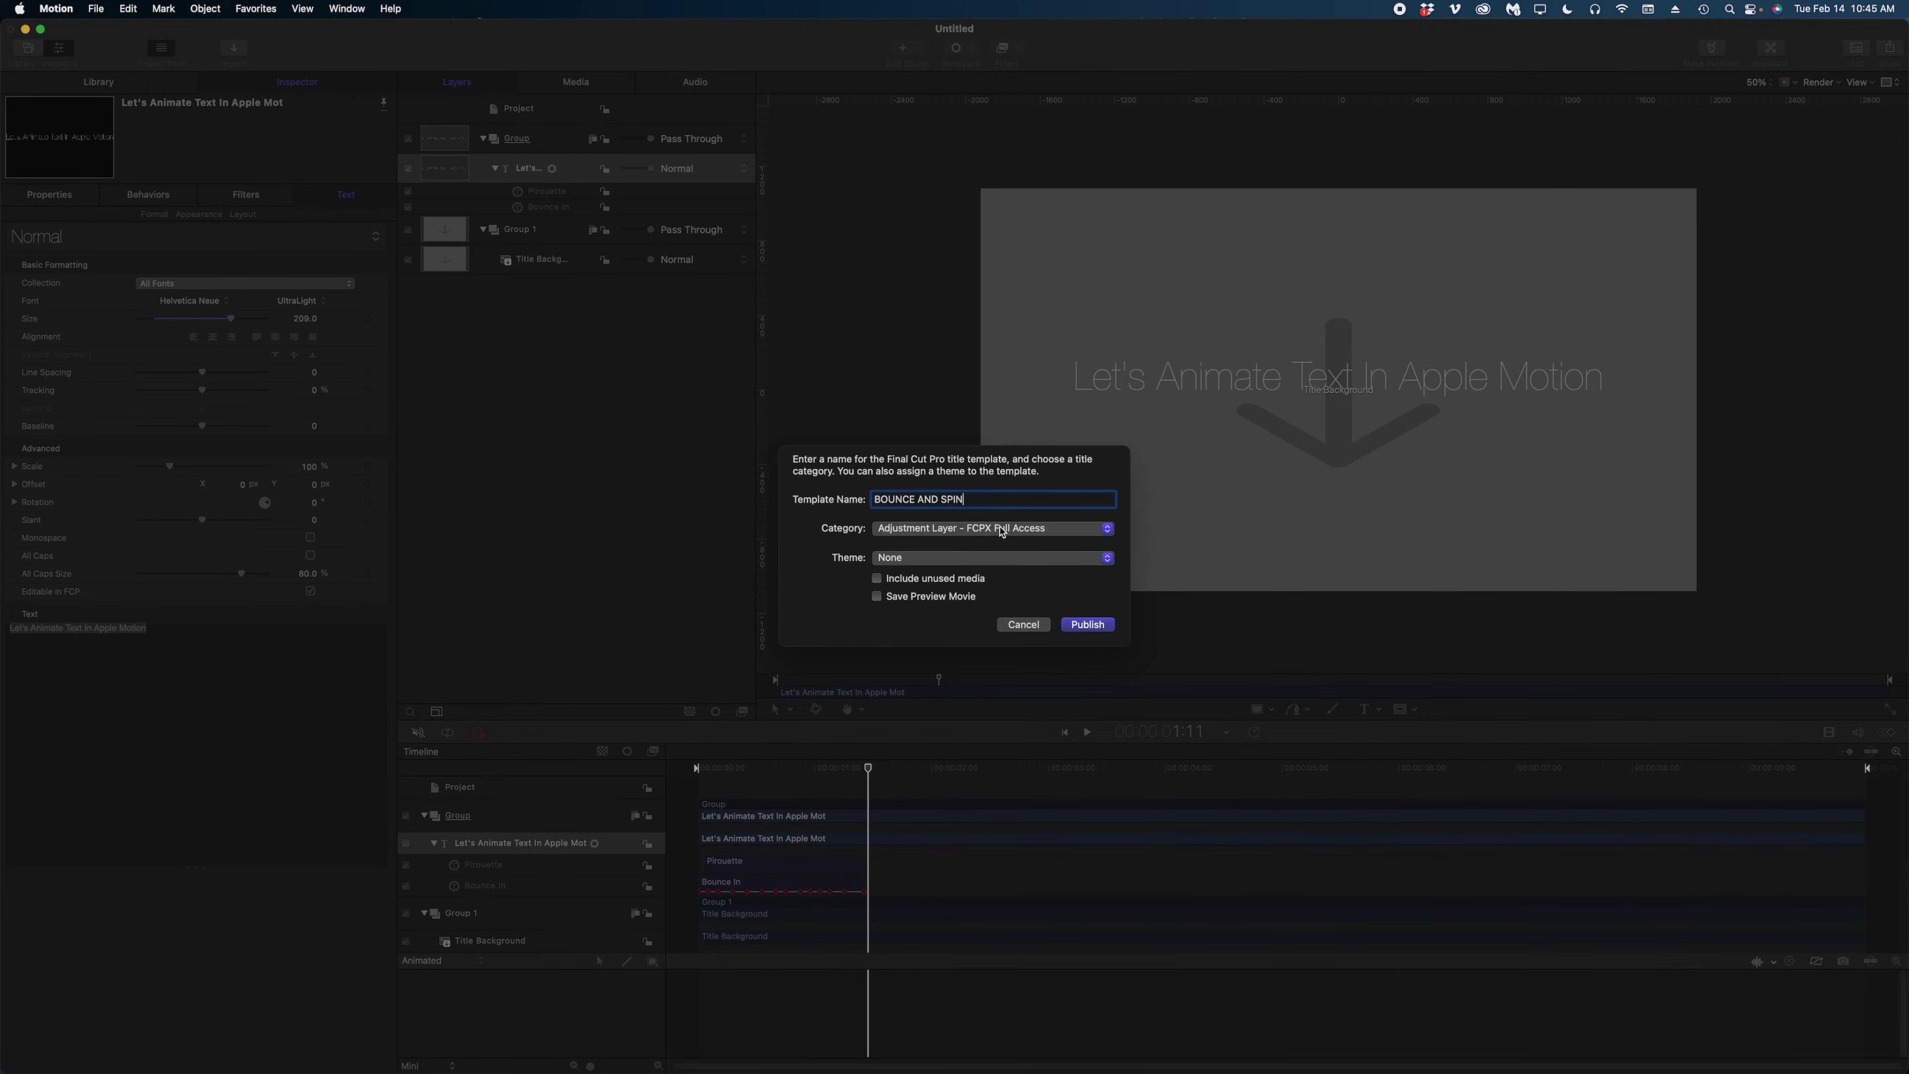
pyautogui.click(1003, 529)
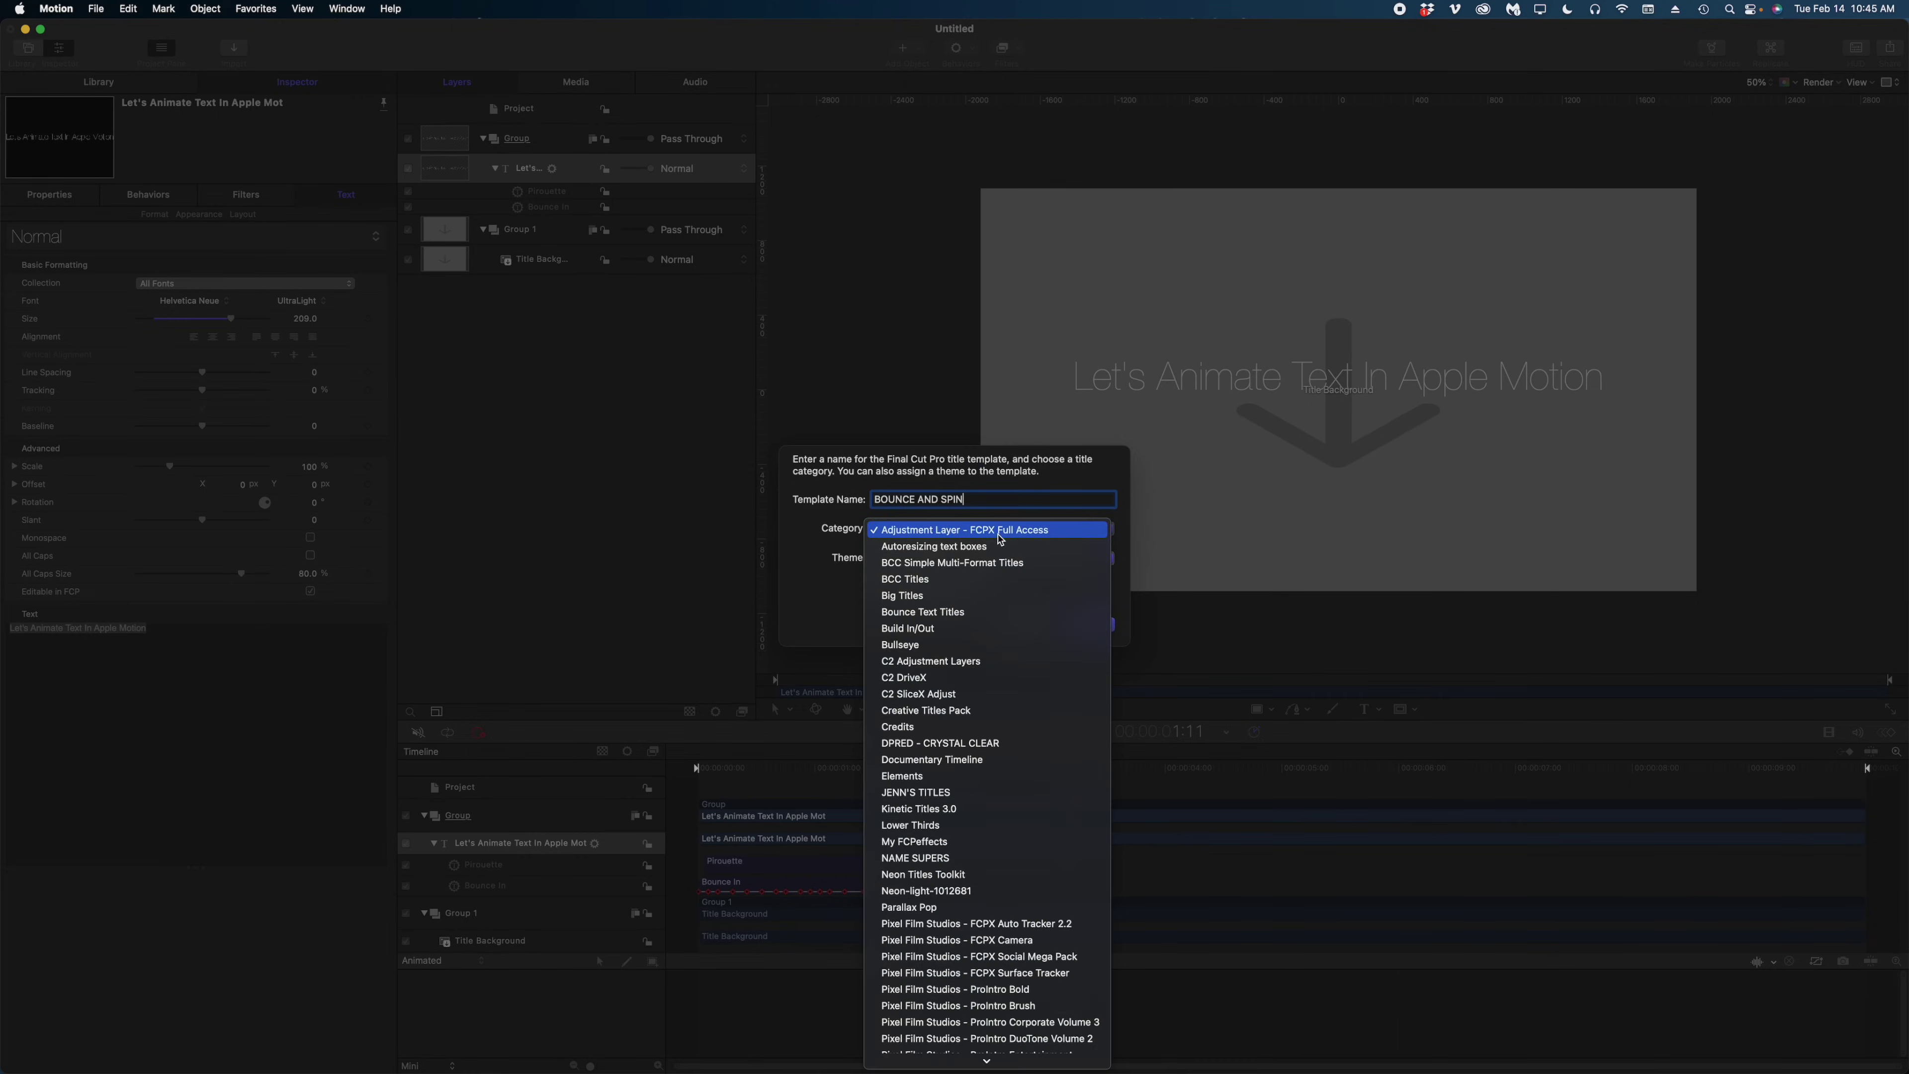
pyautogui.scroll(-5, 1005, 553)
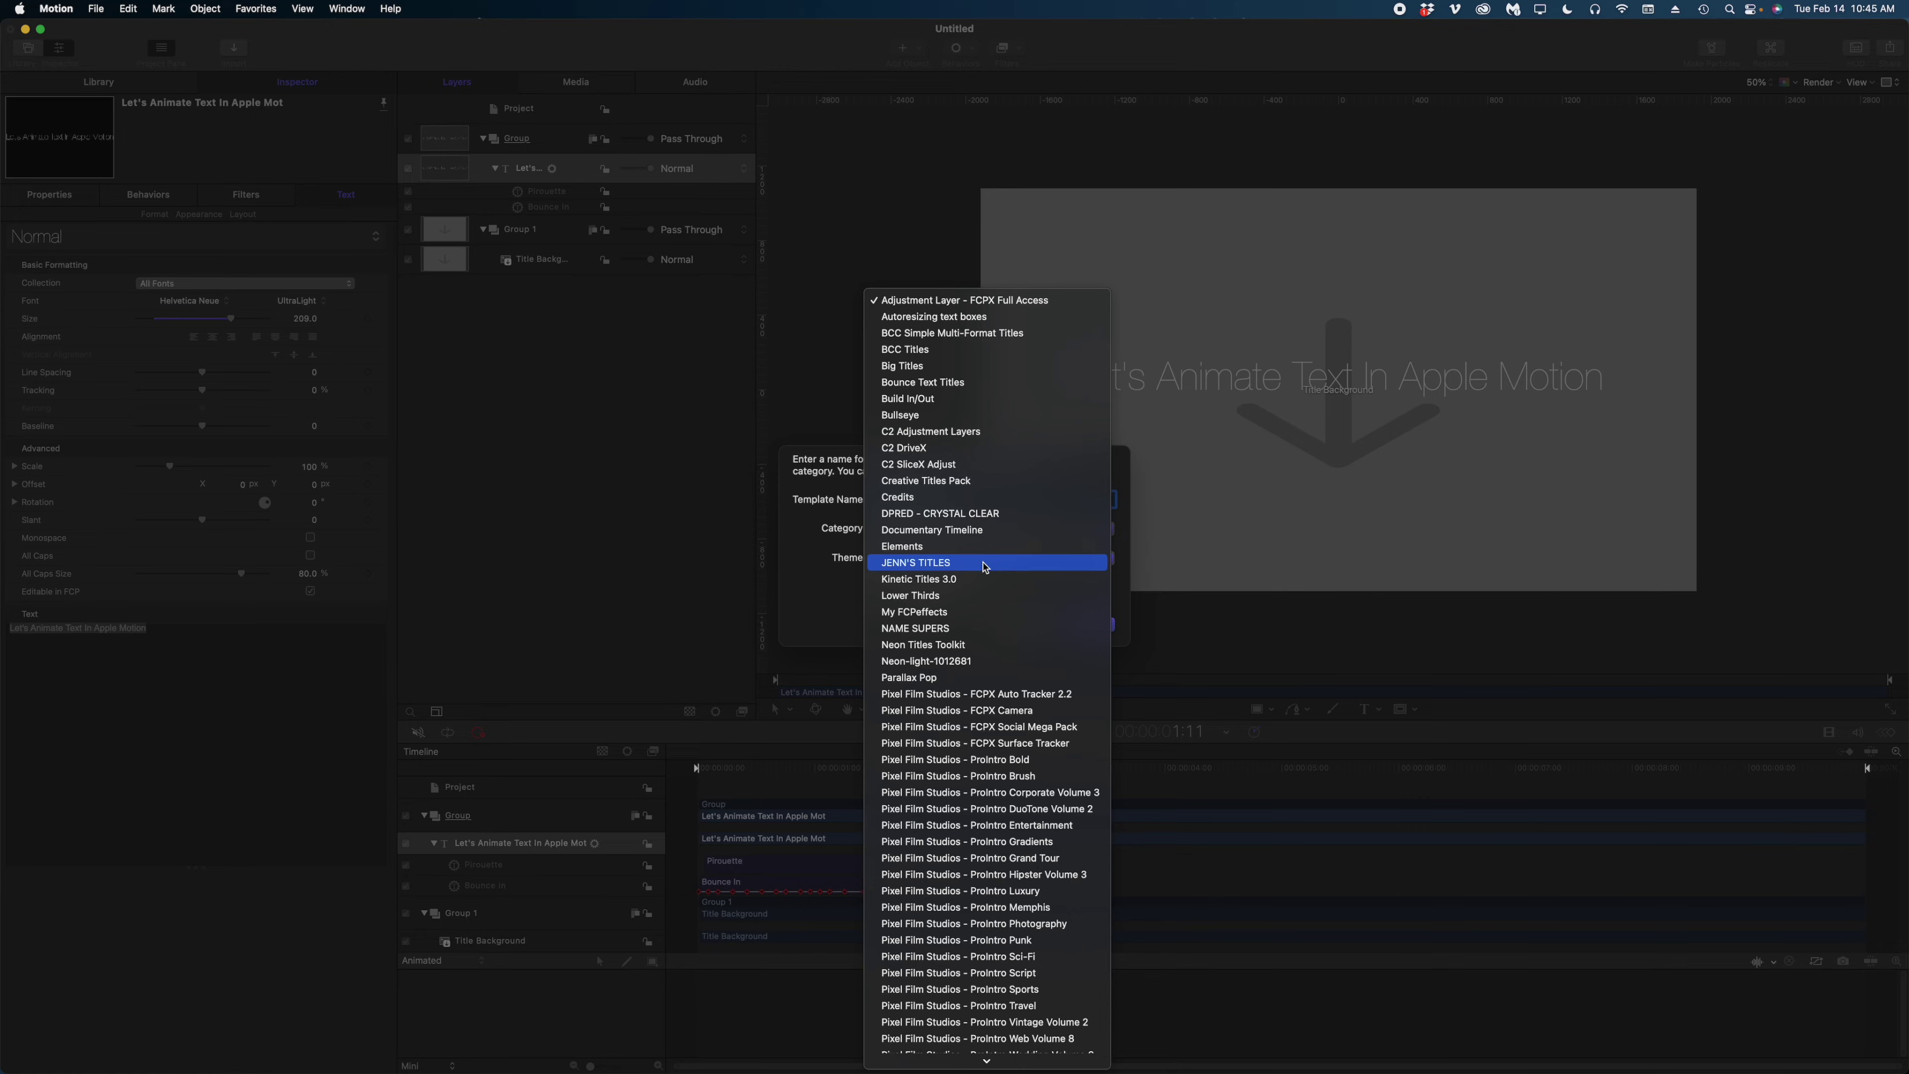
pyautogui.scroll(-8, 991, 565)
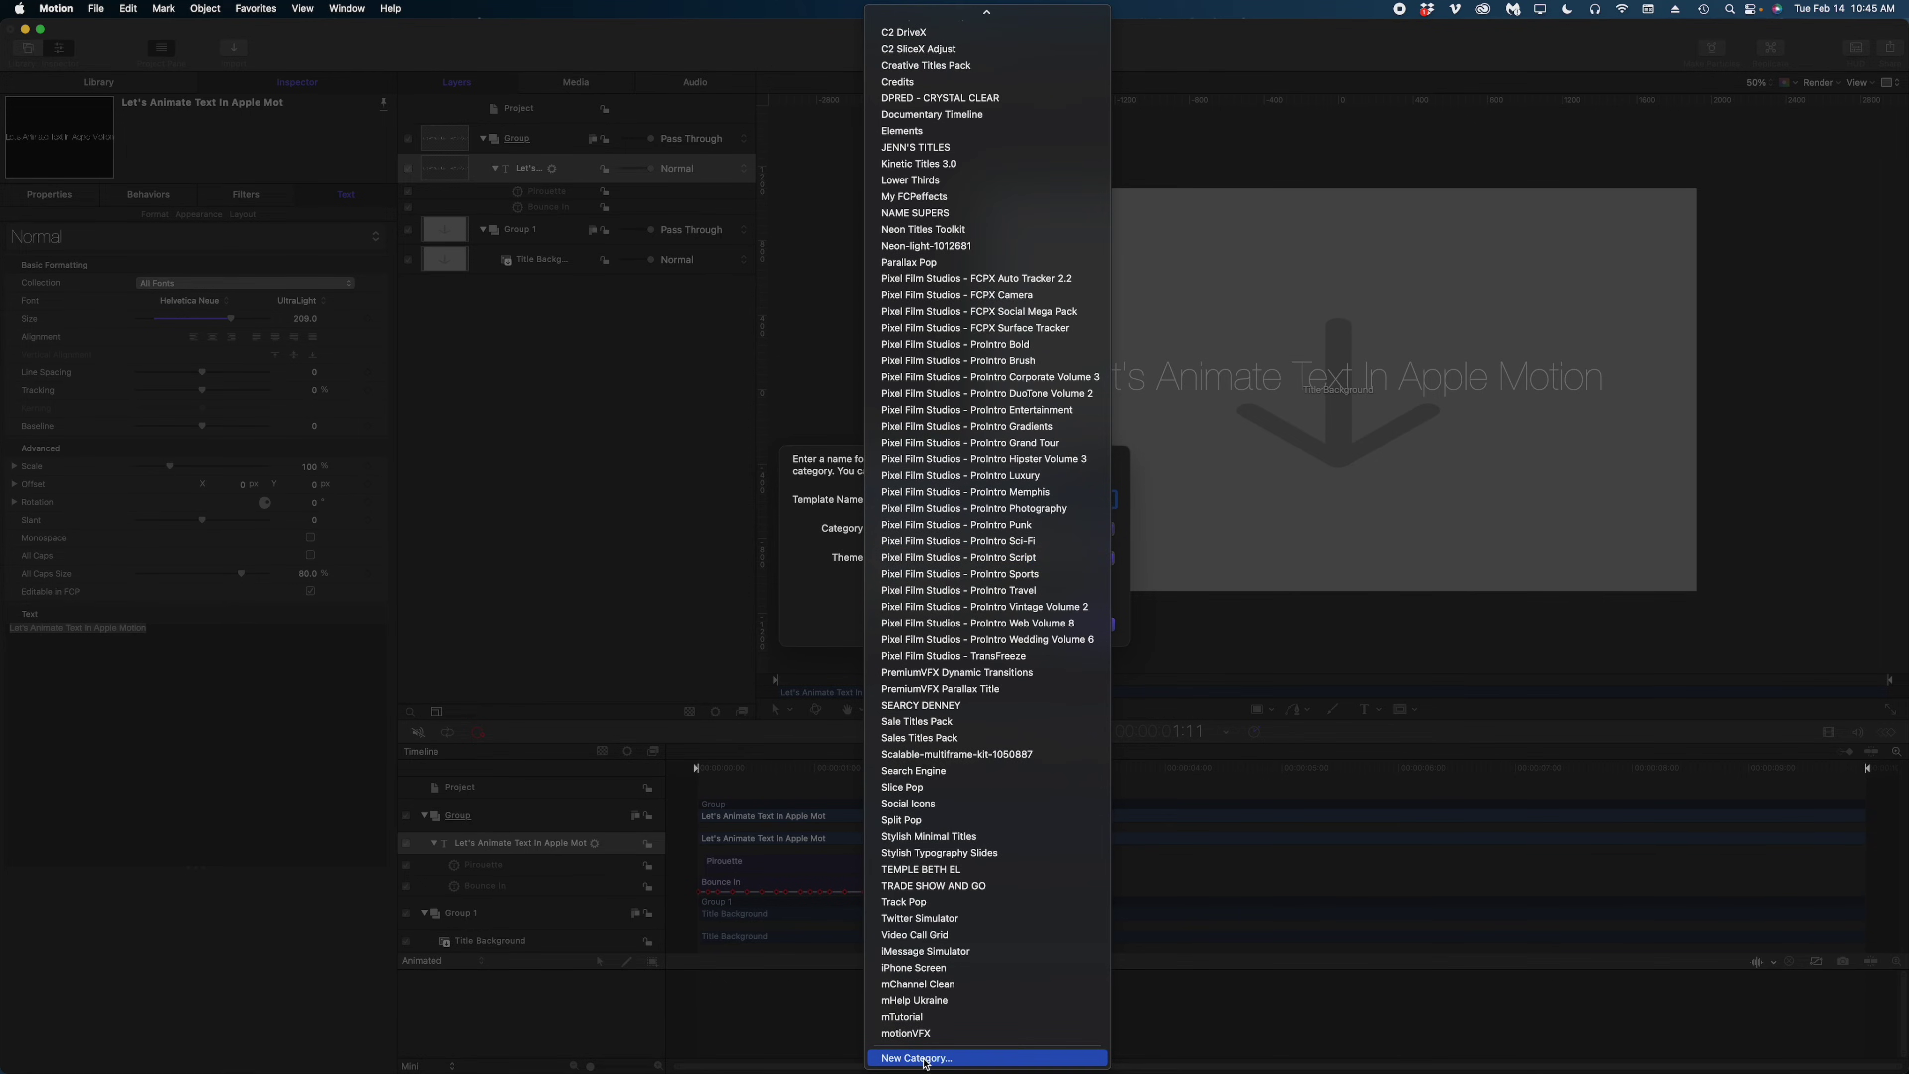
pyautogui.scroll(3, 947, 673)
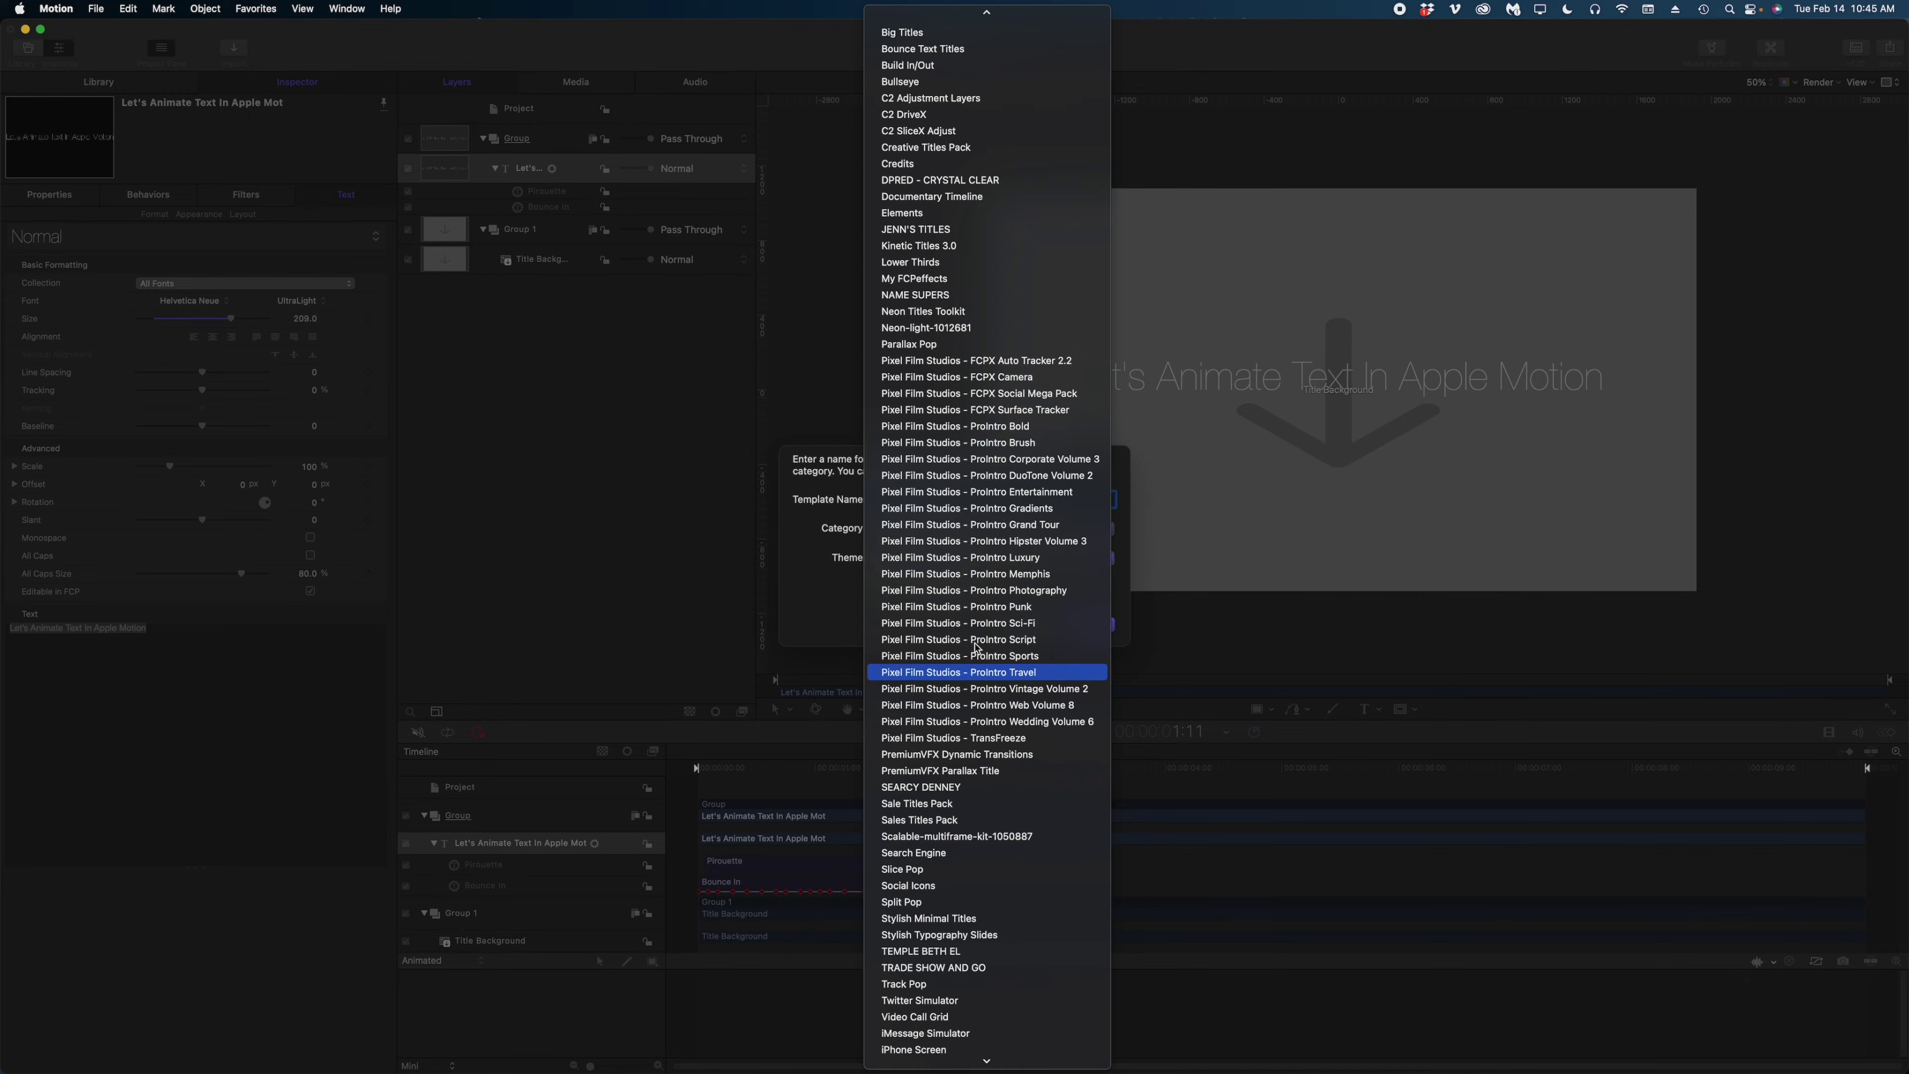
pyautogui.click(943, 229)
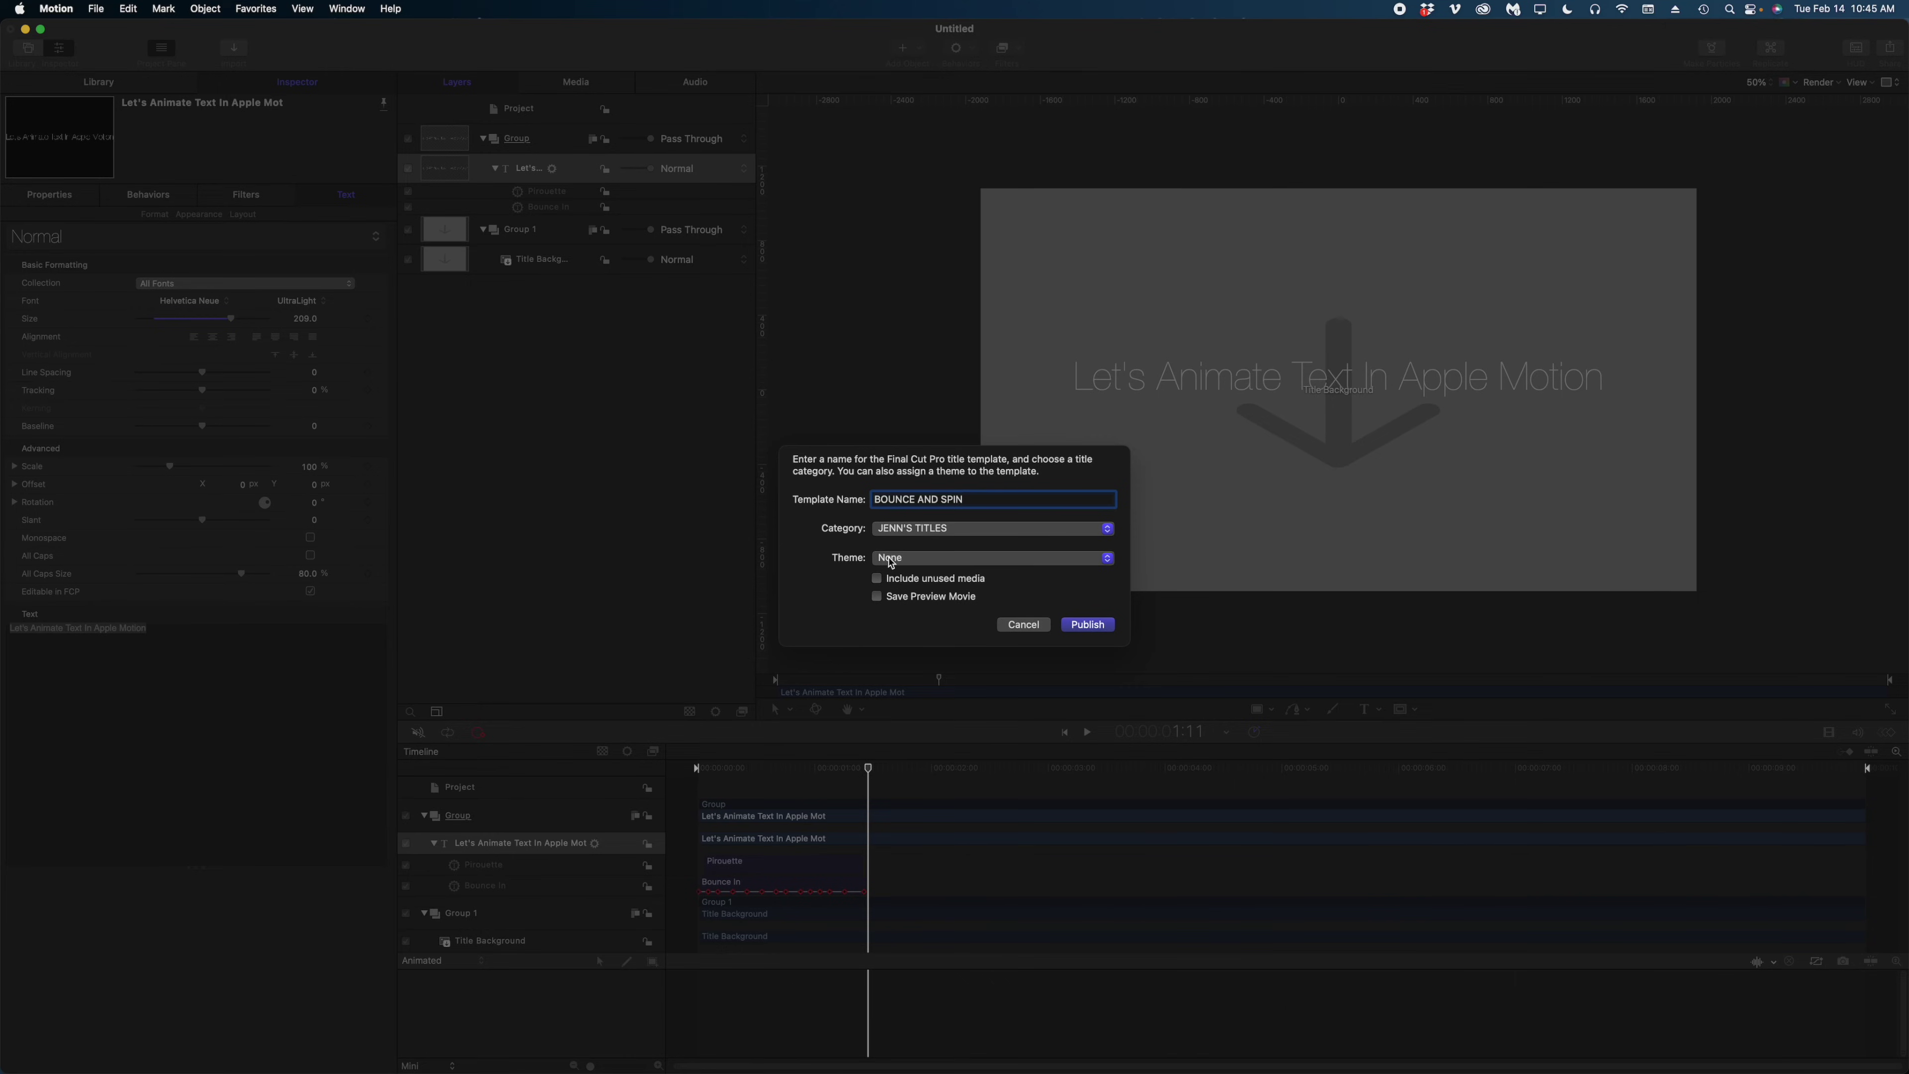
pyautogui.click(1086, 625)
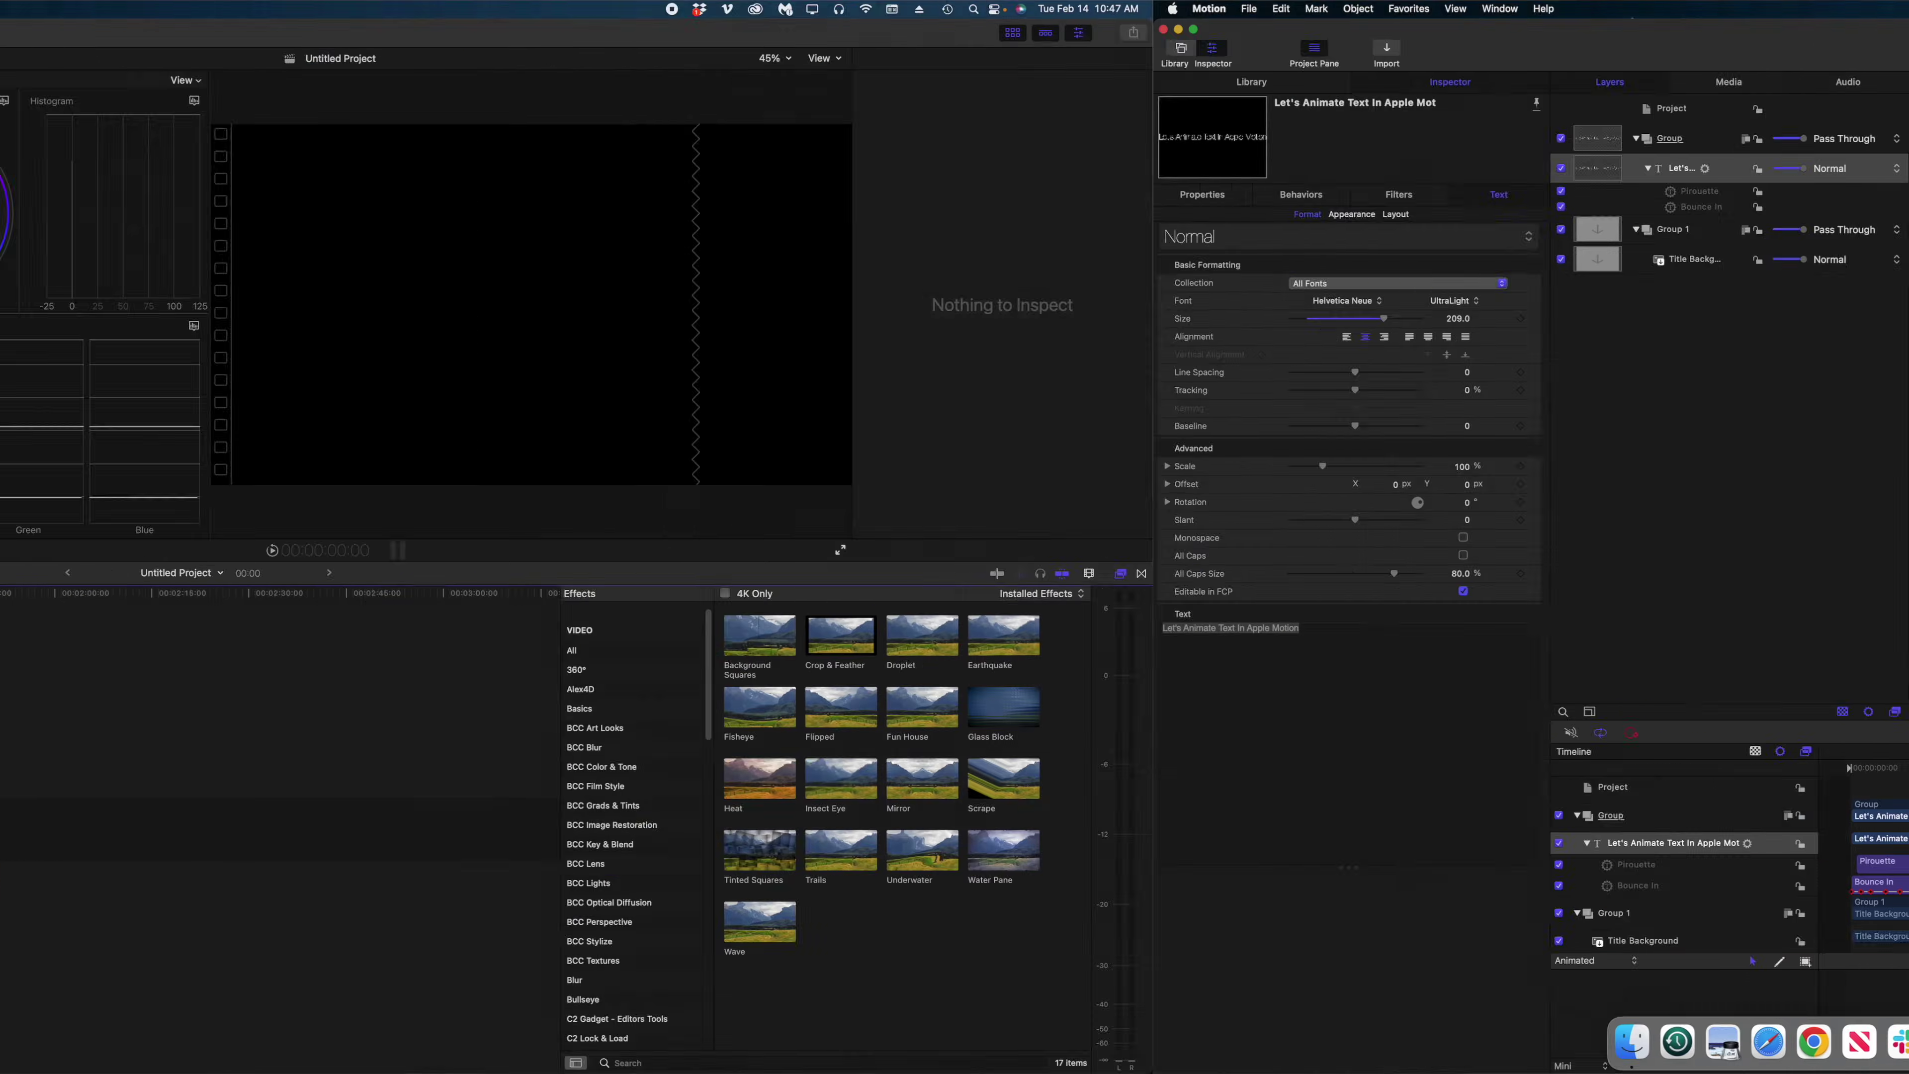
# Add the BOUNCE AND SPIN title from Final Cut Pro's Titles browser to the timeline and play it.
pyautogui.click(79, 62)
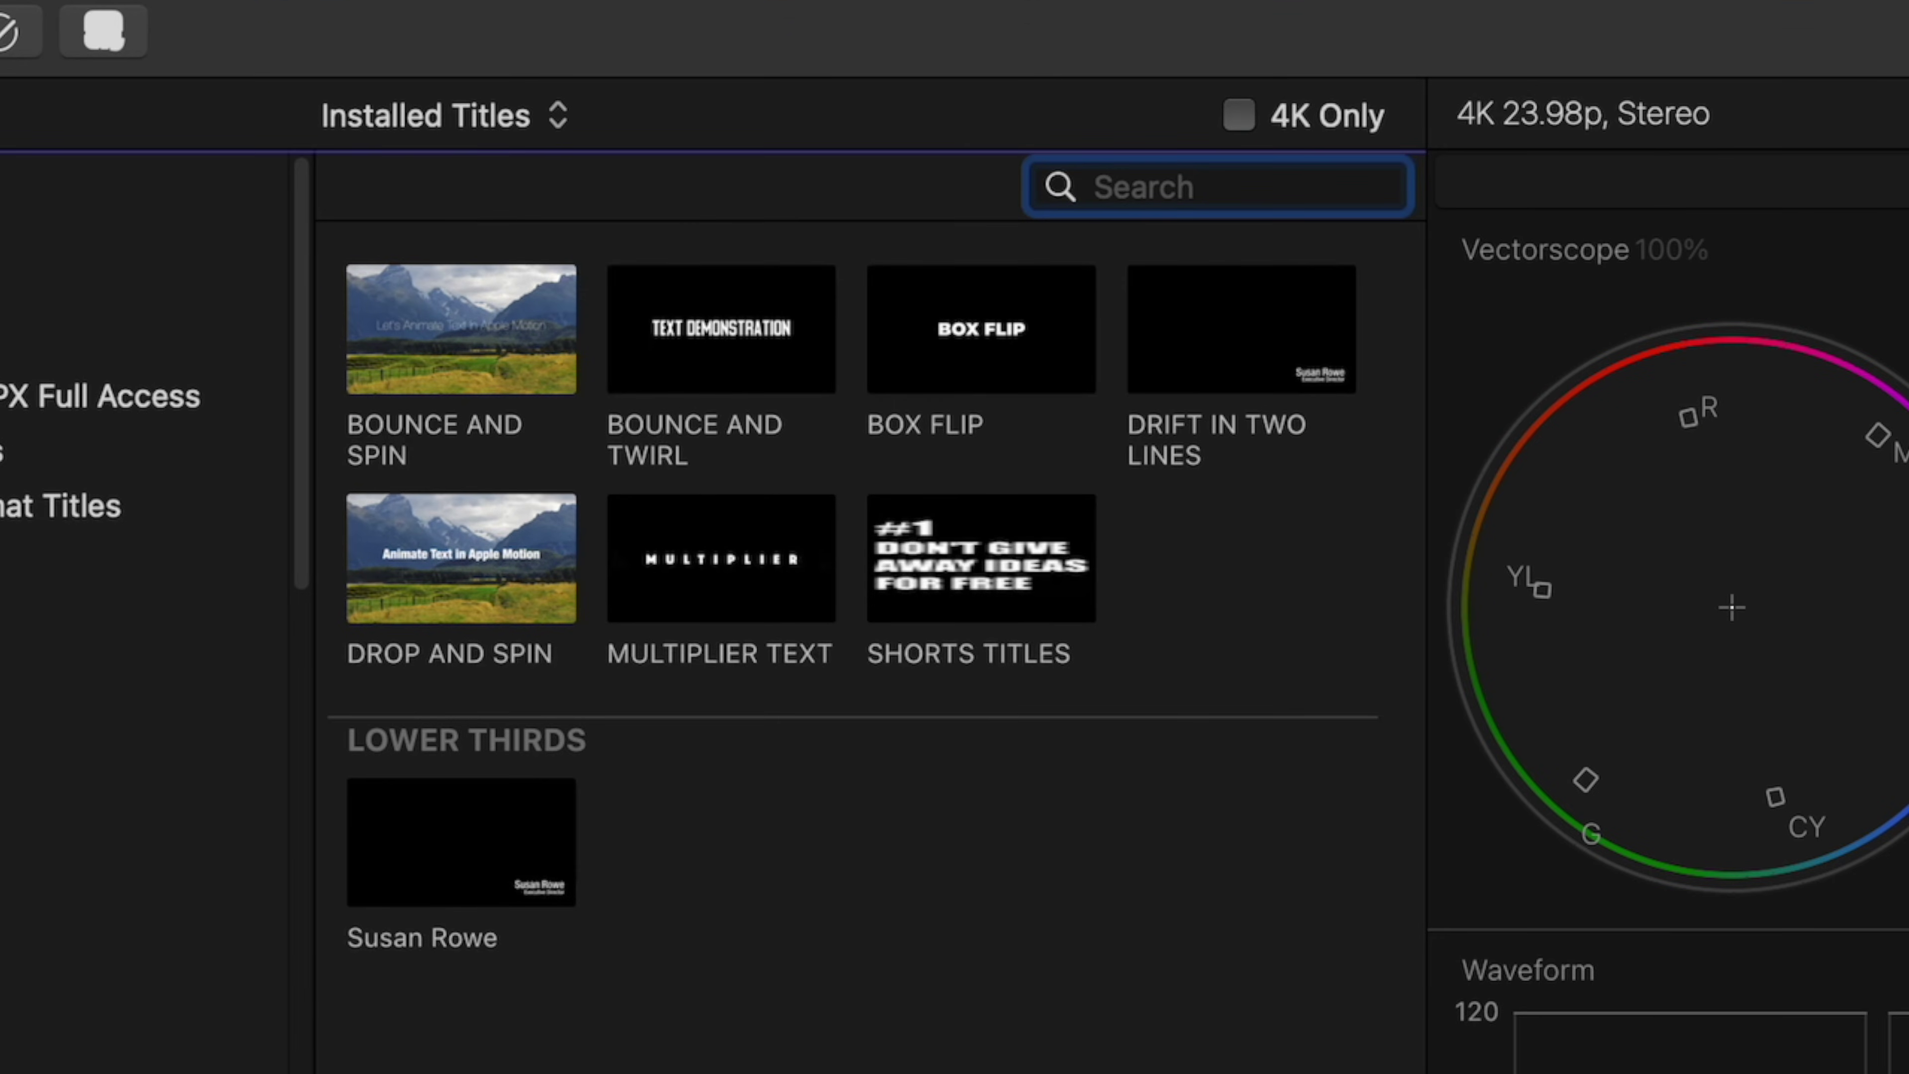
pyautogui.click(488, 346)
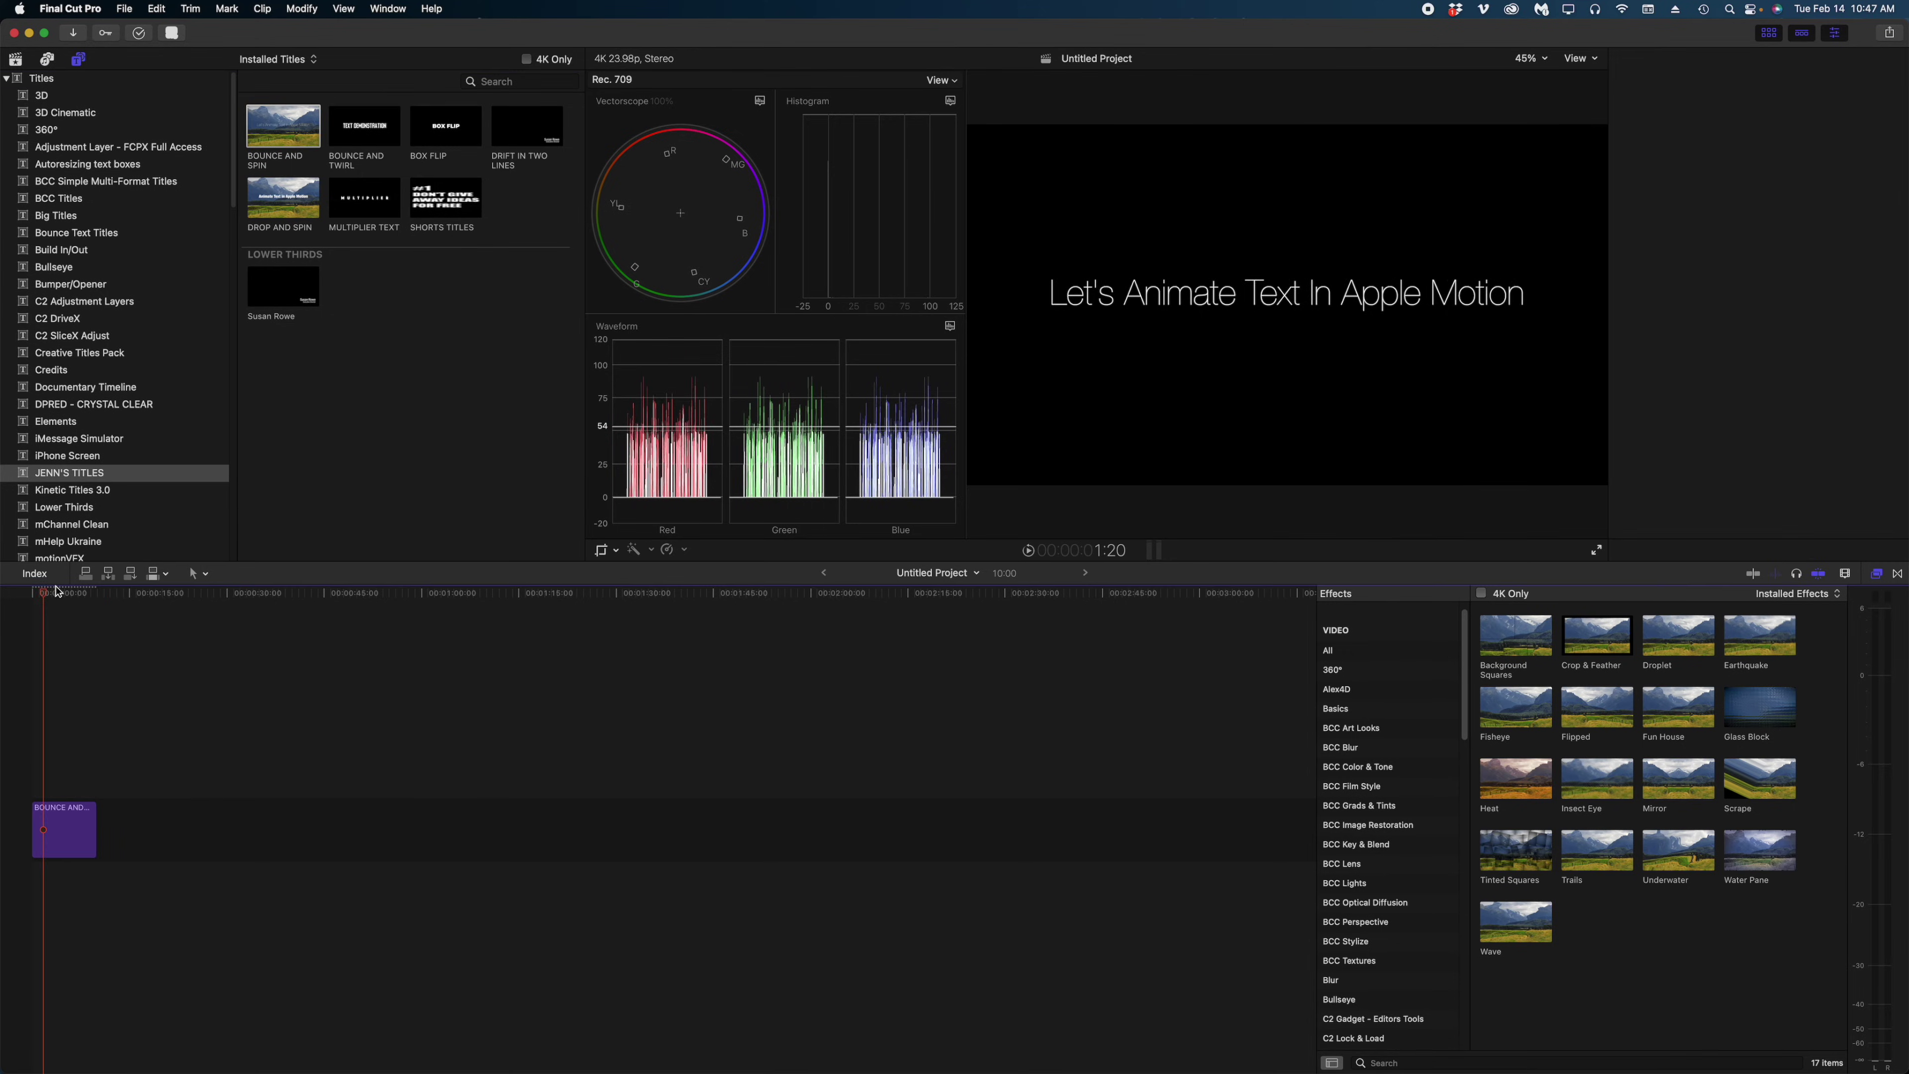
pyautogui.click(62, 830)
pyautogui.press('space')
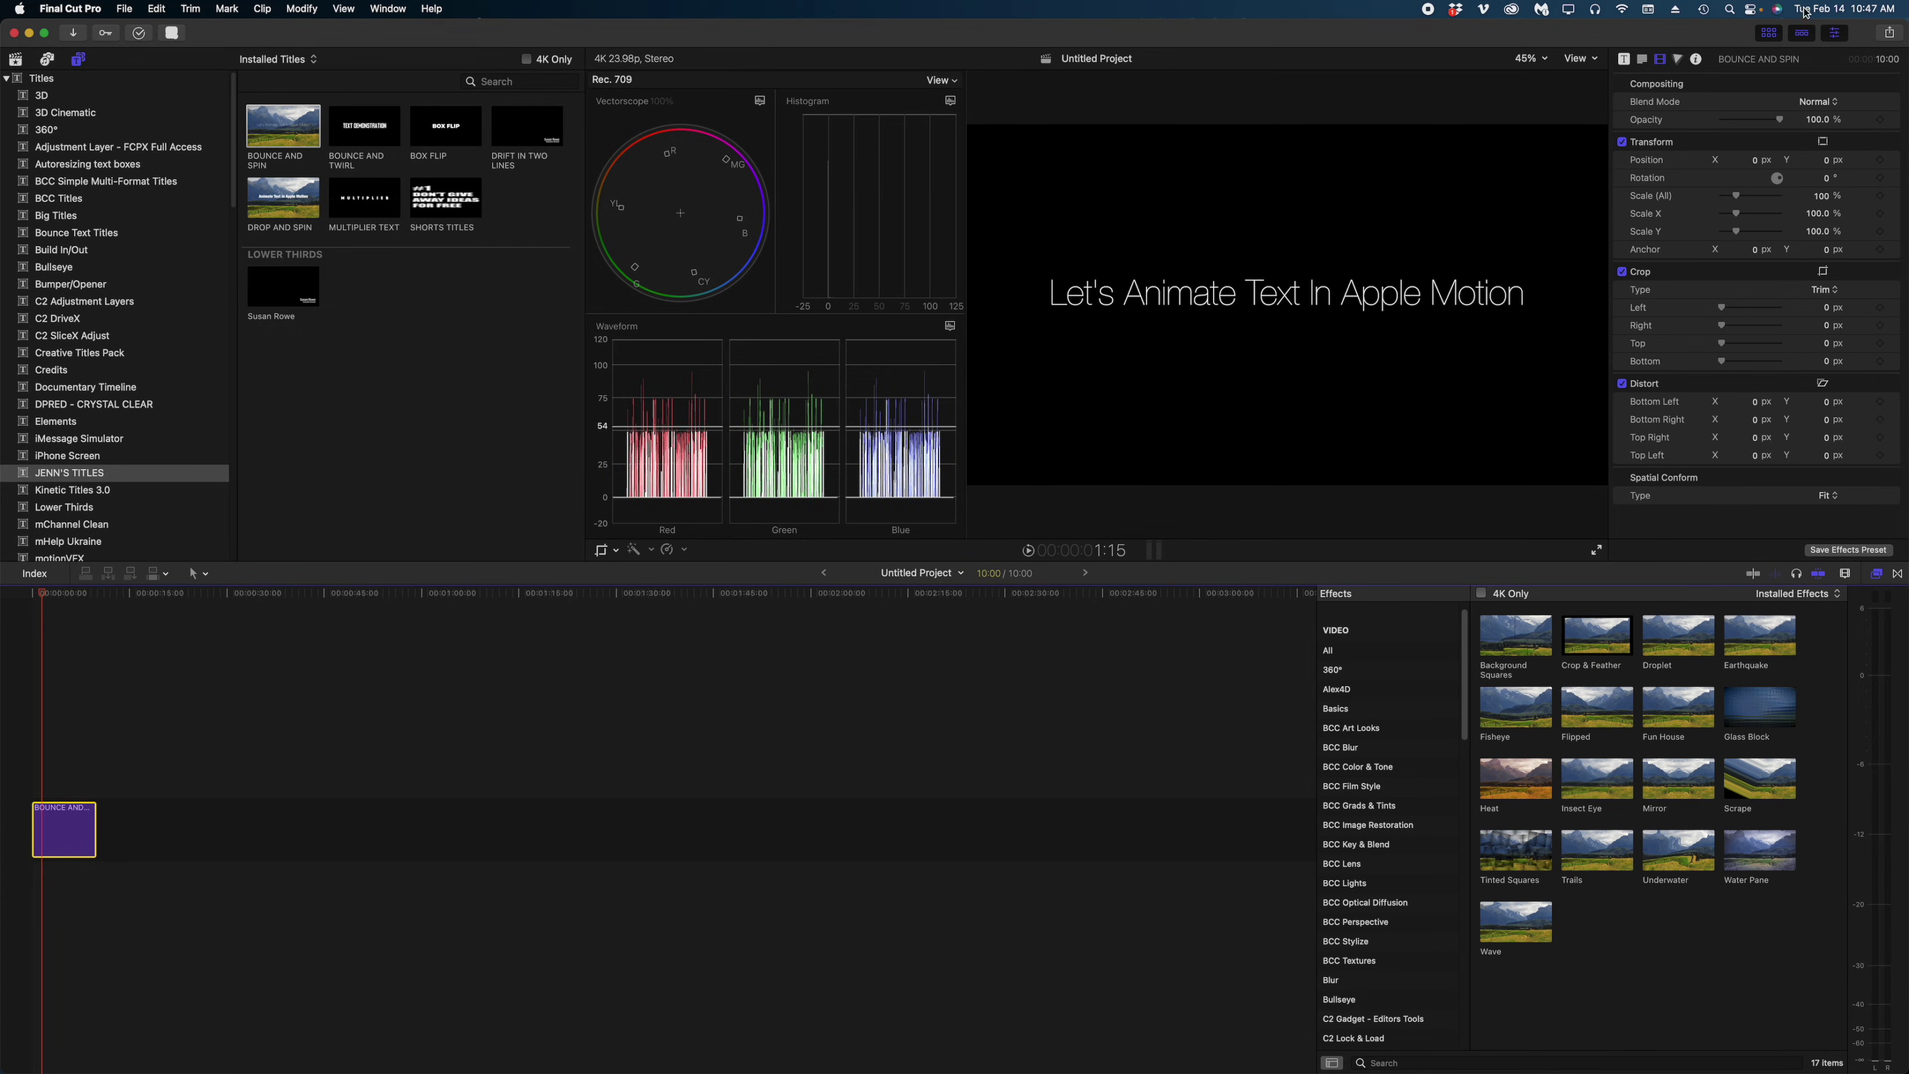
# Check the title's Title and Text inspector tabs for published parameters and text settings.
pyautogui.click(1624, 60)
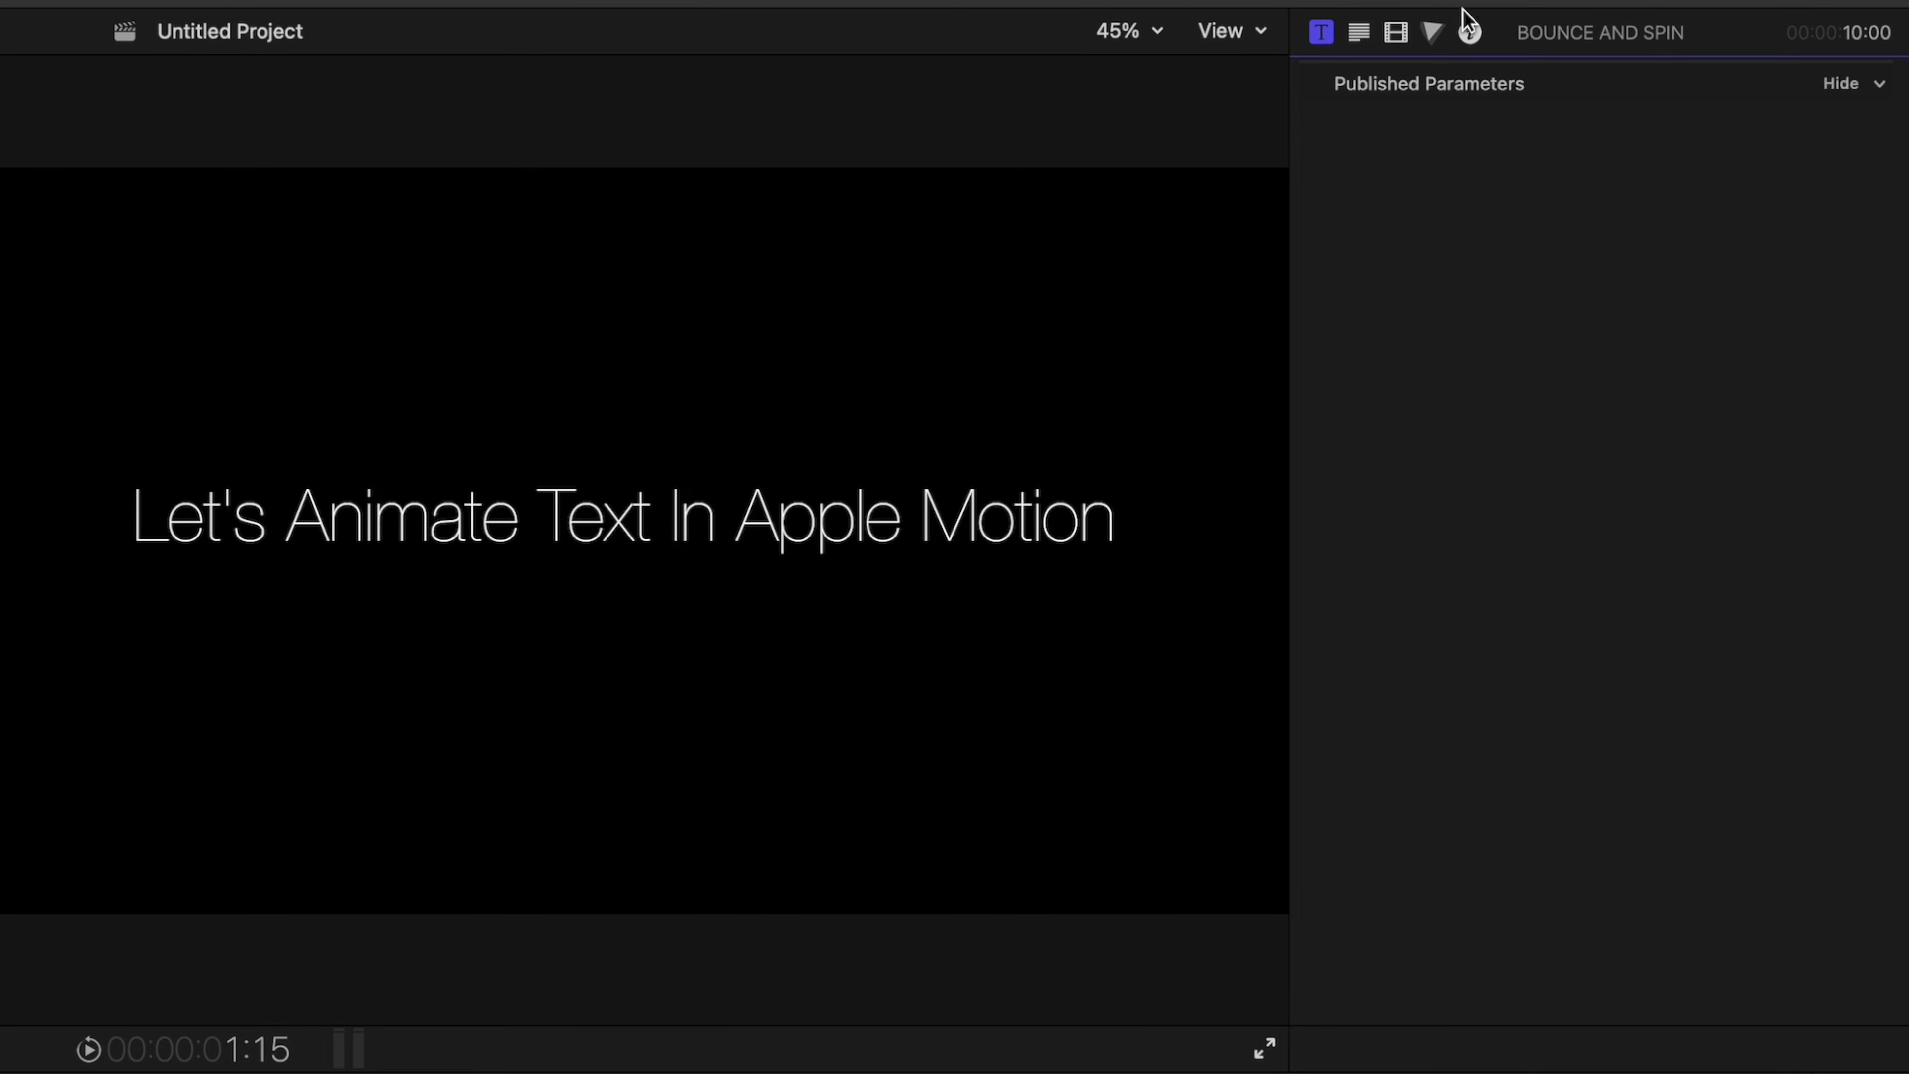
pyautogui.click(1360, 32)
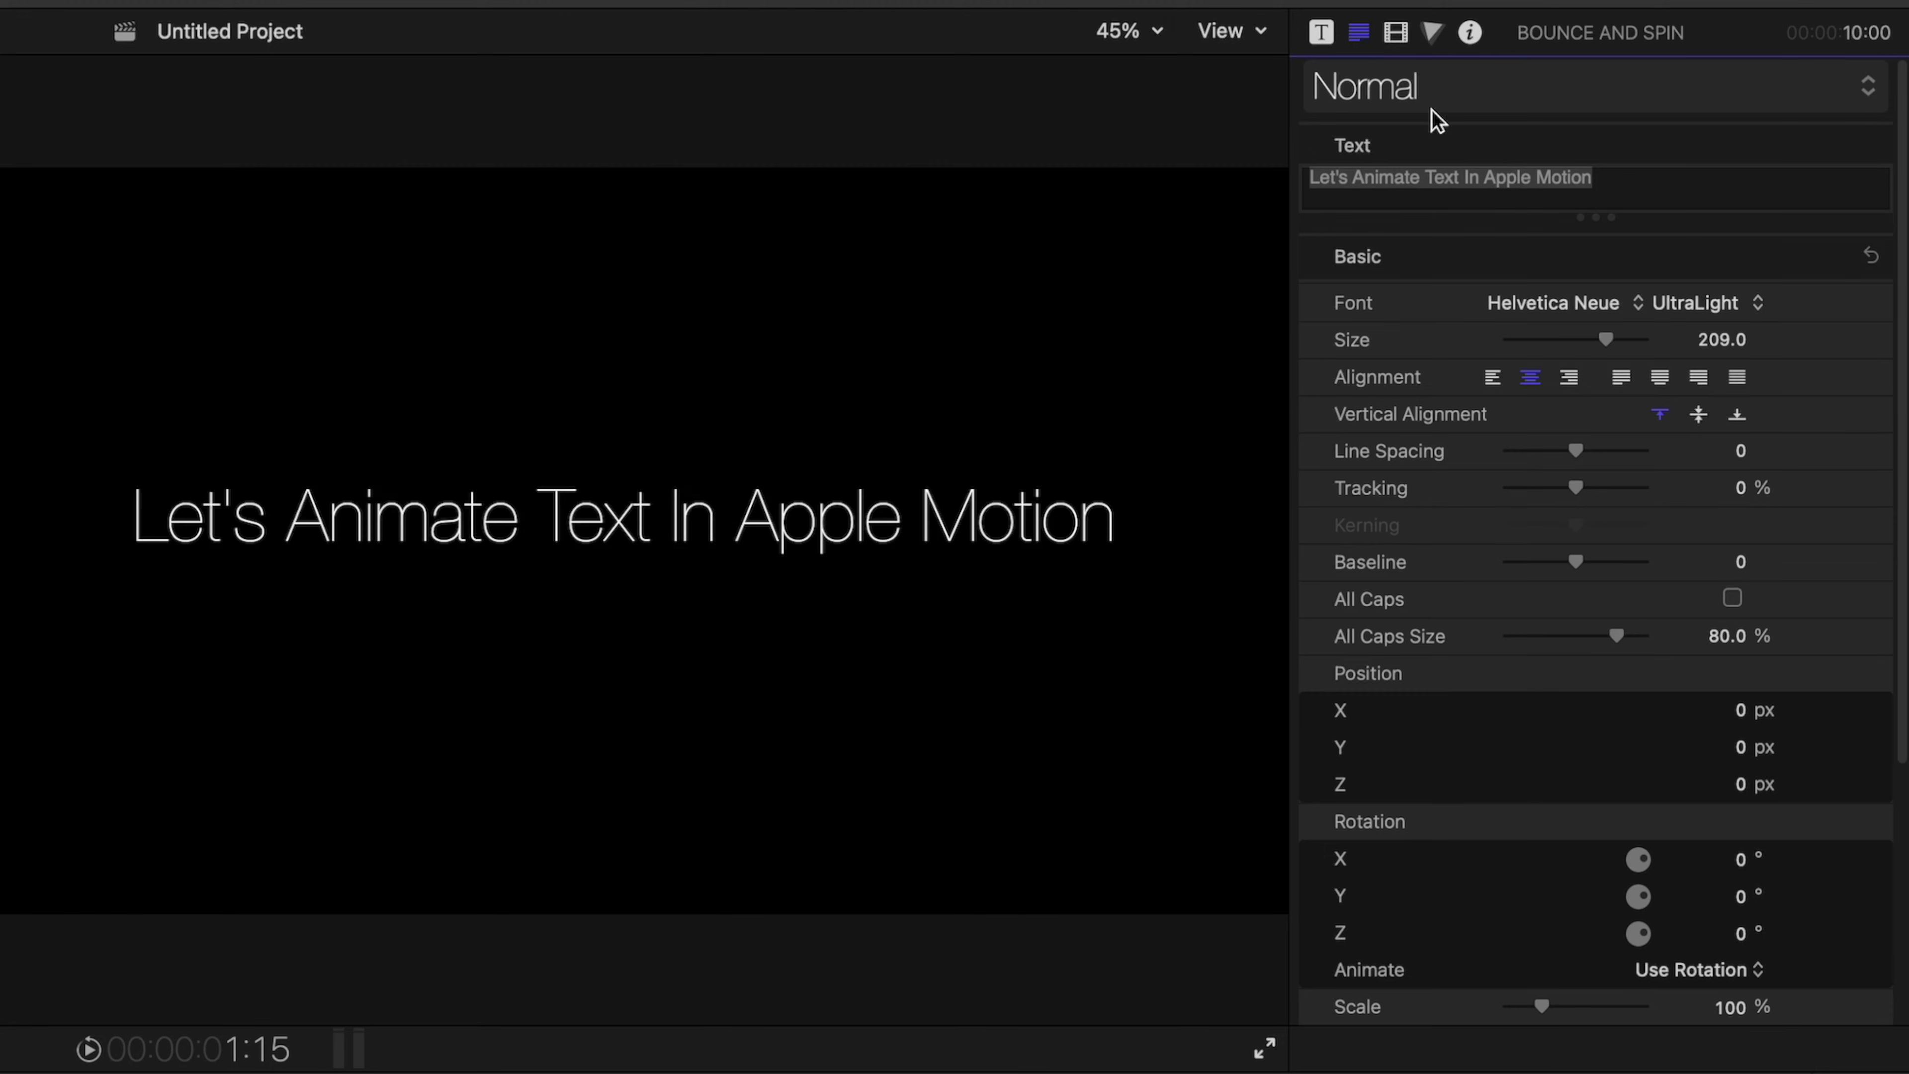
pyautogui.scroll(-5, 1581, 370)
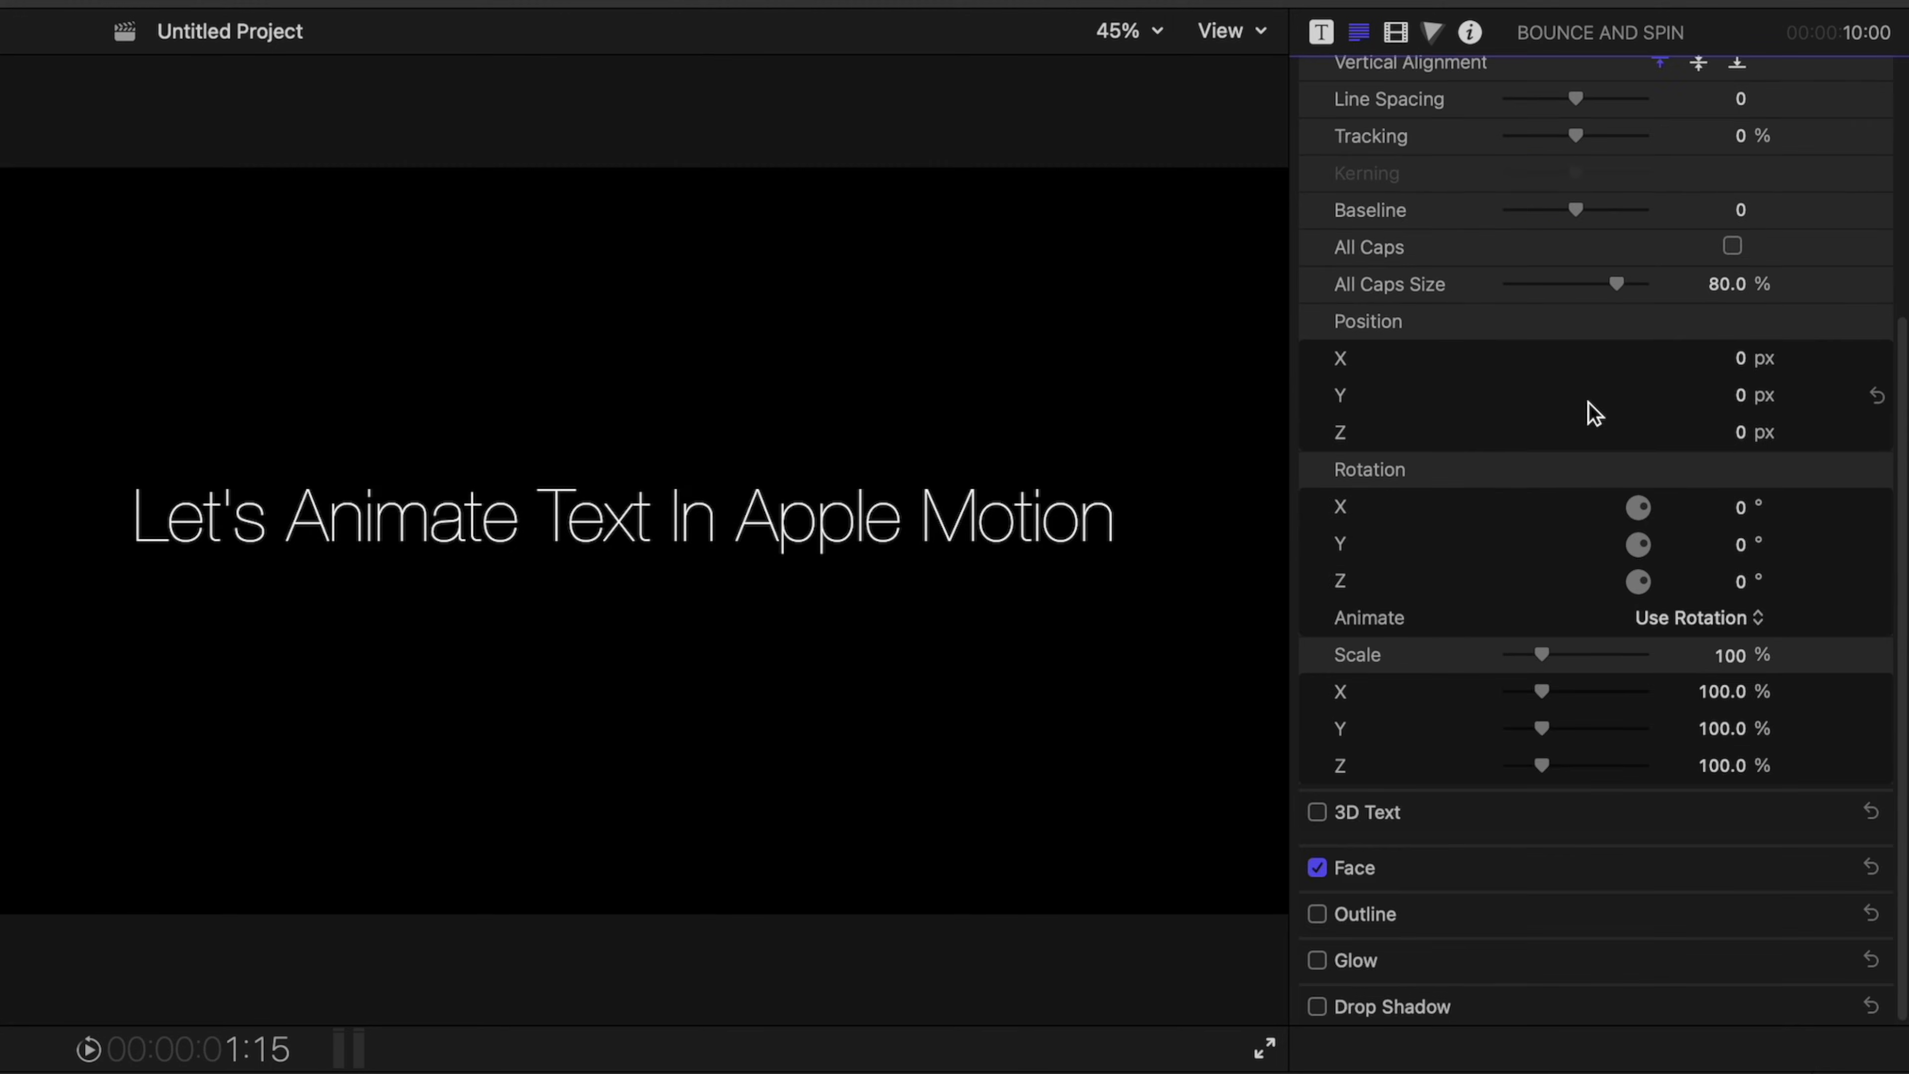
pyautogui.scroll(6, 1592, 412)
pyautogui.click(1321, 33)
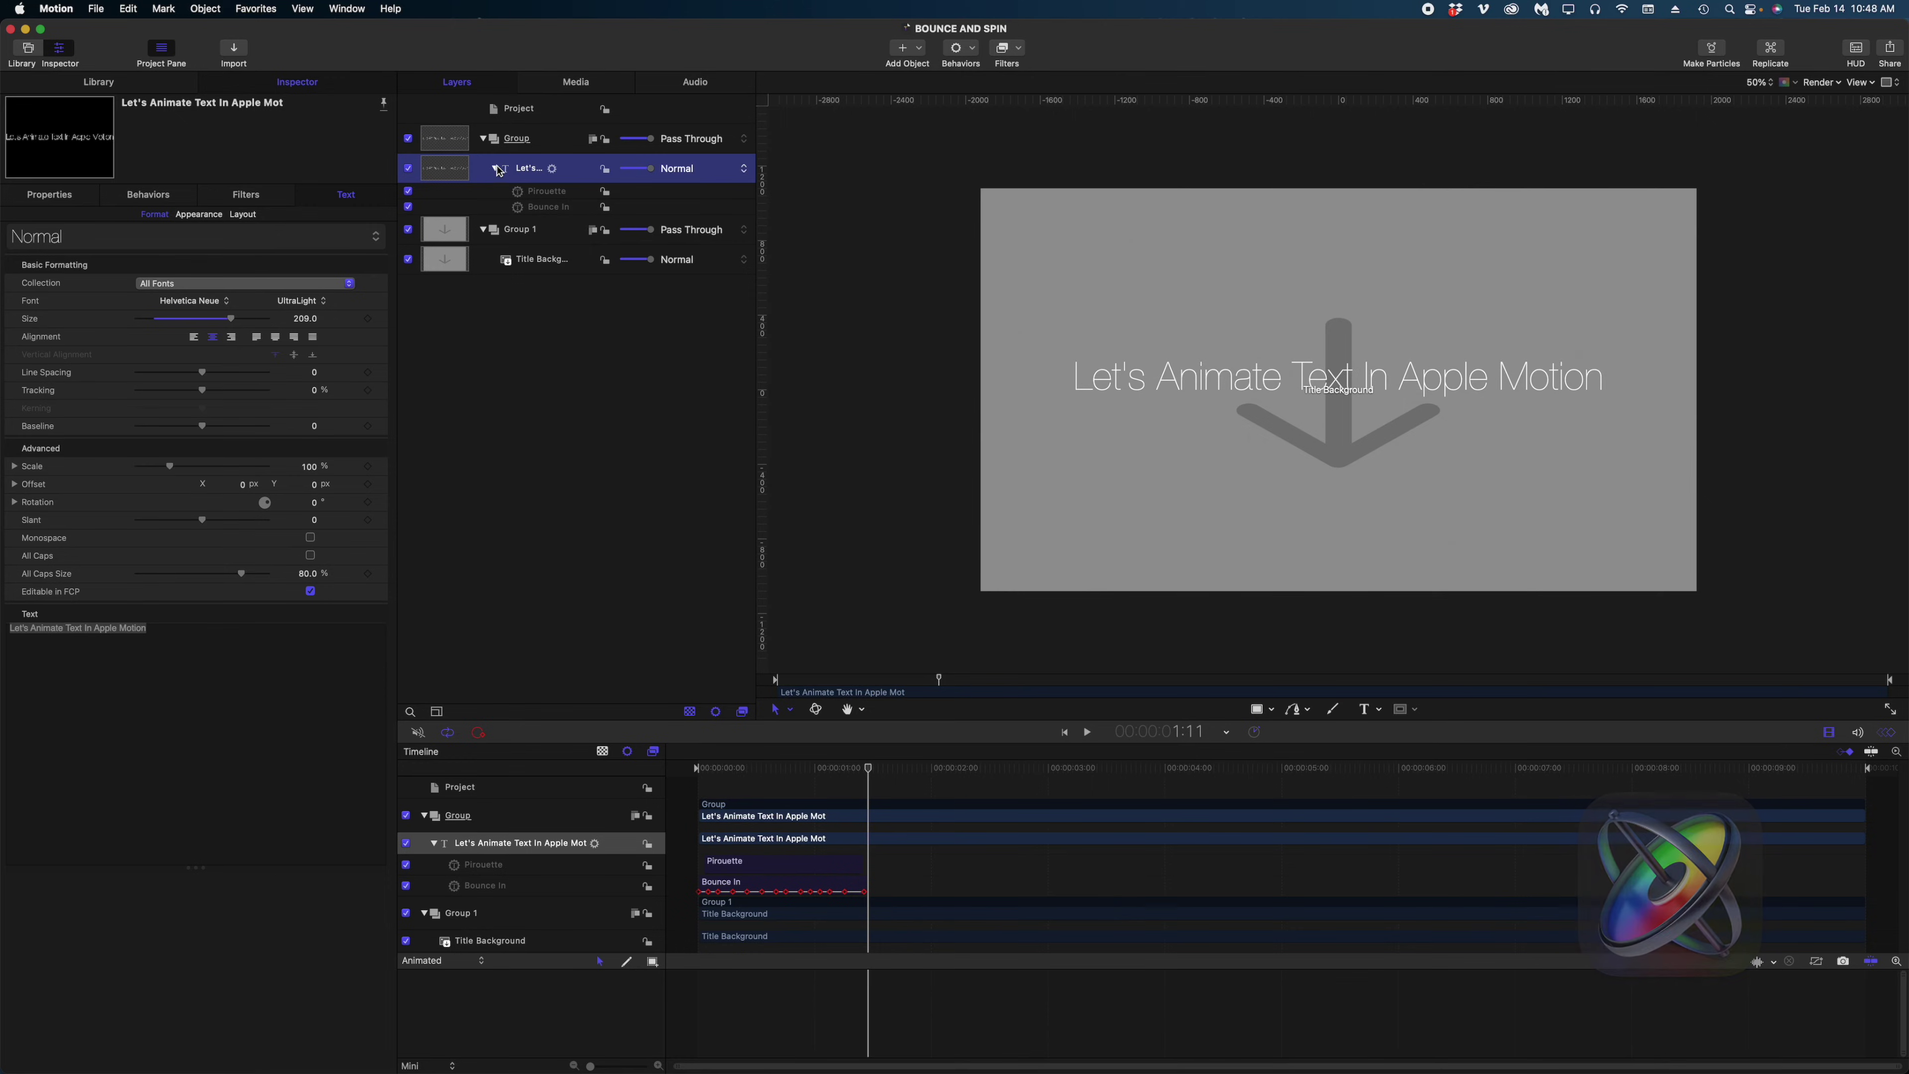
# Keep Animate on Word and publish the Animate, Spread, Direction and Speed behaviour parameters.
pyautogui.click(168, 198)
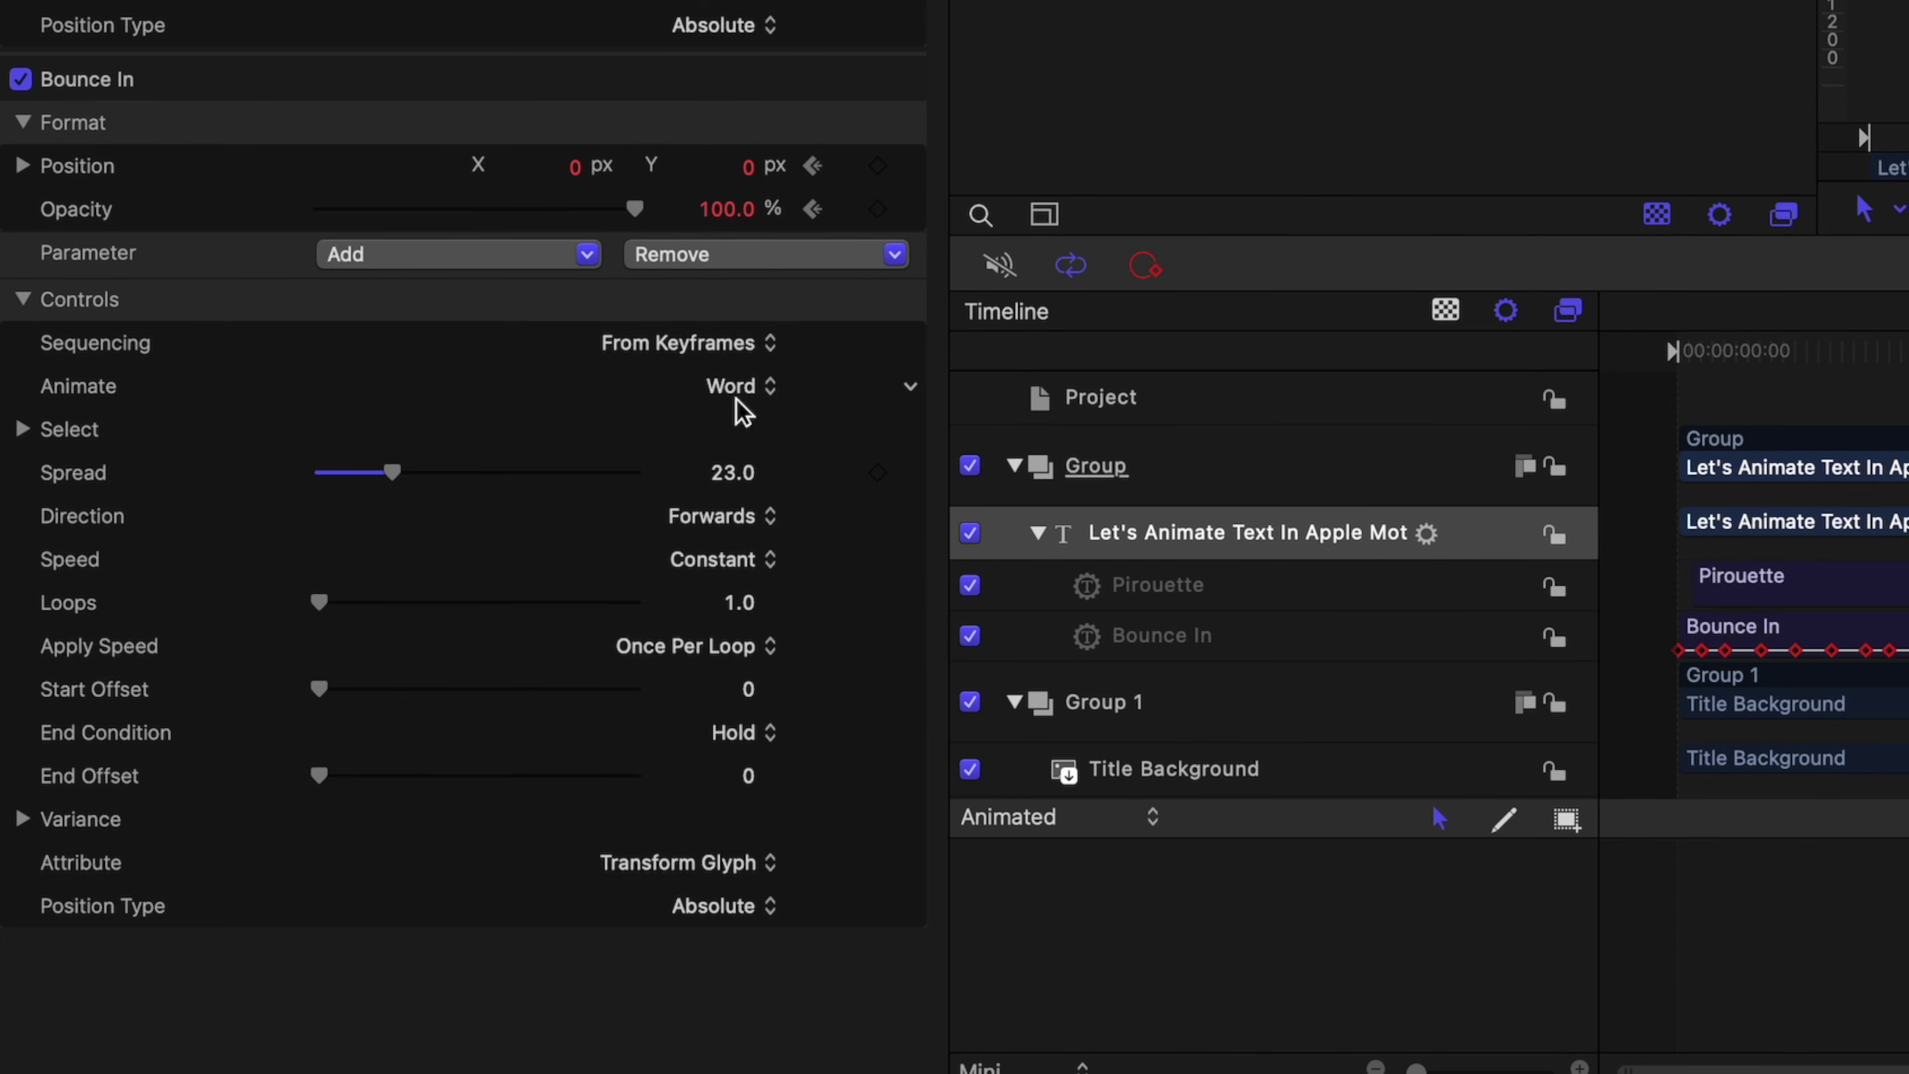
pyautogui.click(744, 387)
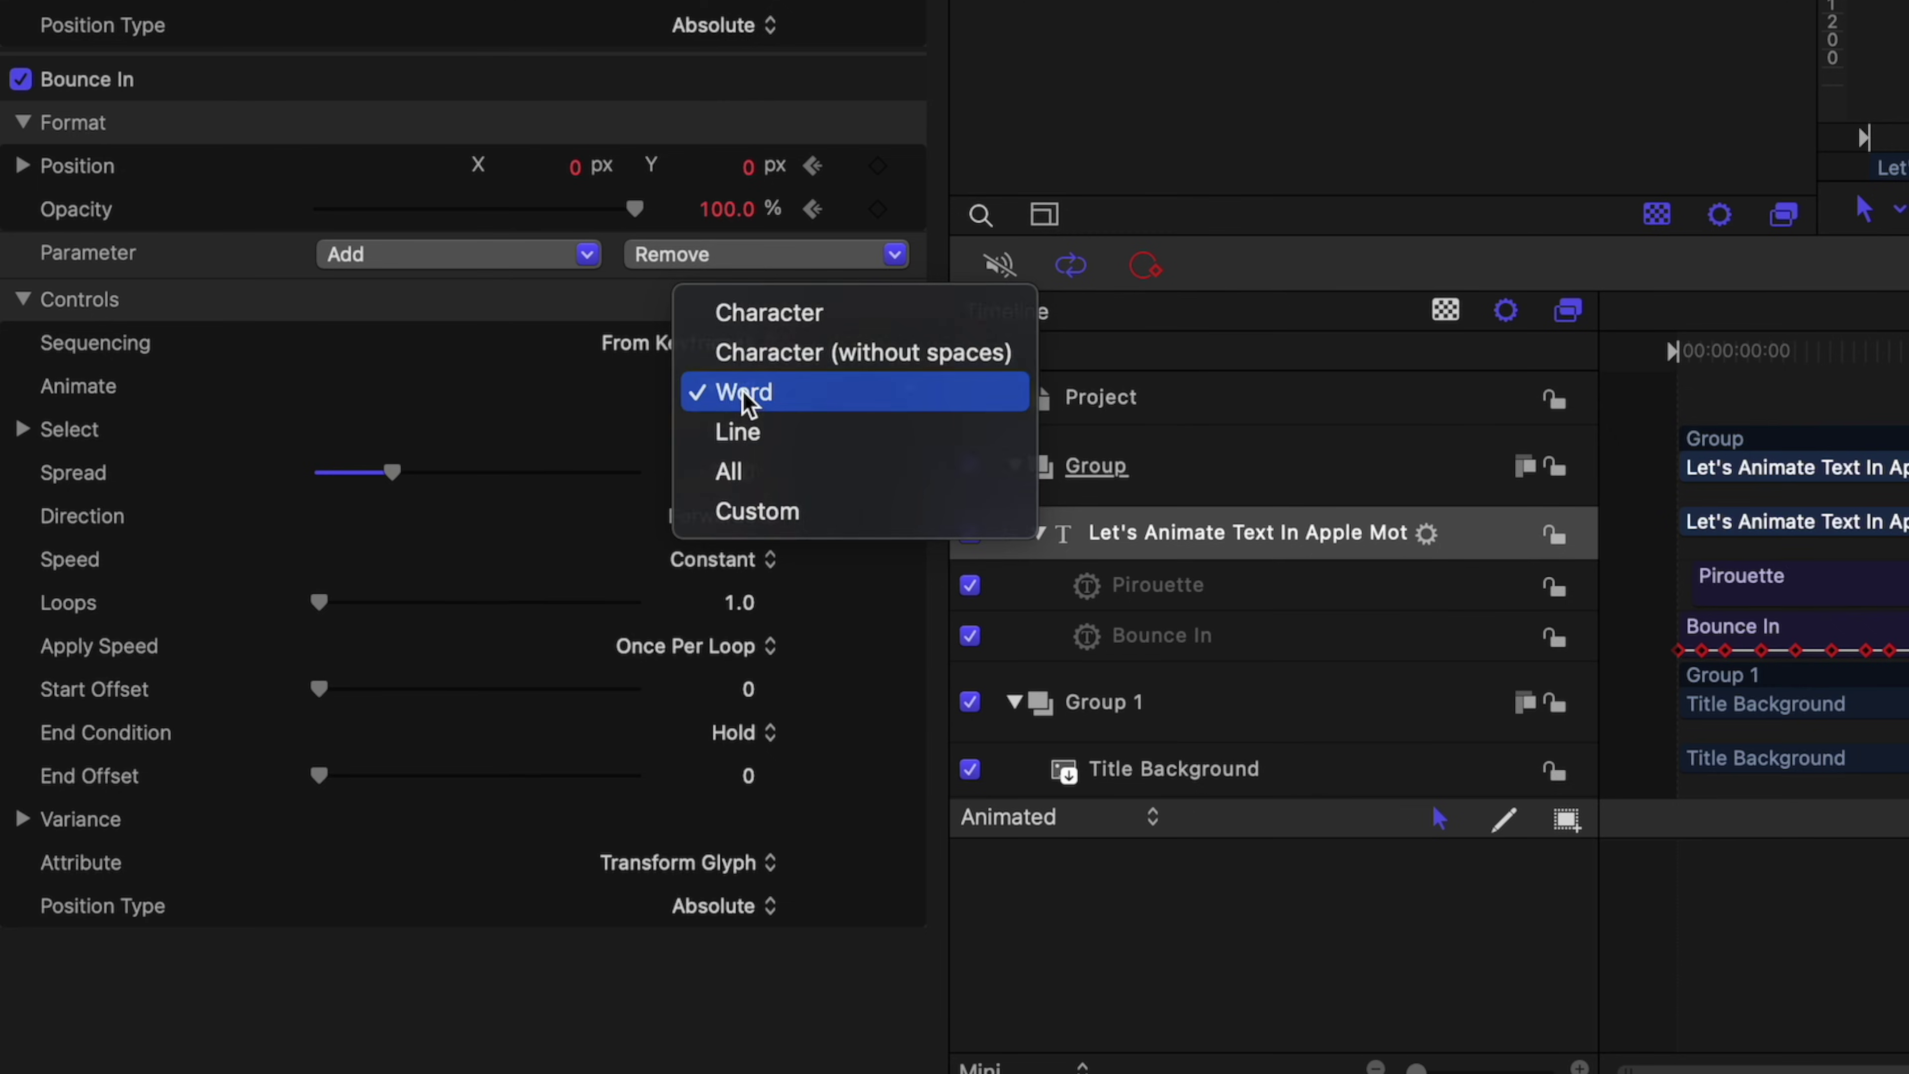
pyautogui.click(746, 397)
pyautogui.click(910, 387)
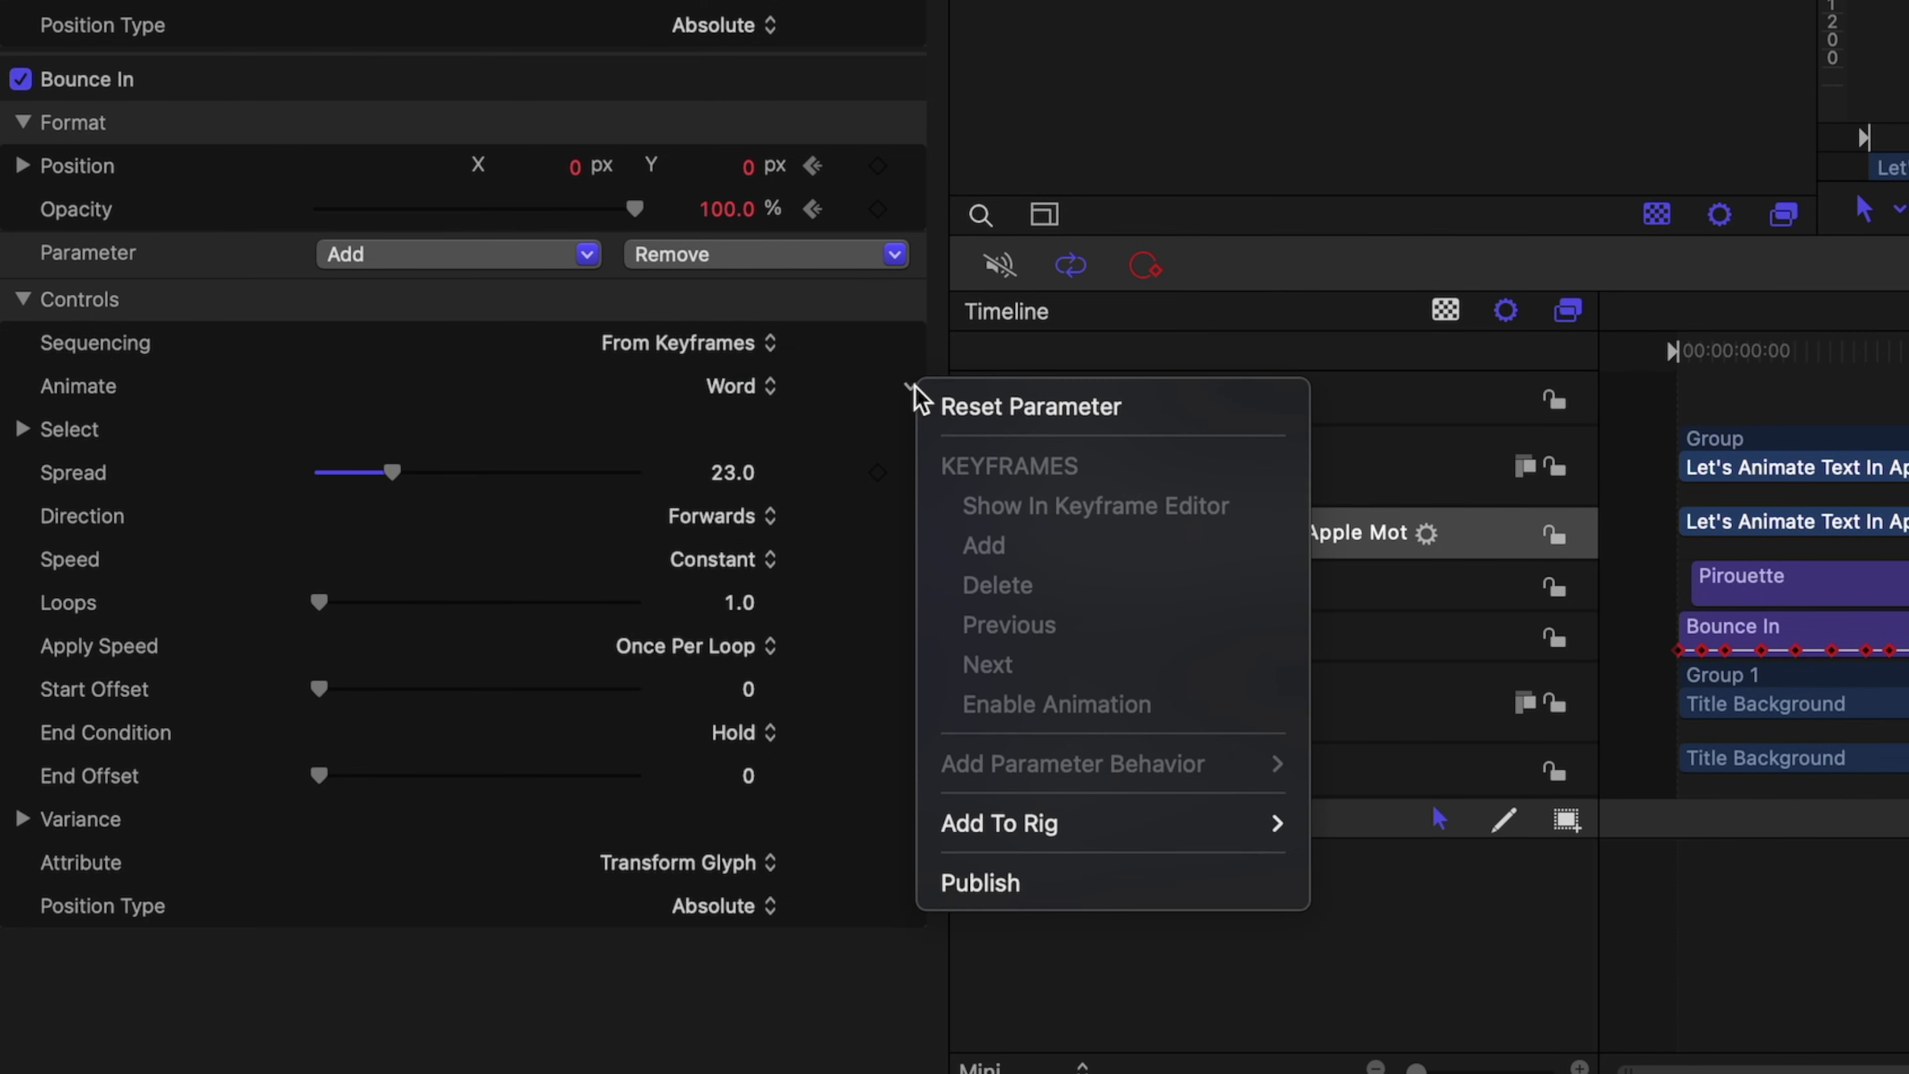
pyautogui.click(978, 887)
pyautogui.click(912, 475)
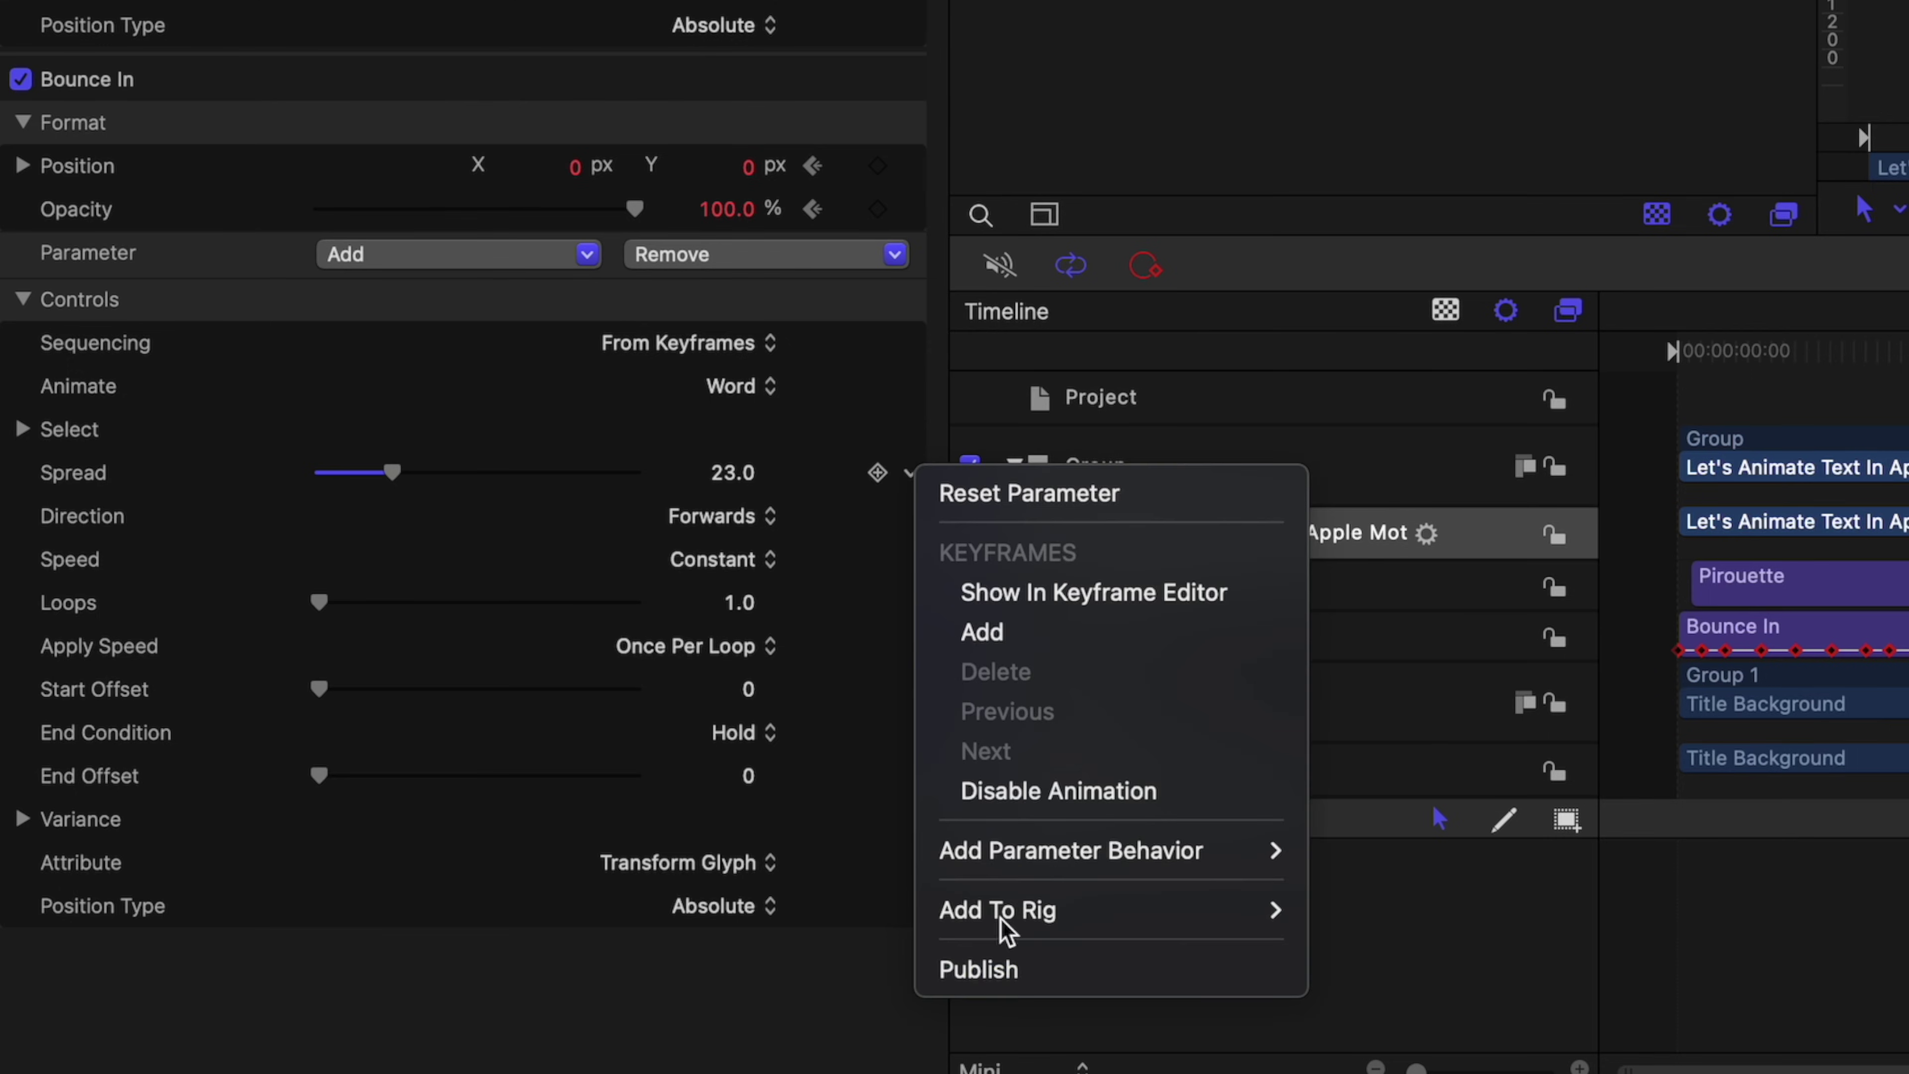
pyautogui.click(1007, 966)
pyautogui.click(911, 347)
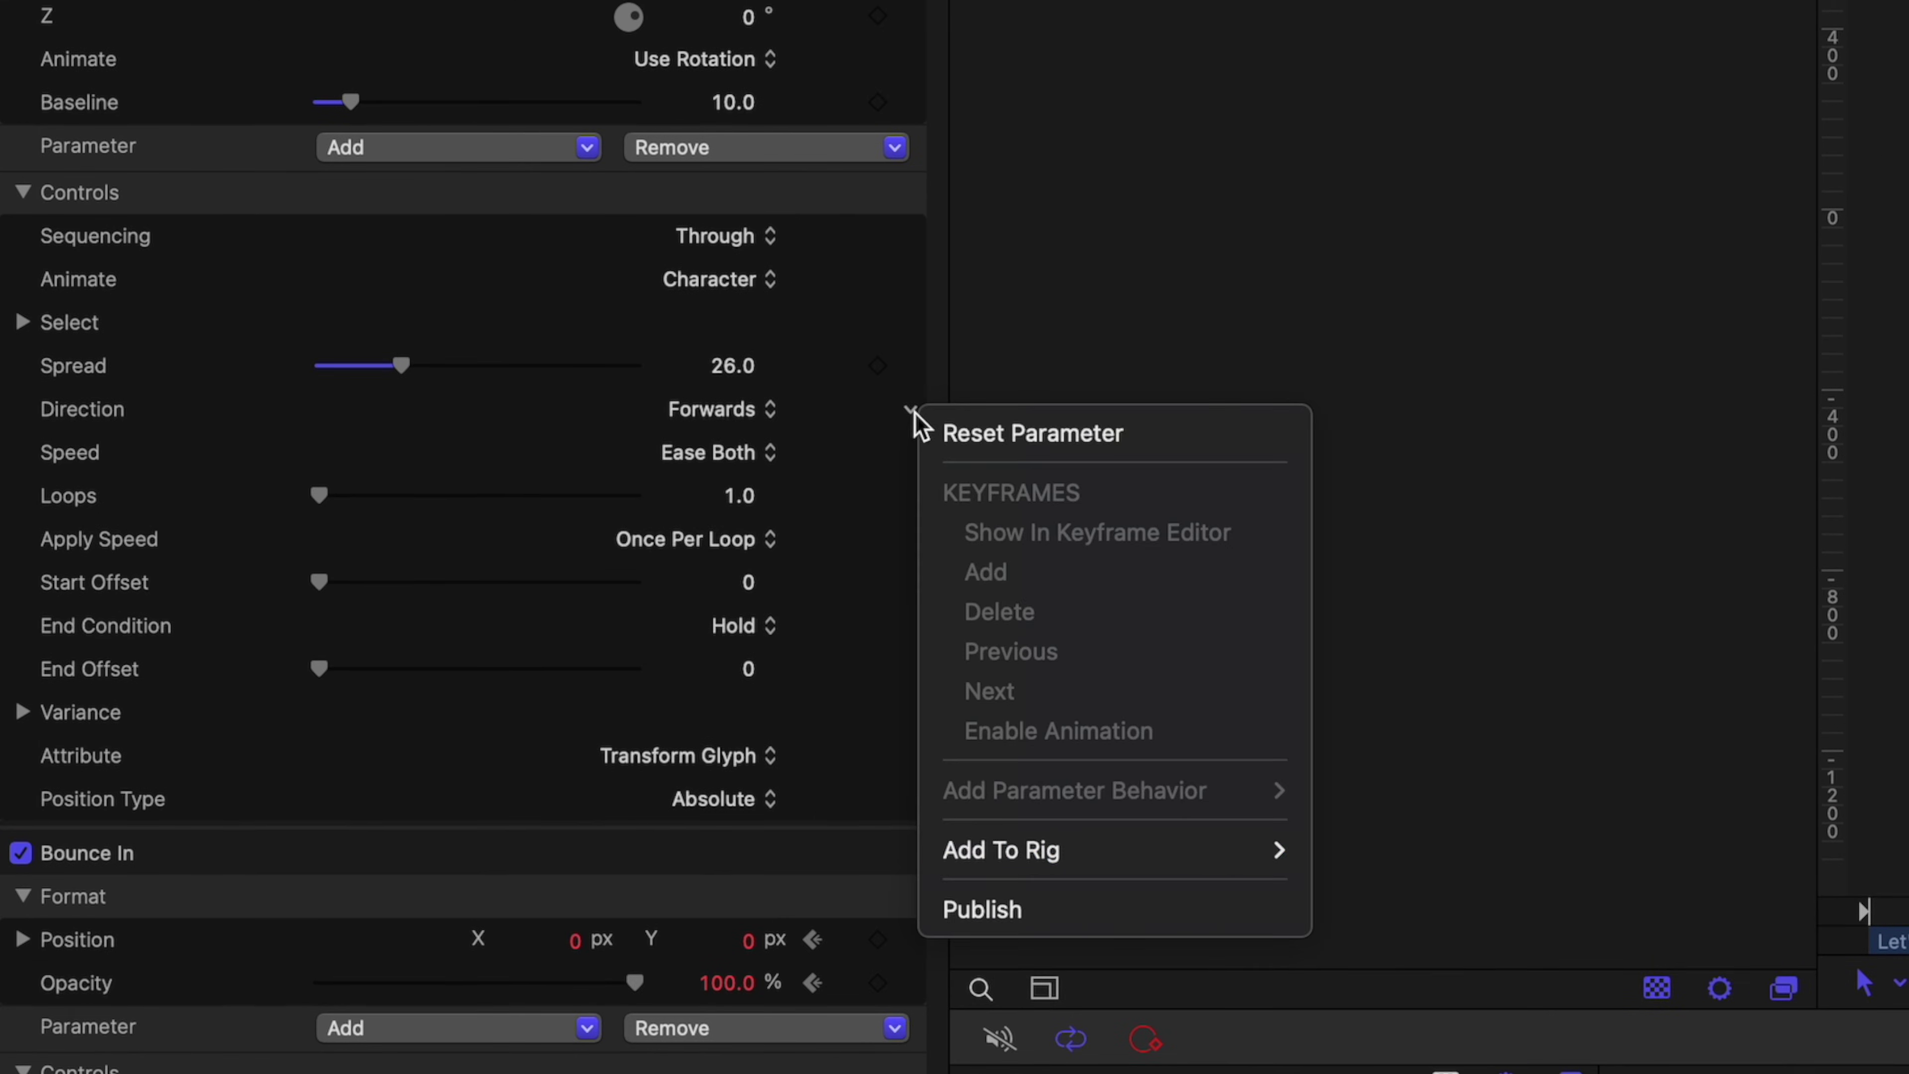
pyautogui.click(969, 845)
pyautogui.click(911, 389)
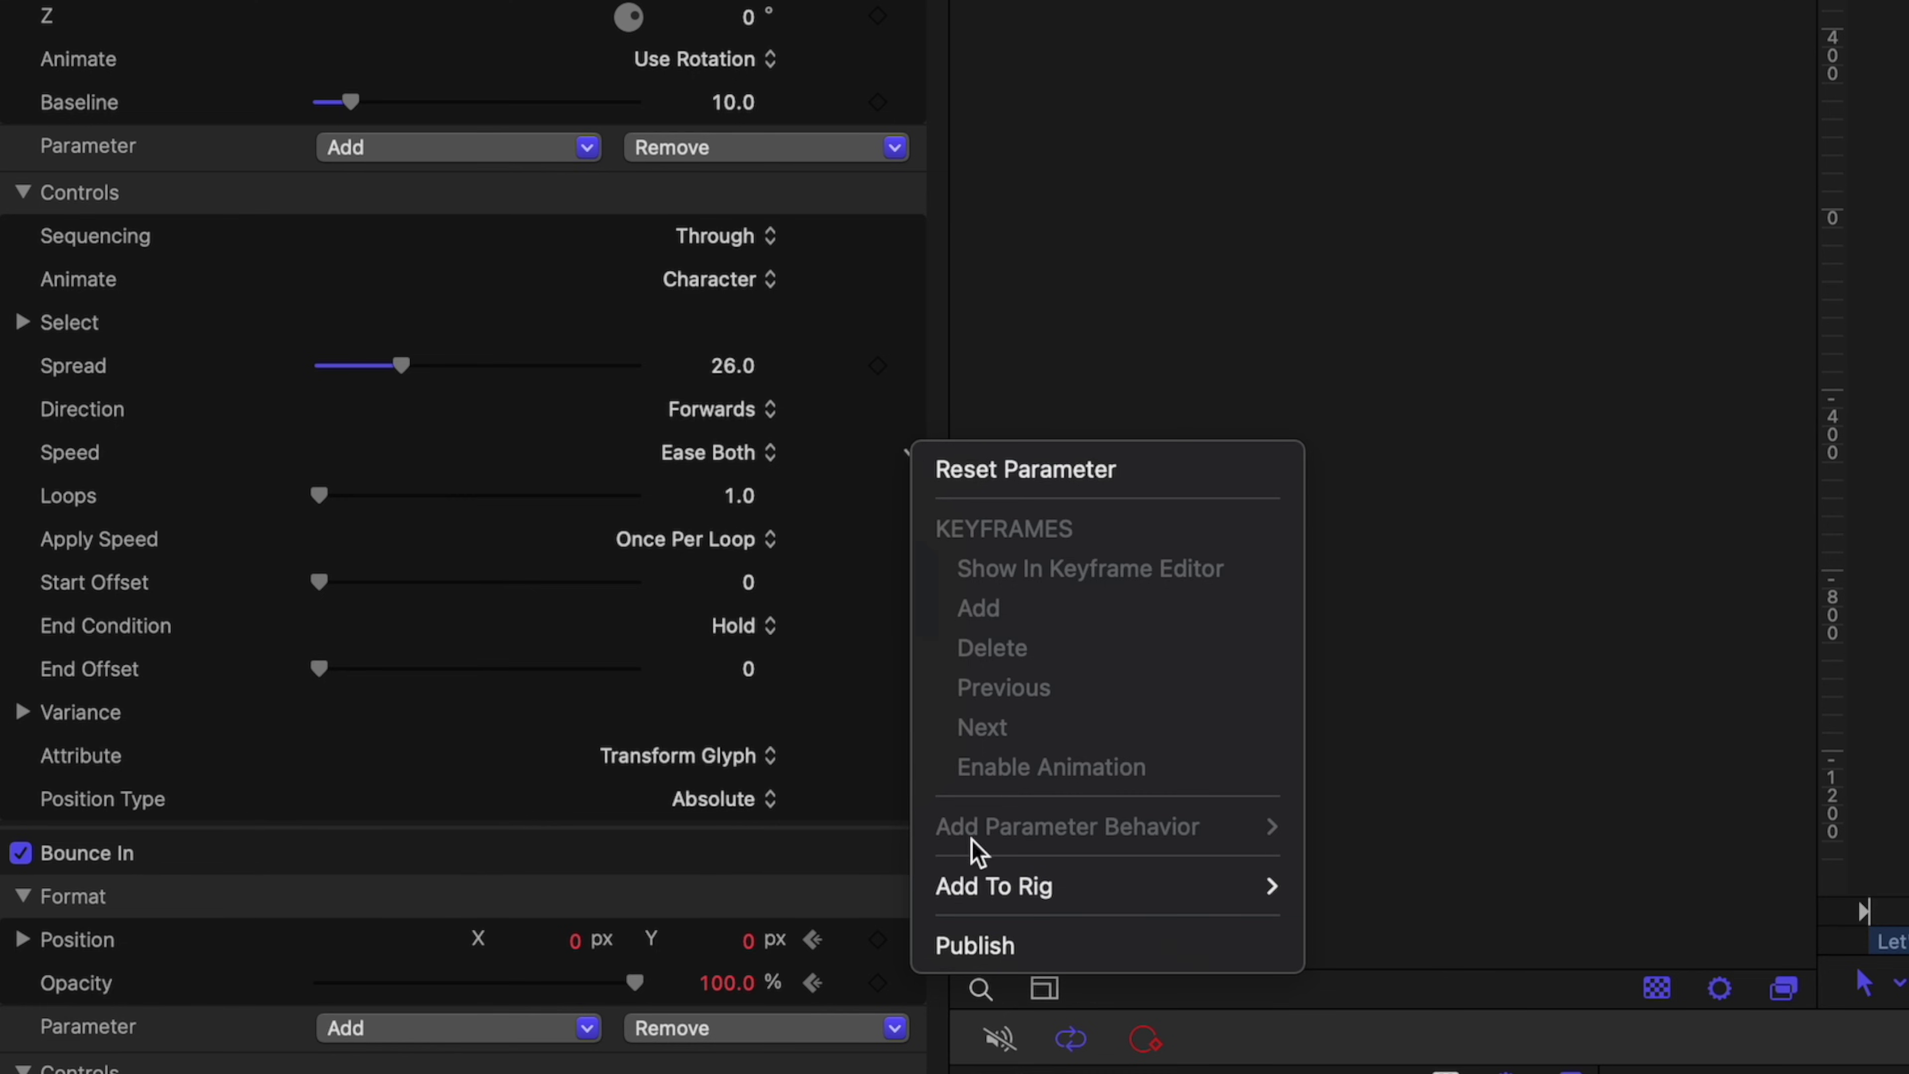
pyautogui.click(975, 945)
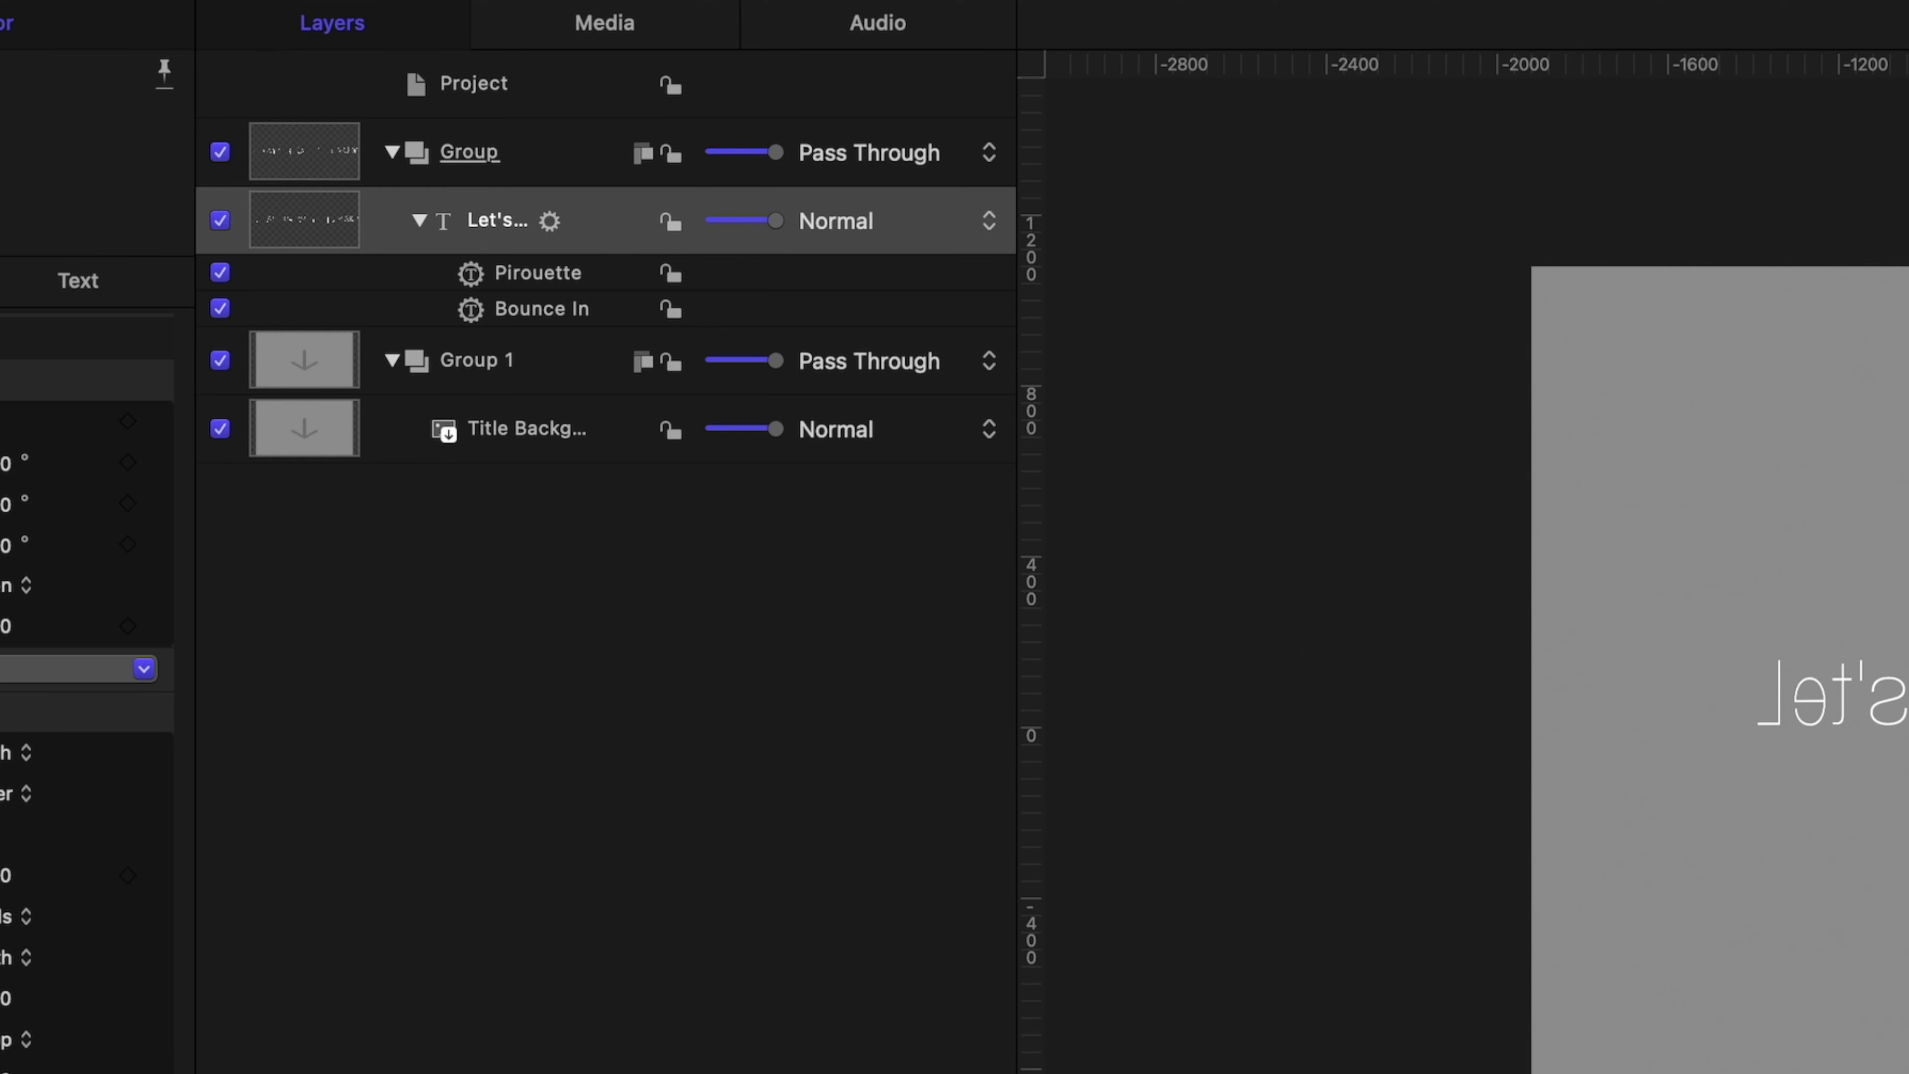
# Add a Gaussian Blur to the Title Background, publish its Amount, and save the template.
pyautogui.click(554, 430)
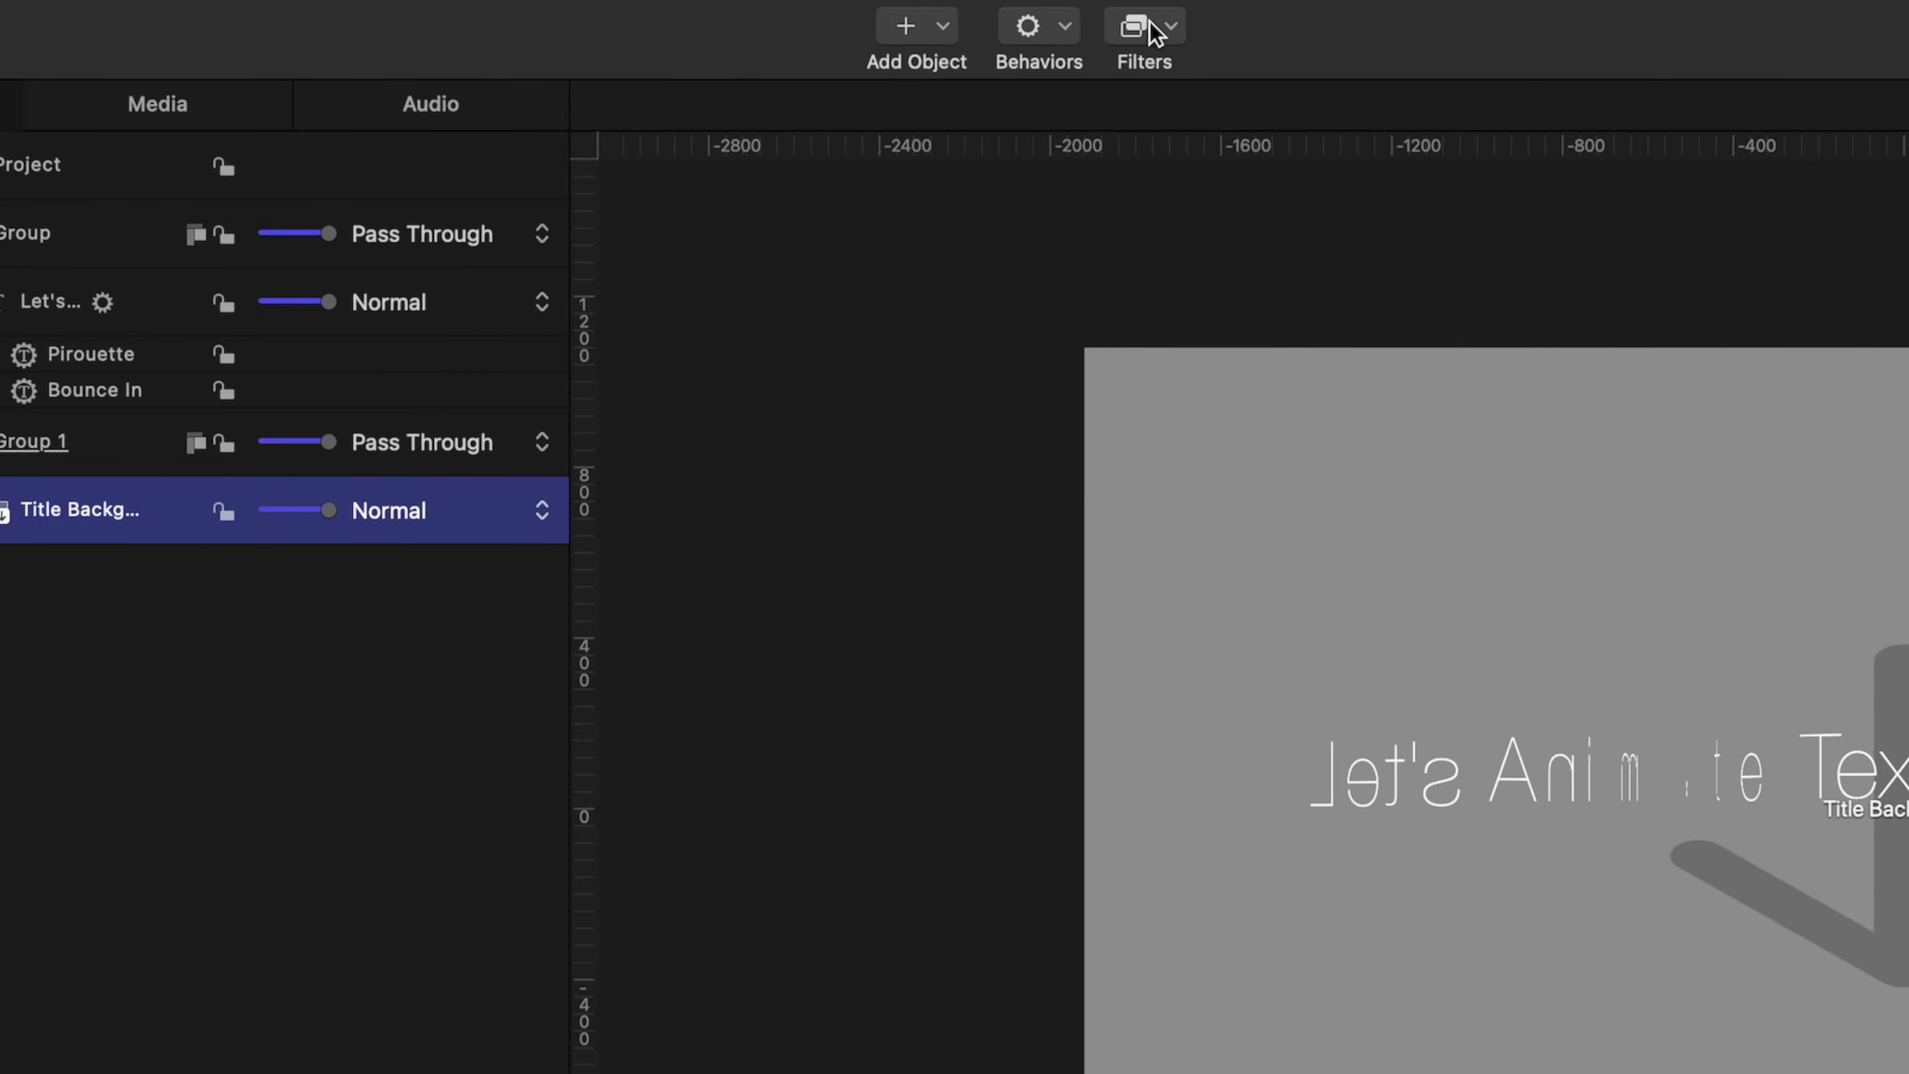
pyautogui.click(1148, 31)
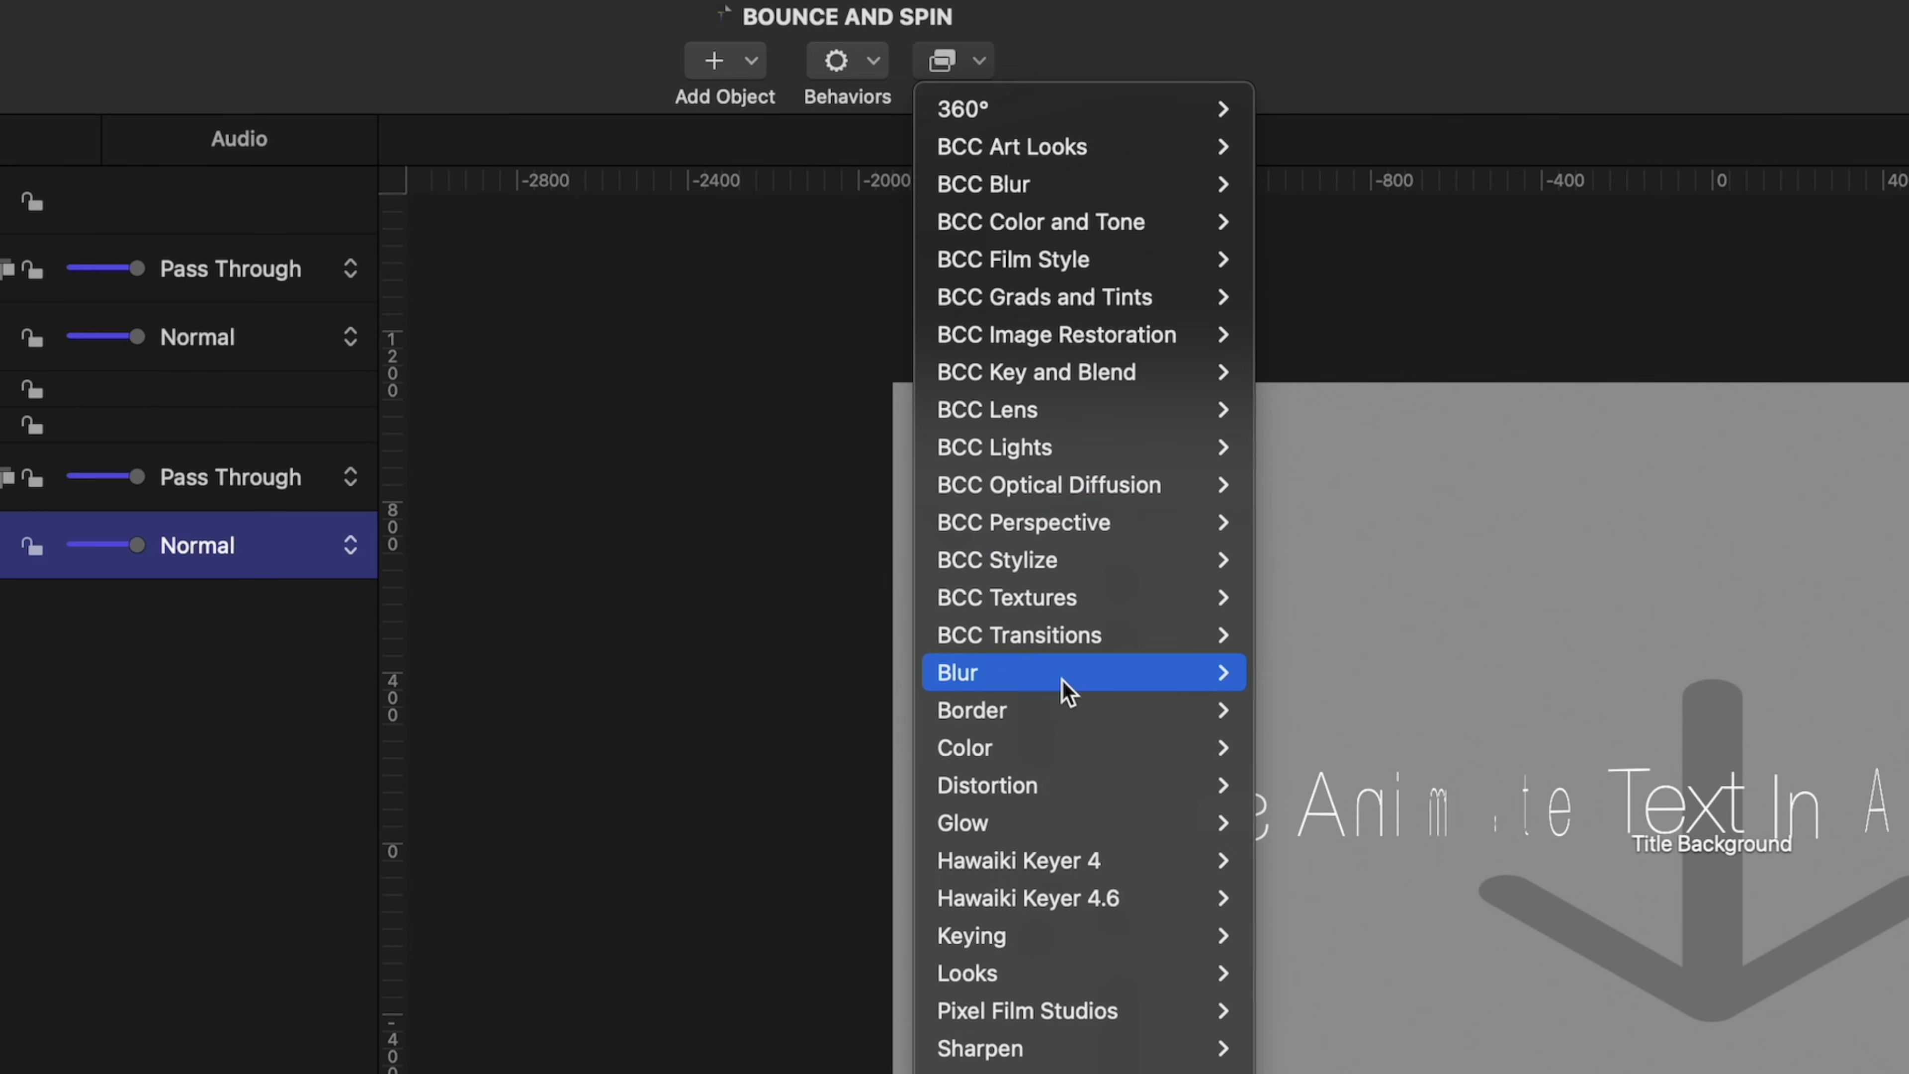
pyautogui.moveTo(1129, 676)
pyautogui.click(1340, 864)
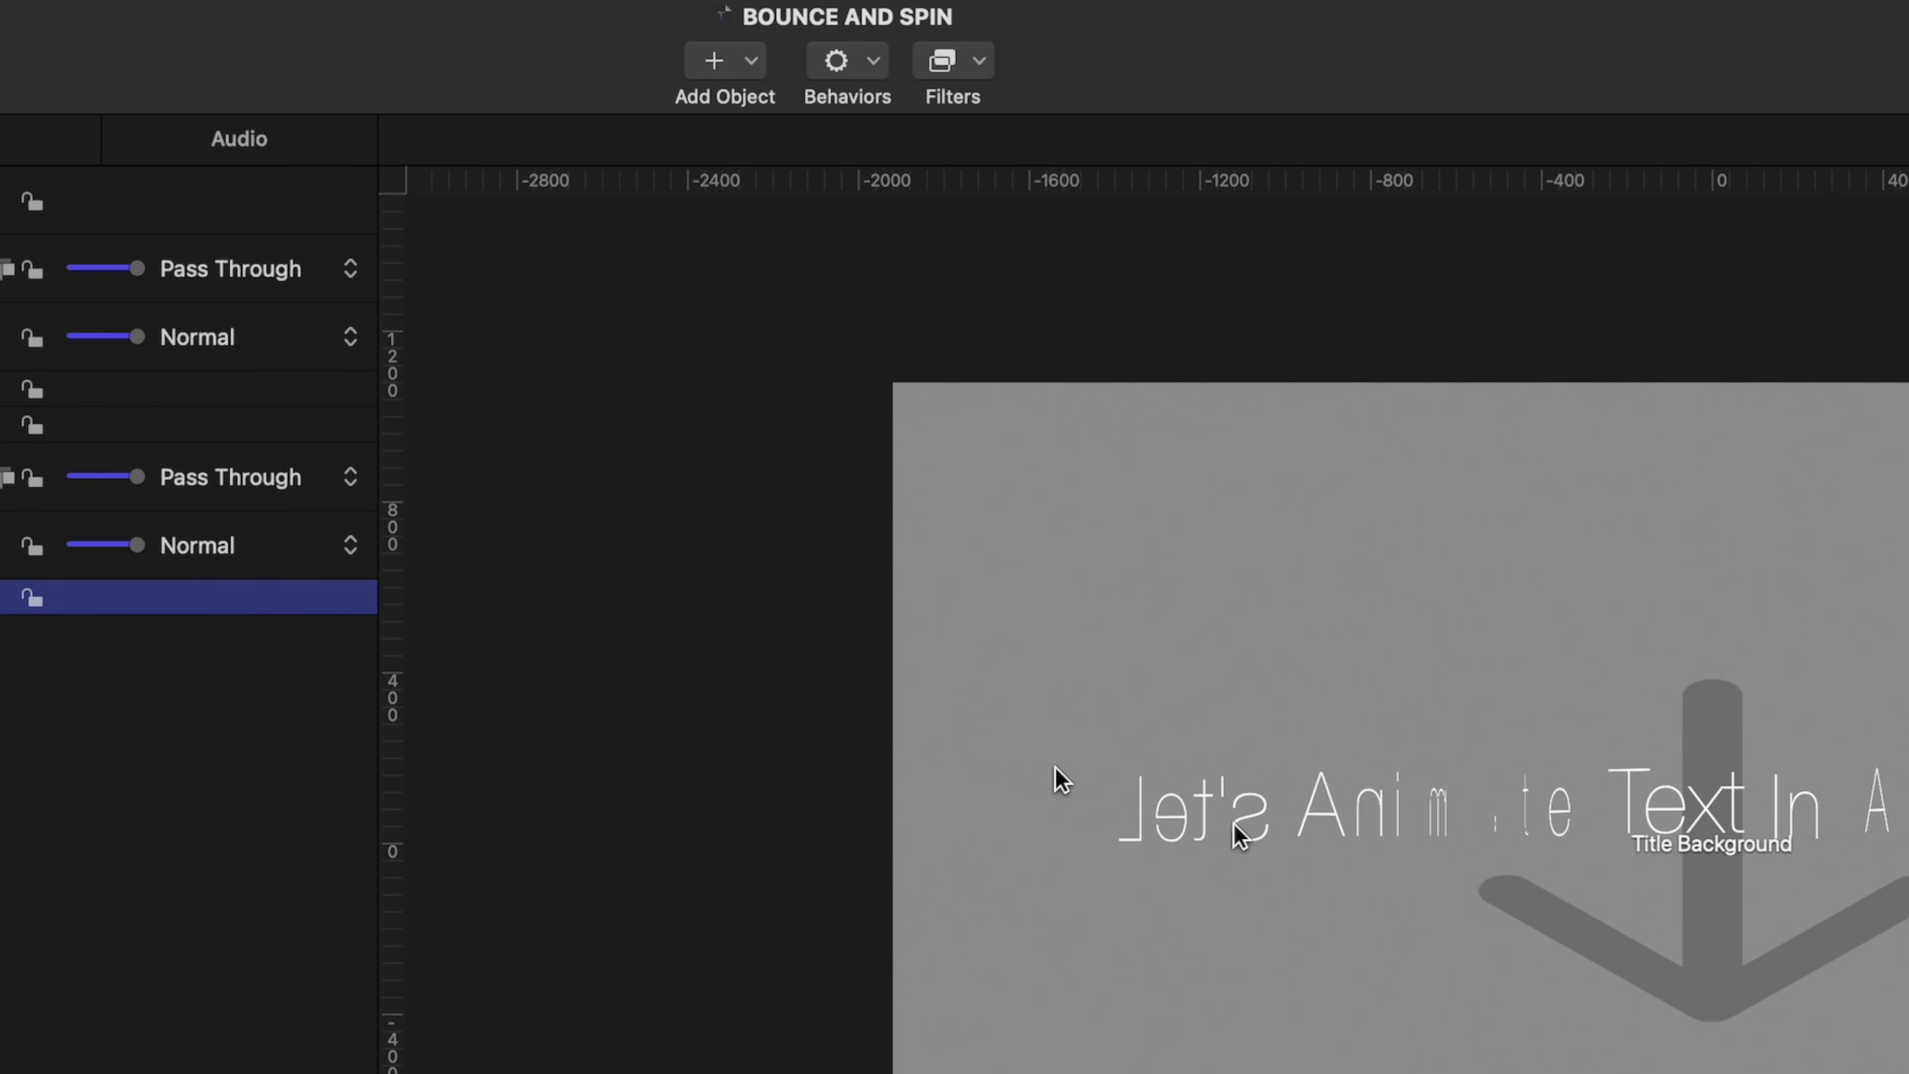
pyautogui.rightClick(383, 241)
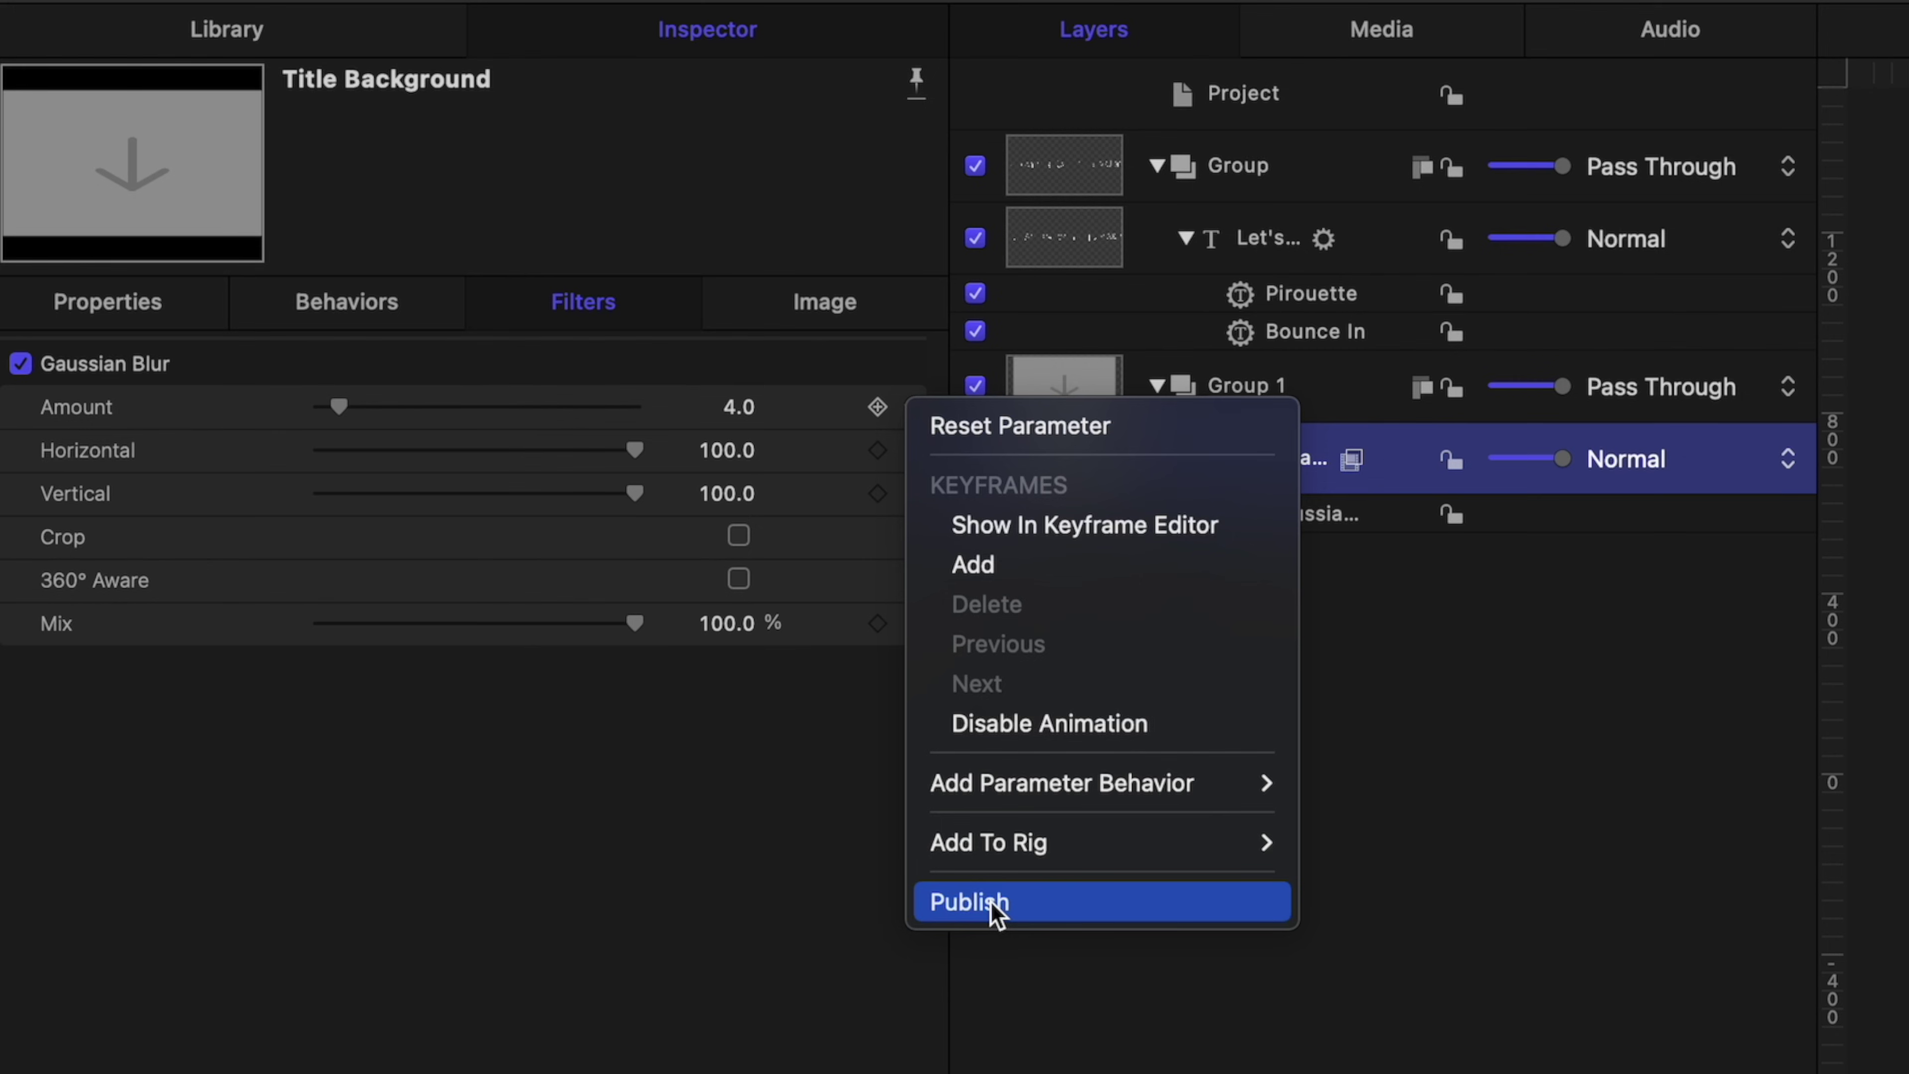
pyautogui.click(997, 914)
pyautogui.press('super+s')
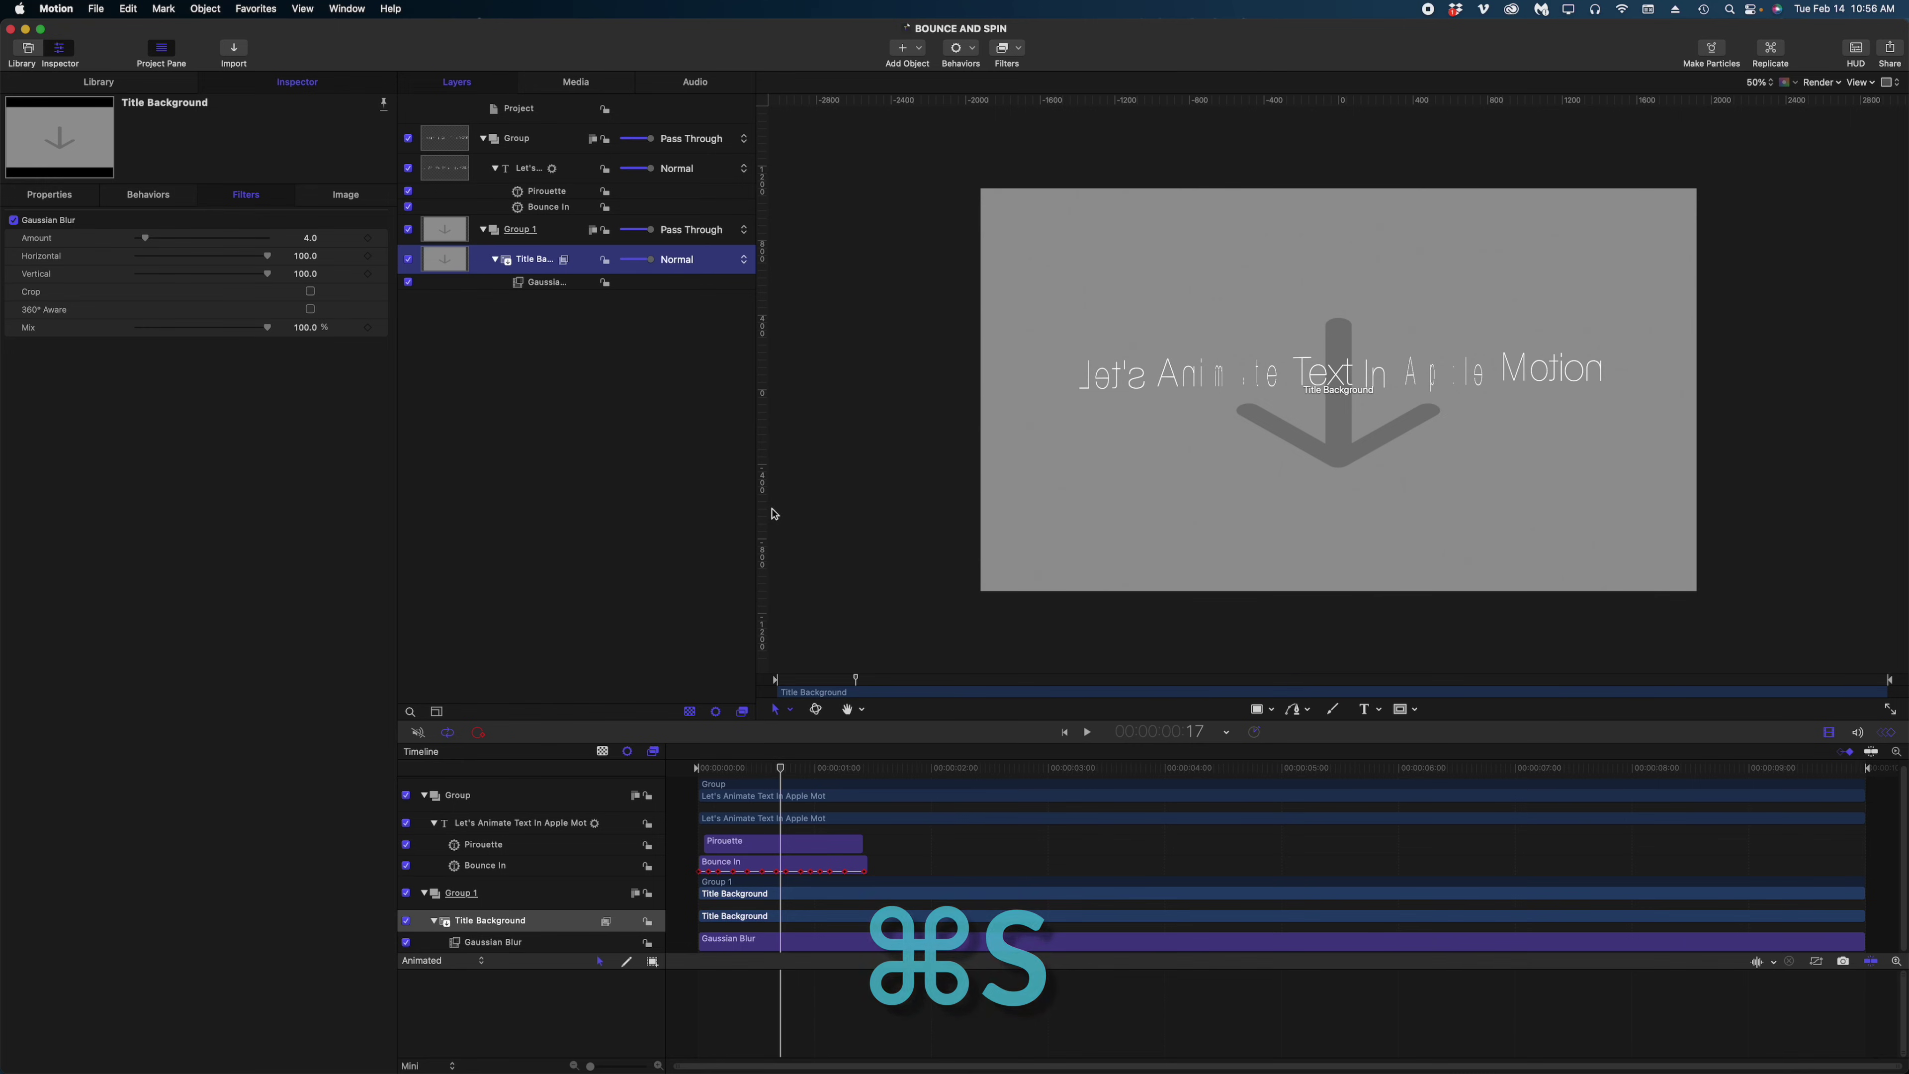
# Reload the title in Final Cut Pro and keep its animation unit set to Word.
pyautogui.click(976, 1049)
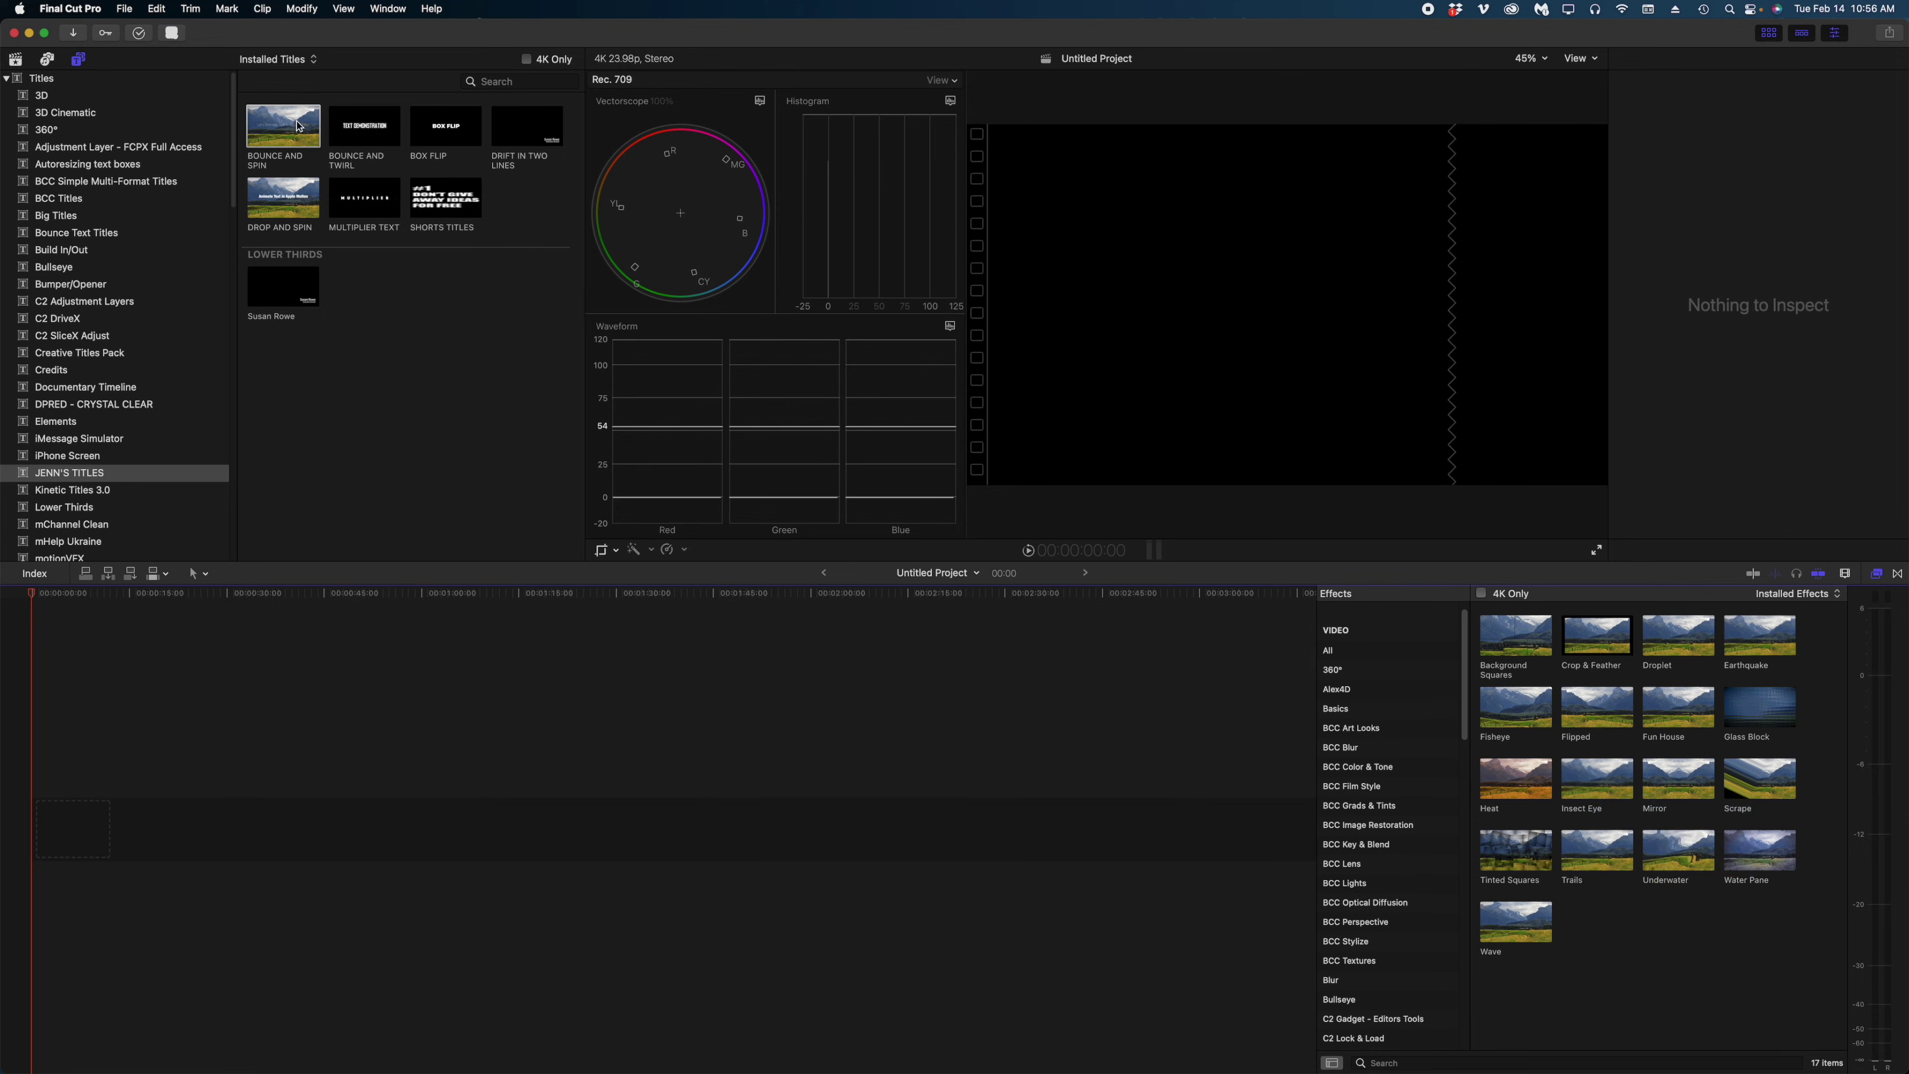
pyautogui.press('super+shift+z')
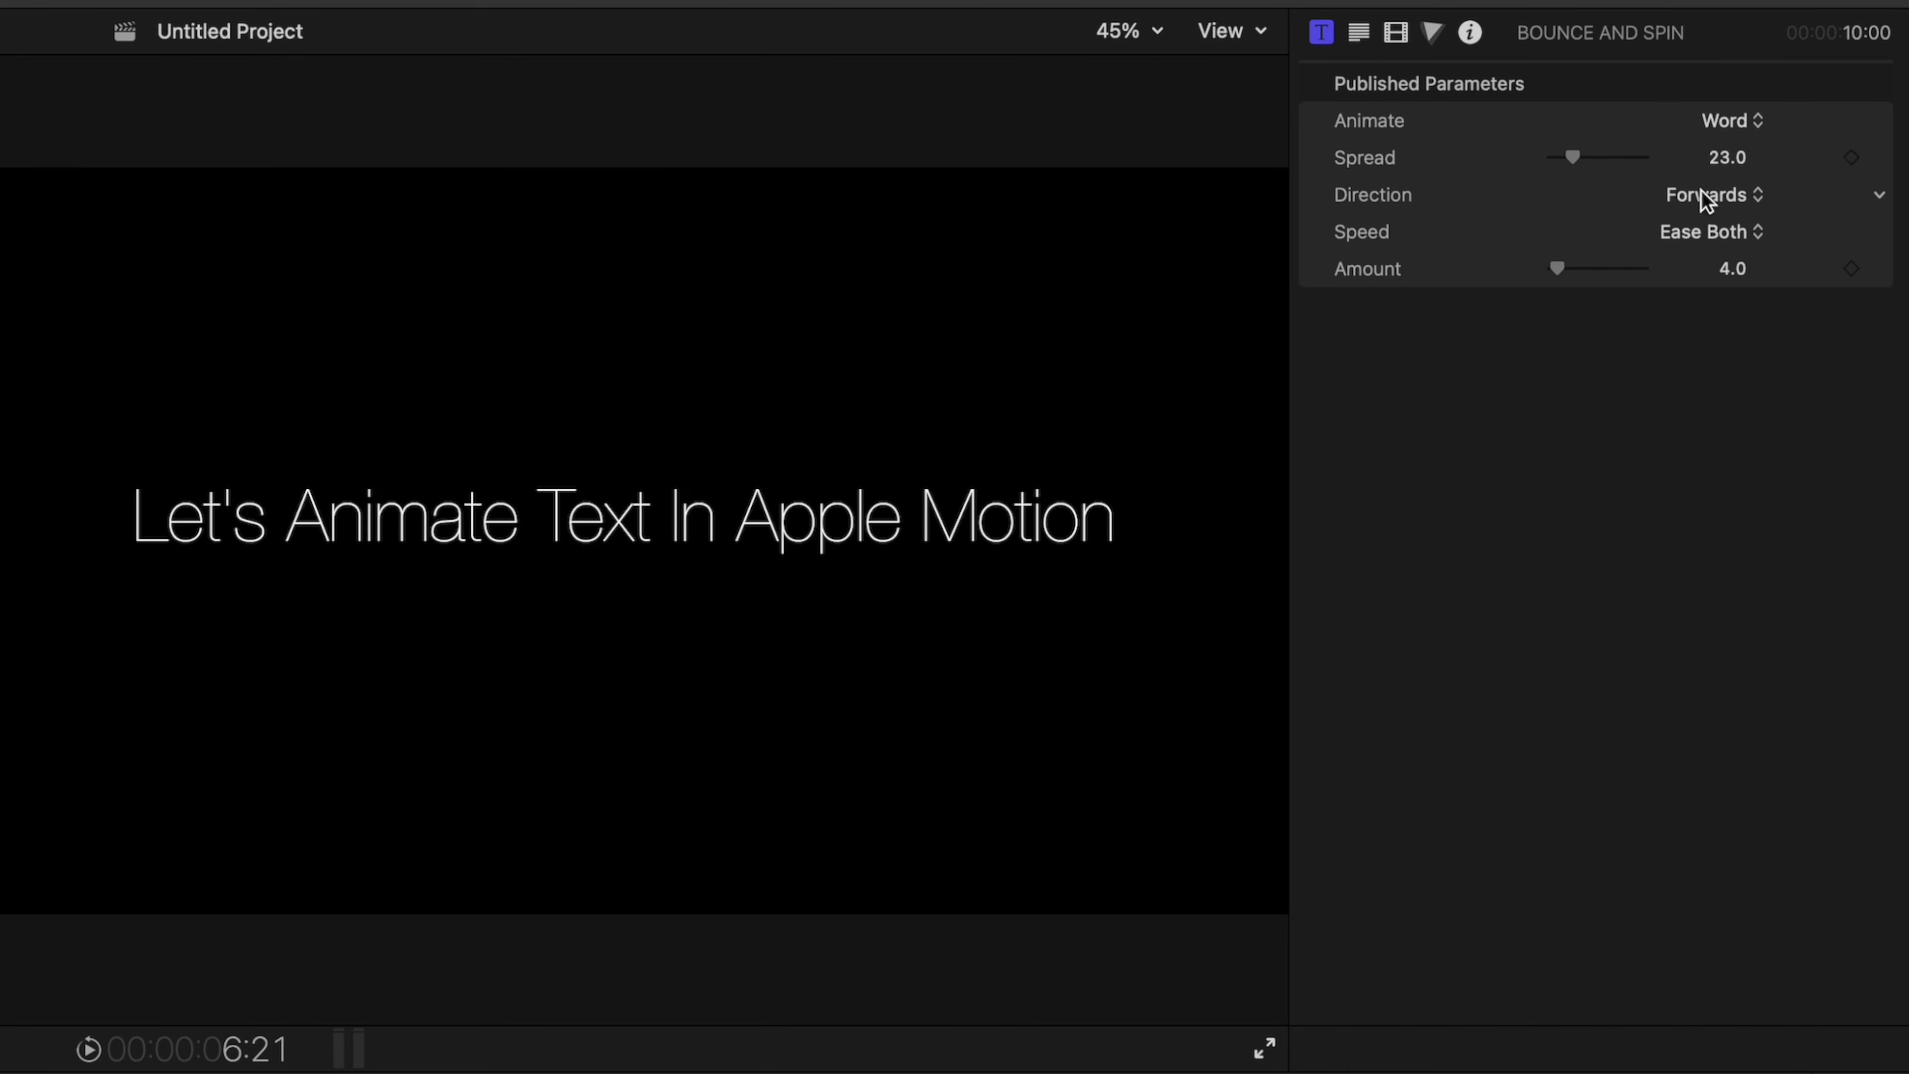
pyautogui.click(1716, 121)
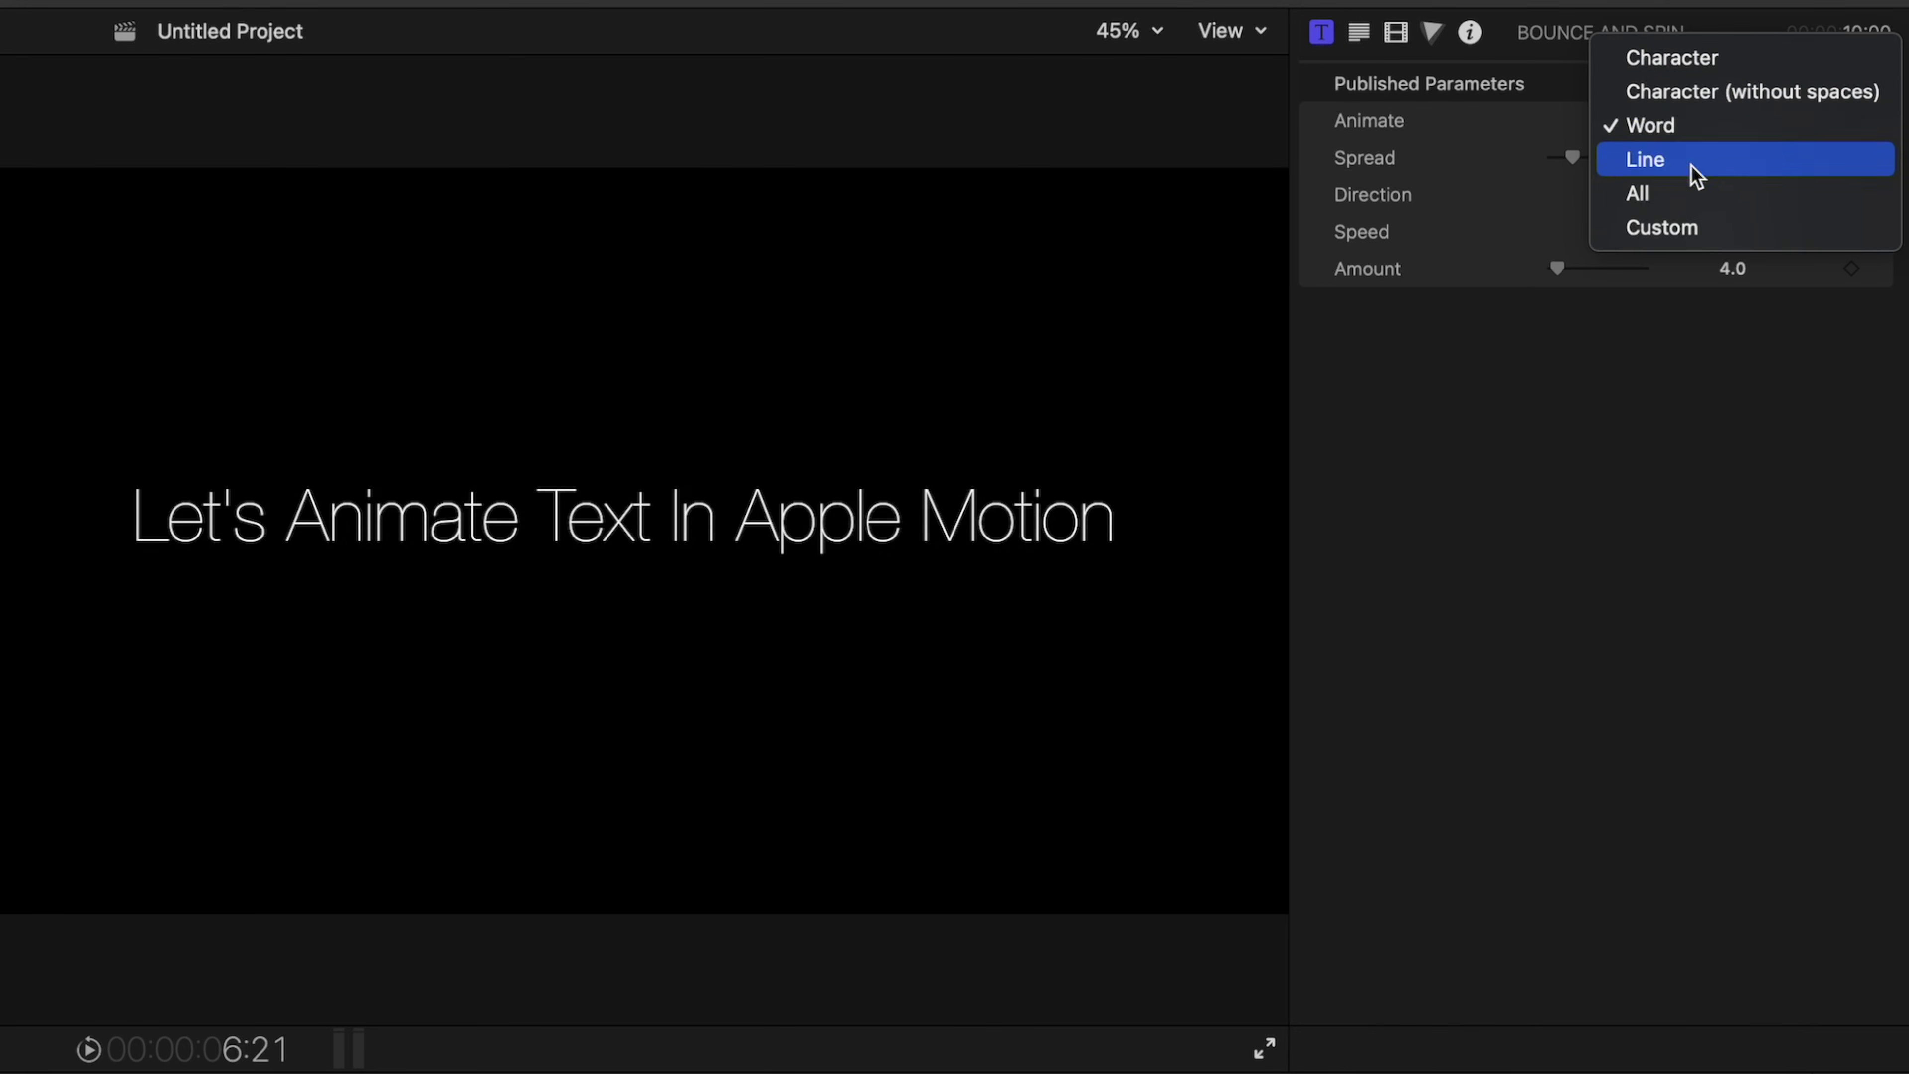
pyautogui.click(1483, 524)
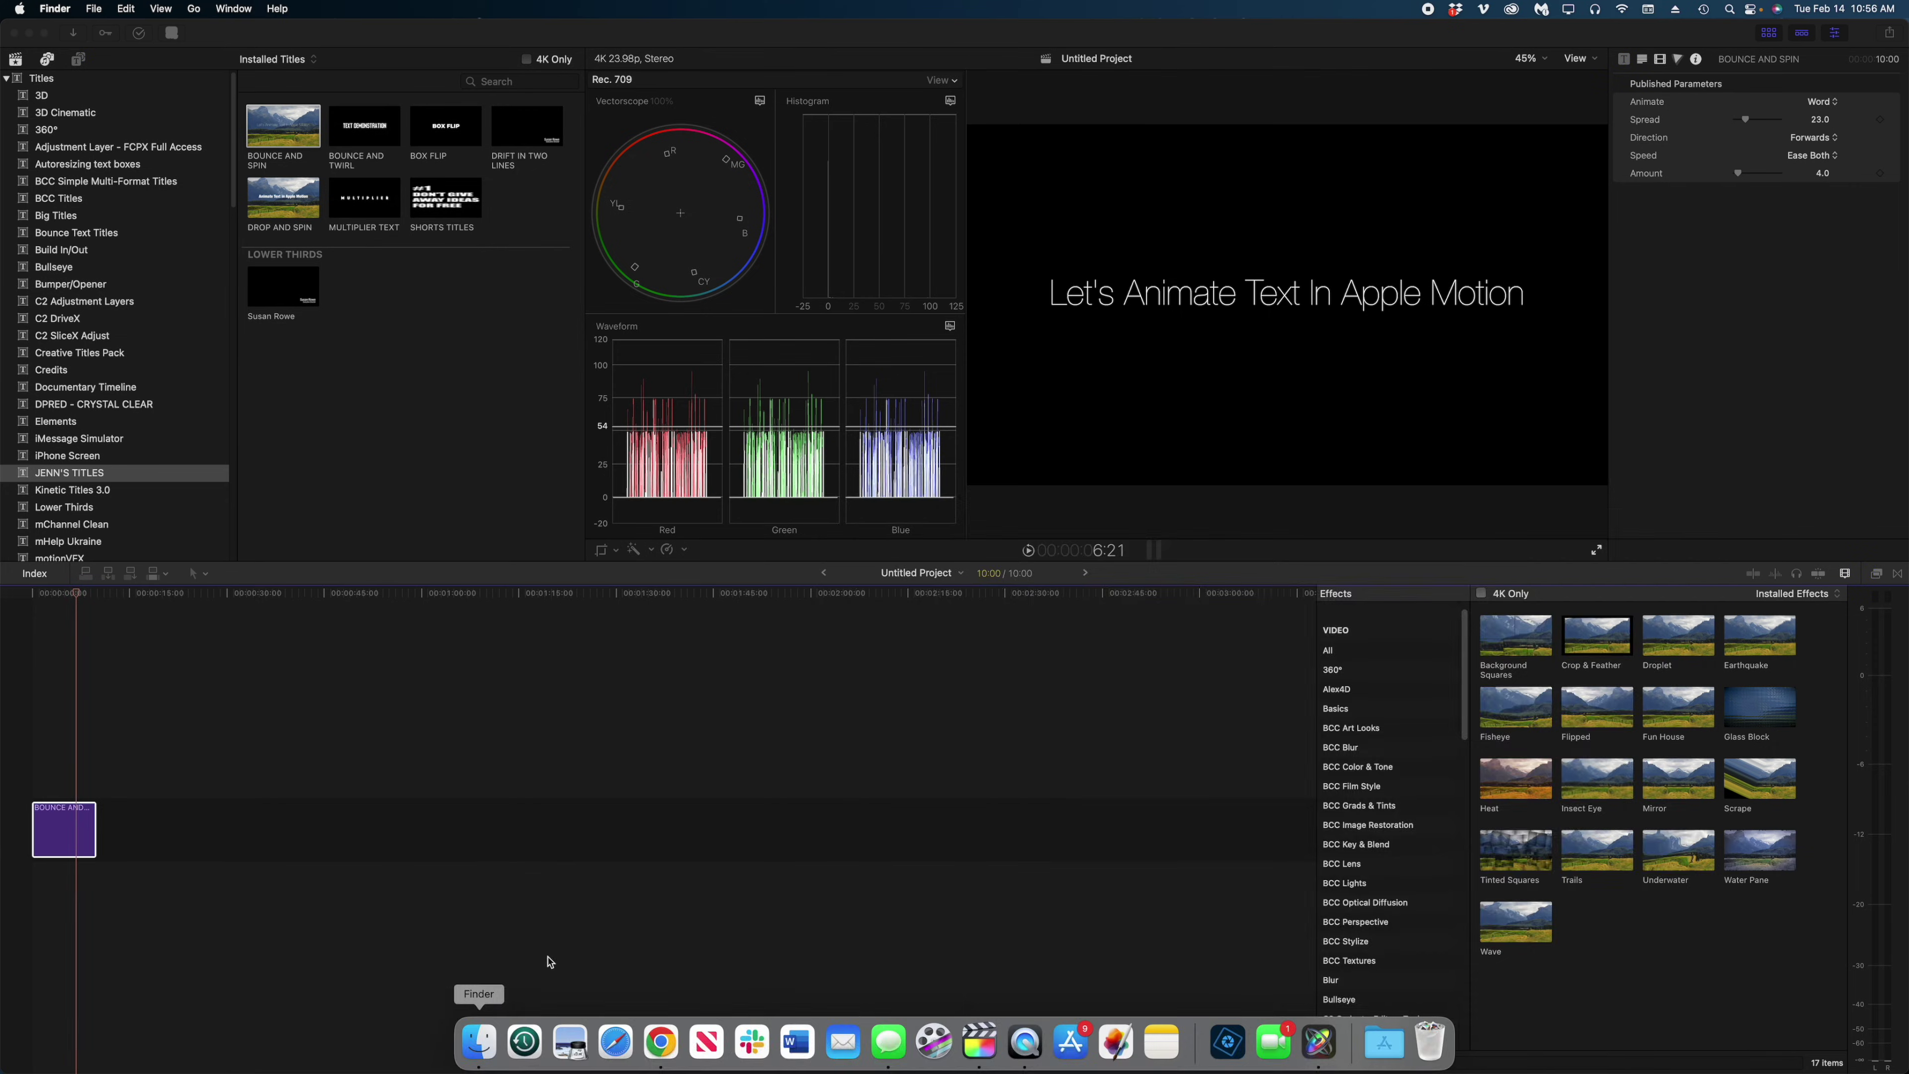
# Place the petals video from Downloads under the title and raise the blur Amount to 396.
pyautogui.click(481, 1036)
pyautogui.click(894, 632)
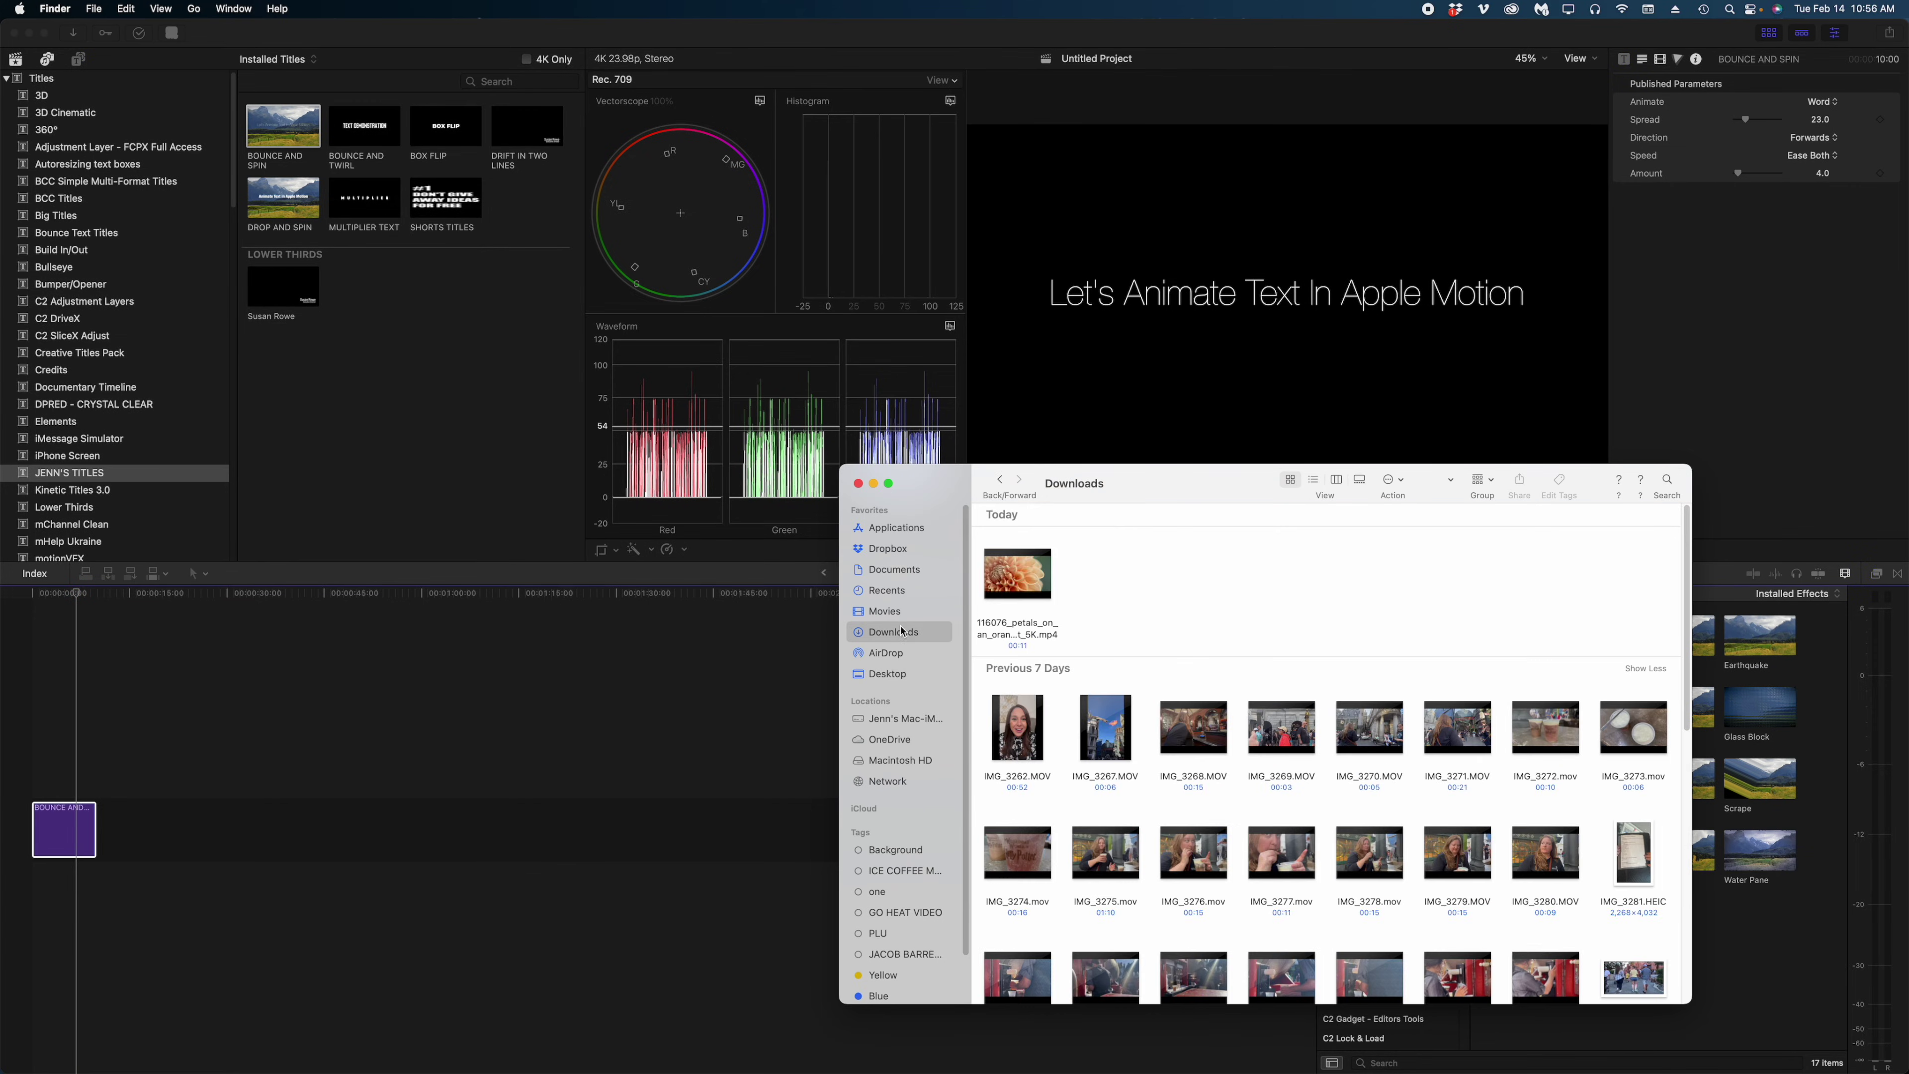
pyautogui.moveTo(1018, 574); pyautogui.dragTo(67, 898)
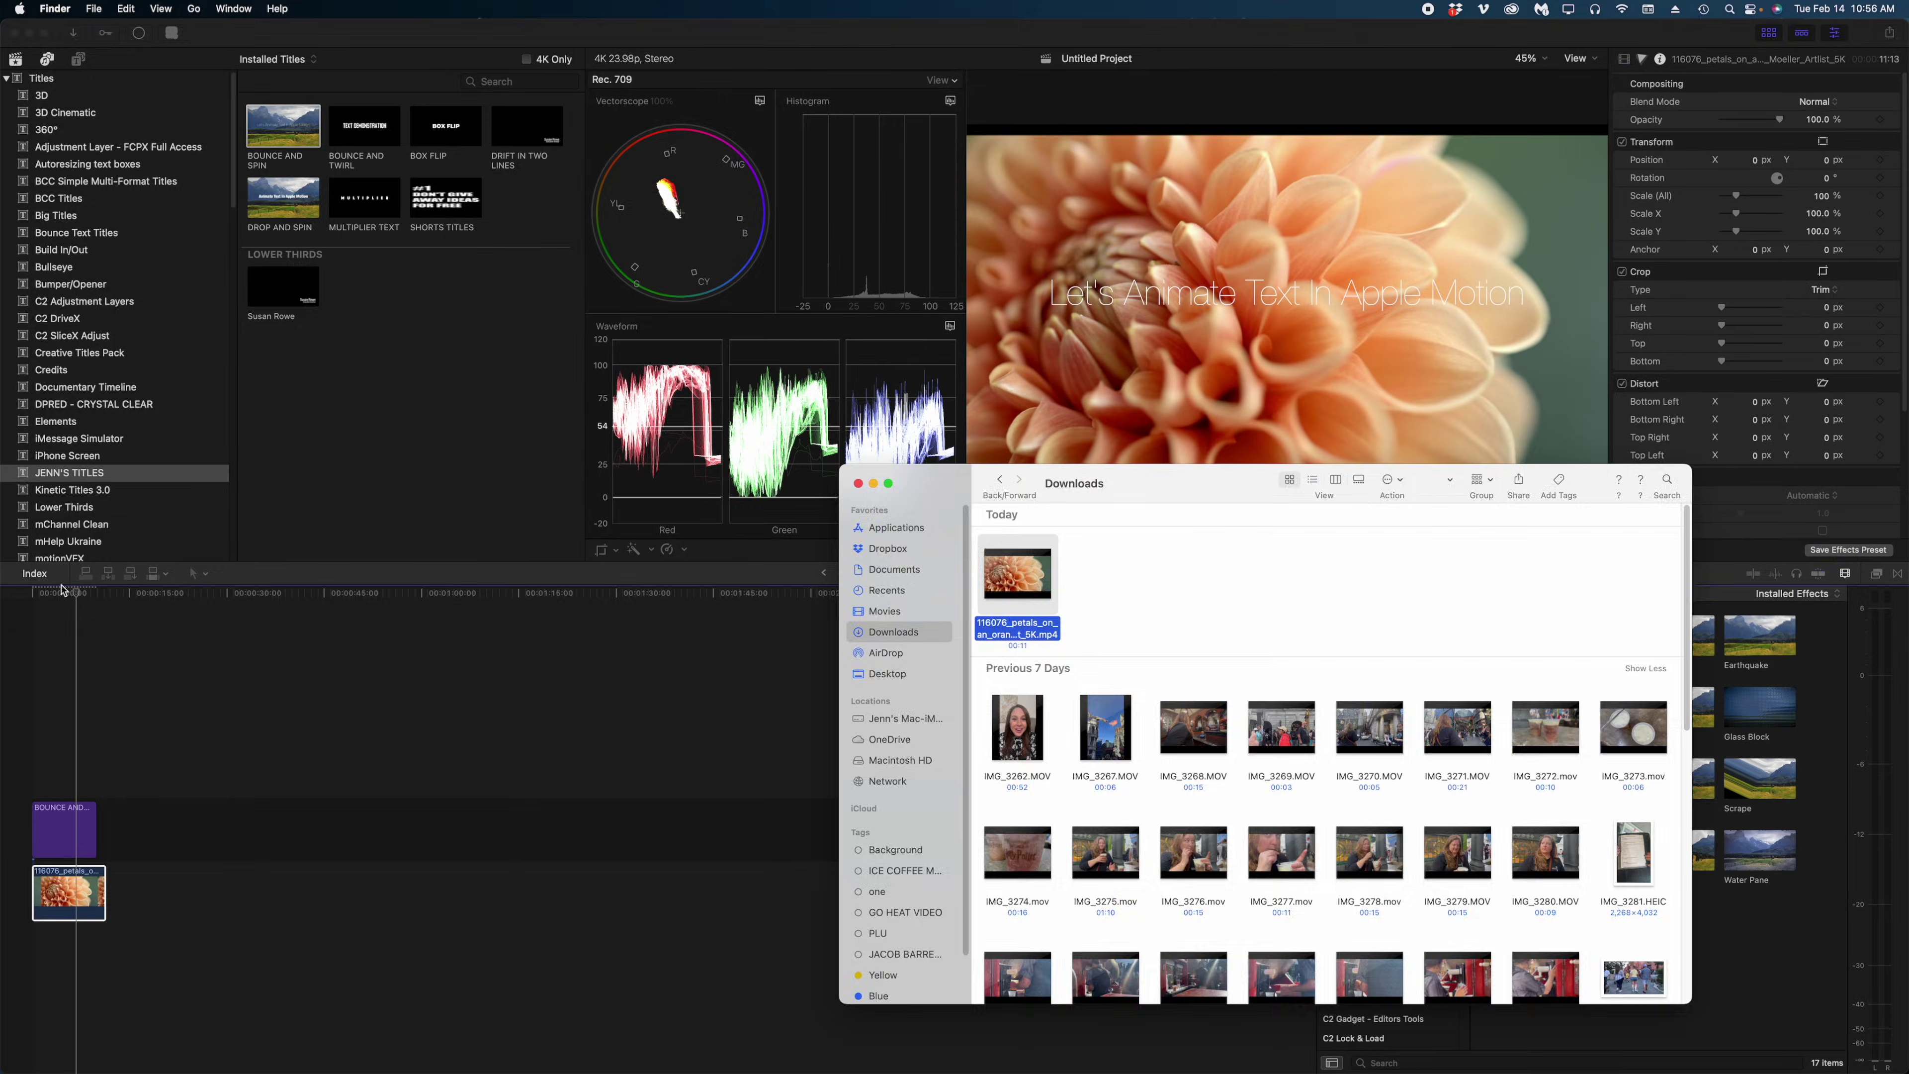
pyautogui.click(1349, 297)
pyautogui.click(1349, 297)
pyautogui.moveTo(1819, 174); pyautogui.dragTo(1841, 171)
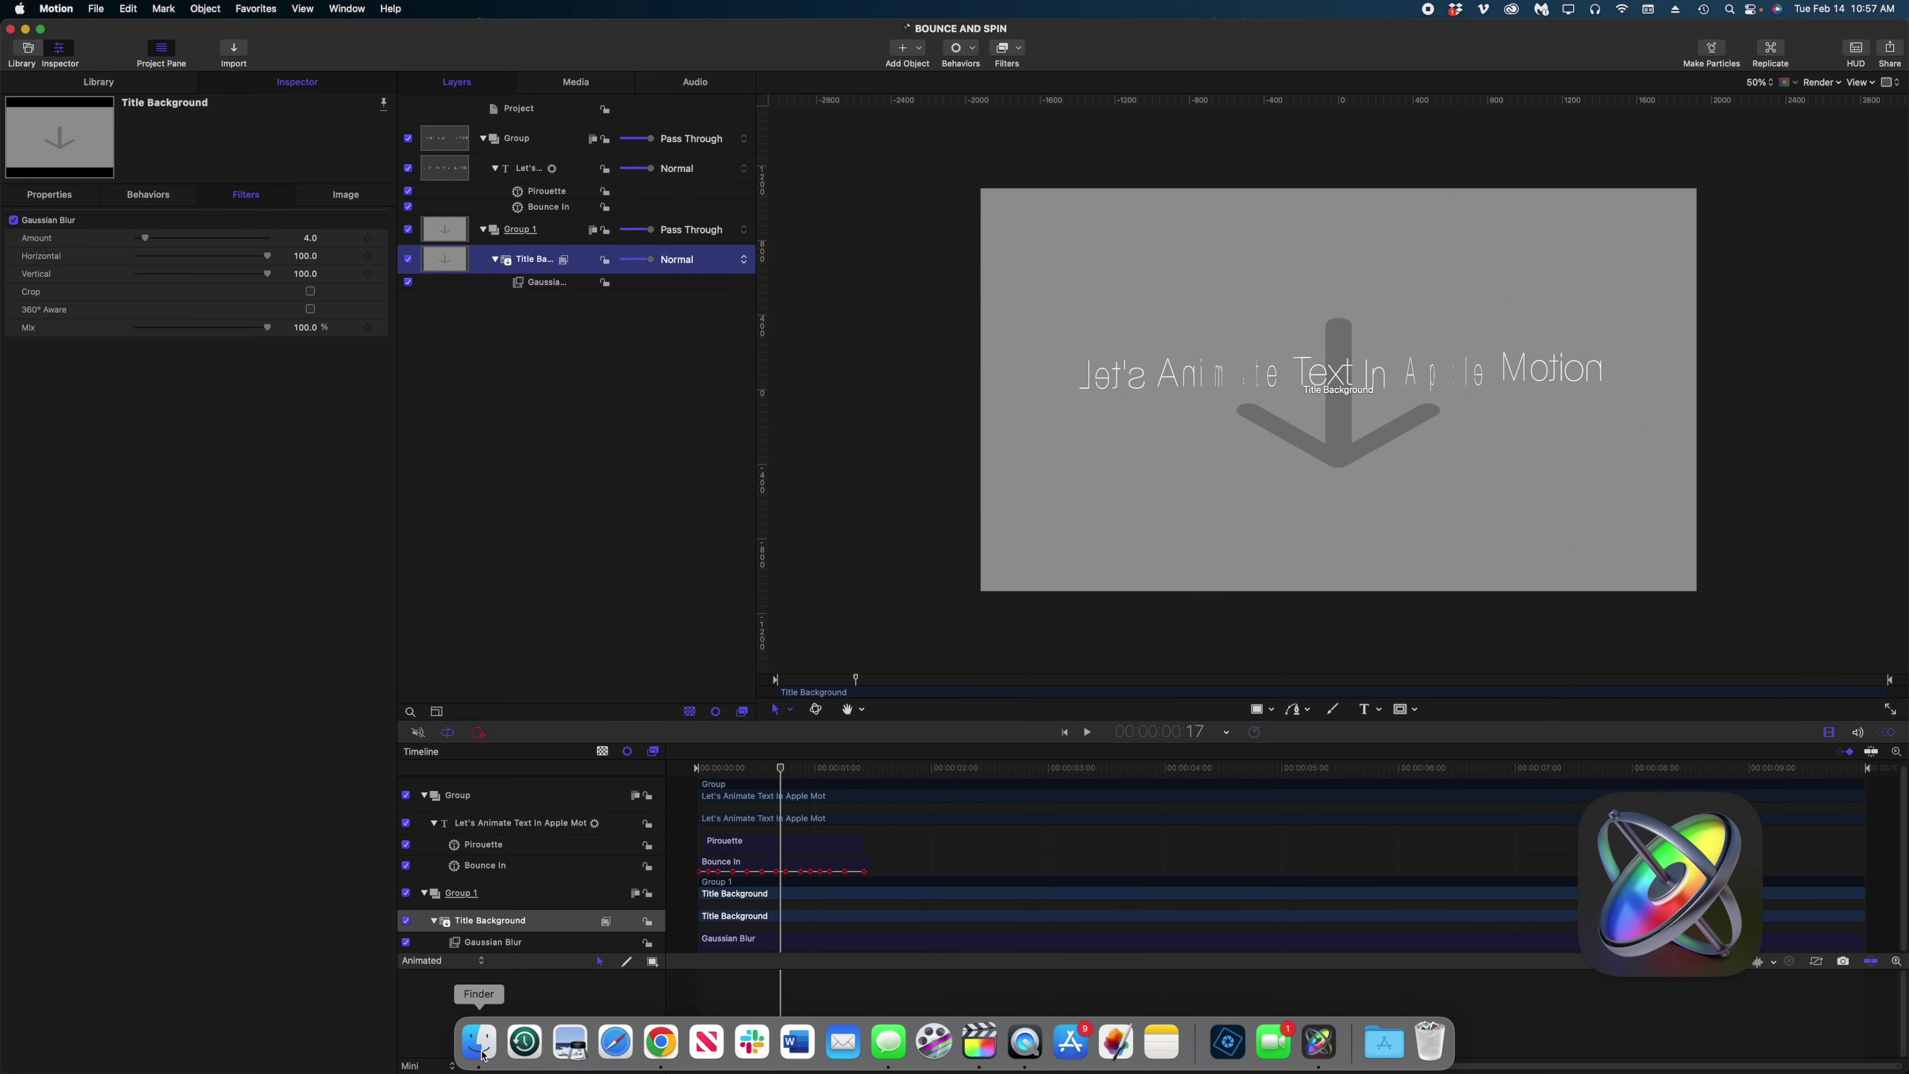
# Drag the petals flower video from Downloads into the title's Group in Motion's Layers list.
pyautogui.click(495, 1056)
pyautogui.moveTo(1059, 621); pyautogui.dragTo(1027, 583)
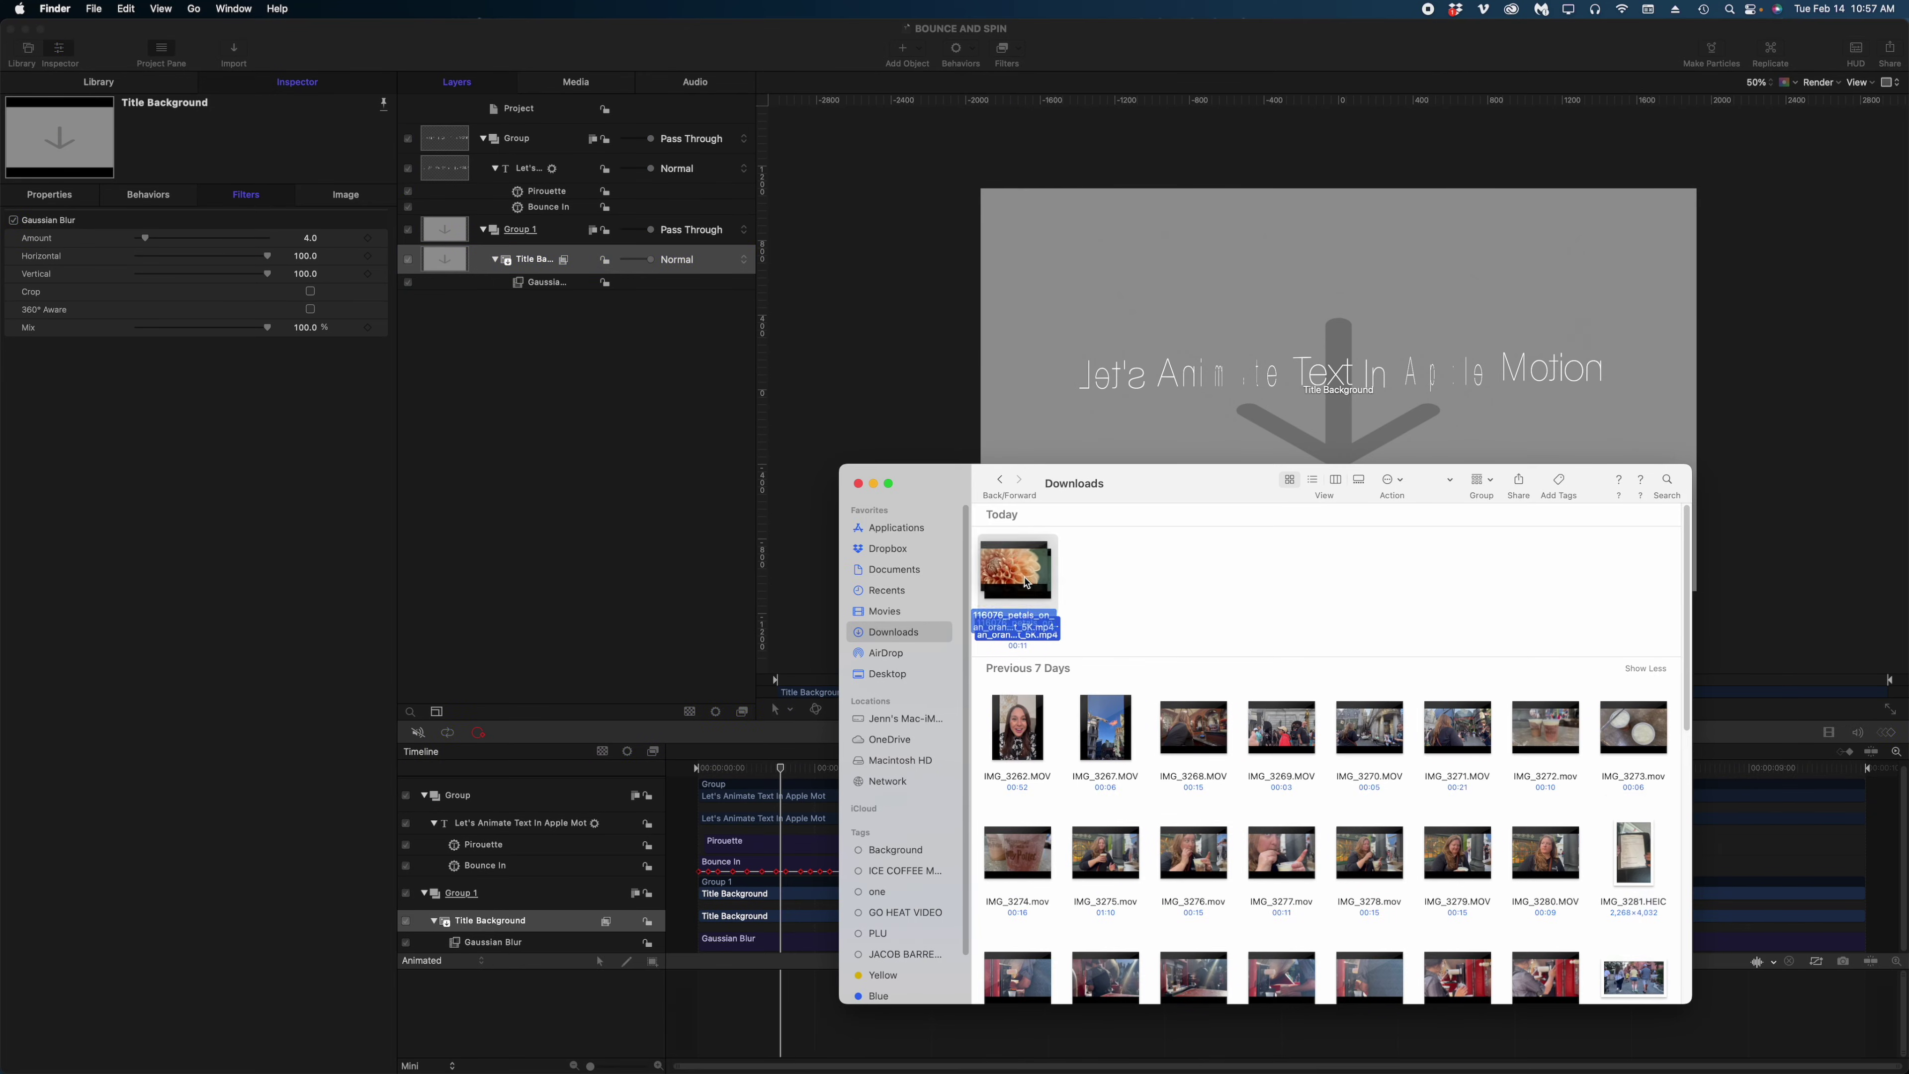
pyautogui.moveTo(574, 166); pyautogui.dragTo(575, 167)
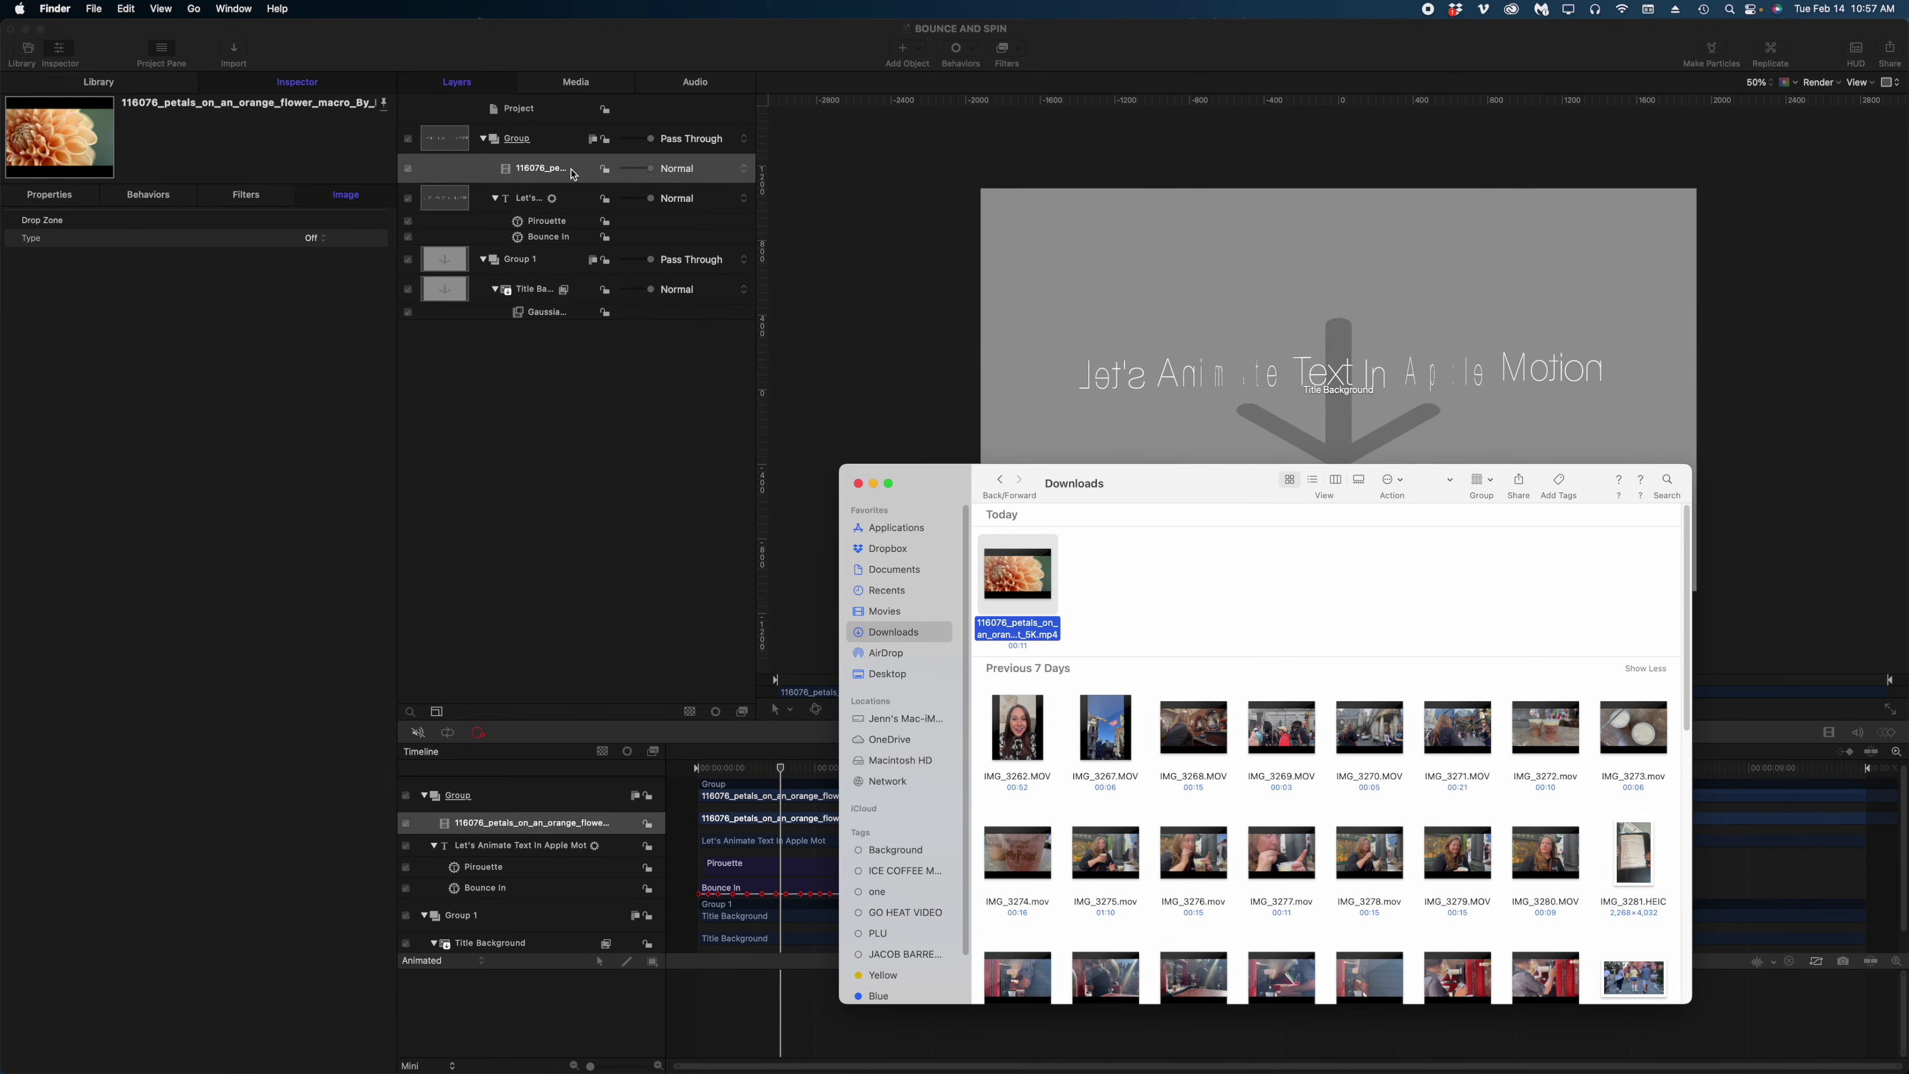